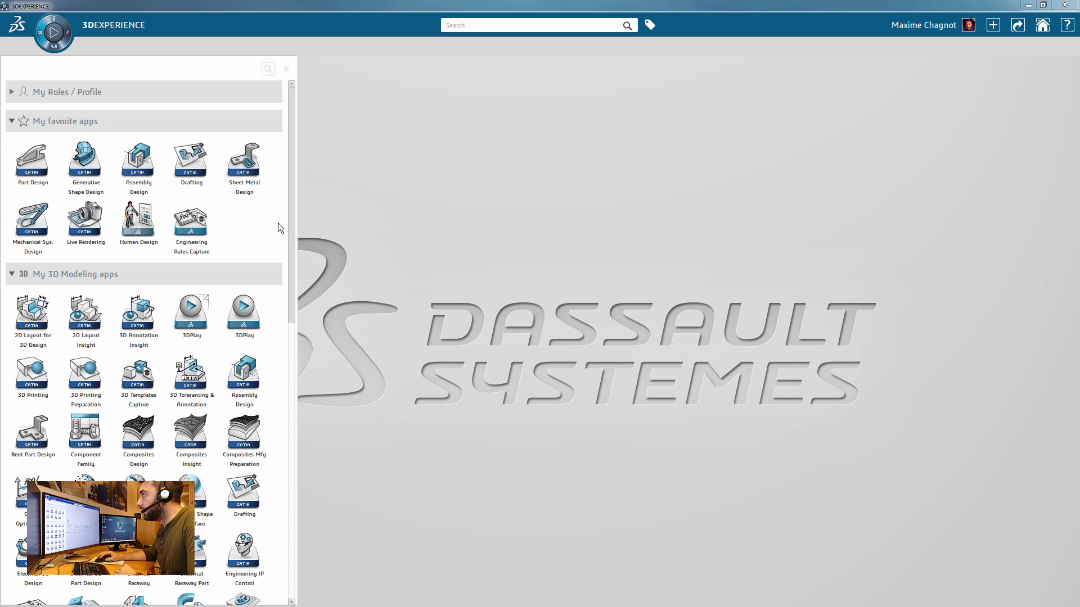
- Create a new Sheet Metal Design part titled CustomerTable
{"action": "left_click", "coordinate": [254, 169]}
{"action": "left_click_drag", "start_coordinate": [986, 472], "coordinate": [816, 470]}
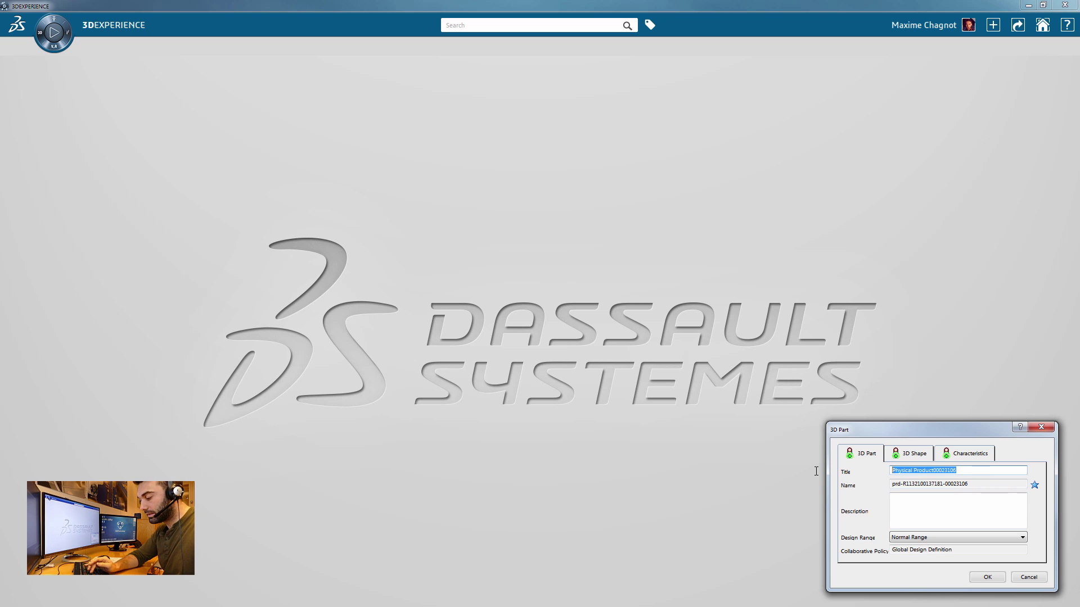
{"action": "type", "text": "CustomerTable"}
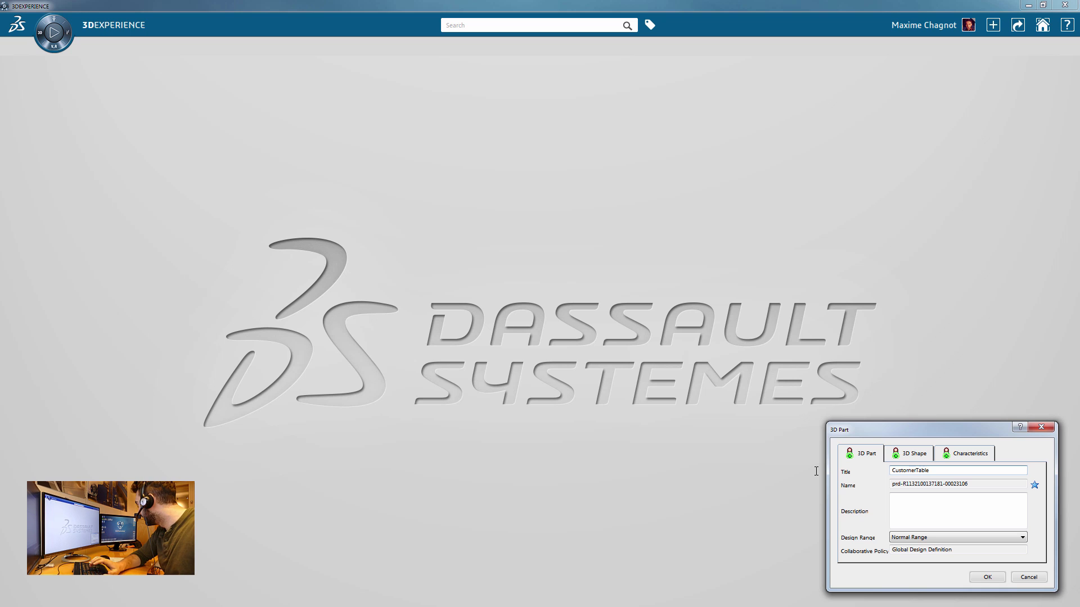
{"action": "key", "text": "Return"}
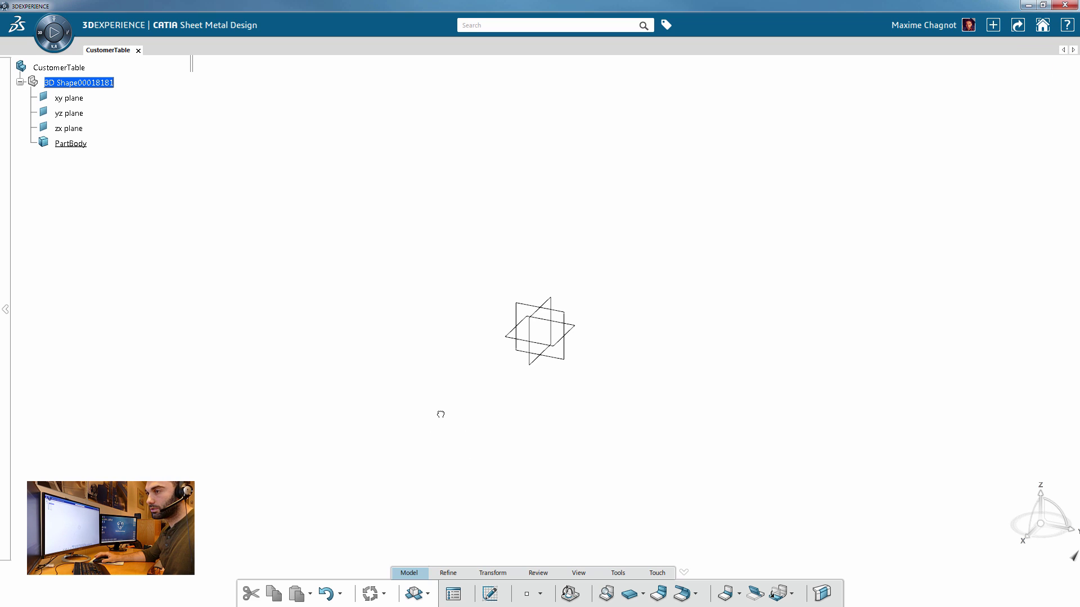
- Define the sheet metal parameters with a thickness of 5 mm and a default bend radius of 2.5 mm
{"action": "left_click", "coordinate": [453, 596]}
{"action": "left_click", "coordinate": [945, 397]}
{"action": "left_click_drag", "start_coordinate": [954, 398], "coordinate": [866, 401]}
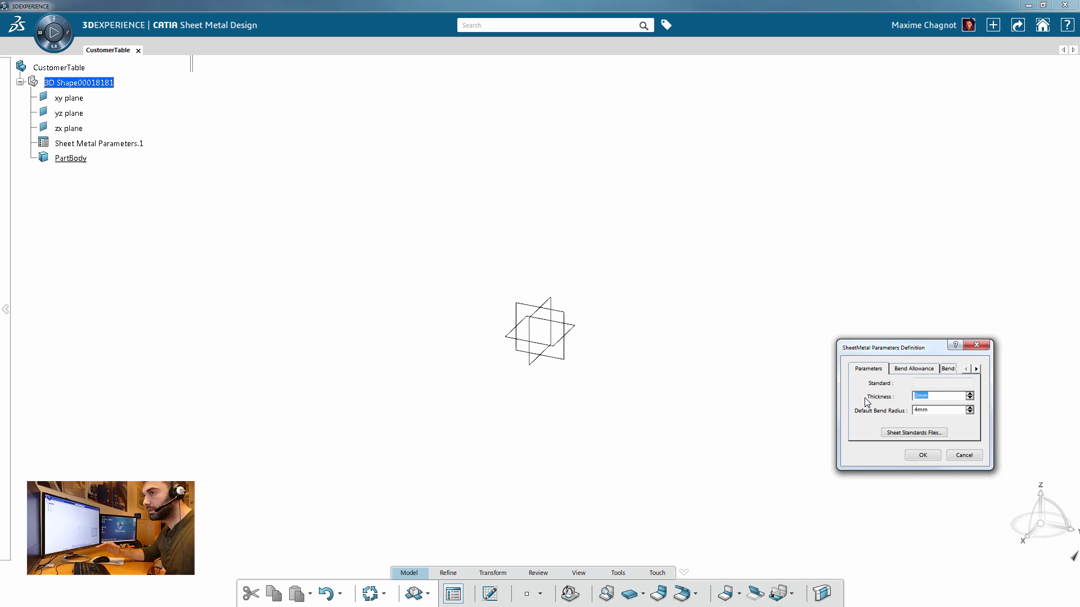
{"action": "double_click", "coordinate": [931, 411]}
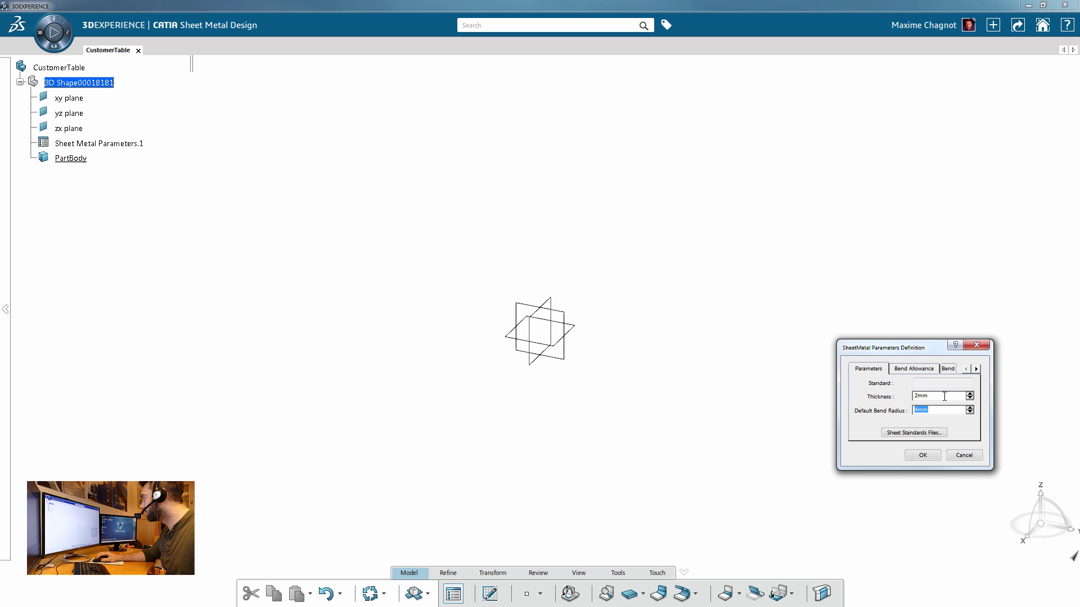
{"action": "left_click_drag", "start_coordinate": [950, 398], "coordinate": [842, 401]}
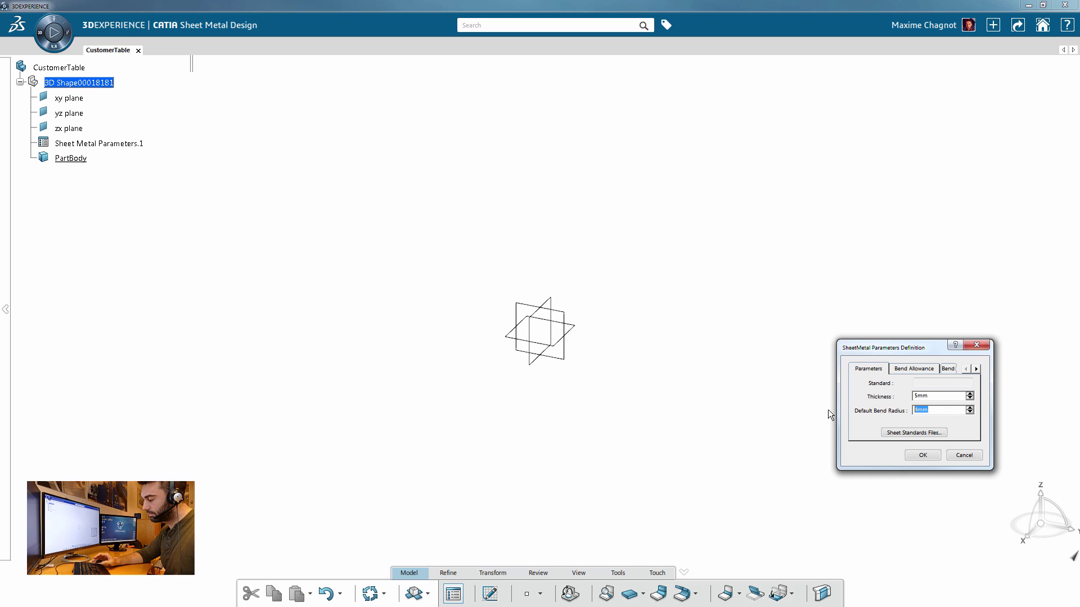
{"action": "type", "text": "2.5"}
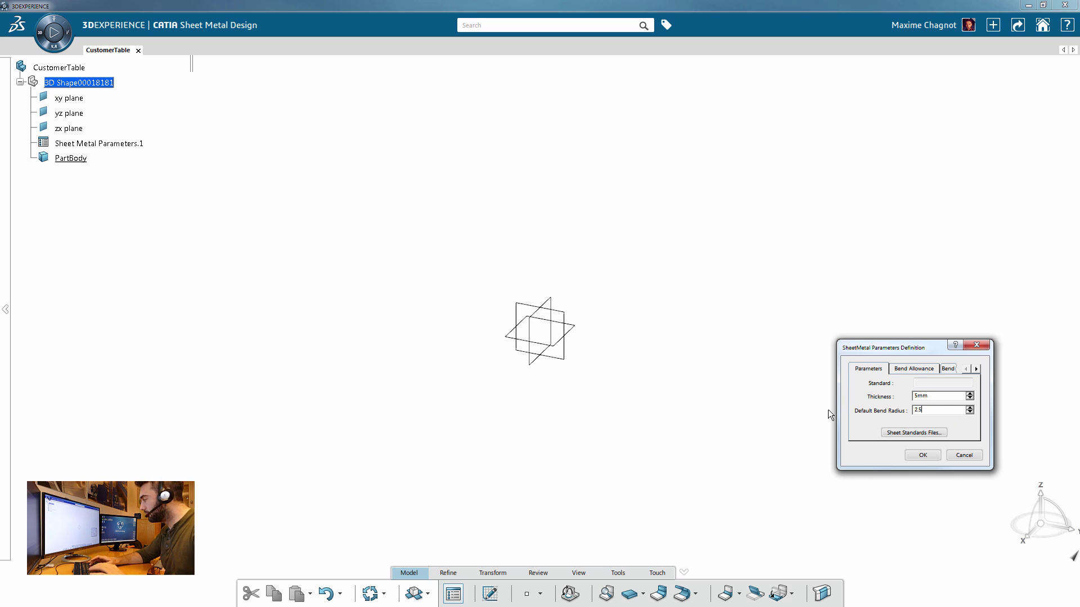
{"action": "left_click", "coordinate": [919, 456]}
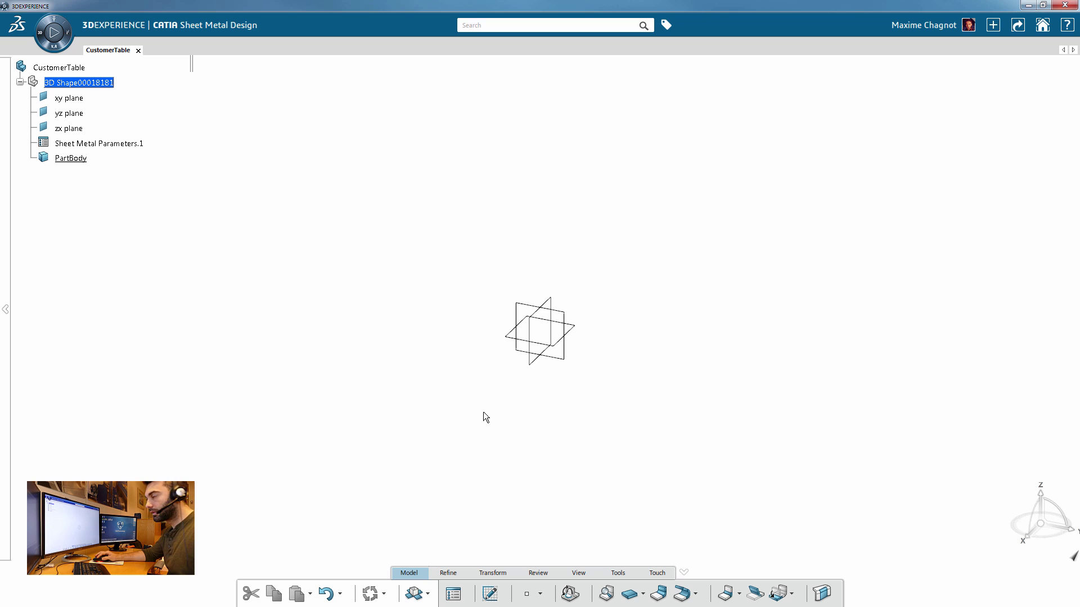
- Start a sketch on the yz plane and draw a vertical line about 200 mm long up to the origin
{"action": "left_click", "coordinate": [564, 361]}
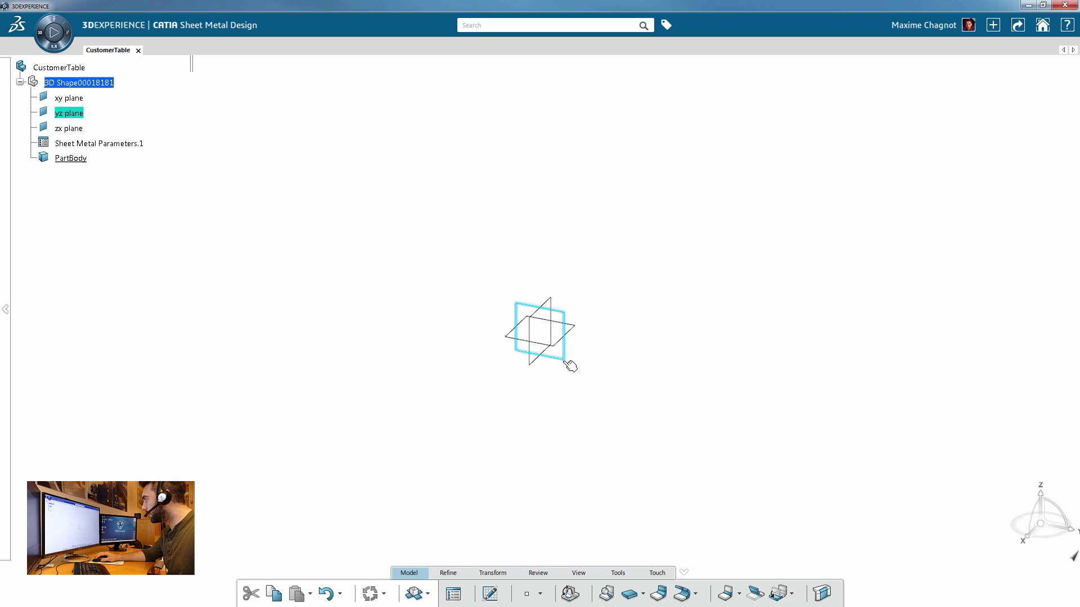
{"action": "left_click", "coordinate": [491, 600]}
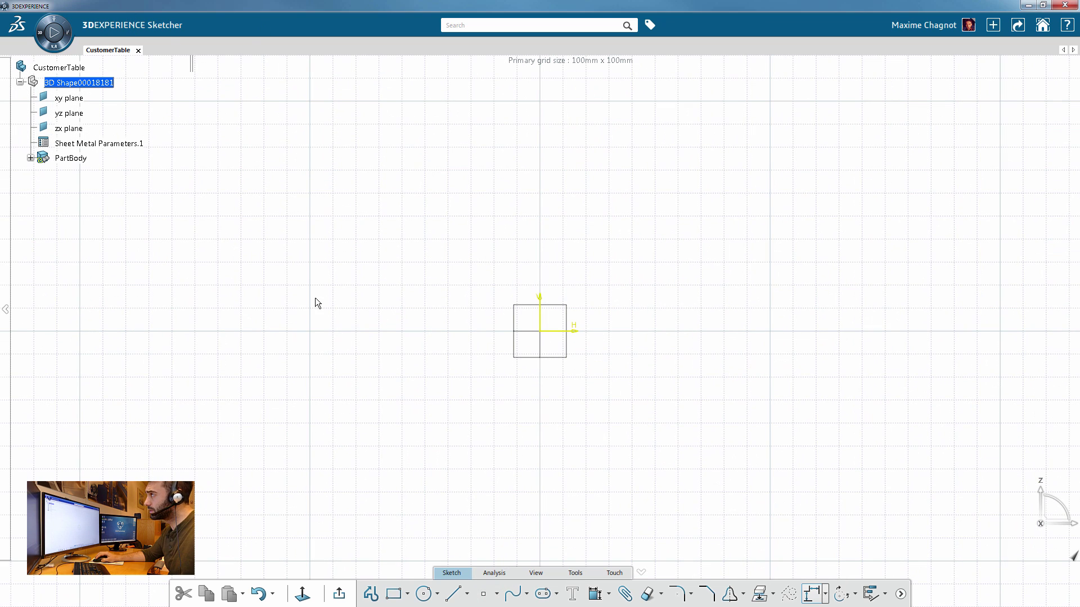
{"action": "mouse_move", "coordinate": [478, 366]}
{"action": "middle_mouse_down"}
{"action": "mouse_move", "coordinate": [448, 438]}
{"action": "mouse_move", "coordinate": [513, 405]}
{"action": "mouse_move", "coordinate": [507, 458]}
{"action": "middle_mouse_up"}
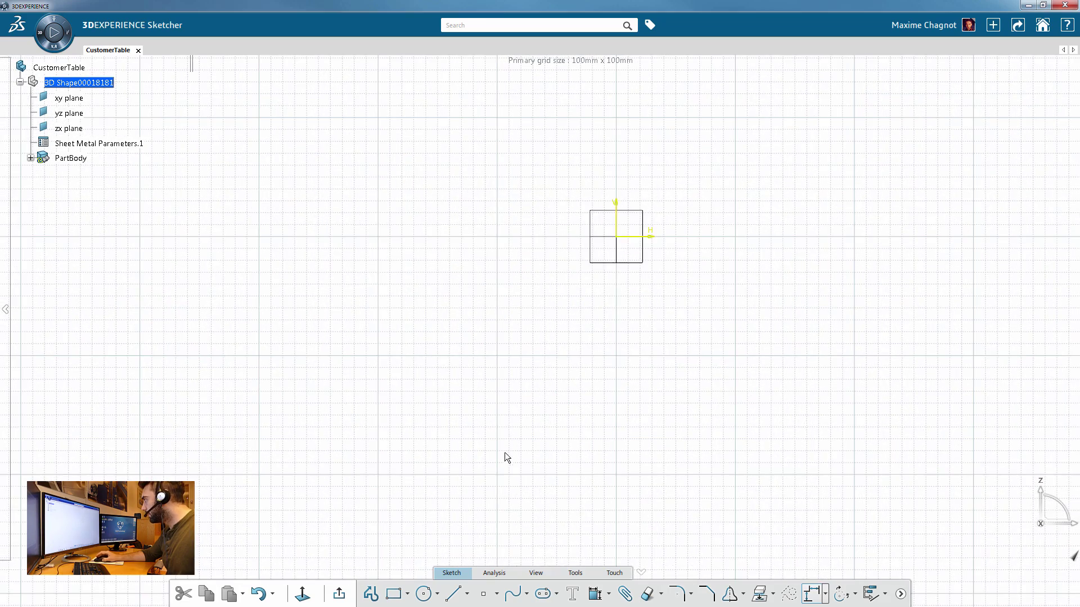
{"action": "left_click", "coordinate": [371, 595]}
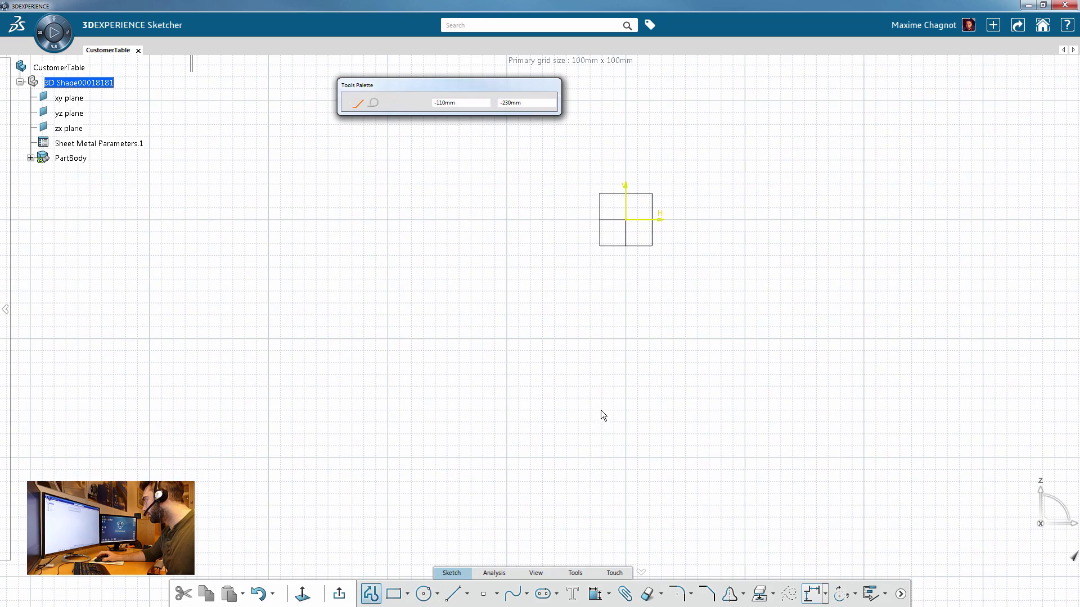
{"action": "left_click", "coordinate": [625, 451]}
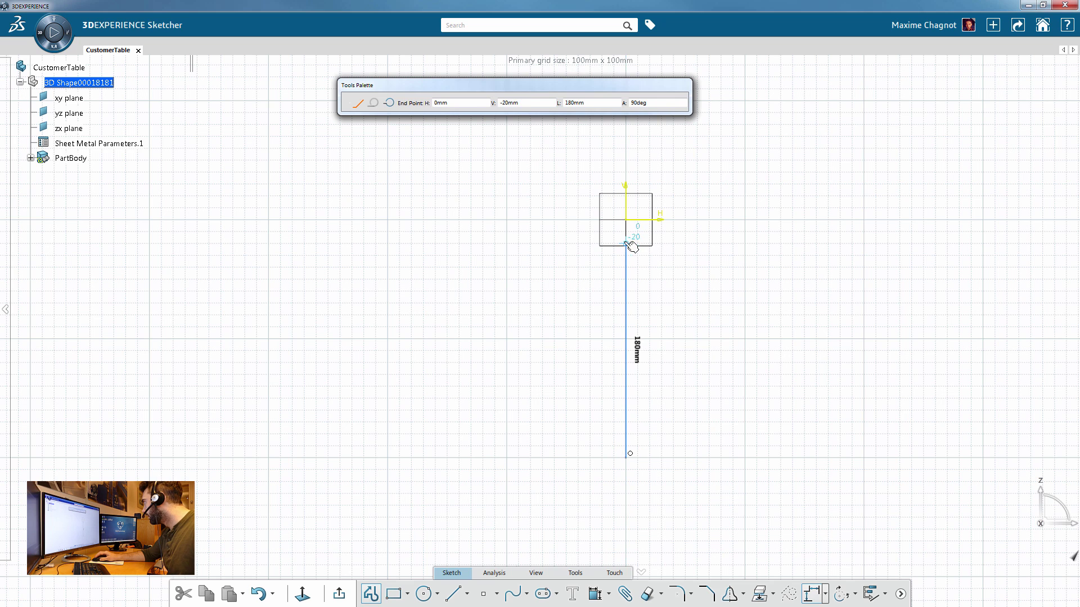
{"action": "left_click", "coordinate": [625, 220]}
{"action": "key", "text": "Escape"}
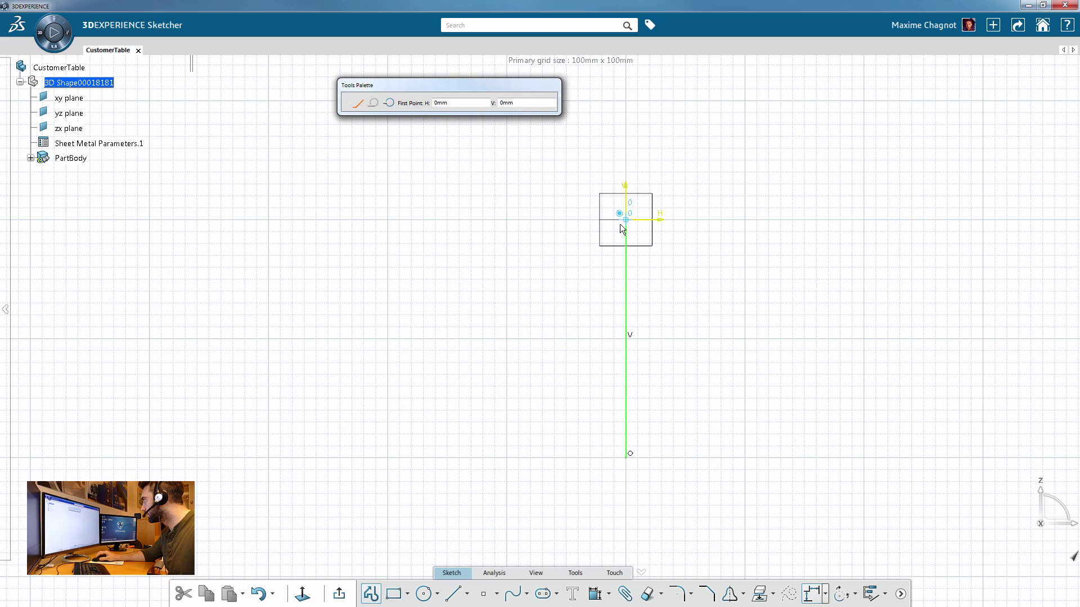
- Close the line into an inverted-U table frame profile about 300 mm wide and 200 mm high, with legs about 20 mm wide
{"action": "left_click", "coordinate": [625, 220]}
{"action": "left_click", "coordinate": [266, 220]}
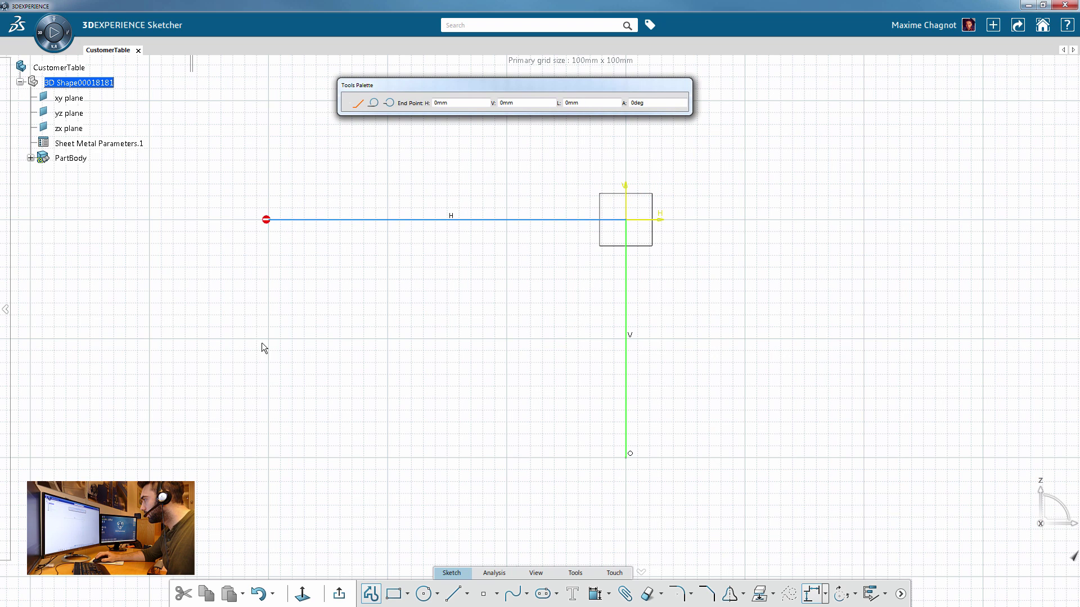
{"action": "left_click", "coordinate": [268, 457]}
{"action": "left_click", "coordinate": [292, 458]}
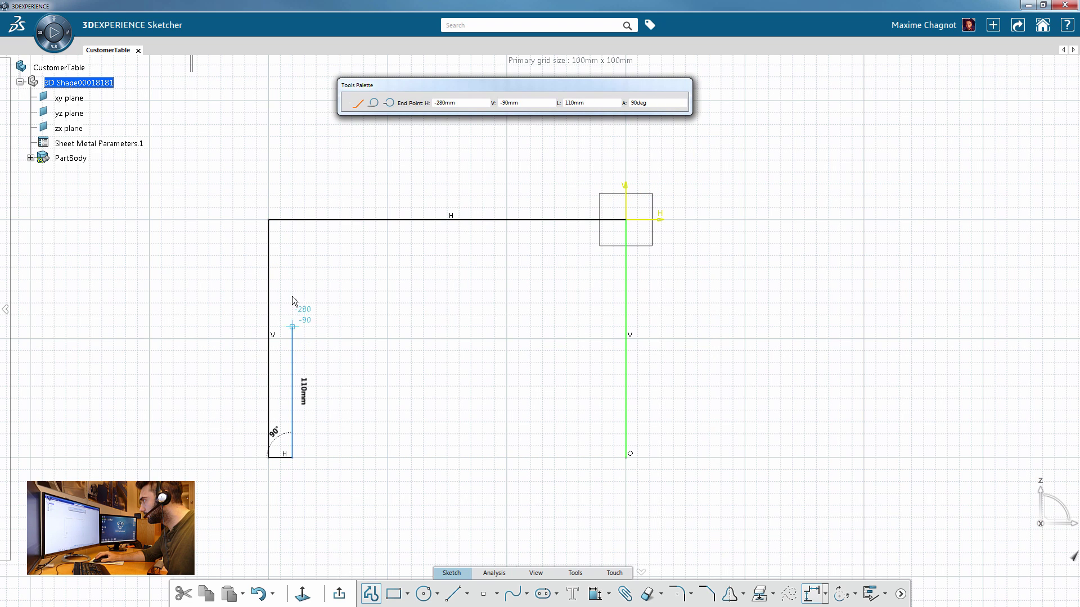
{"action": "left_click", "coordinate": [292, 256]}
{"action": "left_click", "coordinate": [601, 255]}
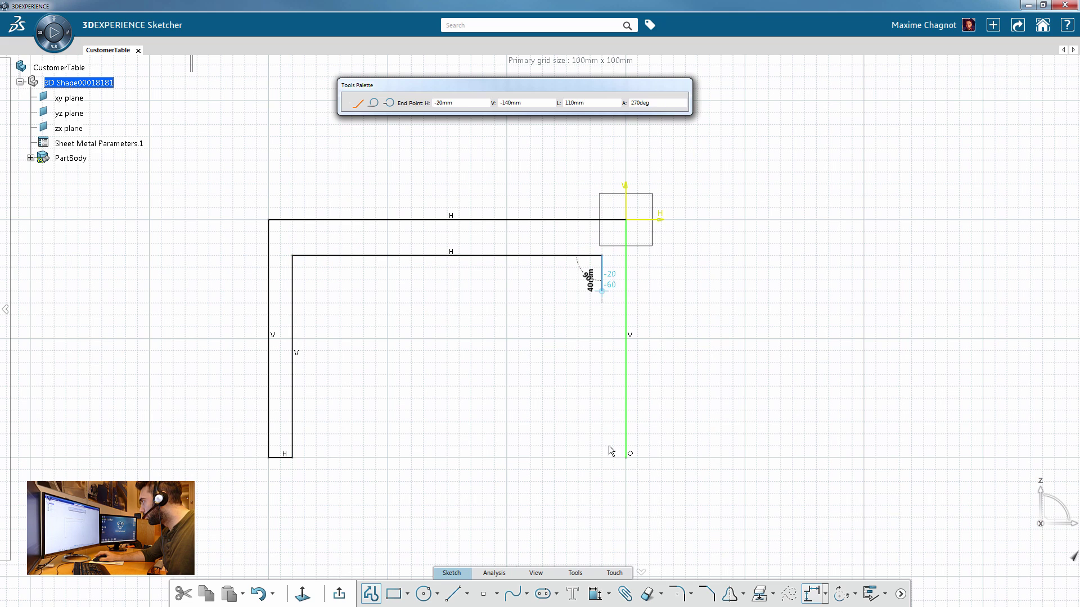
{"action": "left_click", "coordinate": [602, 457]}
{"action": "left_click", "coordinate": [625, 457]}
{"action": "key", "text": "Escape"}
{"action": "key", "text": "Escape"}
- Dimension the profile's outer top edge to 1000 mm
{"action": "mouse_move", "coordinate": [483, 429]}
{"action": "middle_mouse_down"}
{"action": "mouse_move", "coordinate": [530, 412]}
{"action": "mouse_move", "coordinate": [483, 331]}
{"action": "middle_mouse_up"}
{"action": "left_click", "coordinate": [414, 222]}
{"action": "left_click", "coordinate": [528, 184]}
{"action": "left_click", "coordinate": [457, 181]}
{"action": "type", "text": "1000"}
{"action": "key", "text": "Return"}
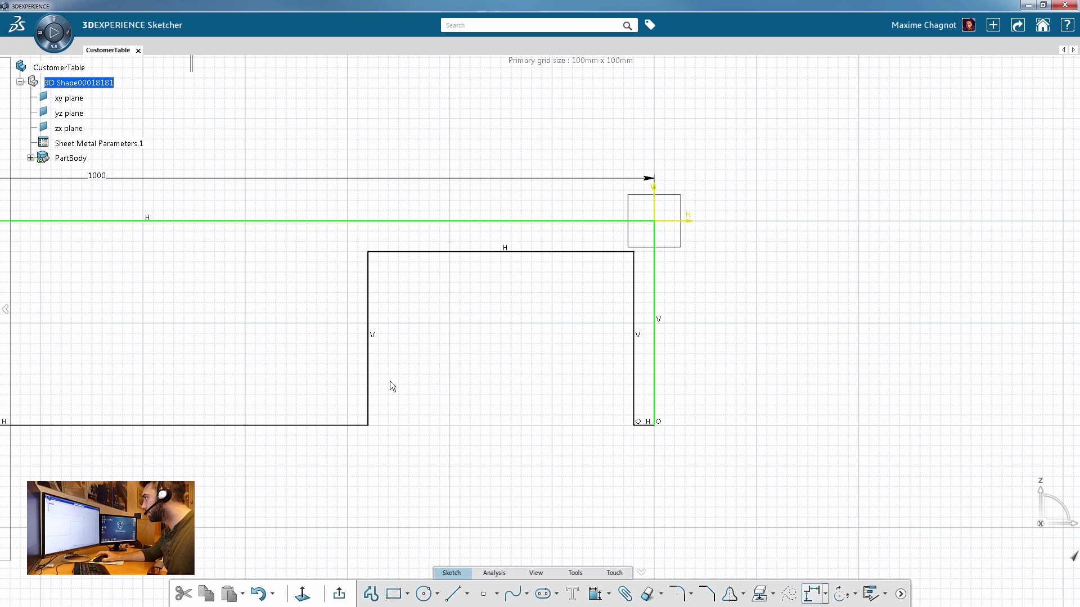
- Dimension the bottom edge of the leg farthest from the origin to a width of 100 mm
{"action": "scroll", "coordinate": [392, 387], "scroll_direction": "down", "scroll_amount": 2}
{"action": "left_click", "coordinate": [523, 339]}
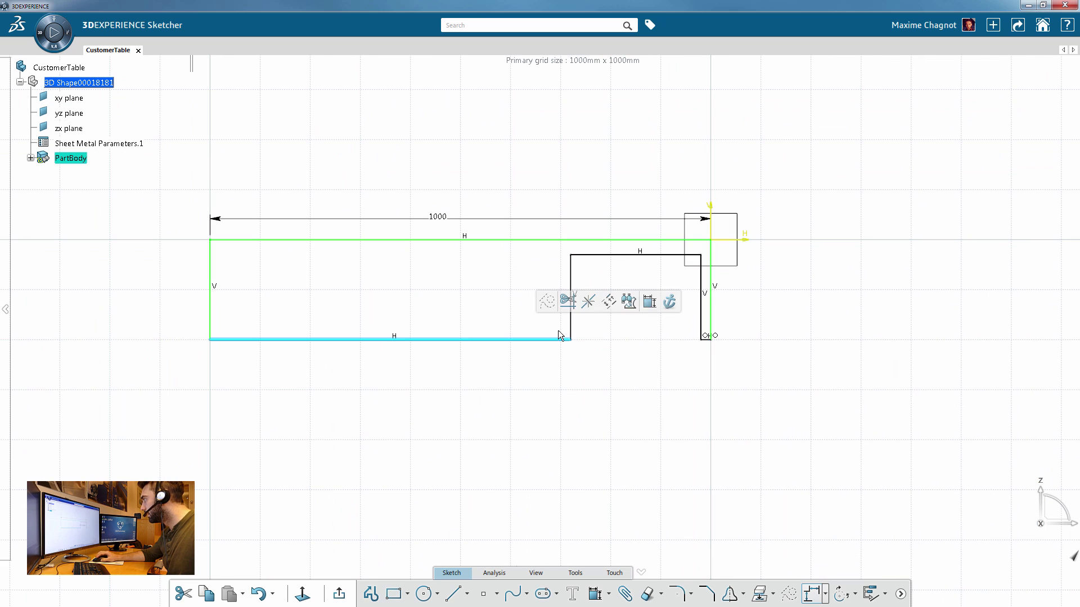
{"action": "left_click", "coordinate": [649, 303]}
{"action": "left_click", "coordinate": [372, 402]}
{"action": "type", "text": "100"}
{"action": "key", "text": "Return"}
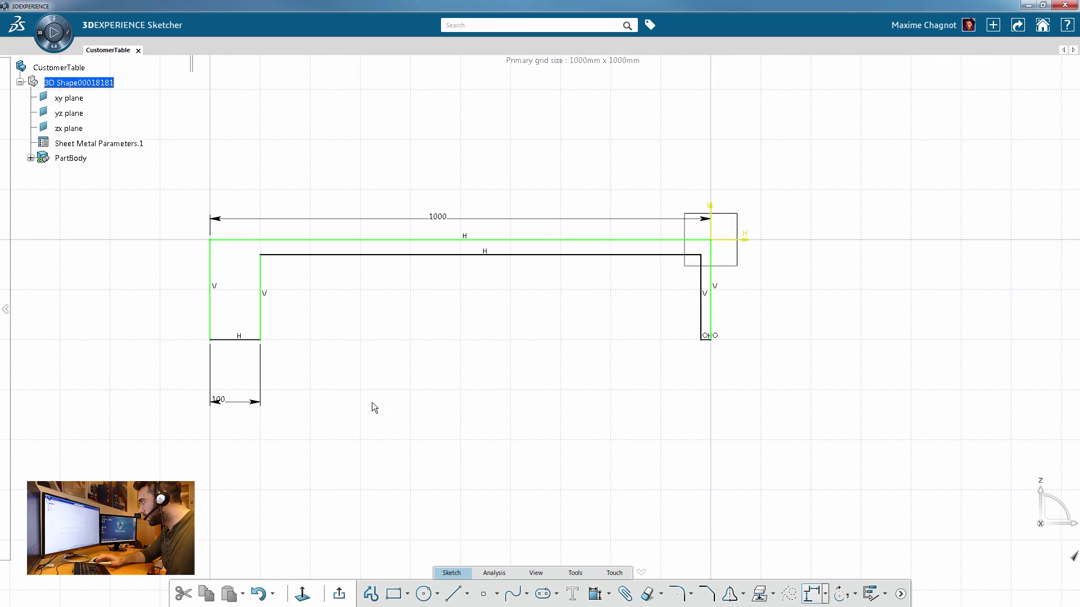
- Dimension the bottom edge of the leg below the origin to a width of 100 mm
{"action": "left_click", "coordinate": [710, 338]}
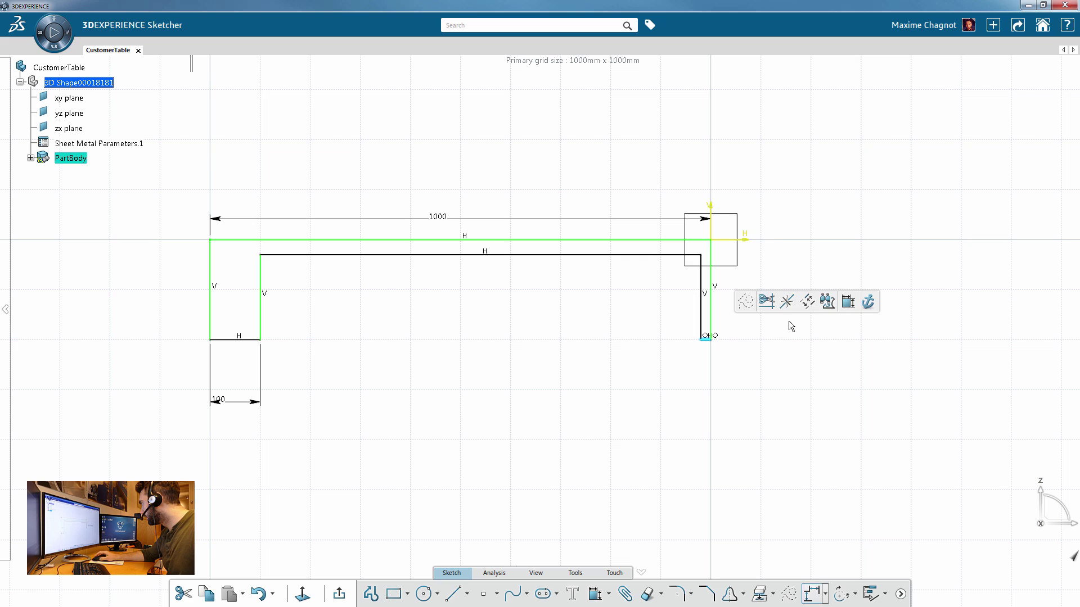
{"action": "left_click", "coordinate": [848, 302]}
{"action": "left_click", "coordinate": [710, 439]}
{"action": "type", "text": "100"}
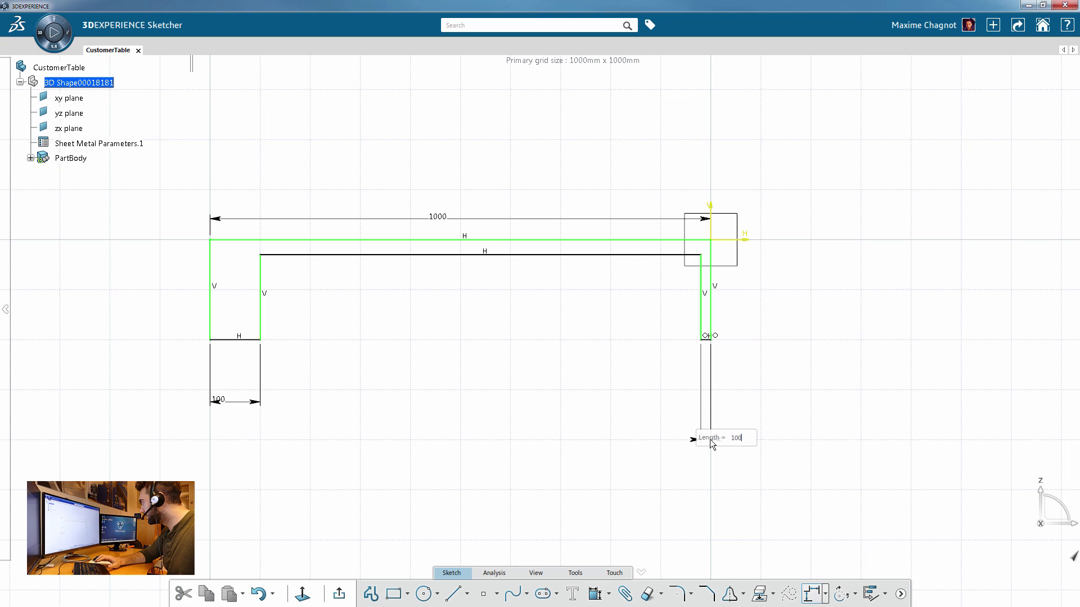
{"action": "key", "text": "Return"}
- Dimension the outer vertical edge below the origin to a height of 500 mm
{"action": "left_click", "coordinate": [712, 323]}
{"action": "left_click", "coordinate": [854, 280]}
{"action": "left_click", "coordinate": [831, 284]}
{"action": "type", "text": "500"}
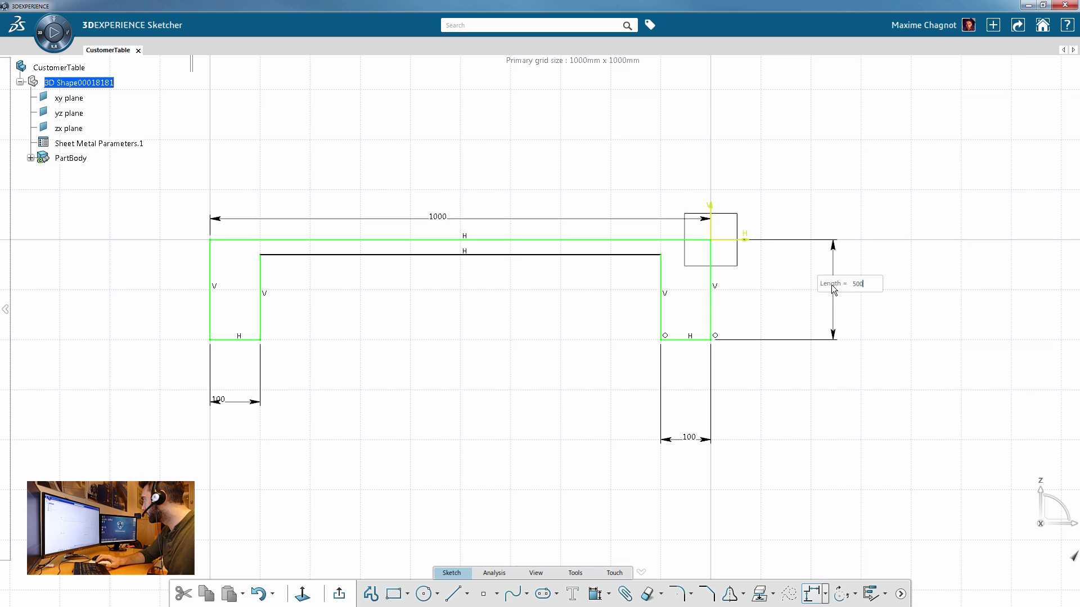
{"action": "key", "text": "Return"}
- Dimension the distance between the inner and outer horizontal edges of the crossbar to 100 mm
{"action": "left_click", "coordinate": [582, 254]}
{"action": "left_click", "coordinate": [579, 240], "text": "ctrl"}
{"action": "left_click", "coordinate": [694, 212]}
{"action": "left_click", "coordinate": [774, 202]}
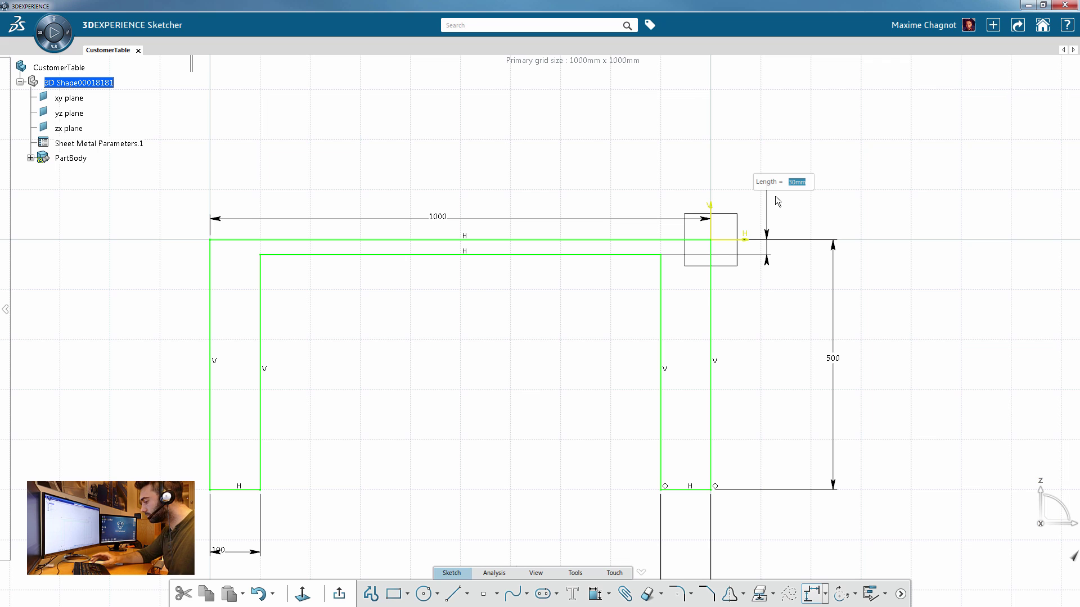
{"action": "type", "text": "100"}
{"action": "key", "text": "Return"}
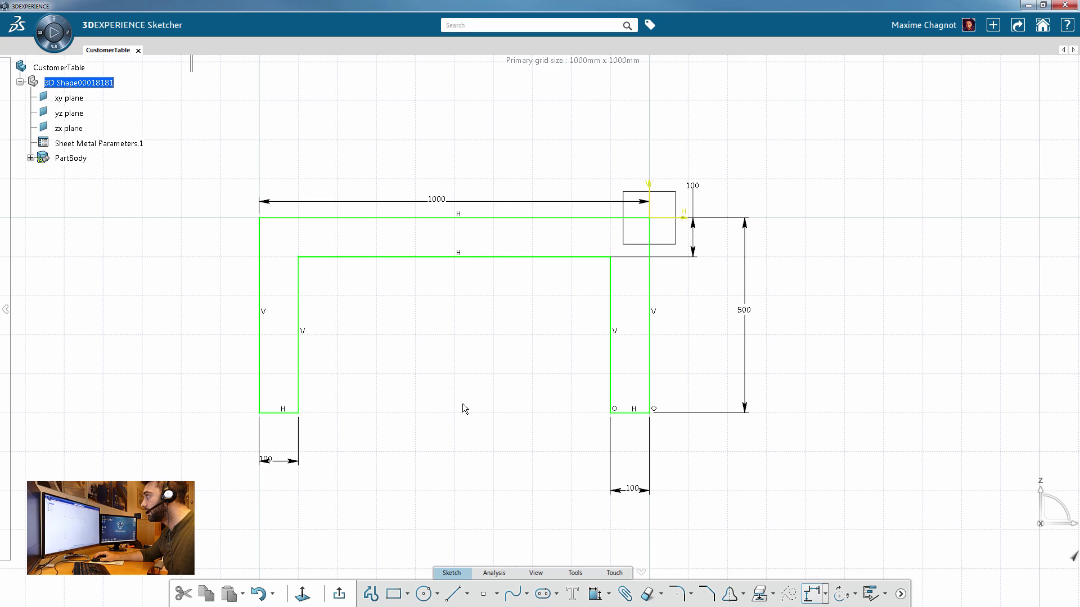
- Try to add a length dimension to the inner vertical edge of the leg below the origin
{"action": "left_click", "coordinate": [612, 359]}
{"action": "left_click", "coordinate": [754, 317]}
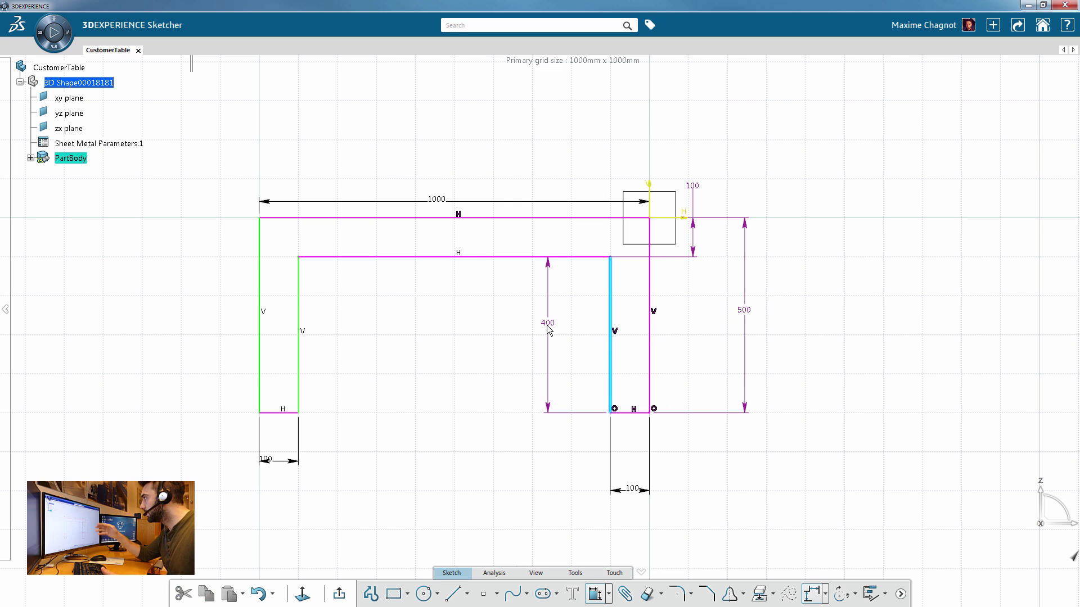
{"action": "left_click_drag", "start_coordinate": [549, 331], "coordinate": [547, 331]}
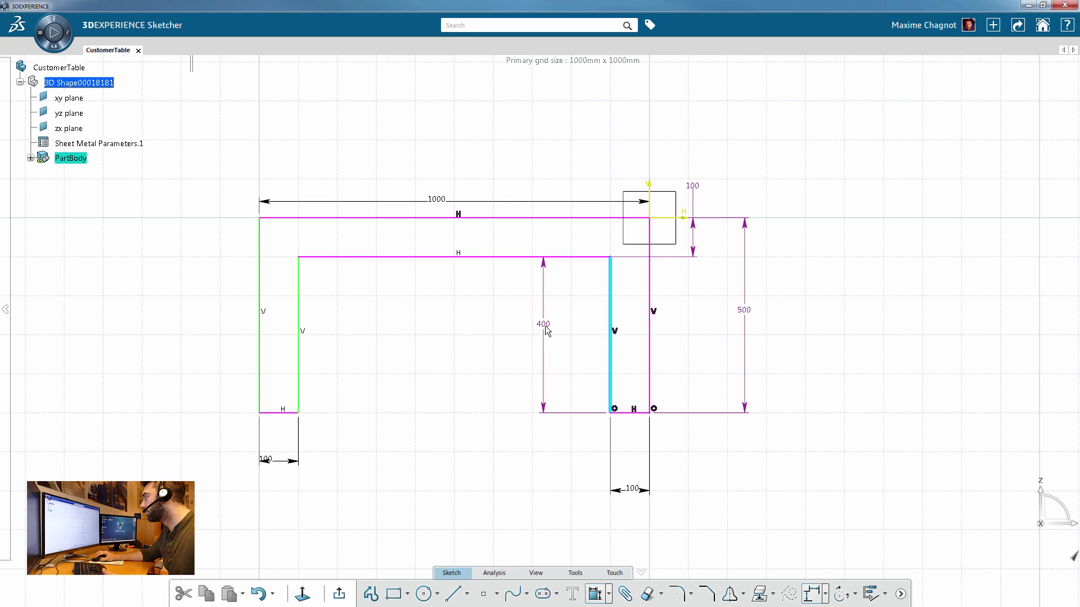
{"action": "key", "text": "Escape"}
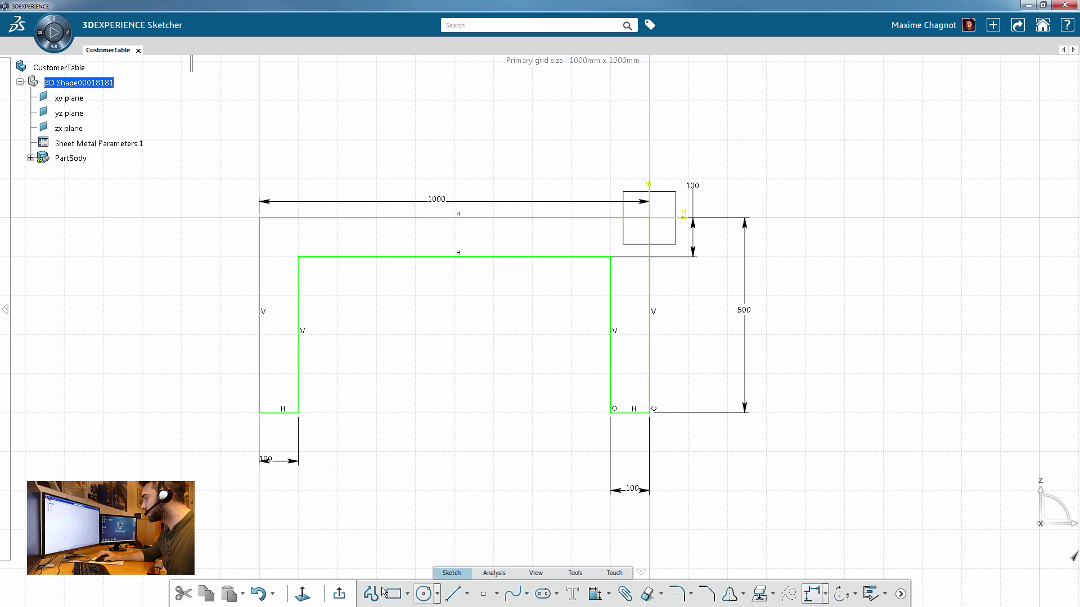
- Exit the sketch and create a sheet metal wall from the inverted-U frame profile with a 0 mm offset
{"action": "mouse_move", "coordinate": [548, 366]}
{"action": "middle_mouse_down"}
{"action": "mouse_move", "coordinate": [227, 259]}
{"action": "mouse_move", "coordinate": [460, 315]}
{"action": "middle_mouse_up"}
{"action": "left_click", "coordinate": [463, 367]}
{"action": "mouse_move", "coordinate": [464, 367]}
{"action": "middle_mouse_down"}
{"action": "mouse_move", "coordinate": [458, 391]}
{"action": "mouse_move", "coordinate": [539, 412]}
{"action": "mouse_move", "coordinate": [535, 439]}
{"action": "mouse_move", "coordinate": [552, 459]}
{"action": "middle_mouse_up"}
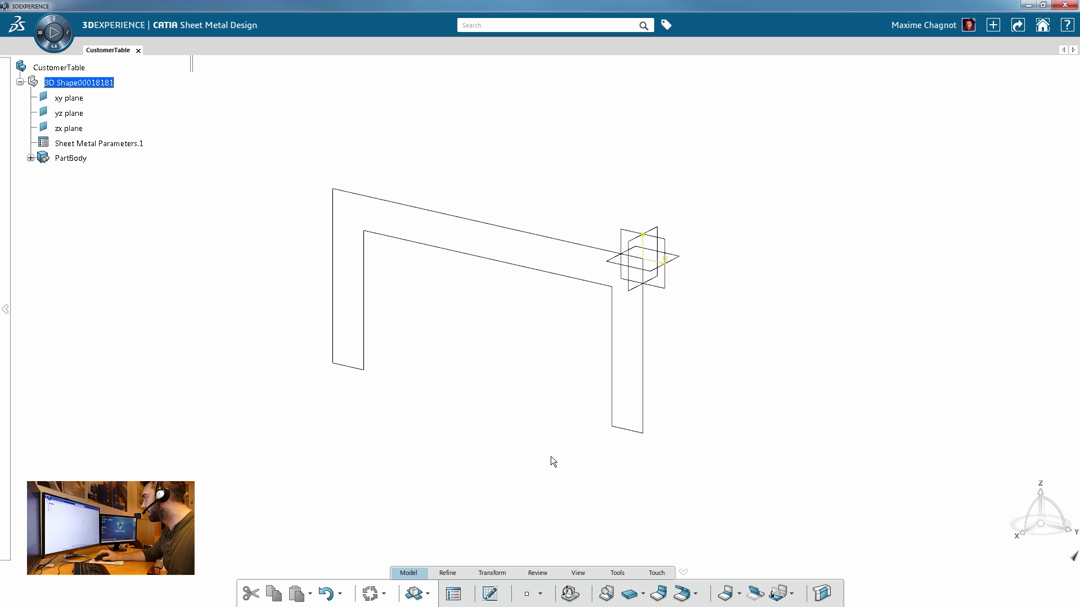
{"action": "left_click", "coordinate": [630, 595]}
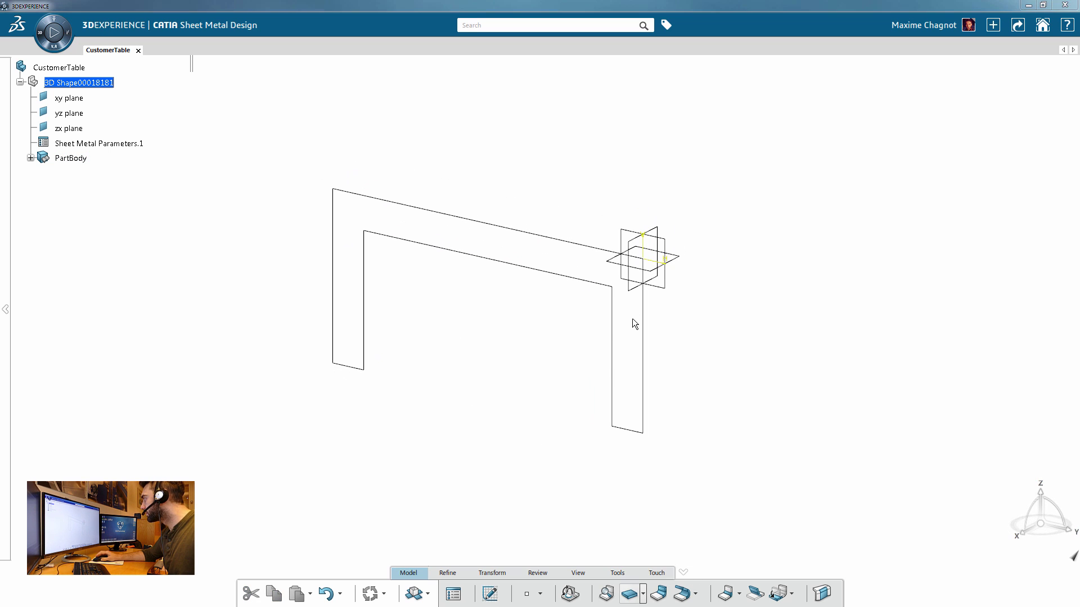
{"action": "left_click", "coordinate": [643, 371]}
{"action": "mouse_move", "coordinate": [642, 371]}
{"action": "middle_mouse_down"}
{"action": "mouse_move", "coordinate": [597, 378]}
{"action": "mouse_move", "coordinate": [635, 377]}
{"action": "mouse_move", "coordinate": [599, 372]}
{"action": "mouse_move", "coordinate": [618, 376]}
{"action": "middle_mouse_up"}
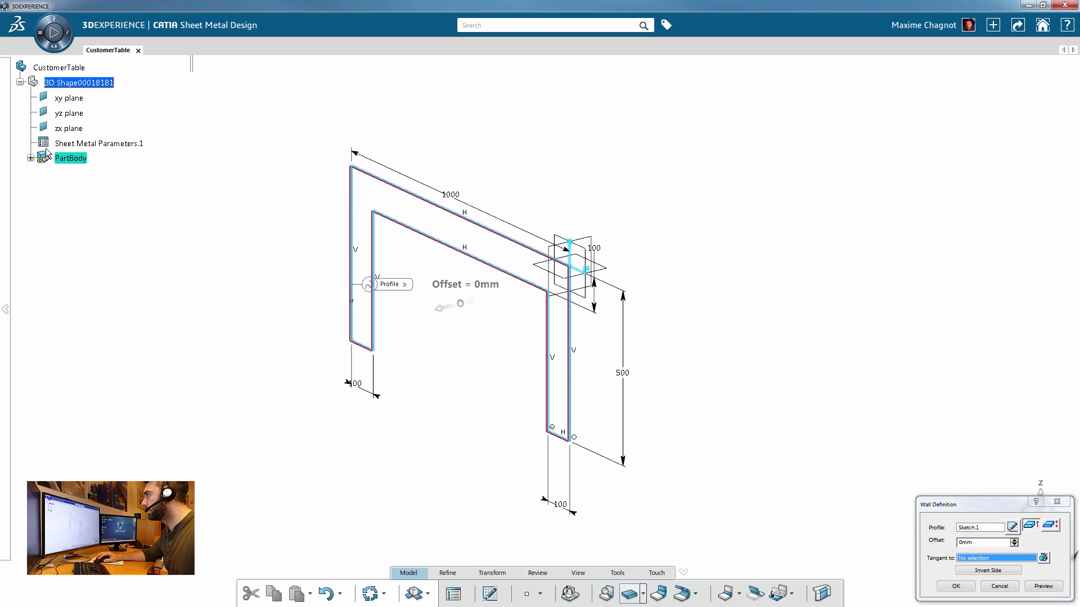
{"action": "middle_click_drag", "start_coordinate": [739, 466], "coordinate": [762, 450]}
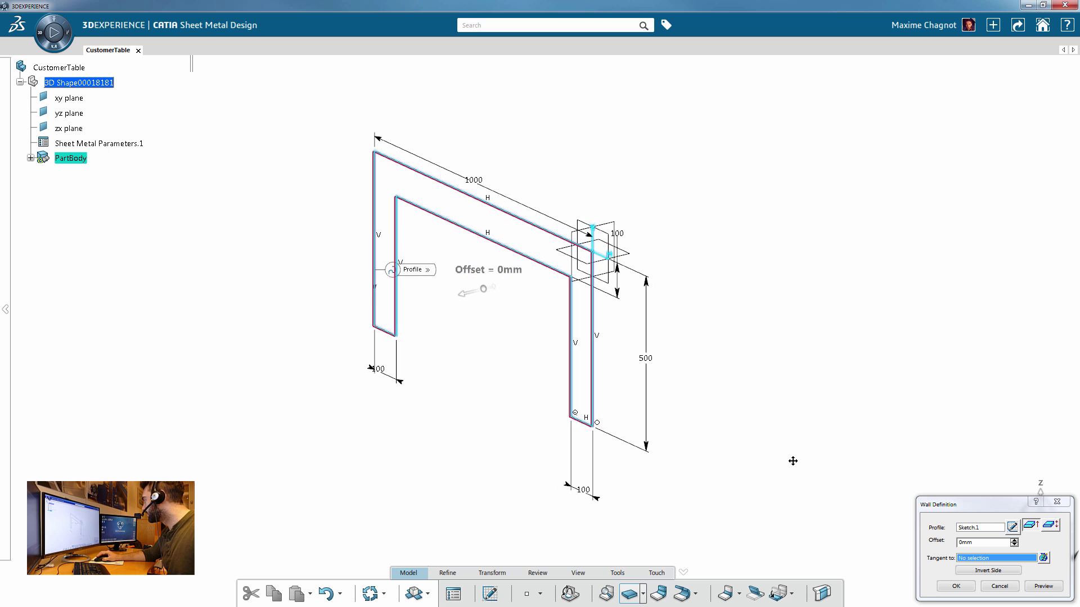
{"action": "left_click", "coordinate": [1042, 586]}
{"action": "mouse_move", "coordinate": [776, 377]}
{"action": "middle_mouse_down"}
{"action": "mouse_move", "coordinate": [607, 323]}
{"action": "mouse_move", "coordinate": [369, 344]}
{"action": "mouse_move", "coordinate": [453, 329]}
{"action": "mouse_move", "coordinate": [533, 398]}
{"action": "mouse_move", "coordinate": [554, 207]}
{"action": "middle_mouse_up"}
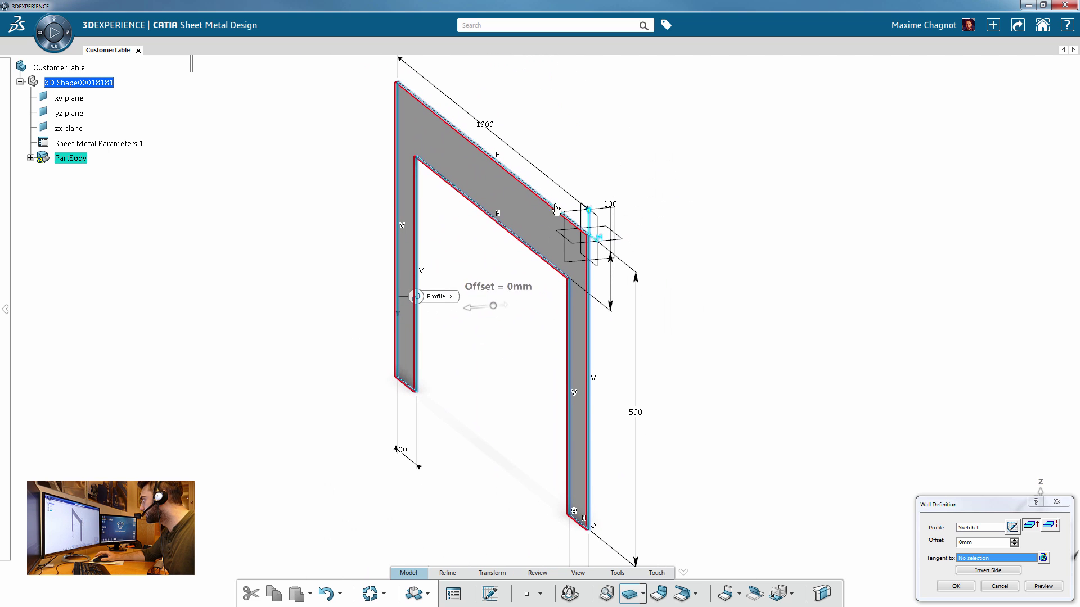
{"action": "left_click", "coordinate": [962, 589]}
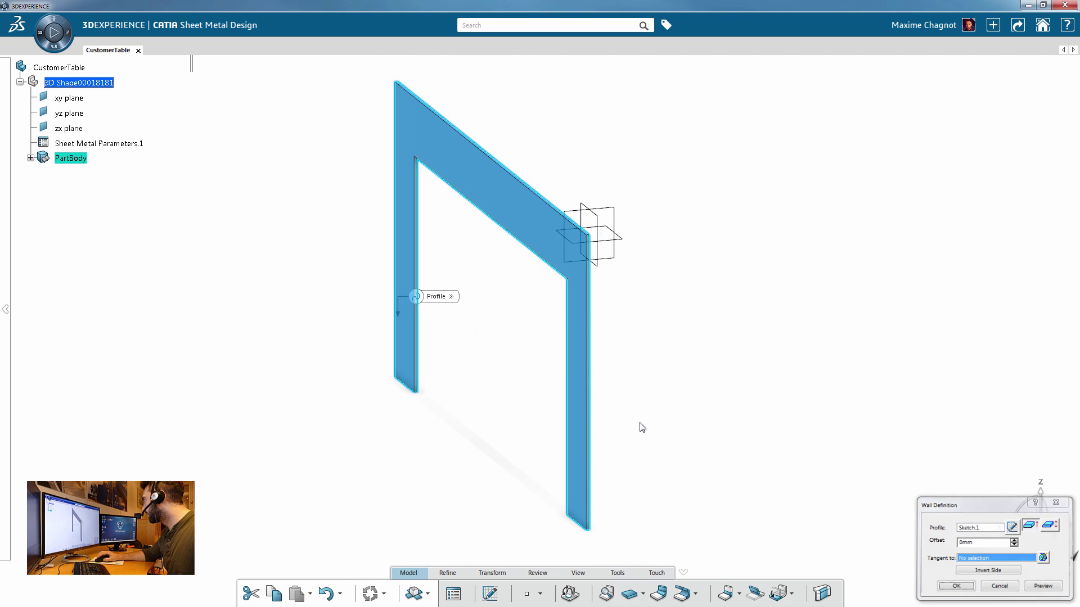
{"action": "middle_click_drag", "start_coordinate": [672, 420], "coordinate": [661, 391]}
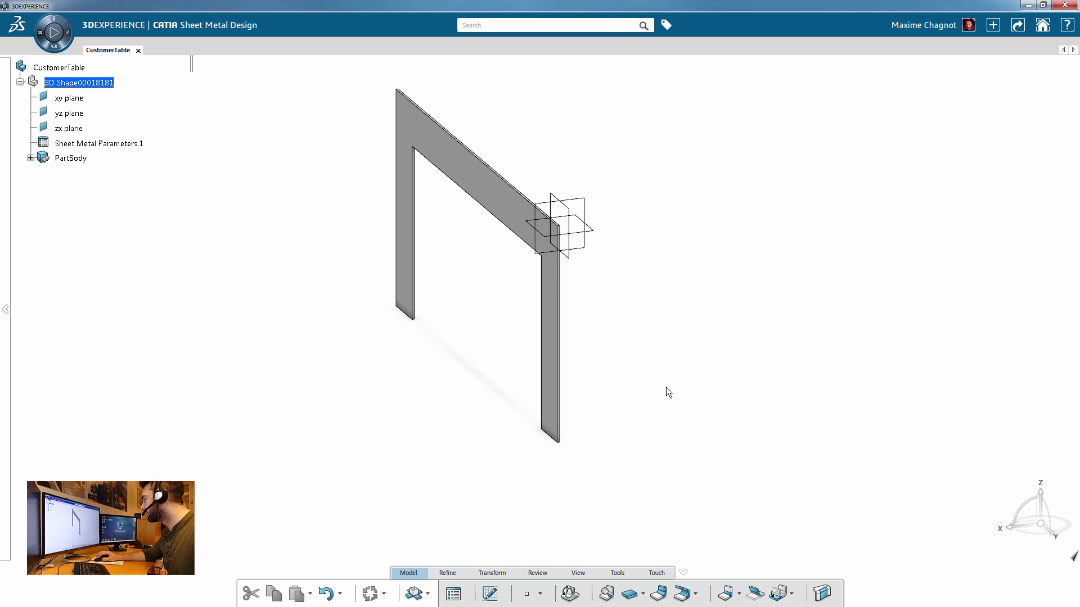
- Create a wall on the outer vertical edge of the leg below the origin, 1000 mm high at a 90° angle
{"action": "left_click", "coordinate": [659, 599]}
{"action": "middle_click_drag", "start_coordinate": [653, 352], "coordinate": [516, 329]}
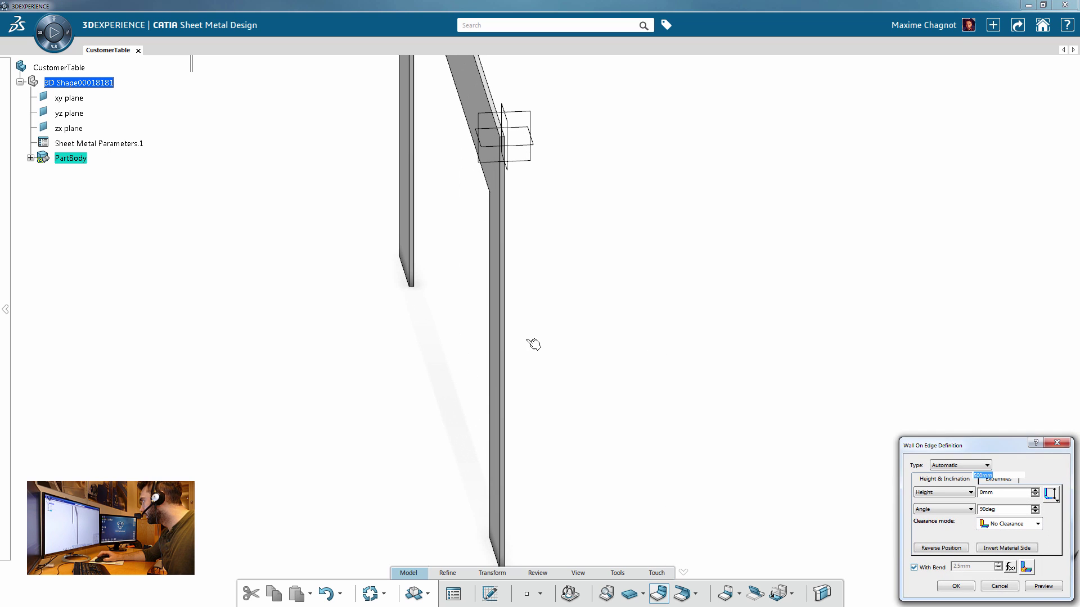
{"action": "left_click", "coordinate": [503, 335]}
{"action": "middle_click_drag", "start_coordinate": [450, 332], "coordinate": [730, 468]}
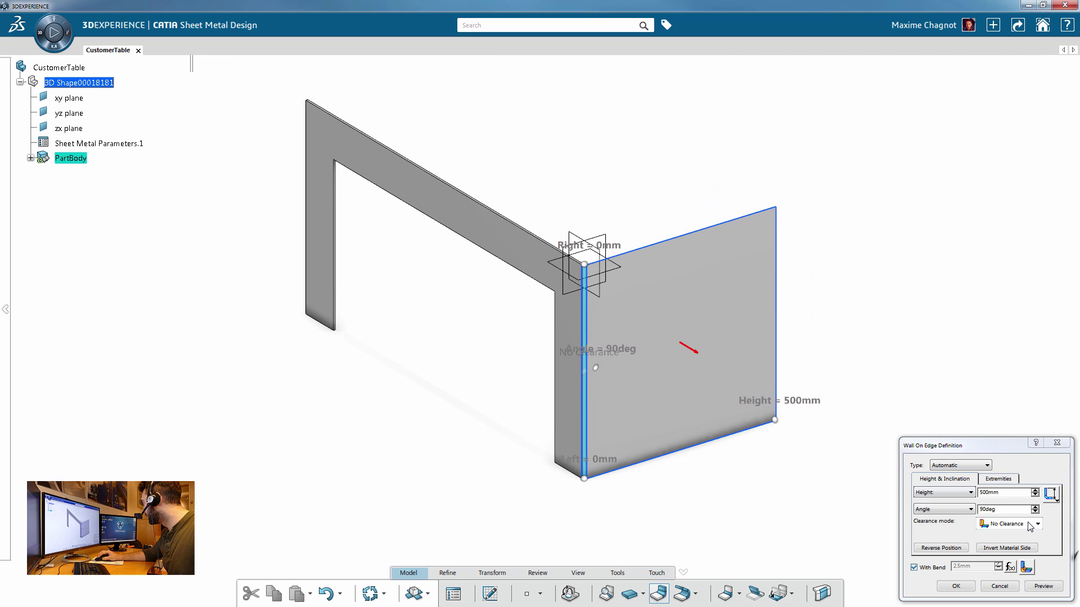
{"action": "double_click", "coordinate": [1004, 493]}
{"action": "type", "text": "100"}
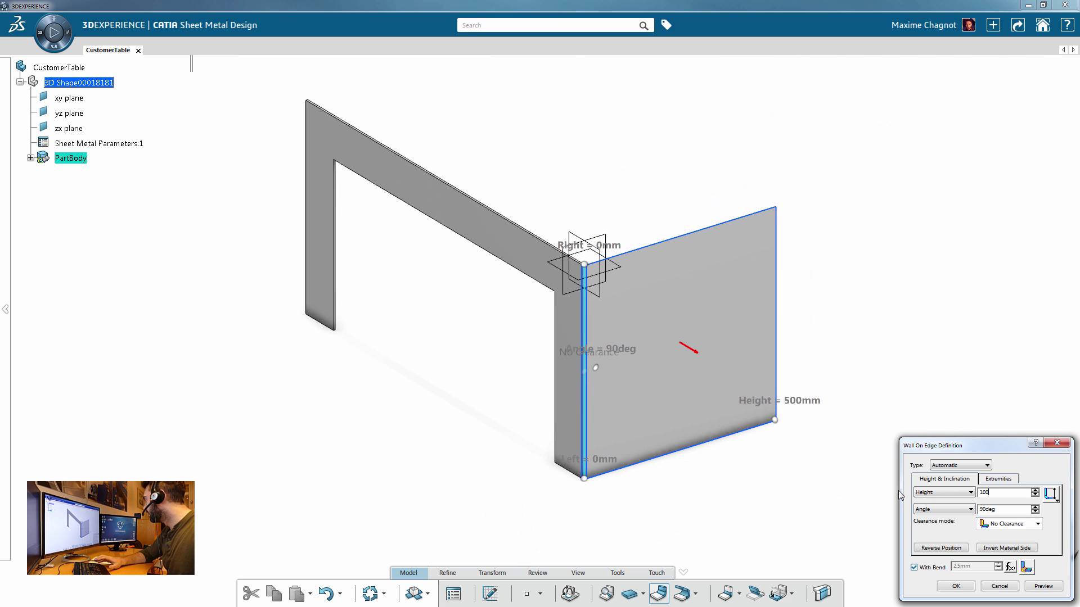
{"action": "type", "text": "0"}
{"action": "key", "text": "Return"}
{"action": "middle_click_drag", "start_coordinate": [902, 491], "coordinate": [551, 537]}
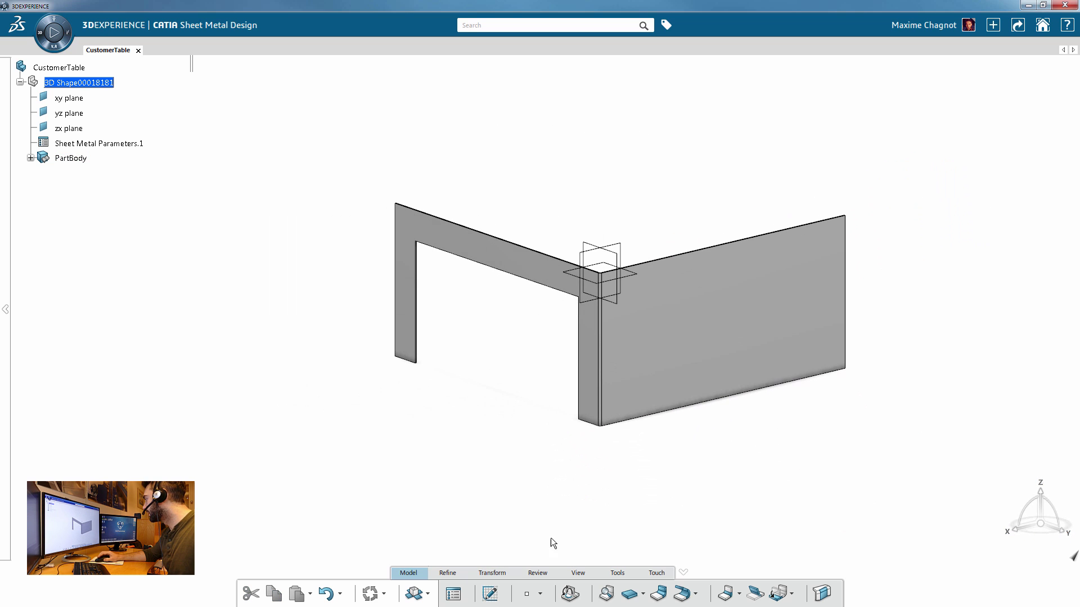
- Open a sketch on the new wall's large face and sketch a rectangle about 300 mm high spanning most of the wall's width
{"action": "middle_click_drag", "start_coordinate": [638, 338], "coordinate": [480, 545]}
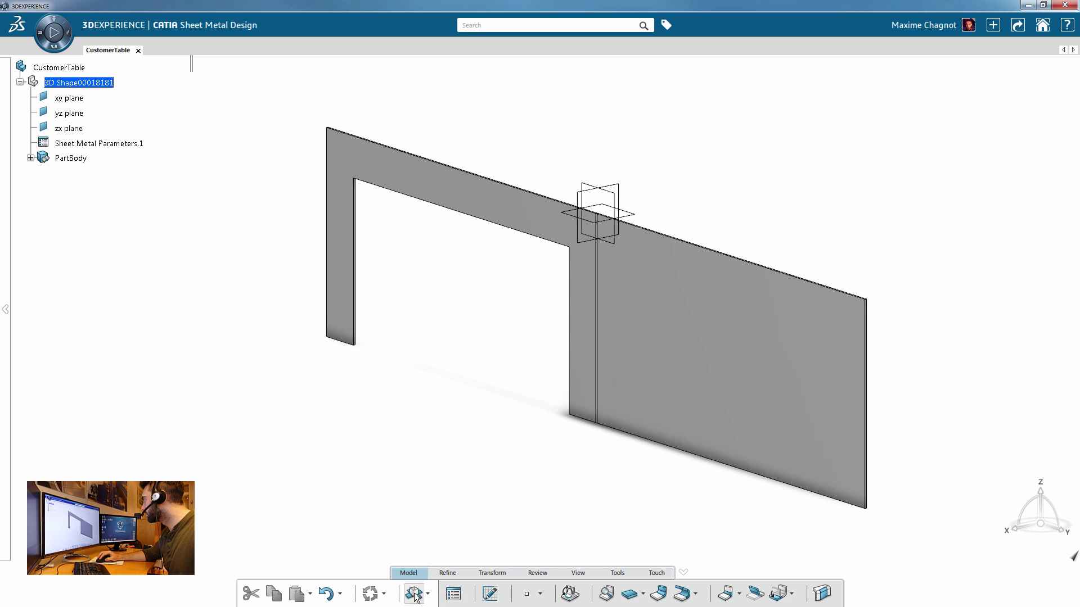
{"action": "middle_click_drag", "start_coordinate": [694, 511], "coordinate": [643, 362]}
{"action": "left_click", "coordinate": [646, 363]}
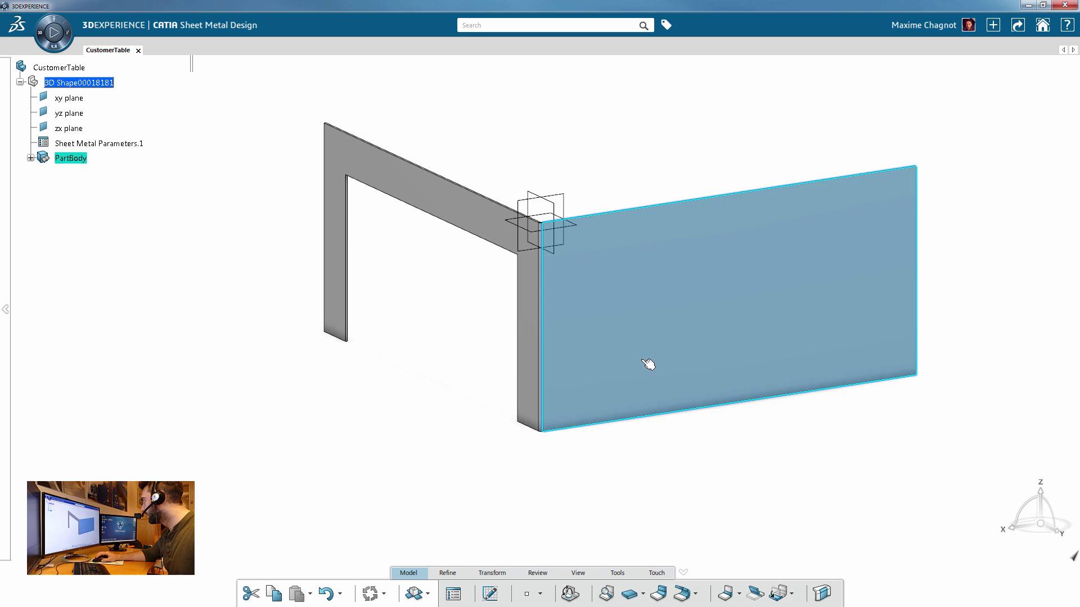
{"action": "left_click", "coordinate": [484, 598]}
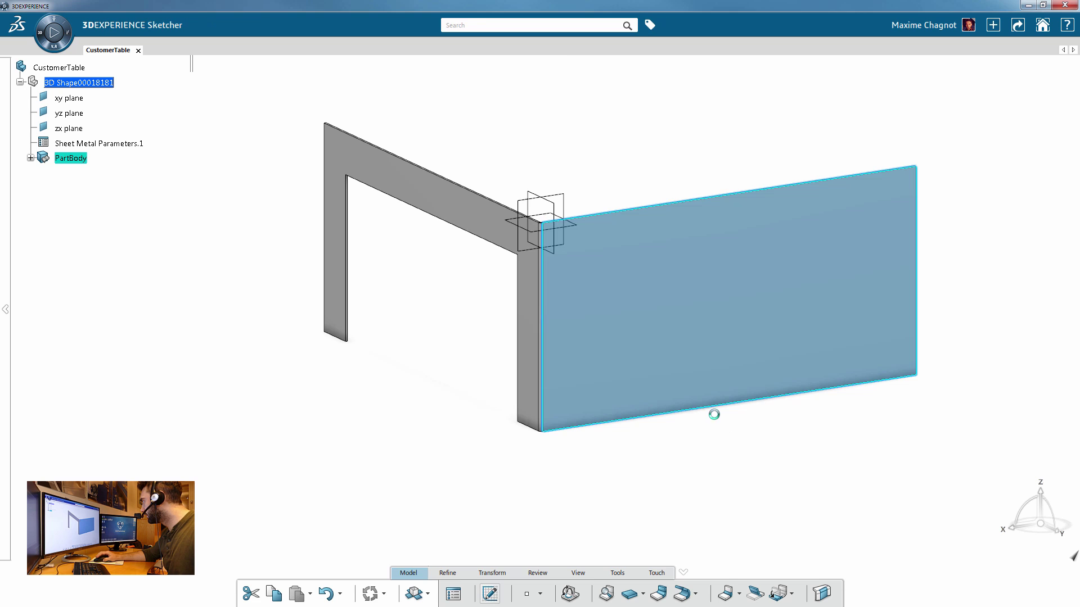
{"action": "left_click", "coordinate": [393, 594]}
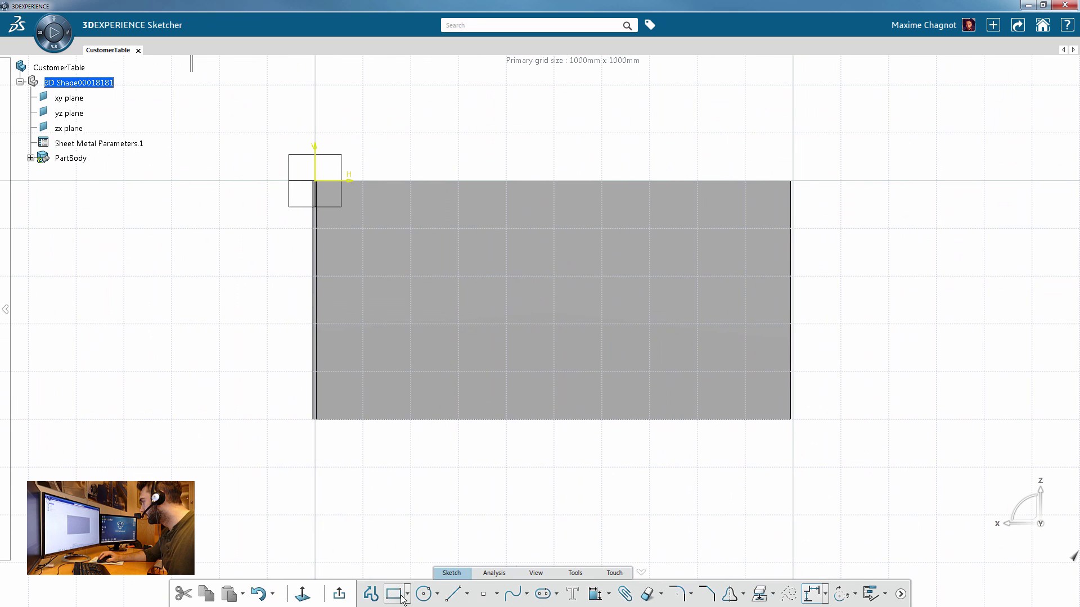
{"action": "left_click", "coordinate": [376, 369]}
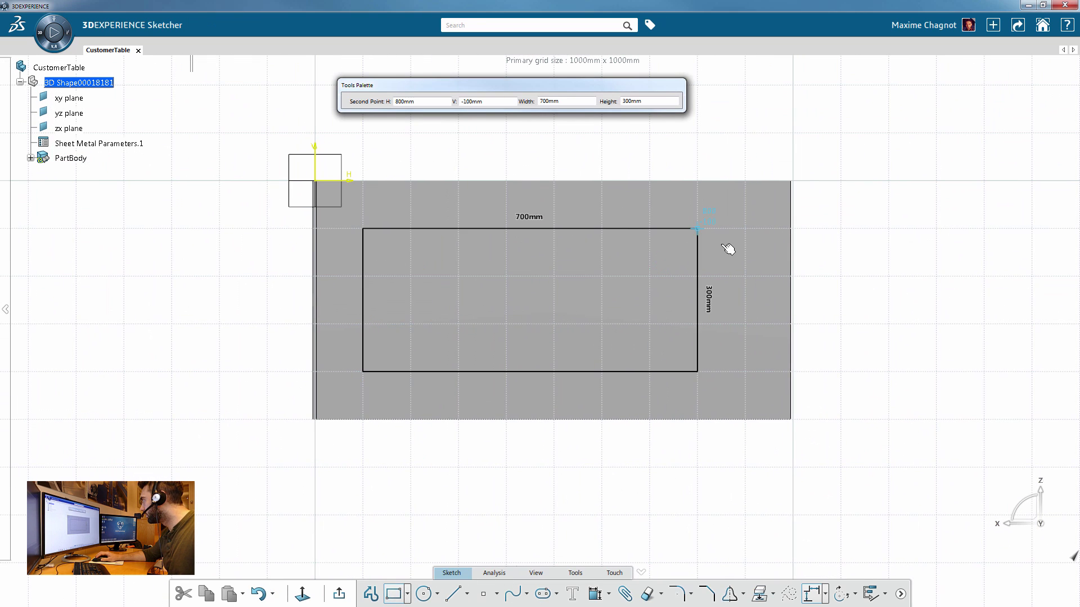
{"action": "left_click", "coordinate": [752, 242]}
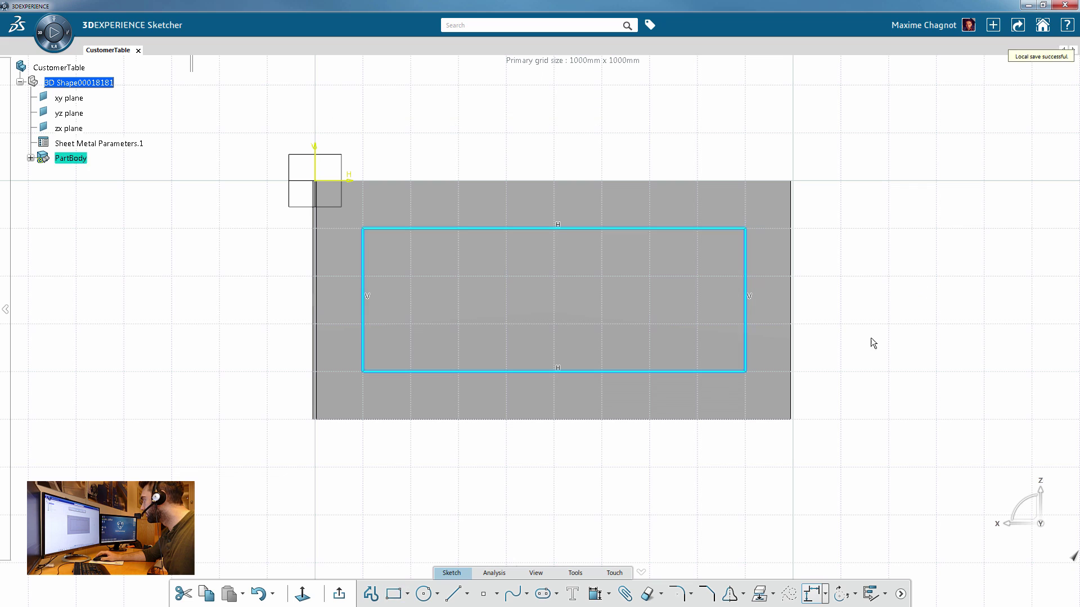
- Make the rectangle's lower edge coincident with the wall's lower edge
{"action": "left_click", "coordinate": [498, 371]}
{"action": "left_click", "coordinate": [532, 419], "text": "ctrl"}
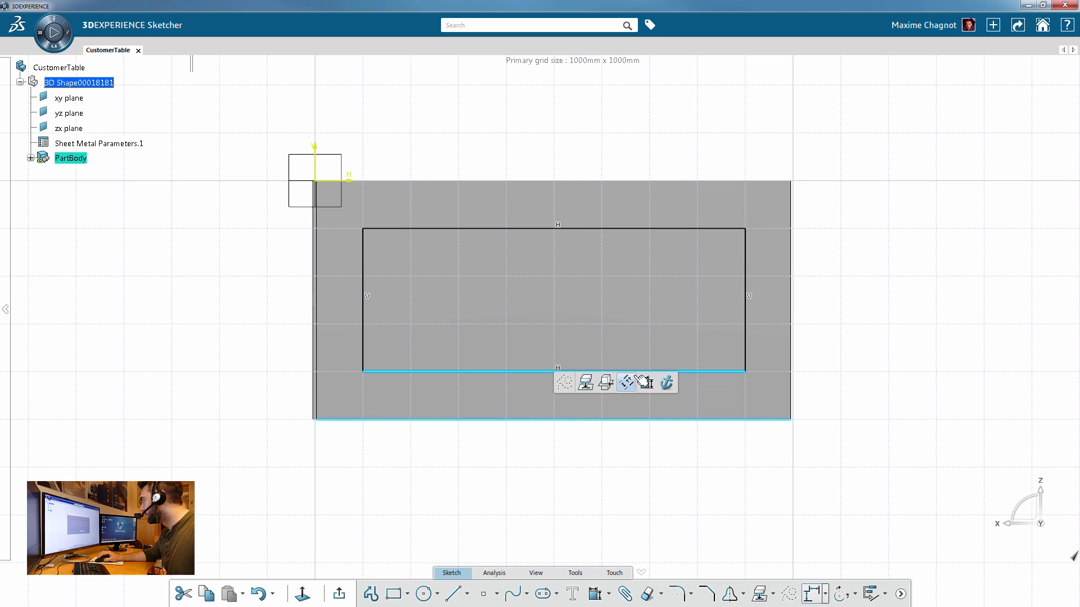
{"action": "left_click", "coordinate": [641, 380]}
{"action": "right_click", "coordinate": [587, 462]}
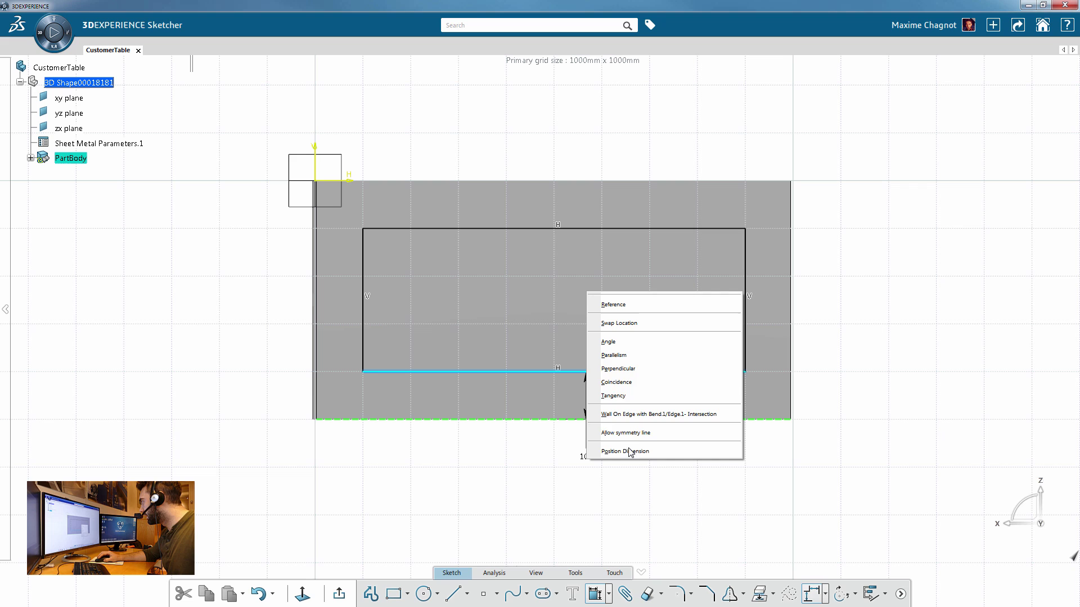
{"action": "left_click", "coordinate": [617, 383]}
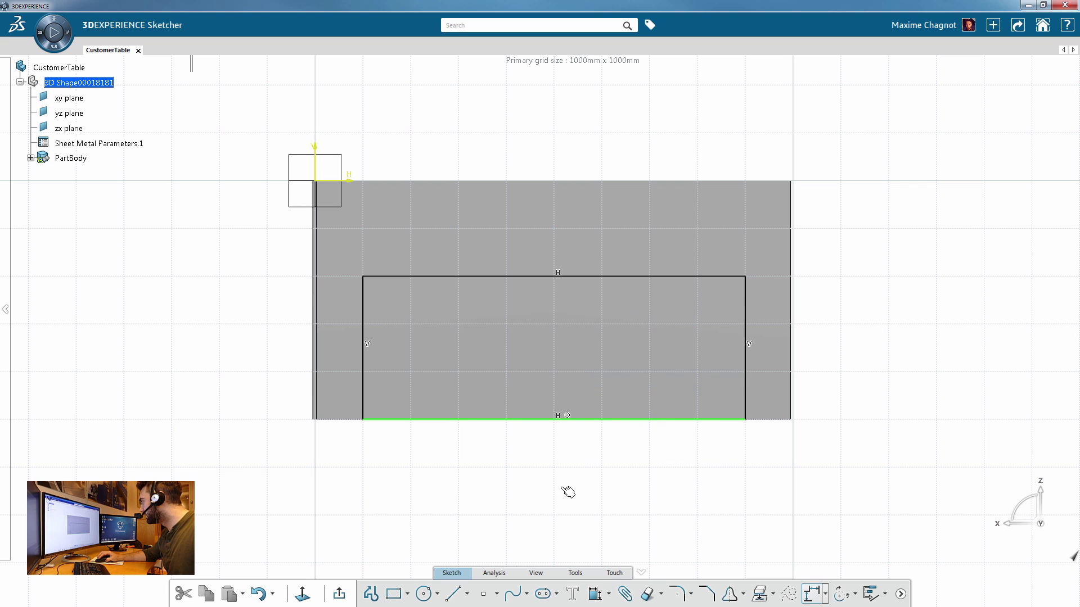
- Dimension the distance between the rectangle's vertical edge farthest from the origin and the wall's free vertical edge to 100 mm
{"action": "left_click", "coordinate": [747, 374]}
{"action": "left_click", "coordinate": [792, 371], "text": "ctrl"}
{"action": "left_click", "coordinate": [907, 331]}
{"action": "left_click", "coordinate": [873, 353]}
{"action": "type", "text": "100"}
{"action": "key", "text": "Return"}
- Dimension the rectangle's vertical edge nearest the origin at 100 mm from the vertical reference through the origin
{"action": "left_click", "coordinate": [363, 392]}
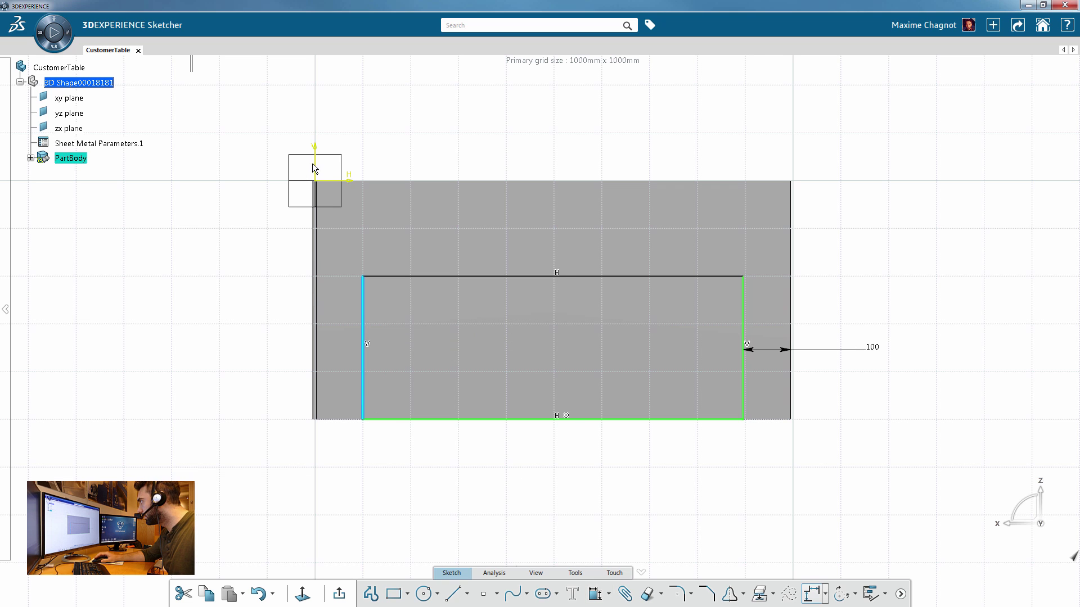
{"action": "middle_click_drag", "start_coordinate": [277, 294], "coordinate": [319, 289]}
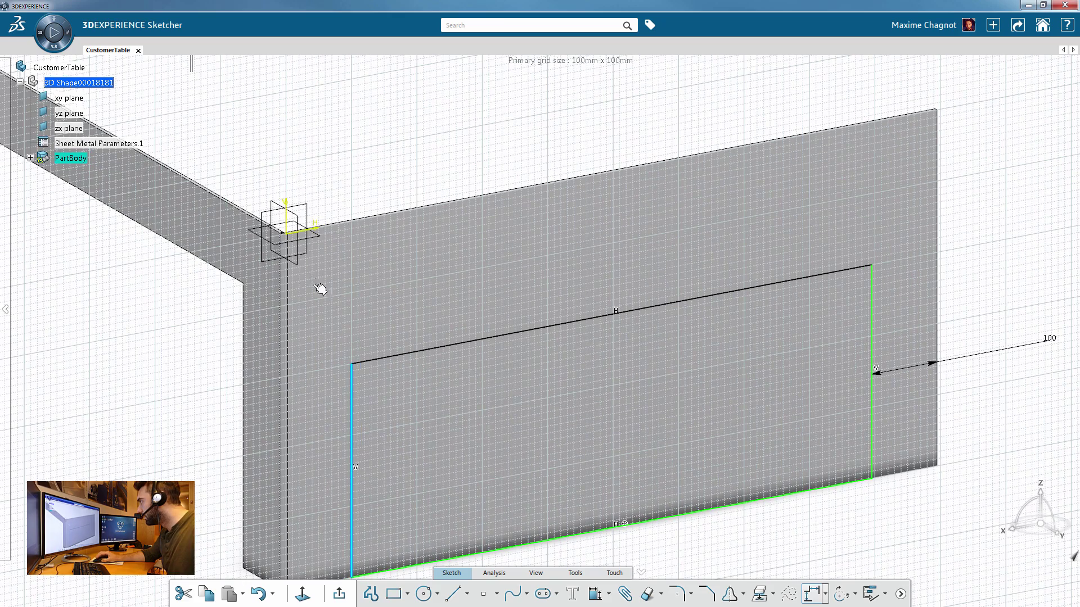
{"action": "left_click", "coordinate": [336, 228]}
{"action": "left_click", "coordinate": [318, 159]}
{"action": "left_click", "coordinate": [425, 158]}
{"action": "middle_click_drag", "start_coordinate": [428, 194], "coordinate": [429, 526]}
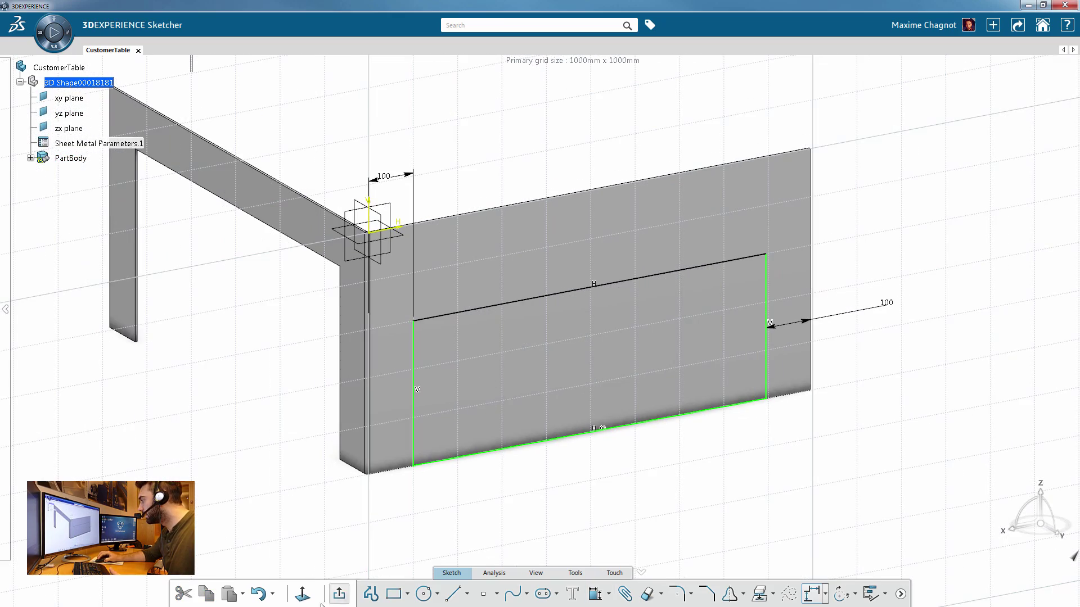
- Dimension the distance between the rectangle's upper edge and the wall's upper edge to 100 mm
{"action": "middle_click_drag", "start_coordinate": [351, 484], "coordinate": [510, 471]}
{"action": "middle_click_drag", "start_coordinate": [590, 491], "coordinate": [304, 590]}
{"action": "left_click", "coordinate": [307, 595]}
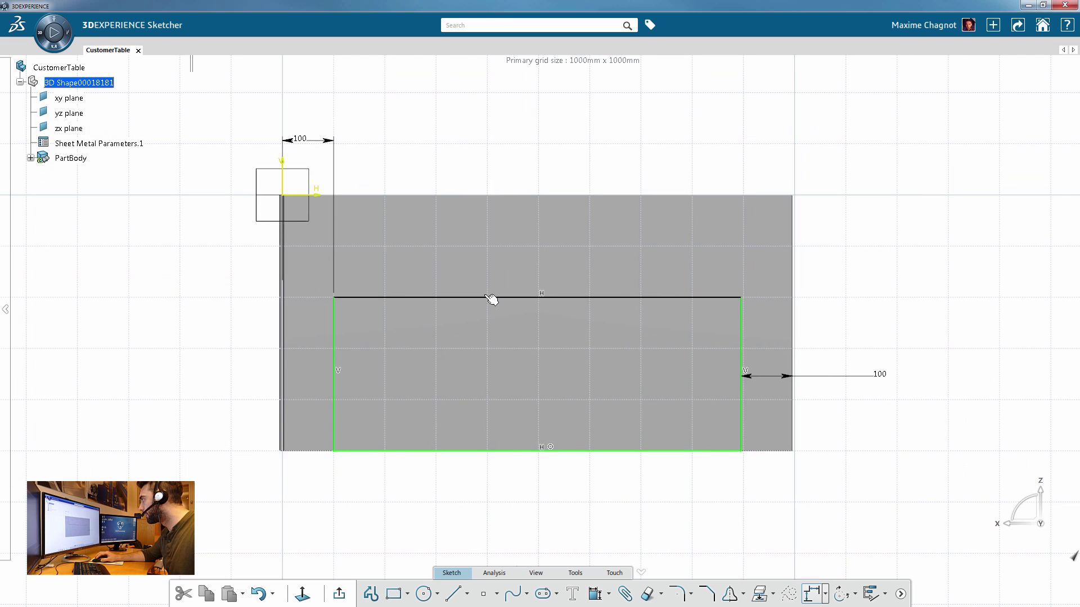
{"action": "left_click", "coordinate": [473, 197]}
{"action": "left_click", "coordinate": [472, 297], "text": "ctrl"}
{"action": "left_click", "coordinate": [523, 259]}
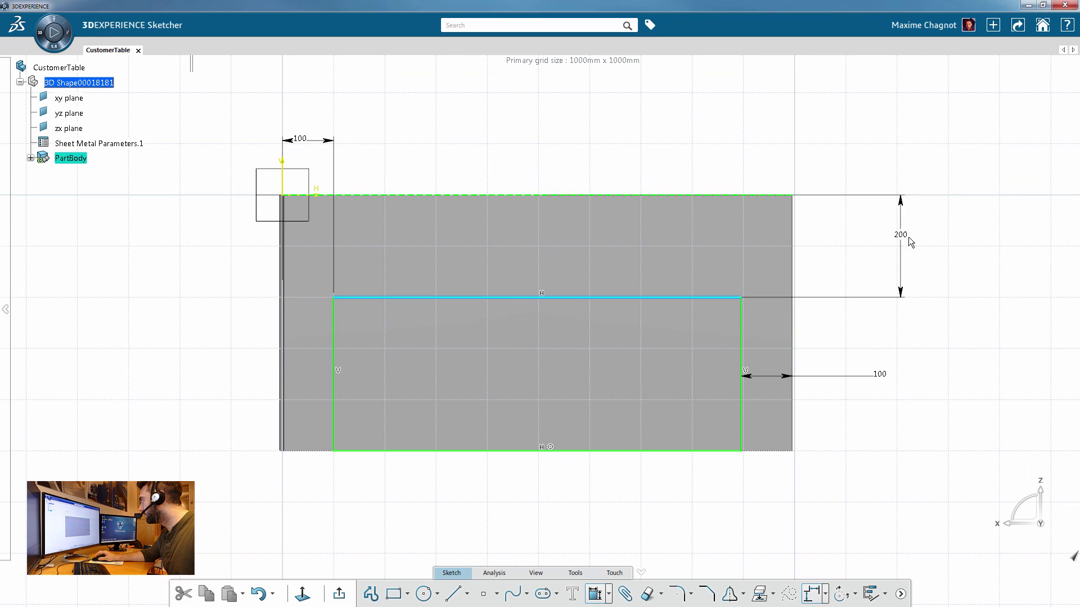
{"action": "left_click", "coordinate": [908, 237]}
{"action": "type", "text": "100"}
{"action": "key", "text": "Return"}
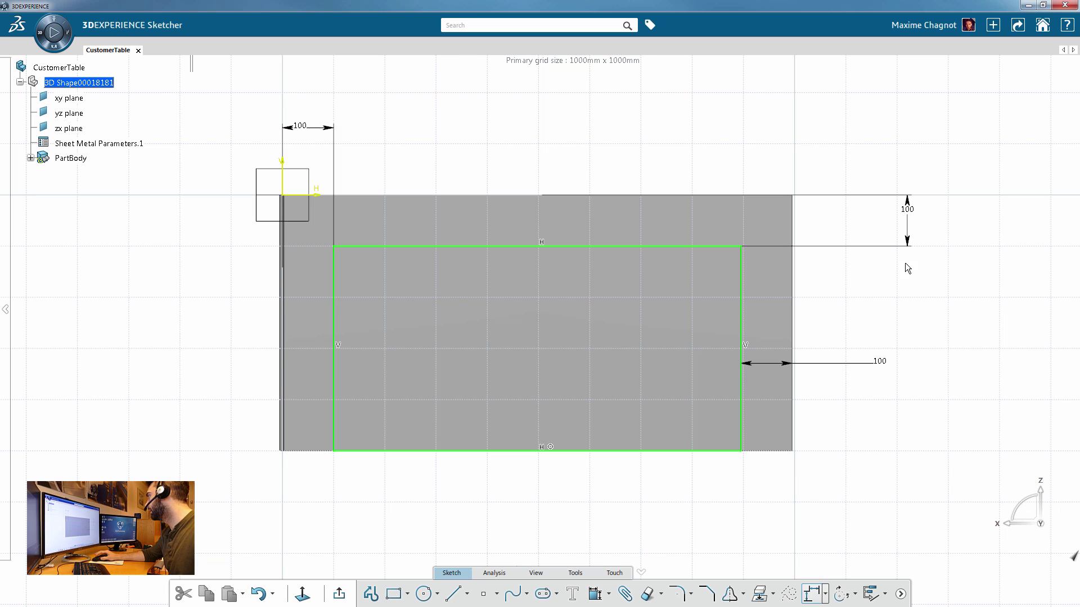
- Exit the sketch and cut the rectangle out of the wall with a Sheetmetal standard cutout limited Up to next
{"action": "middle_click_drag", "start_coordinate": [538, 514], "coordinate": [536, 486]}
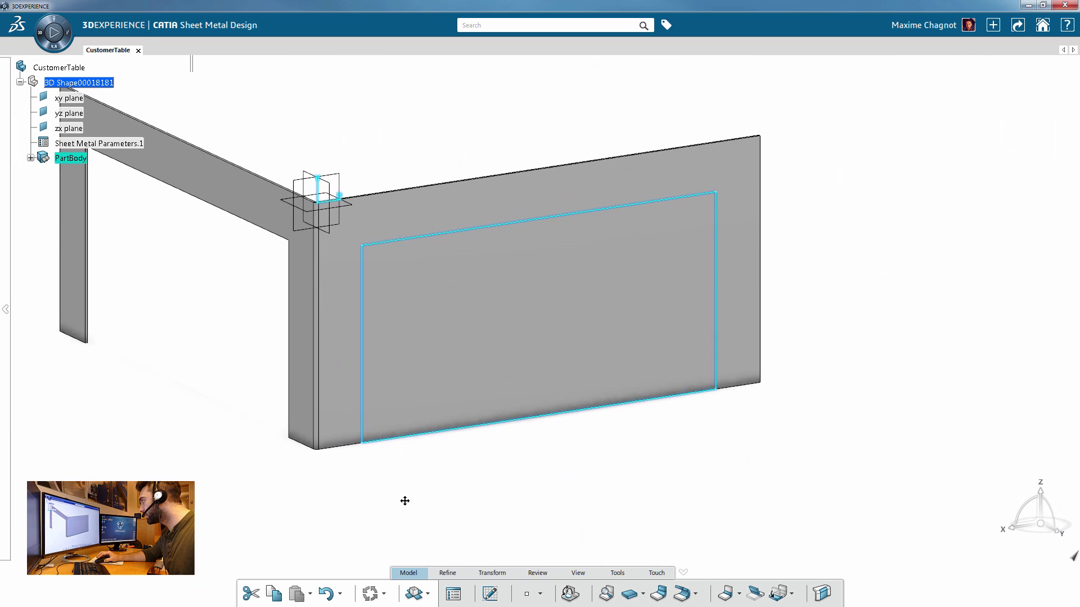
{"action": "left_click", "coordinate": [447, 572]}
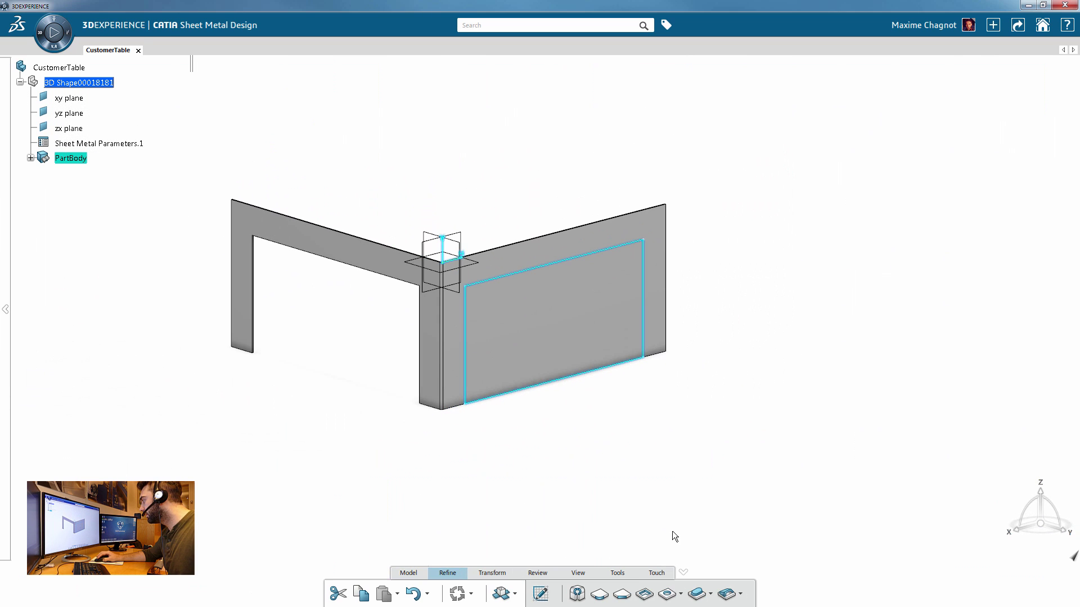
{"action": "left_click", "coordinate": [644, 597]}
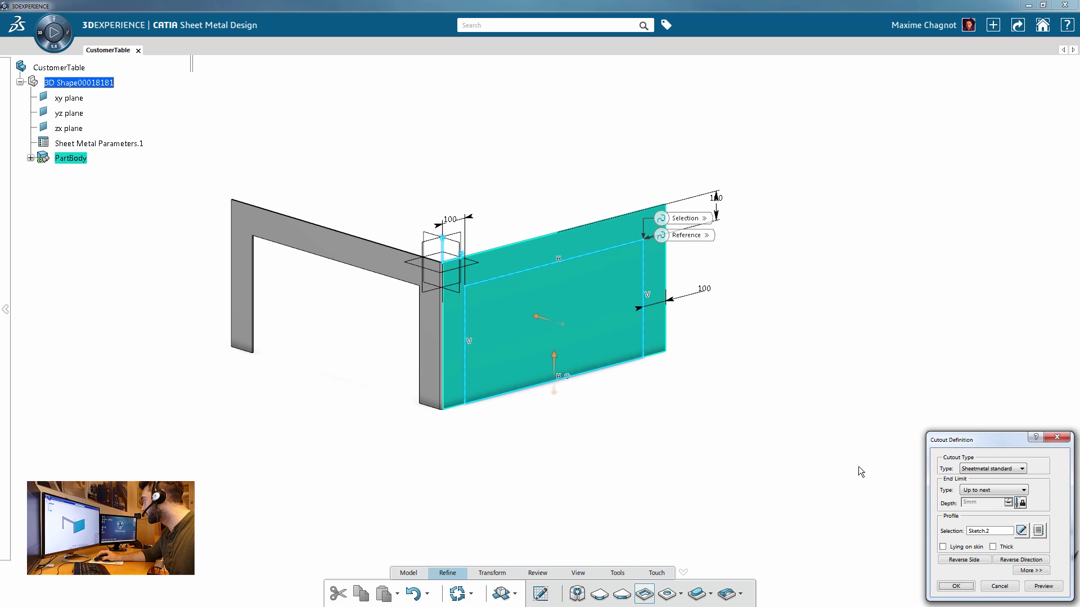
{"action": "left_click", "coordinate": [1043, 587]}
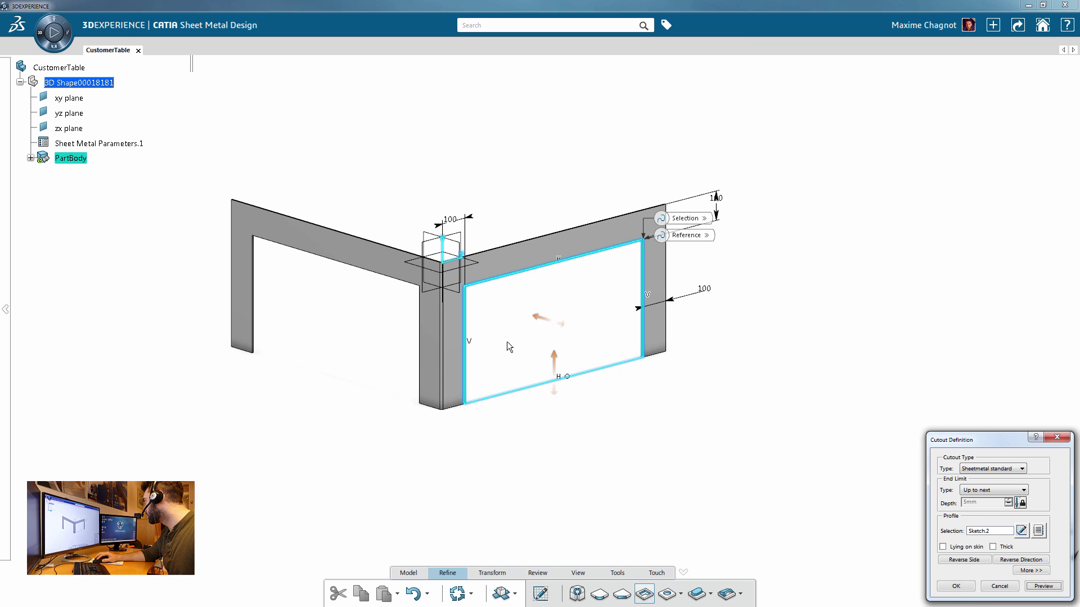
{"action": "left_click", "coordinate": [956, 586]}
- Inspect the two-sided frame, then switch to the desktop and open Table.jpg to compare it with the reference table
{"action": "middle_click_drag", "start_coordinate": [784, 432], "coordinate": [602, 250]}
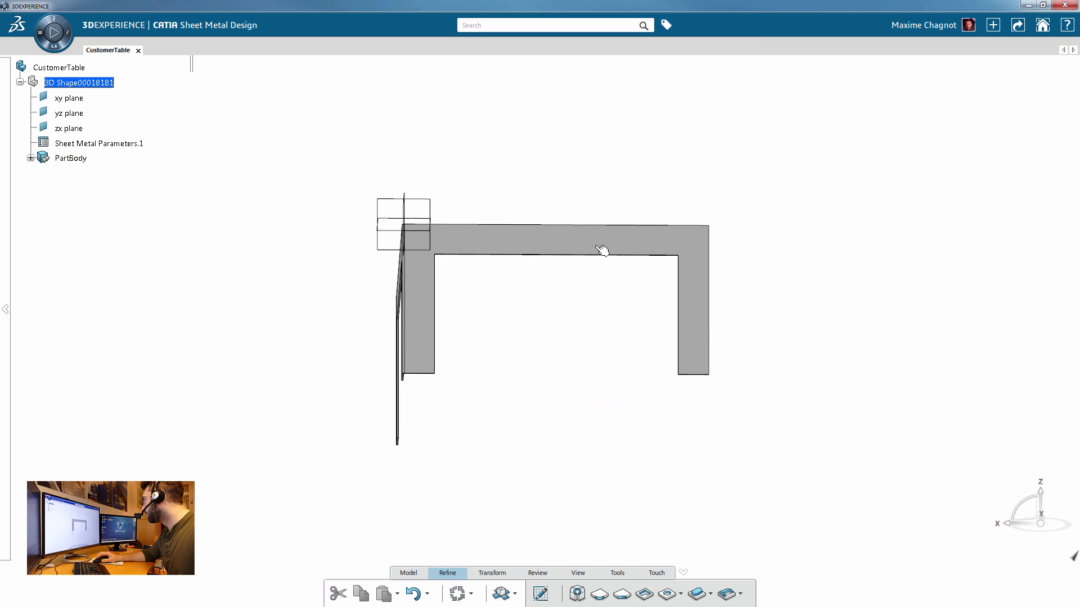
{"action": "middle_click_drag", "start_coordinate": [392, 361], "coordinate": [628, 448]}
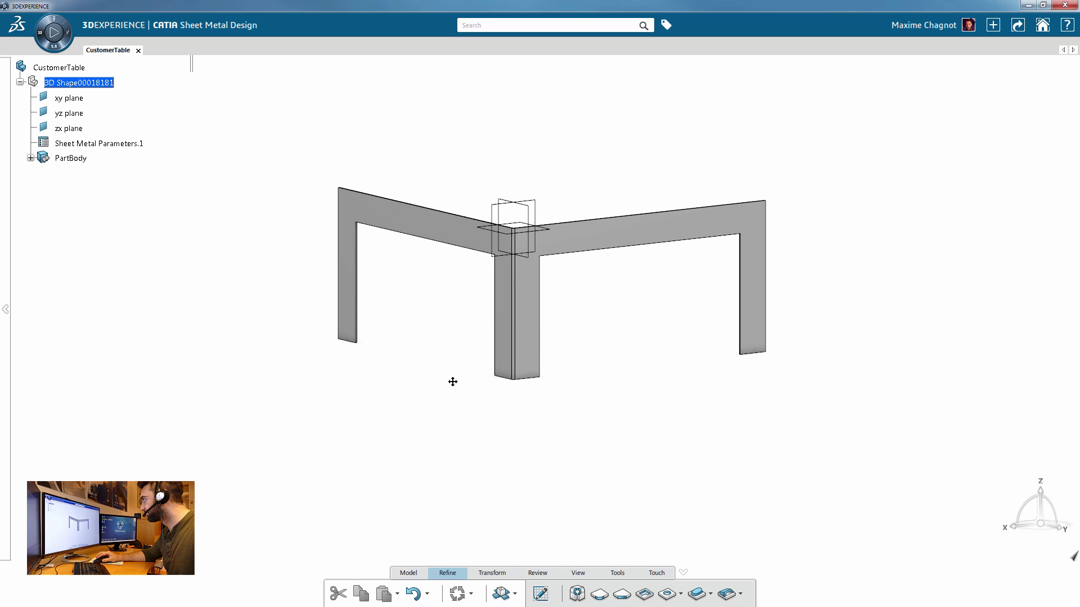
{"action": "middle_click_drag", "start_coordinate": [453, 382], "coordinate": [477, 399]}
{"action": "left_click", "coordinate": [1028, 5]}
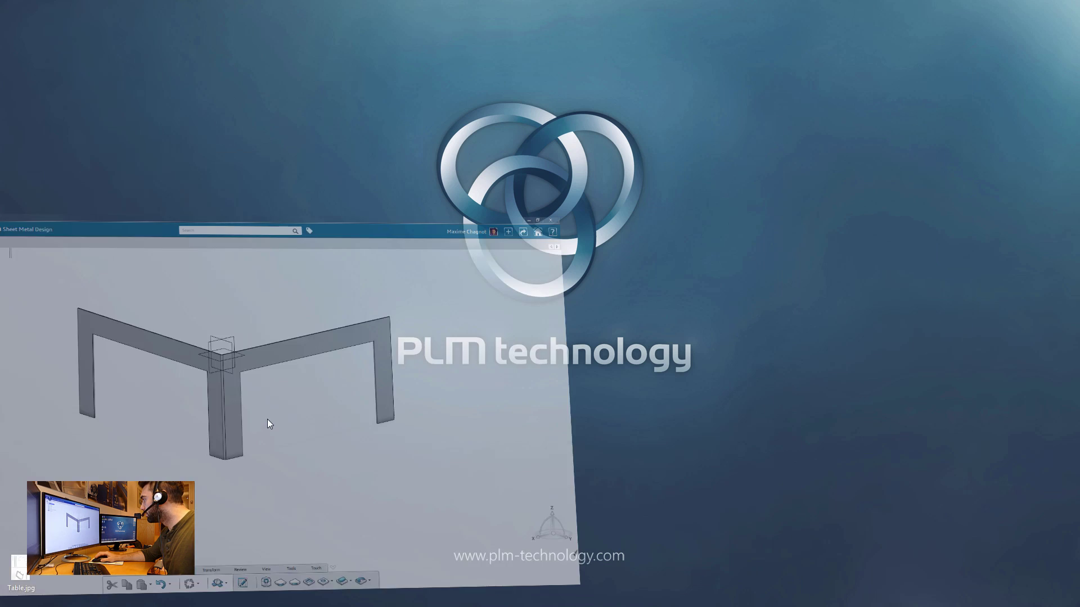
{"action": "double_click", "coordinate": [22, 580]}
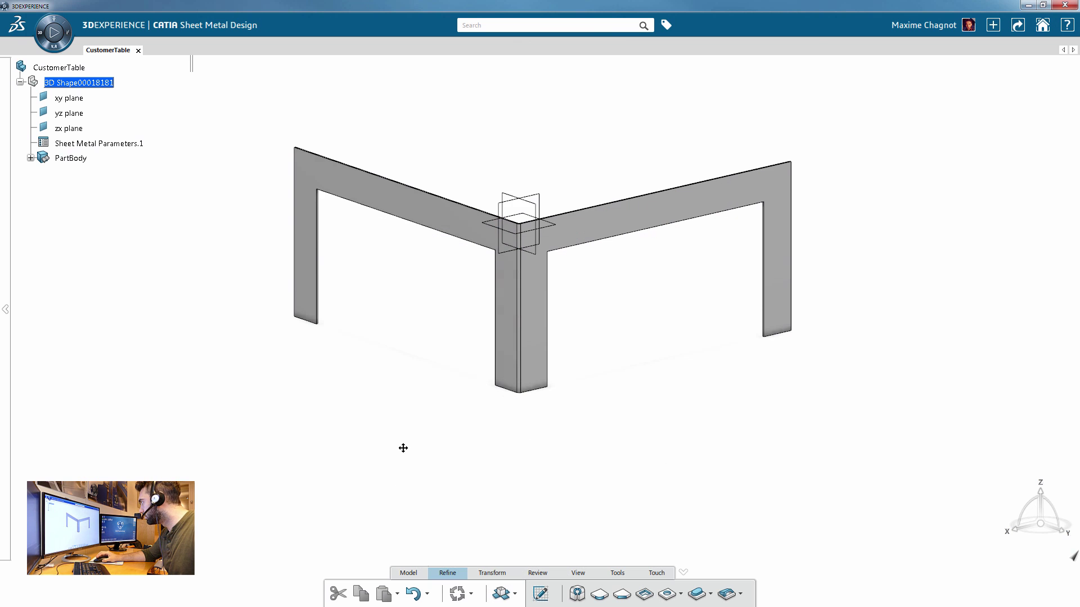
- Start a Wall On Edge with Bidirectional clearance on the bottom edge of the first frame's free leg, accepting the clearance formula
{"action": "scroll", "coordinate": [406, 450], "scroll_direction": "up", "scroll_amount": 3}
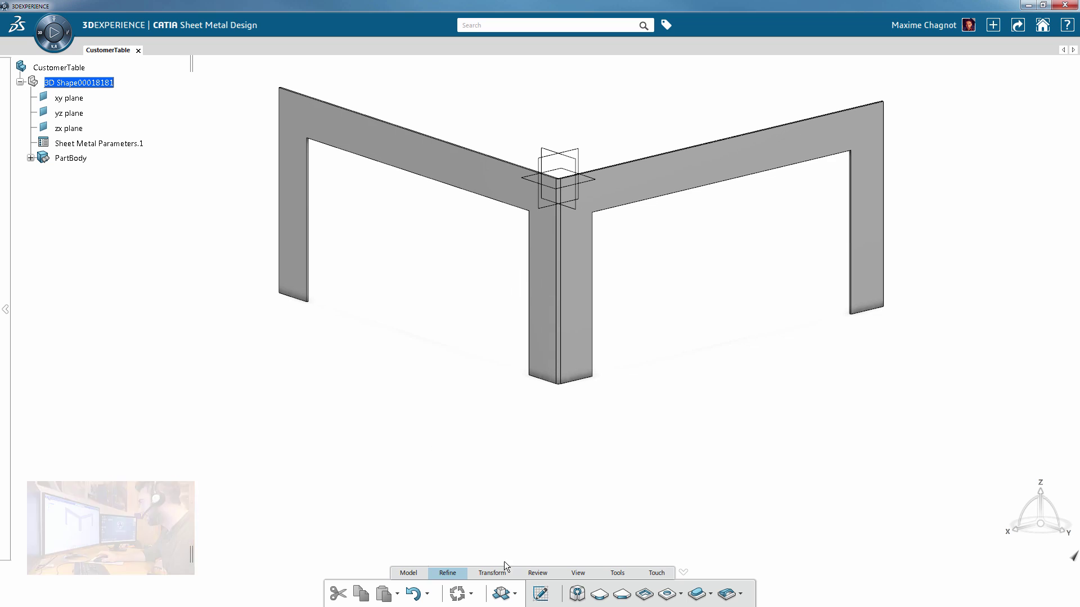
{"action": "left_click", "coordinate": [408, 572]}
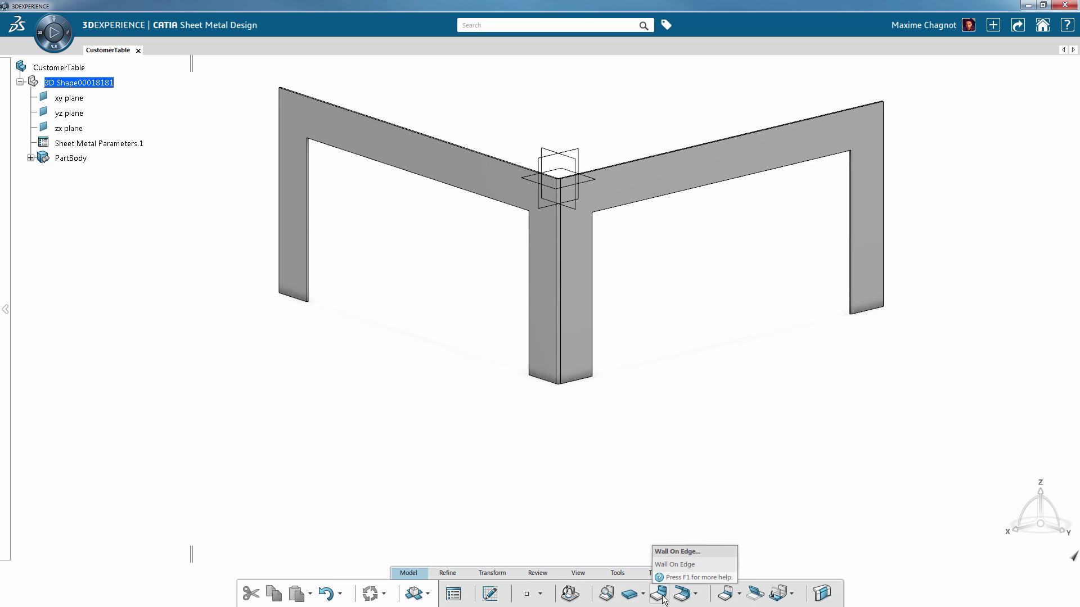
{"action": "left_click", "coordinate": [659, 593]}
{"action": "middle_click_drag", "start_coordinate": [438, 429], "coordinate": [439, 305]}
{"action": "left_click", "coordinate": [1038, 524]}
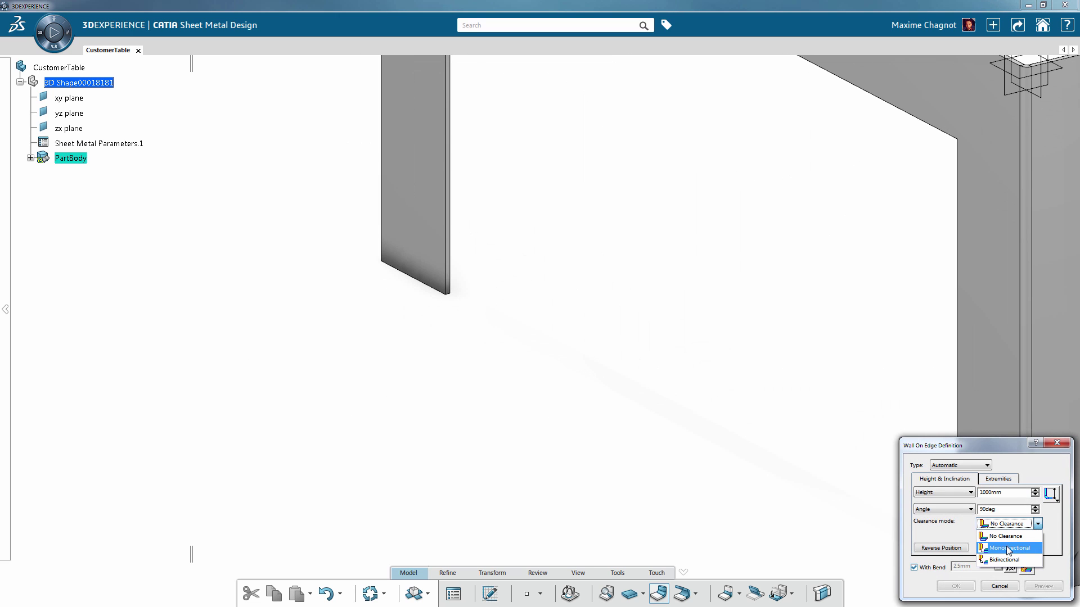
{"action": "left_click", "coordinate": [1012, 562]}
{"action": "left_click", "coordinate": [597, 358]}
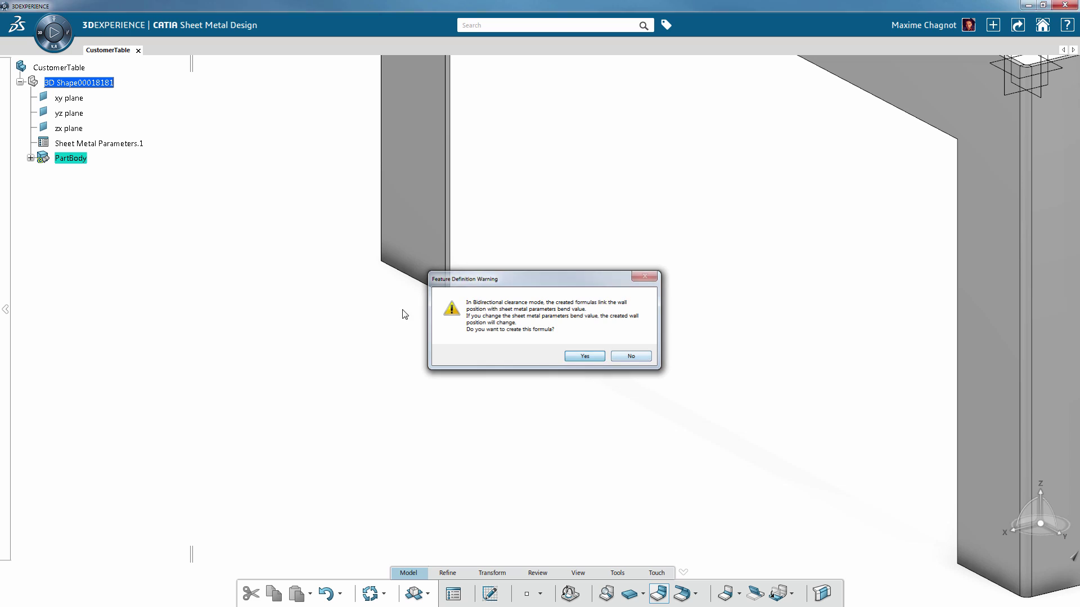
{"action": "middle_click_drag", "start_coordinate": [448, 369], "coordinate": [455, 340]}
{"action": "left_click", "coordinate": [459, 383]}
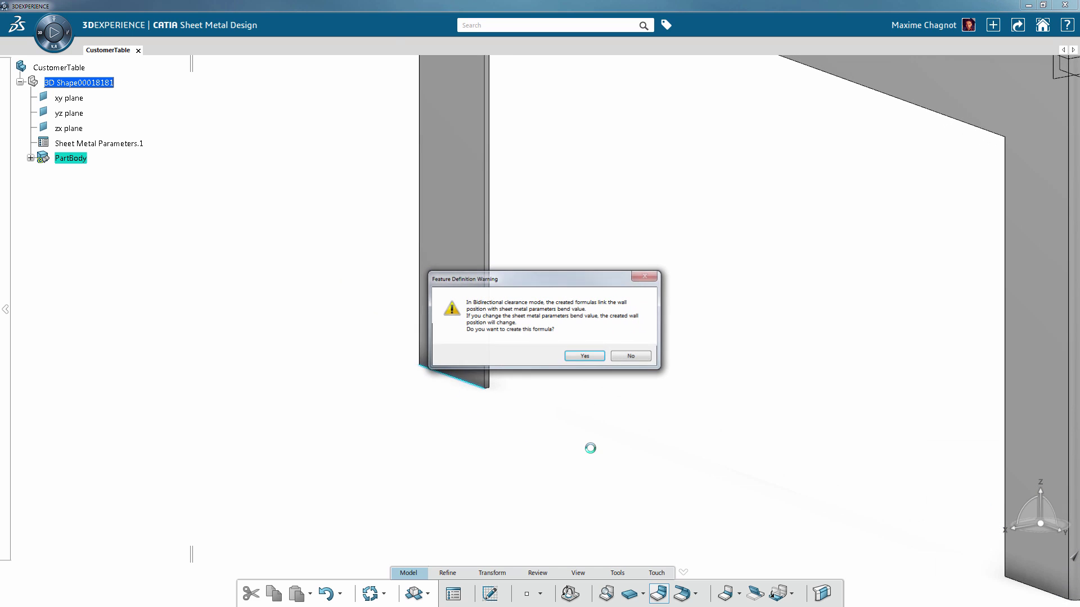
{"action": "left_click", "coordinate": [581, 357]}
- Set the foot flange's height to 100 mm and preview it on the first frame's free leg
{"action": "scroll", "coordinate": [616, 432], "scroll_direction": "down", "scroll_amount": 5}
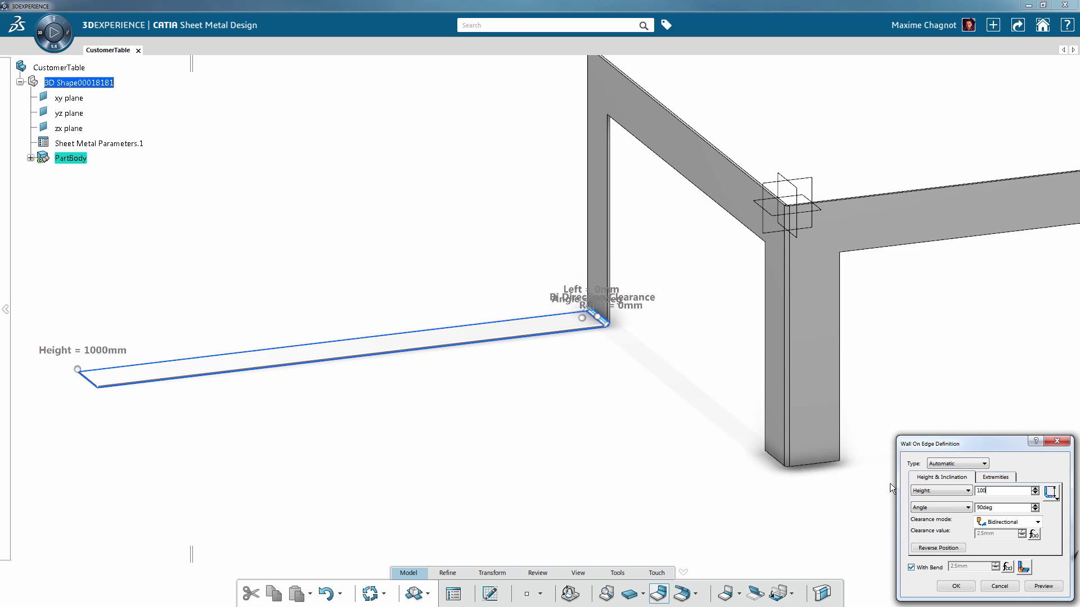
{"action": "left_click", "coordinate": [1043, 586]}
{"action": "scroll", "coordinate": [636, 409], "scroll_direction": "up", "scroll_amount": 5}
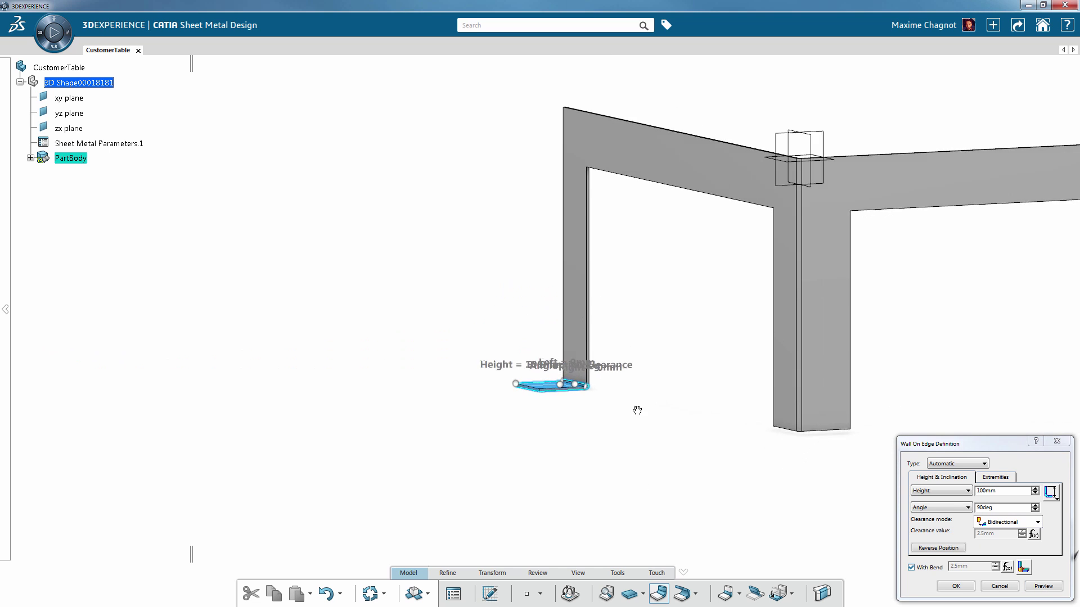
{"action": "middle_click_drag", "start_coordinate": [622, 355], "coordinate": [649, 400]}
- Try the alternative length types for the foot flange's height, and restore the original length type
{"action": "left_click", "coordinate": [1050, 494]}
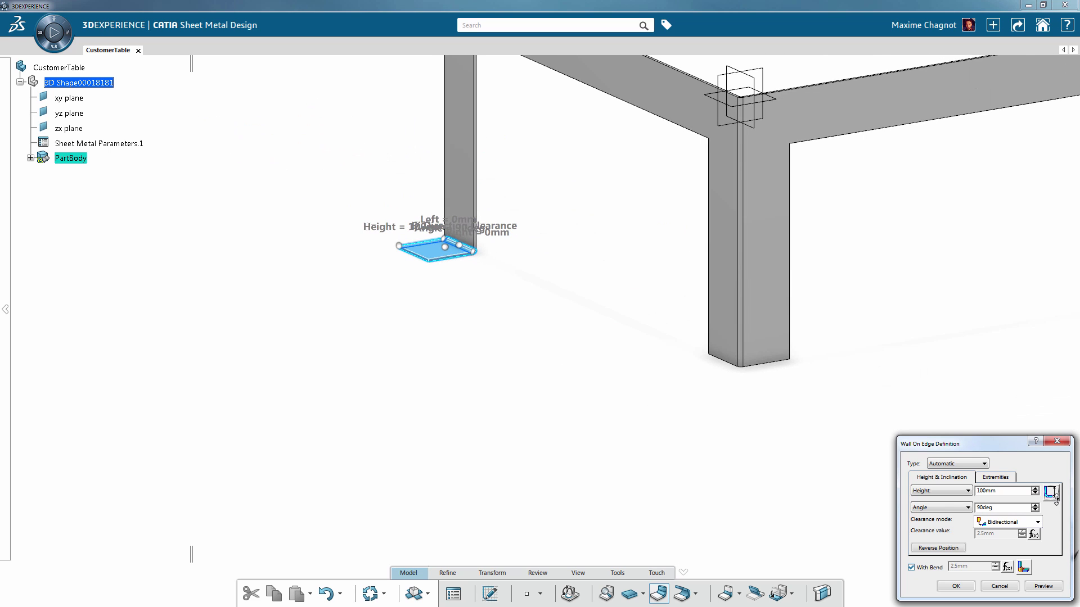
{"action": "left_click", "coordinate": [1057, 501]}
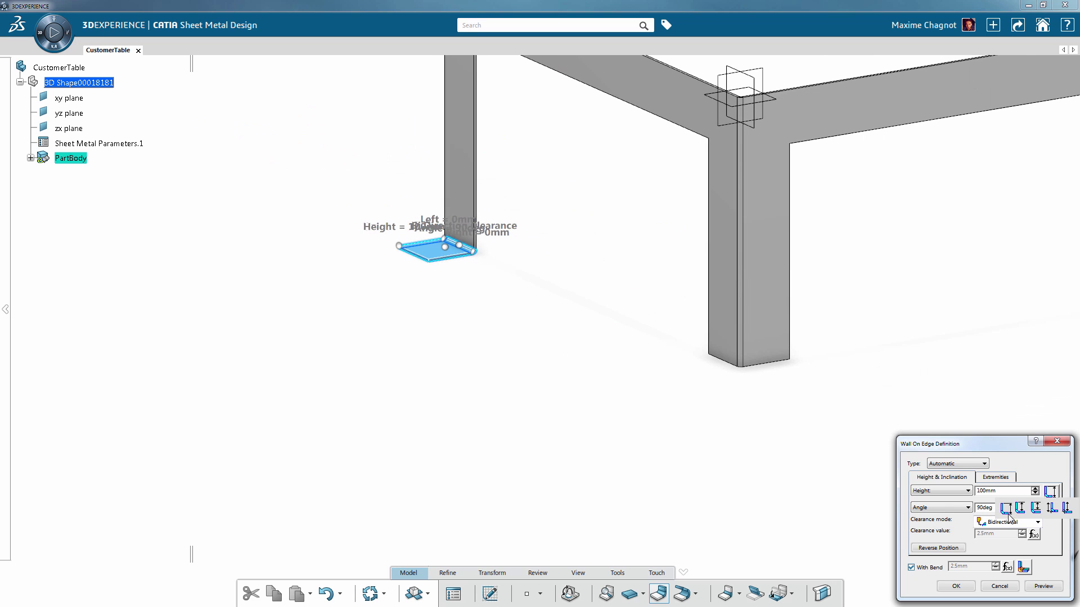
{"action": "left_click", "coordinate": [1036, 507]}
{"action": "middle_click_drag", "start_coordinate": [647, 427], "coordinate": [570, 447]}
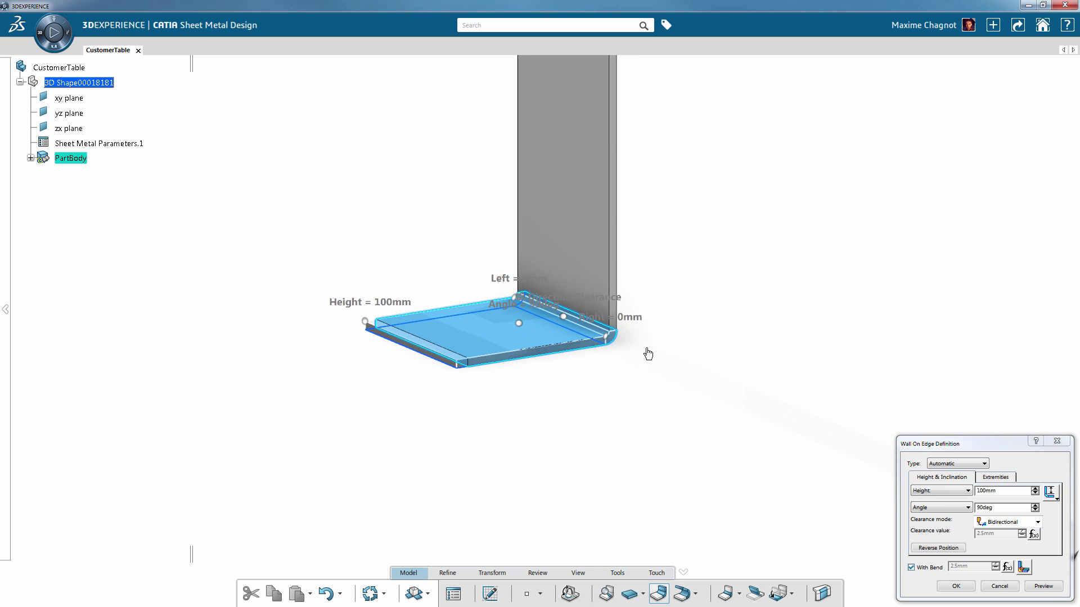
{"action": "left_click", "coordinate": [1054, 500]}
{"action": "left_click", "coordinate": [1055, 501]}
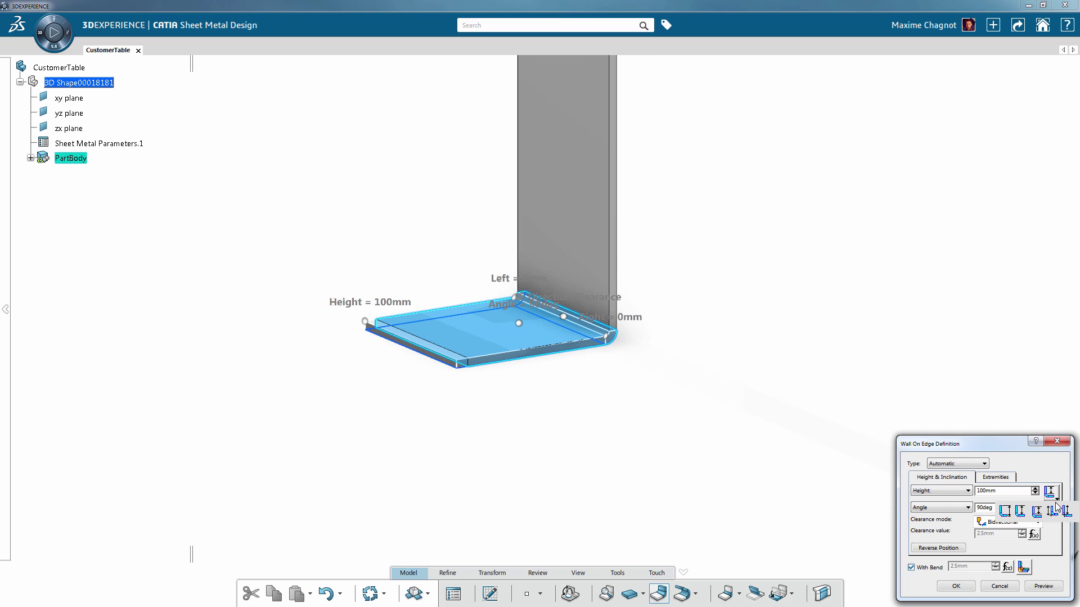
{"action": "left_click", "coordinate": [1069, 515]}
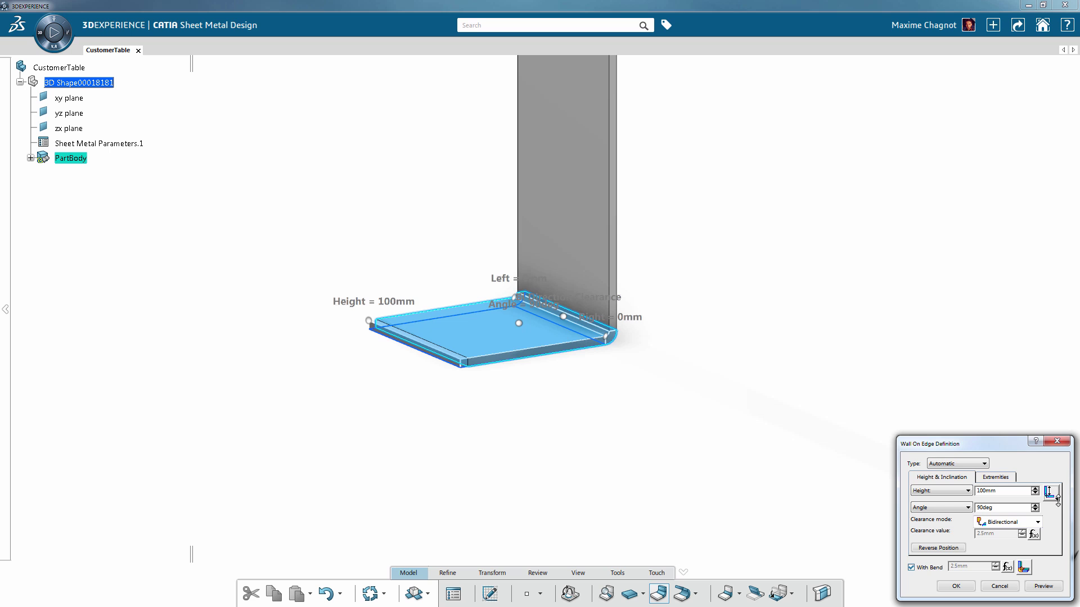
{"action": "left_click", "coordinate": [1051, 493]}
{"action": "left_click", "coordinate": [1006, 510]}
{"action": "scroll", "coordinate": [601, 402], "scroll_direction": "down", "scroll_amount": 5}
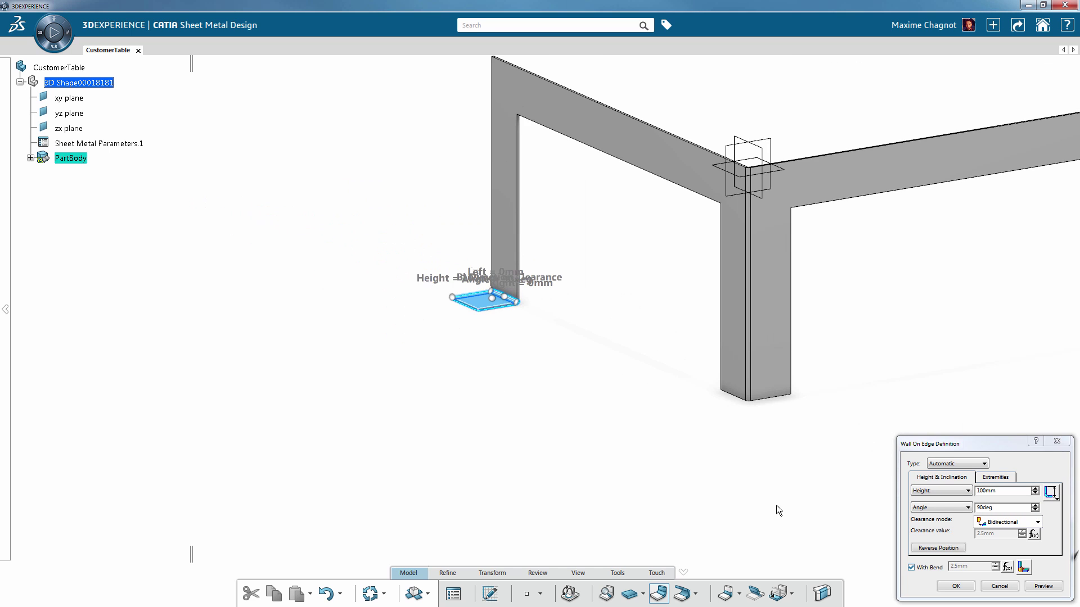
- Create the 100 mm foot flange on the first frame's free leg
{"action": "left_click", "coordinate": [962, 587]}
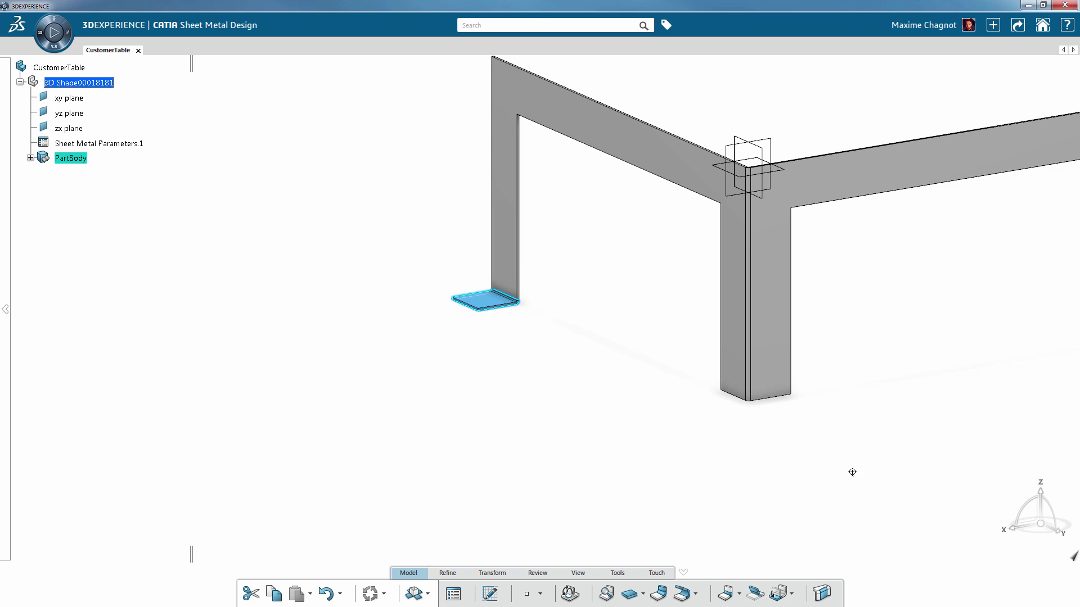
{"action": "middle_click_drag", "start_coordinate": [851, 471], "coordinate": [635, 465]}
{"action": "scroll", "coordinate": [691, 471], "scroll_direction": "down", "scroll_amount": 2}
{"action": "middle_click_drag", "start_coordinate": [547, 466], "coordinate": [580, 468]}
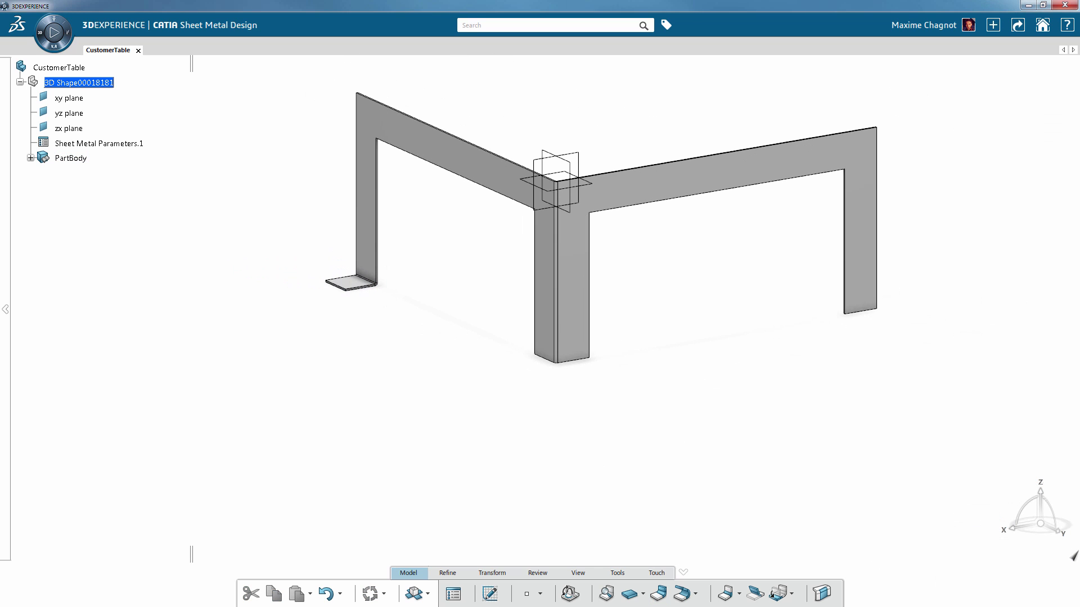
- Add a 100 mm Wall On Edge foot flange to the corner leg's bottom edge on the first frame, accepting the Bidirectional clearance formula
{"action": "left_click", "coordinate": [659, 594]}
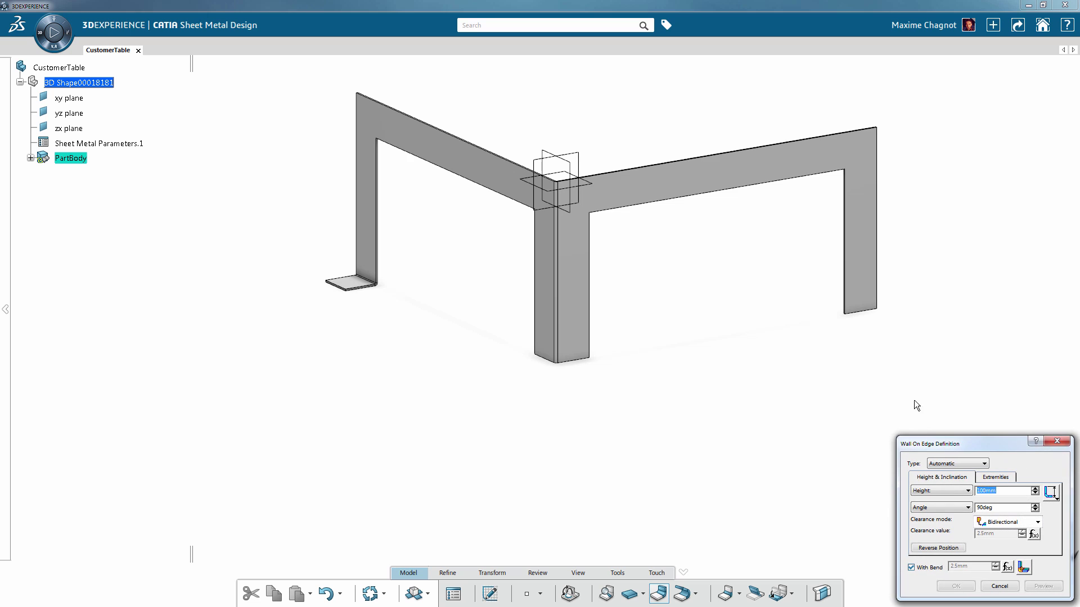
{"action": "scroll", "coordinate": [518, 386], "scroll_direction": "up", "scroll_amount": 5}
{"action": "scroll", "coordinate": [545, 320], "scroll_direction": "up", "scroll_amount": 3}
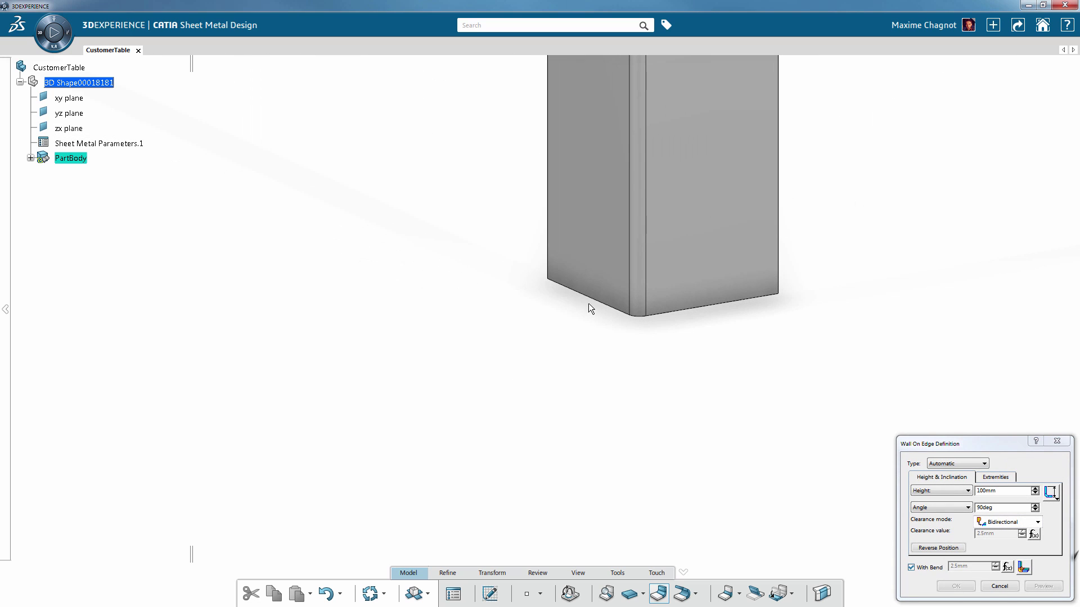
{"action": "left_click", "coordinate": [590, 307]}
{"action": "left_click", "coordinate": [585, 354]}
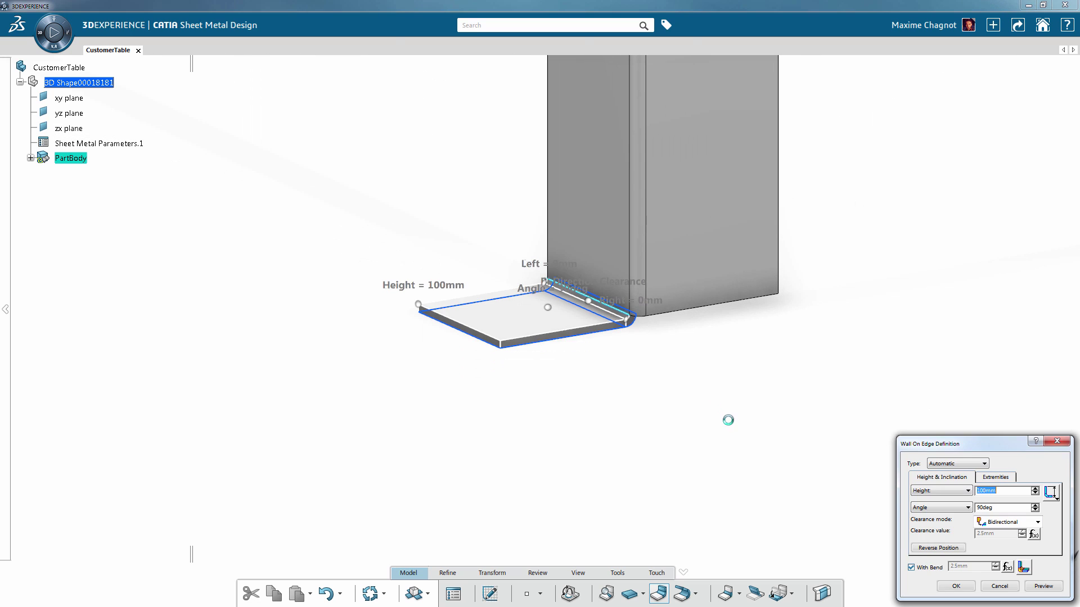
{"action": "scroll", "coordinate": [677, 525], "scroll_direction": "down", "scroll_amount": 5}
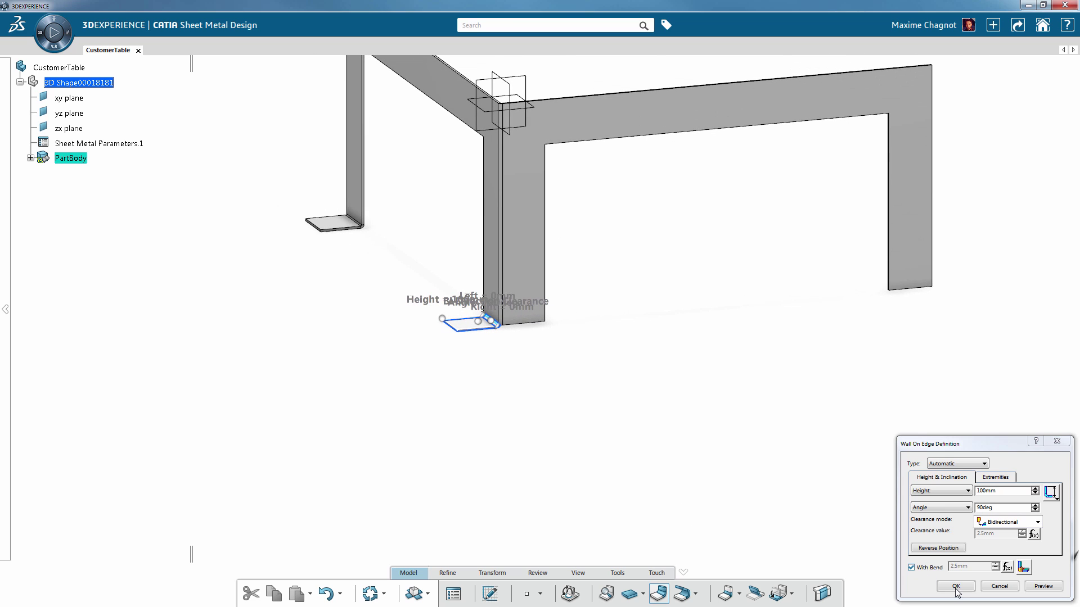
{"action": "left_click", "coordinate": [956, 586]}
- Add a 100 mm Wall On Edge foot flange to the bottom edge of the second frame's free leg, accepting the clearance formula
{"action": "middle_click_drag", "start_coordinate": [933, 309], "coordinate": [785, 313]}
{"action": "left_click", "coordinate": [786, 313]}
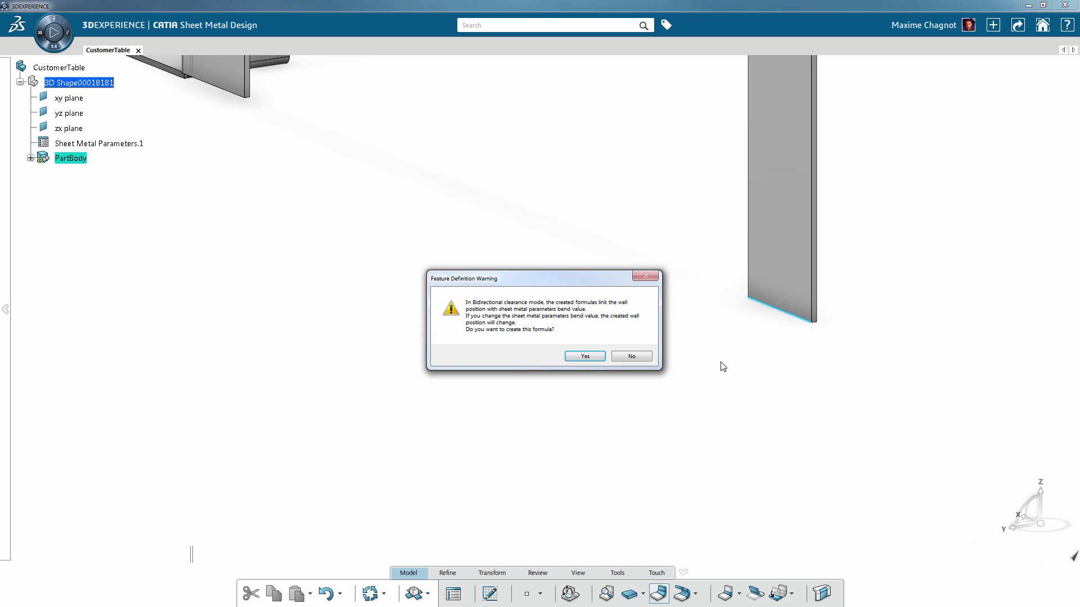
{"action": "left_click", "coordinate": [587, 356]}
{"action": "middle_click_drag", "start_coordinate": [676, 378], "coordinate": [629, 405]}
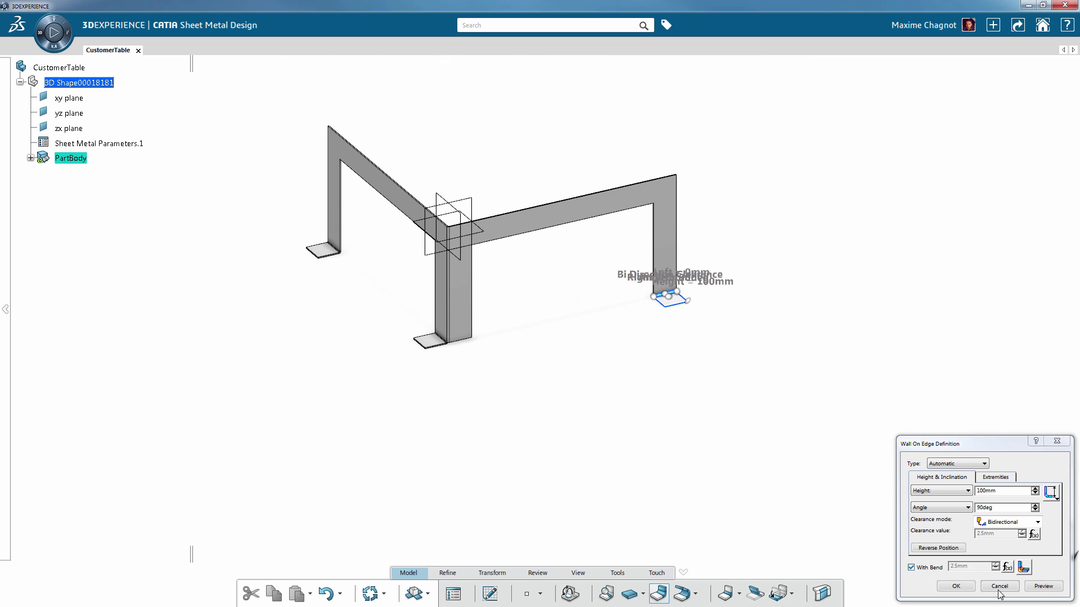
{"action": "left_click", "coordinate": [970, 590]}
- Start a Wall On Edge along the first frame's upper edge and decline the clearance formula
{"action": "middle_click_drag", "start_coordinate": [572, 434], "coordinate": [670, 467]}
{"action": "middle_click_drag", "start_coordinate": [461, 324], "coordinate": [476, 242]}
{"action": "middle_click_drag", "start_coordinate": [595, 259], "coordinate": [527, 467]}
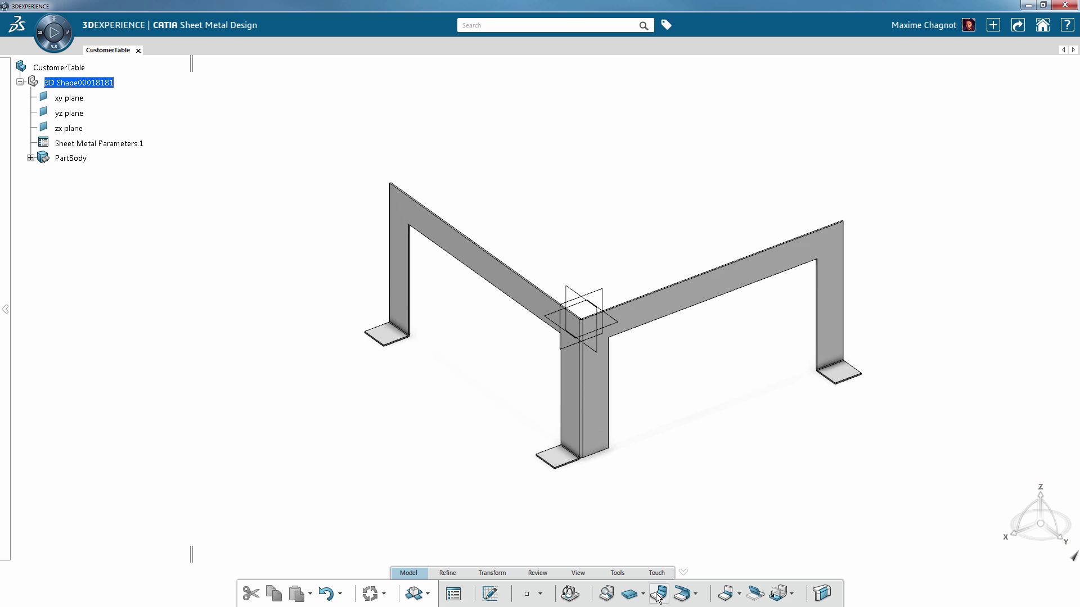
{"action": "middle_click_drag", "start_coordinate": [687, 236], "coordinate": [472, 261]}
{"action": "left_click", "coordinate": [471, 250]}
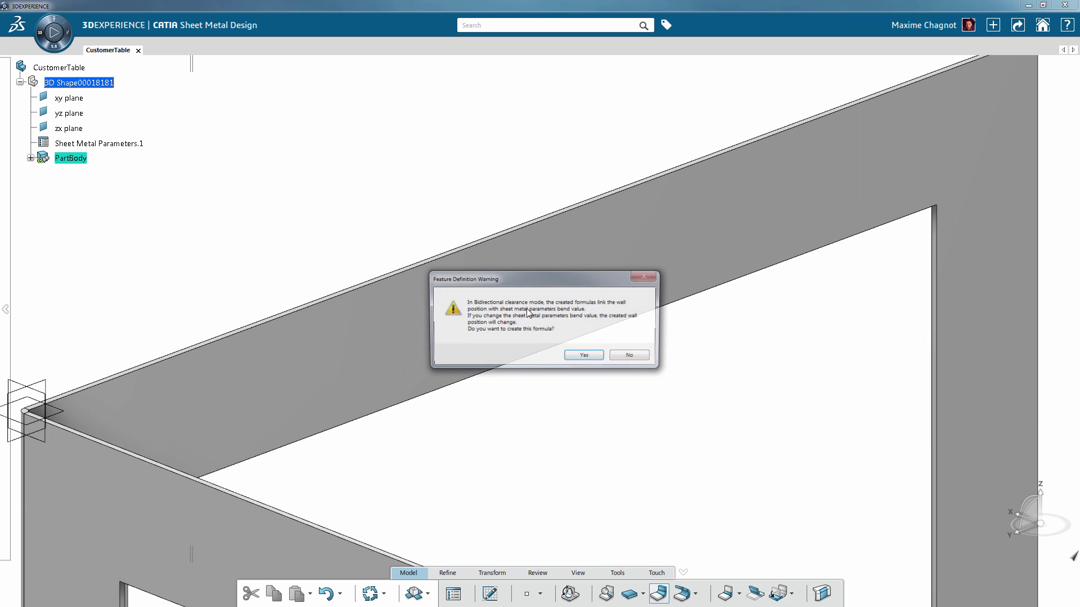
{"action": "left_click", "coordinate": [623, 358]}
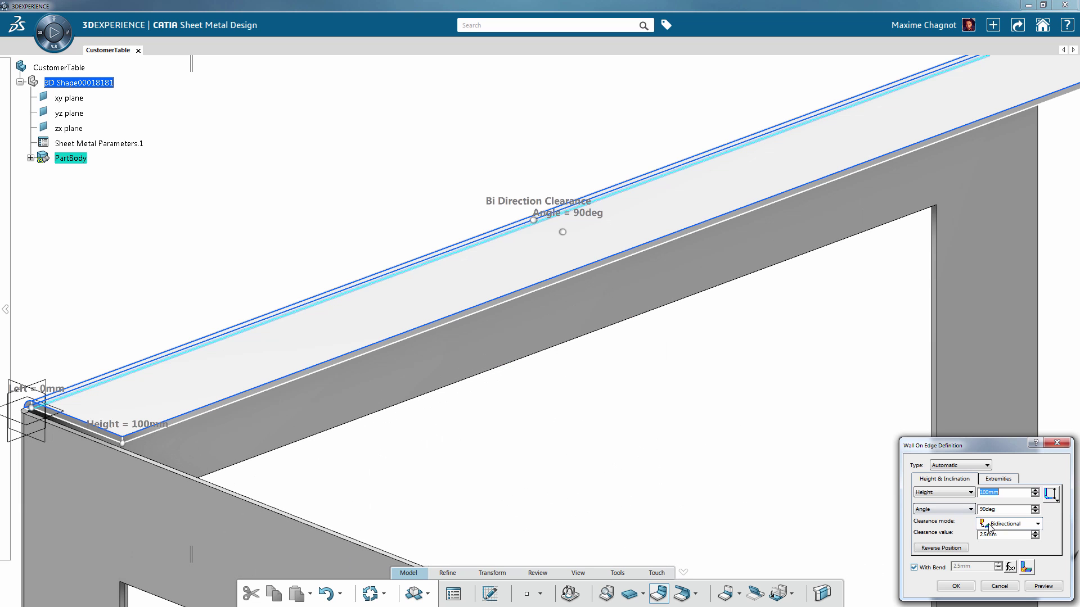
- Set the upper flange's clearance mode to No Clearance, check its preview, and create the 100 mm flange
{"action": "left_click", "coordinate": [1036, 524]}
{"action": "left_click", "coordinate": [1024, 541]}
{"action": "middle_click_drag", "start_coordinate": [609, 405], "coordinate": [823, 450]}
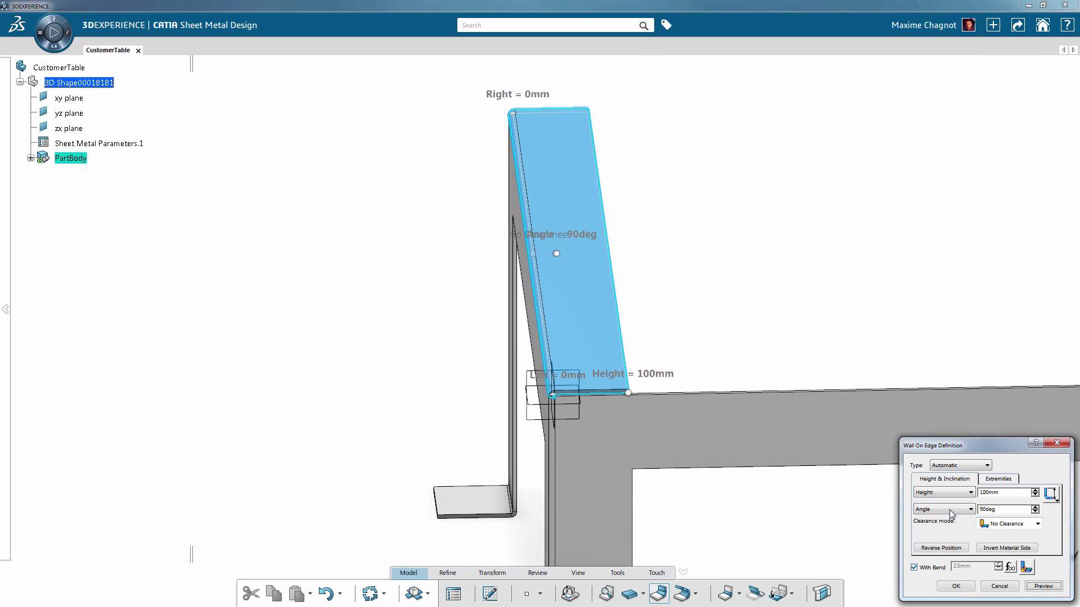
{"action": "middle_click_drag", "start_coordinate": [556, 375], "coordinate": [520, 436]}
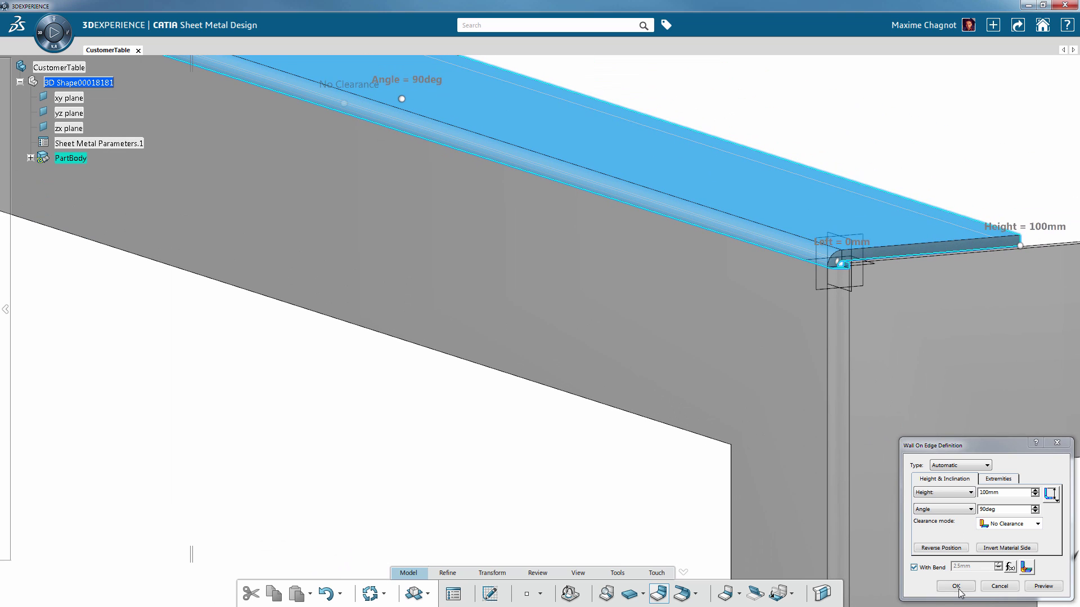
{"action": "left_click", "coordinate": [955, 586]}
- Add a matching 100 mm Wall On Edge flange with No Clearance along the second frame's upper edge
{"action": "middle_click_drag", "start_coordinate": [600, 441], "coordinate": [695, 454]}
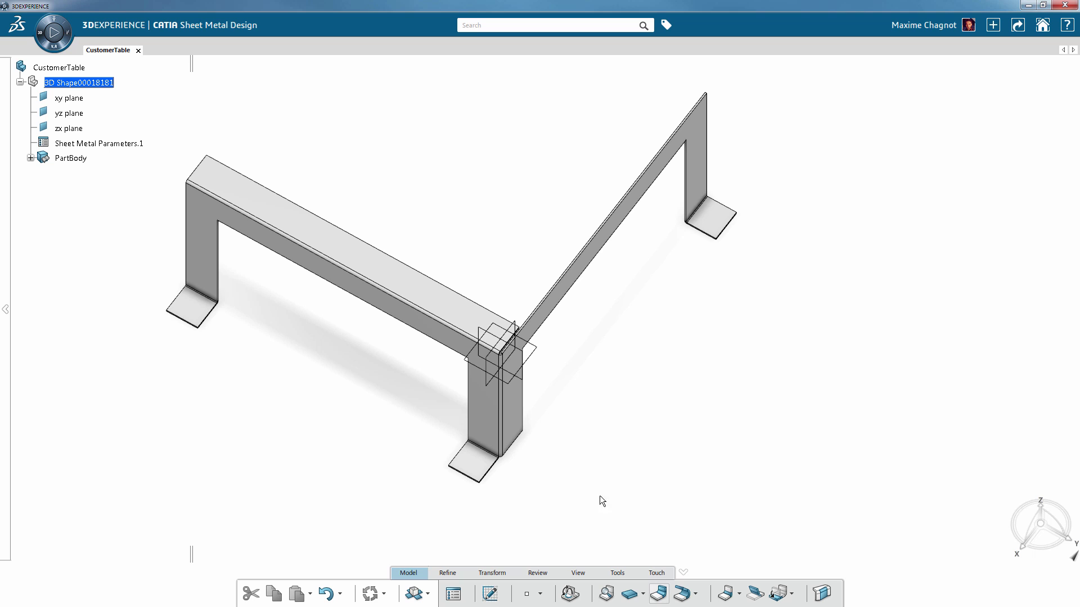
{"action": "middle_click_drag", "start_coordinate": [378, 438], "coordinate": [637, 263]}
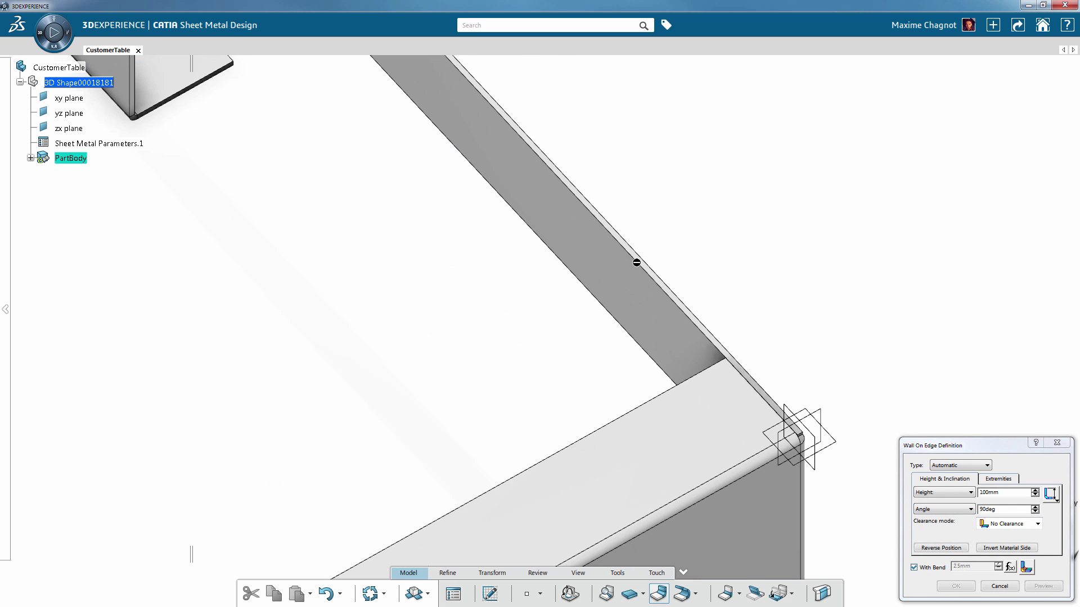
{"action": "left_click", "coordinate": [637, 262]}
{"action": "middle_click_drag", "start_coordinate": [636, 306], "coordinate": [689, 506]}
{"action": "key", "text": "Return"}
- Run overlapping detection on the part, examine the corner where the two upper flanges meet, and close the check
{"action": "left_click", "coordinate": [538, 573]}
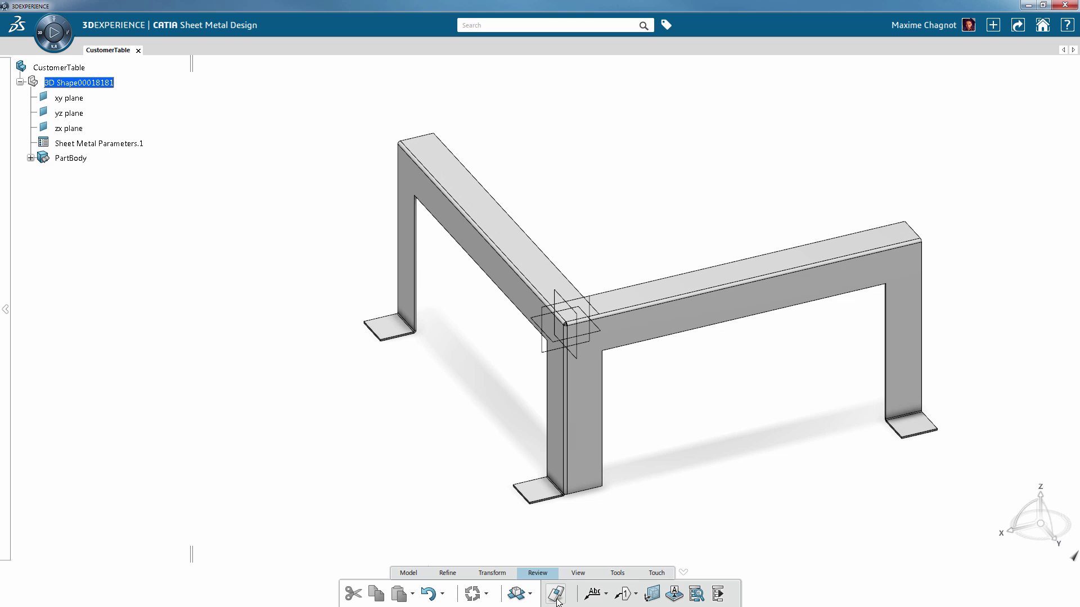
{"action": "left_click", "coordinate": [556, 600]}
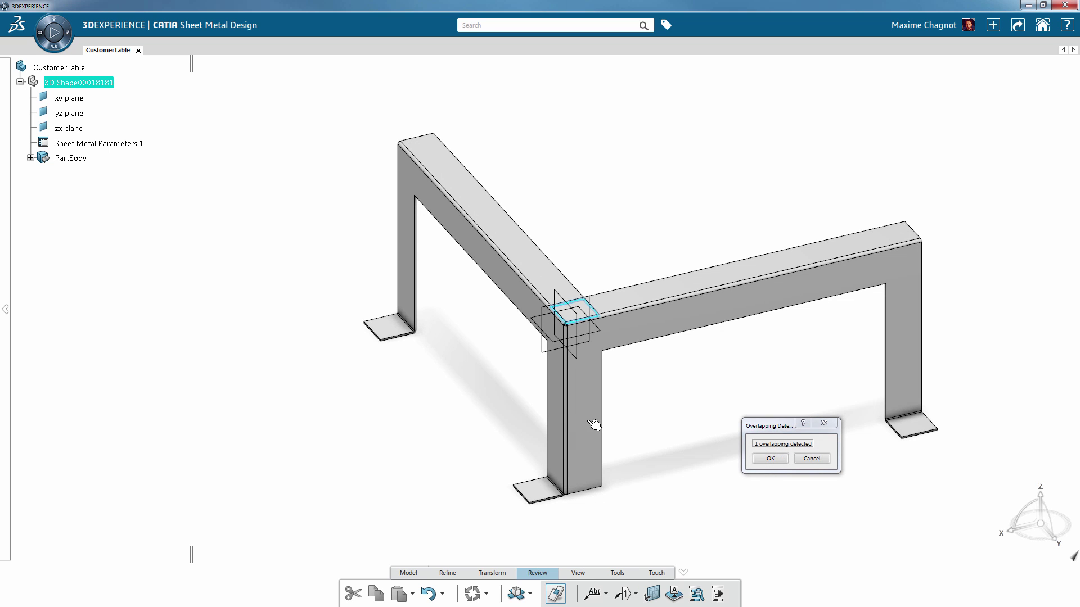
{"action": "middle_click_drag", "start_coordinate": [595, 426], "coordinate": [560, 431]}
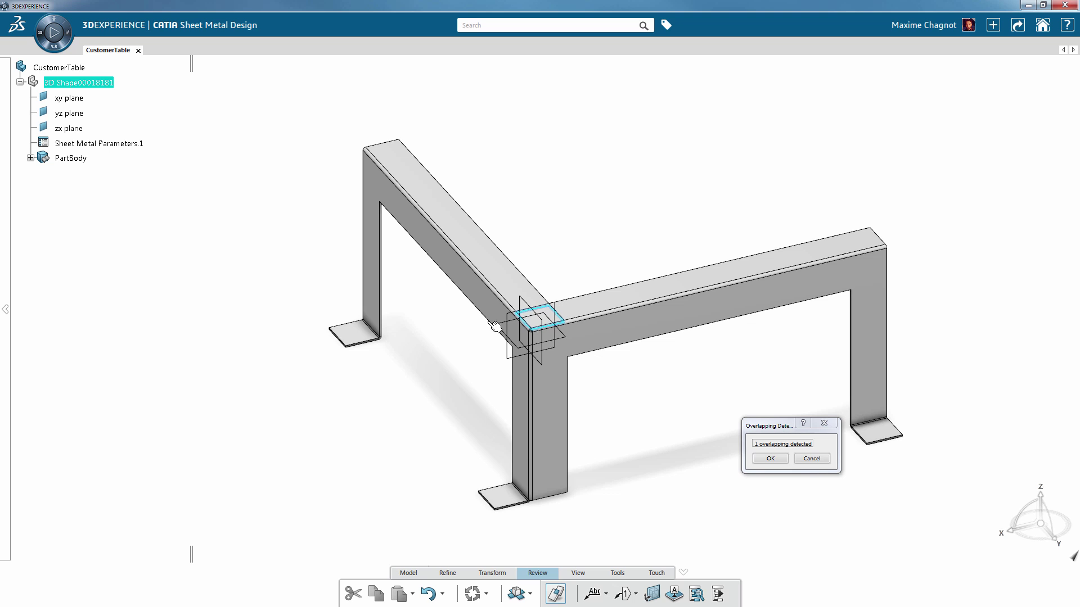
{"action": "scroll", "coordinate": [559, 385], "scroll_direction": "up", "scroll_amount": 5}
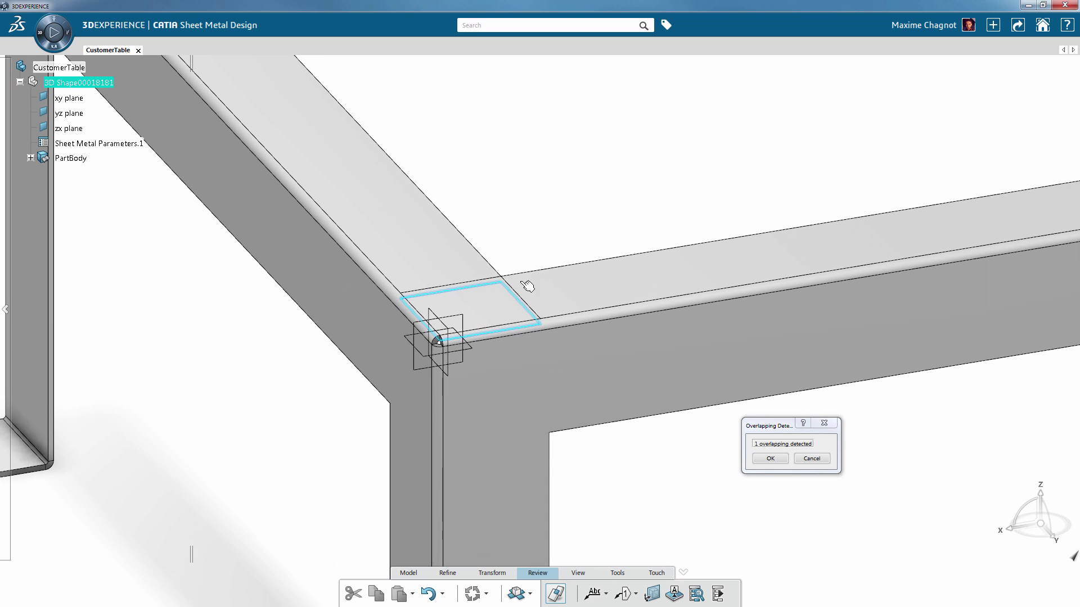
{"action": "left_click", "coordinate": [812, 458]}
{"action": "scroll", "coordinate": [686, 477], "scroll_direction": "down", "scroll_amount": 6}
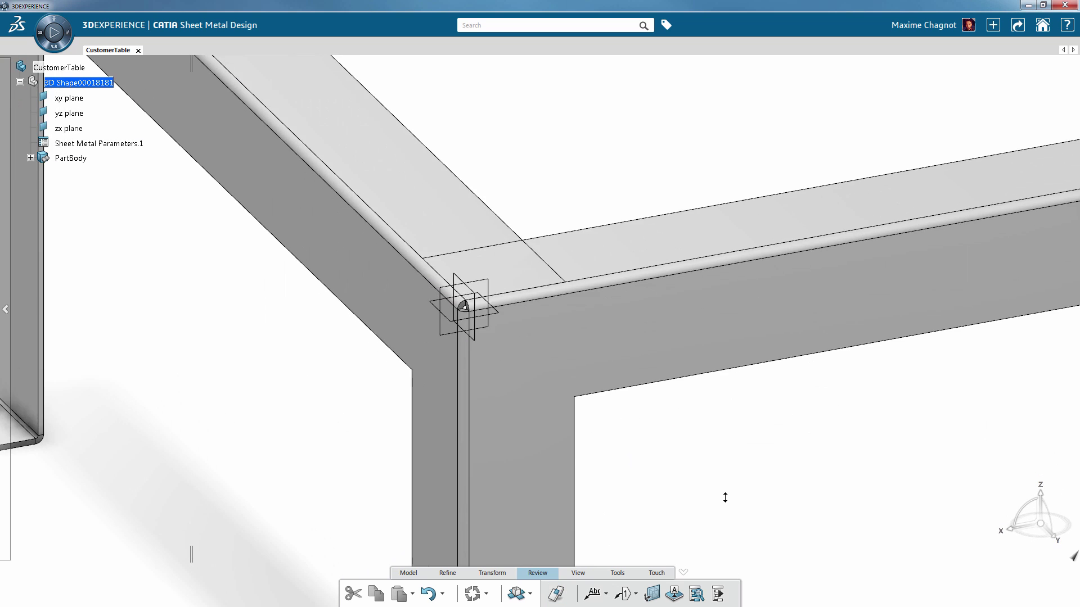
{"action": "scroll", "coordinate": [708, 536], "scroll_direction": "down", "scroll_amount": 2}
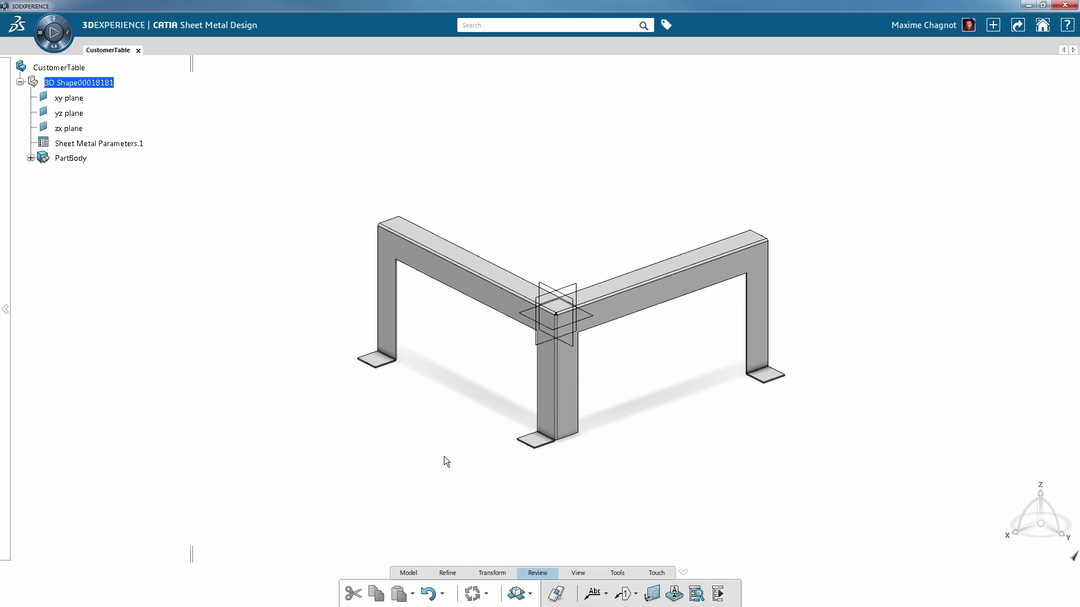
- Unfold the part and open a sketch on the flattened frame face
{"action": "left_click", "coordinate": [413, 573]}
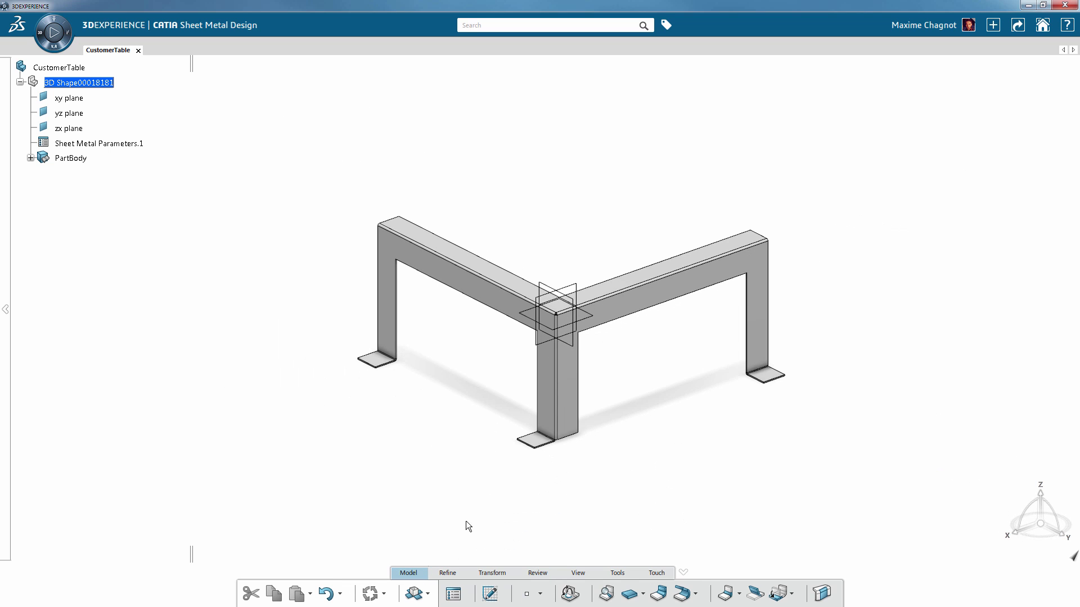
{"action": "left_click", "coordinate": [416, 594]}
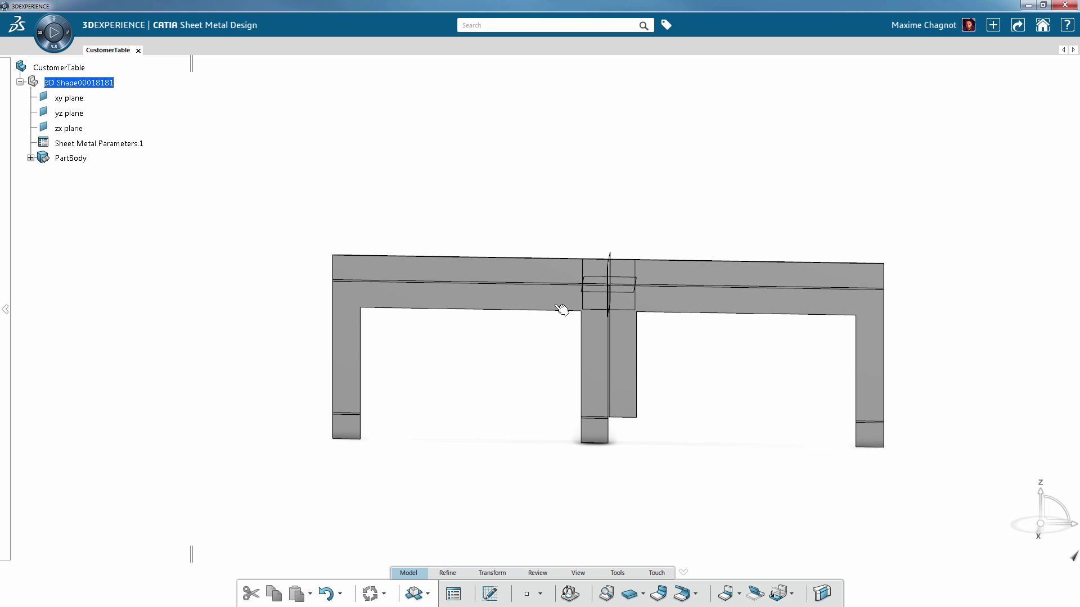
{"action": "middle_click_drag", "start_coordinate": [558, 323], "coordinate": [497, 313]}
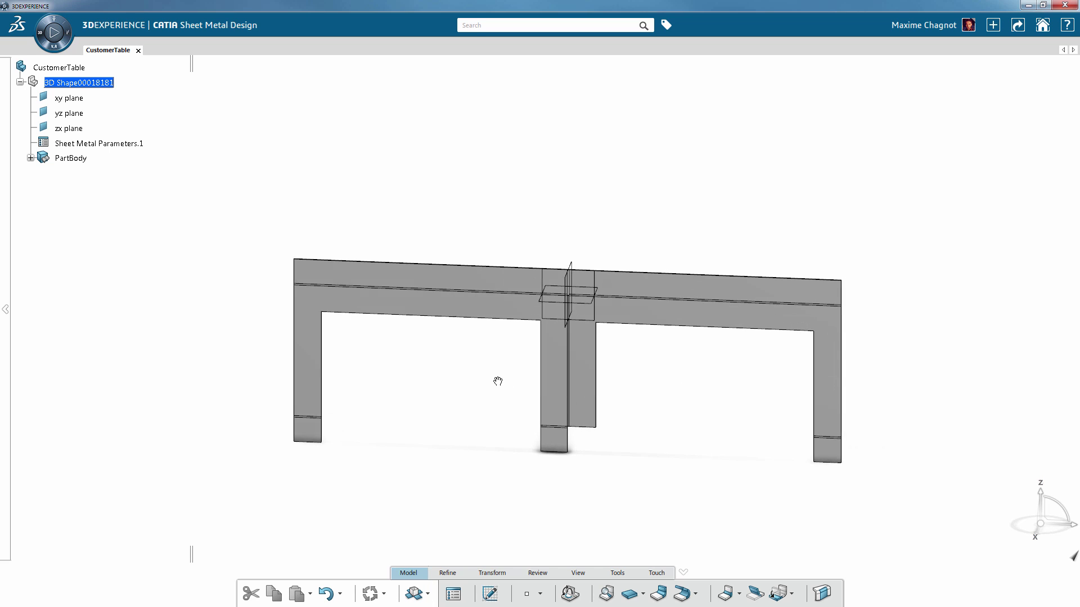
{"action": "left_click", "coordinate": [548, 315]}
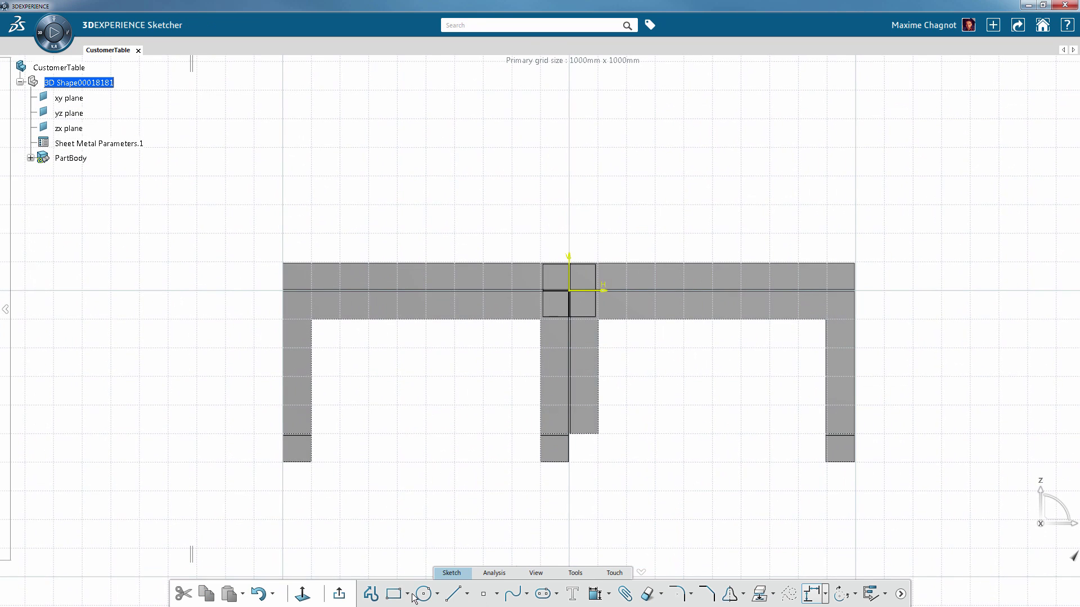
- Sketch an open profile with a trapezoid over each unfolded upper flange, joined by a horizontal segment at the central corner along the bend line
{"action": "left_click", "coordinate": [255, 291]}
{"action": "left_click", "coordinate": [311, 232]}
{"action": "left_click", "coordinate": [512, 233]}
{"action": "left_click", "coordinate": [540, 291]}
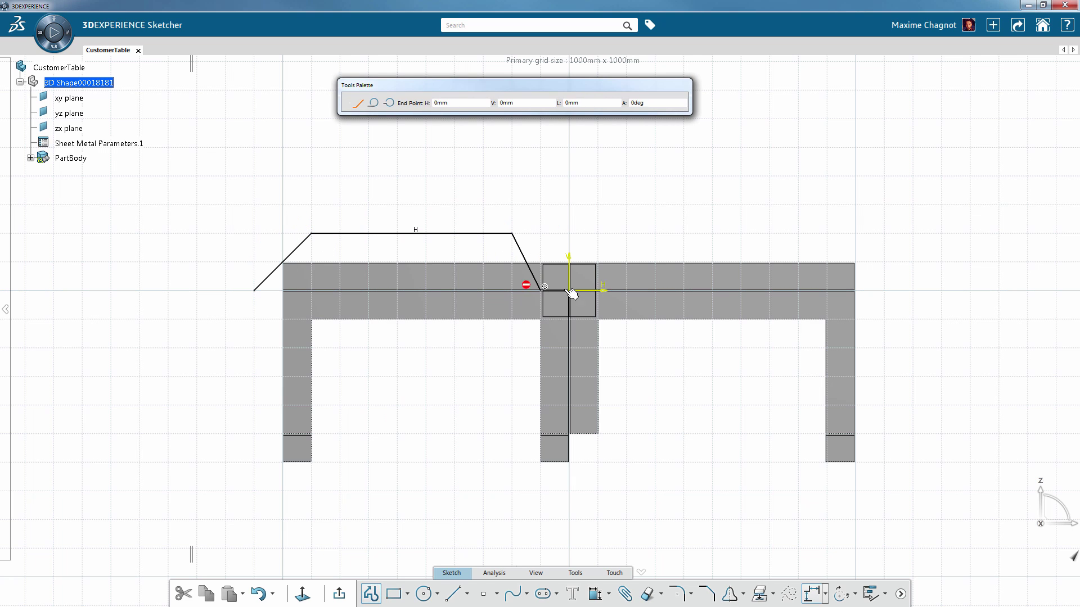
{"action": "left_click", "coordinate": [597, 291]}
{"action": "left_click", "coordinate": [627, 233]}
{"action": "left_click", "coordinate": [798, 233]}
{"action": "key", "text": "Escape"}
{"action": "key", "text": "Escape"}
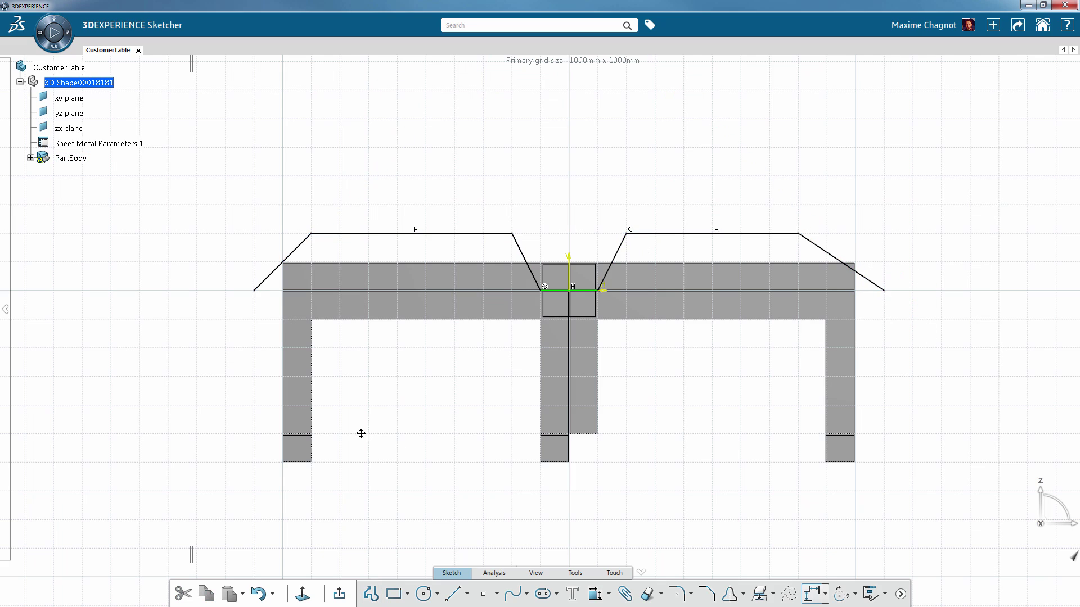
- Constrain the profile's left free endpoint coincident with the lower bend line and with the frame's left outer edge
{"action": "scroll", "coordinate": [361, 434], "scroll_direction": "up", "scroll_amount": 10}
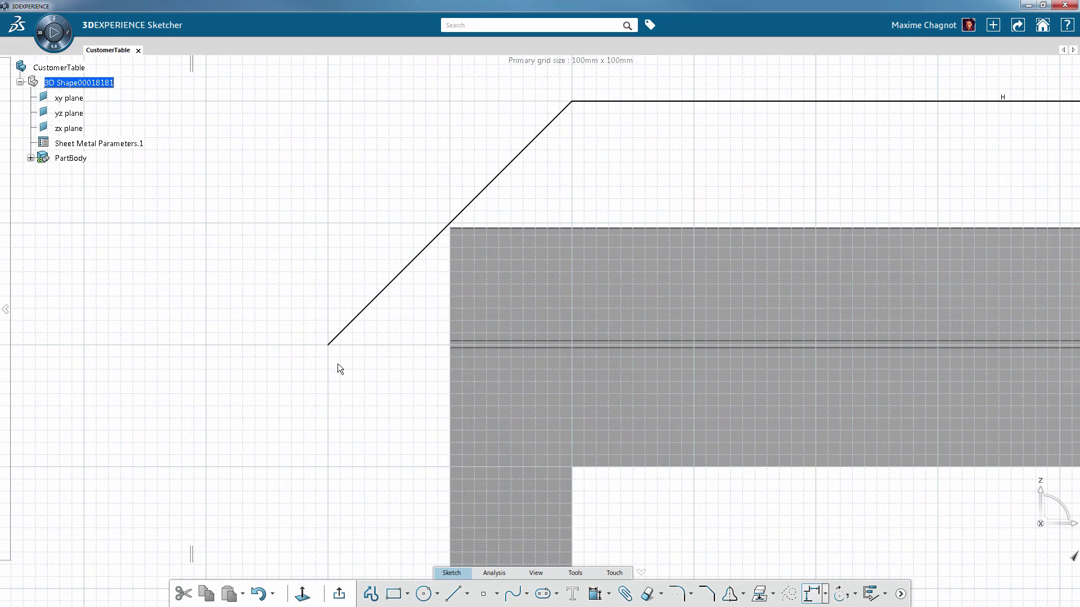
{"action": "left_click", "coordinate": [332, 347]}
{"action": "left_click", "coordinate": [497, 348], "text": "ctrl"}
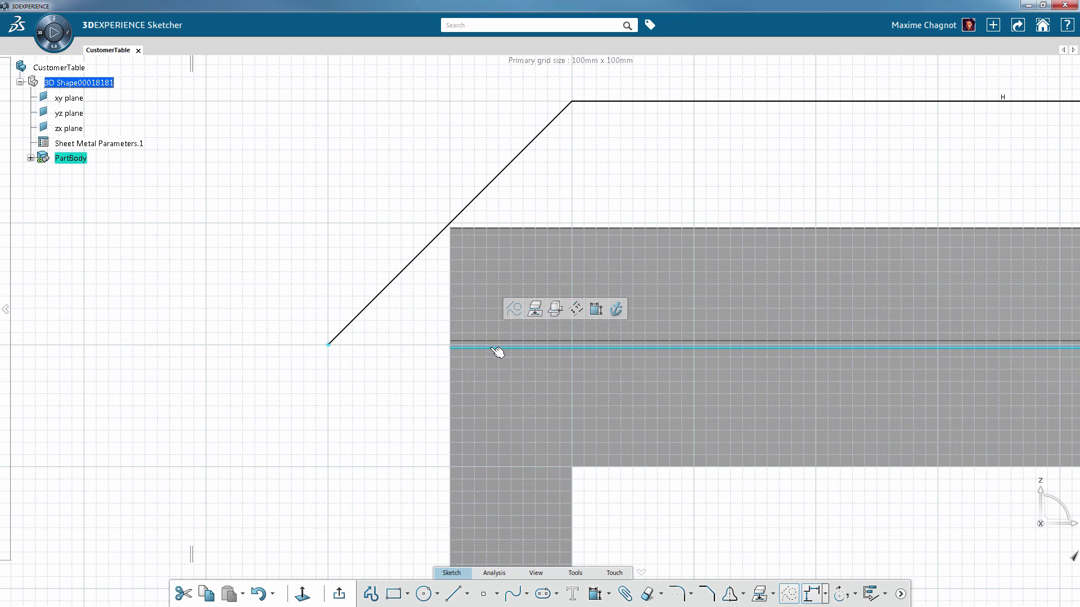
{"action": "left_click", "coordinate": [595, 308]}
{"action": "right_click", "coordinate": [372, 425]}
{"action": "left_click", "coordinate": [409, 473]}
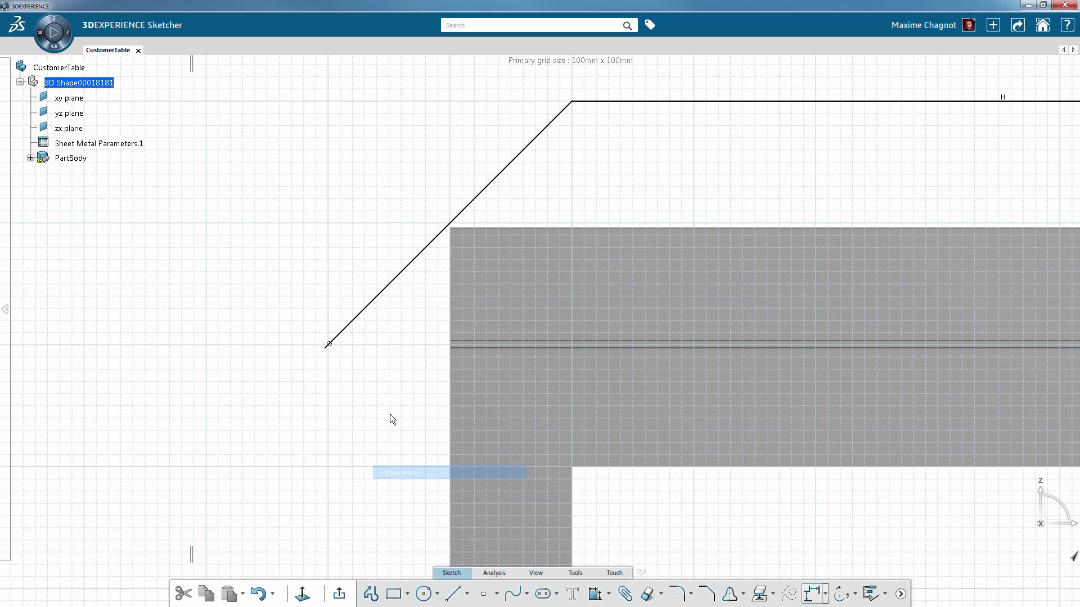
{"action": "left_click", "coordinate": [329, 345]}
{"action": "left_click", "coordinate": [453, 371], "text": "ctrl"}
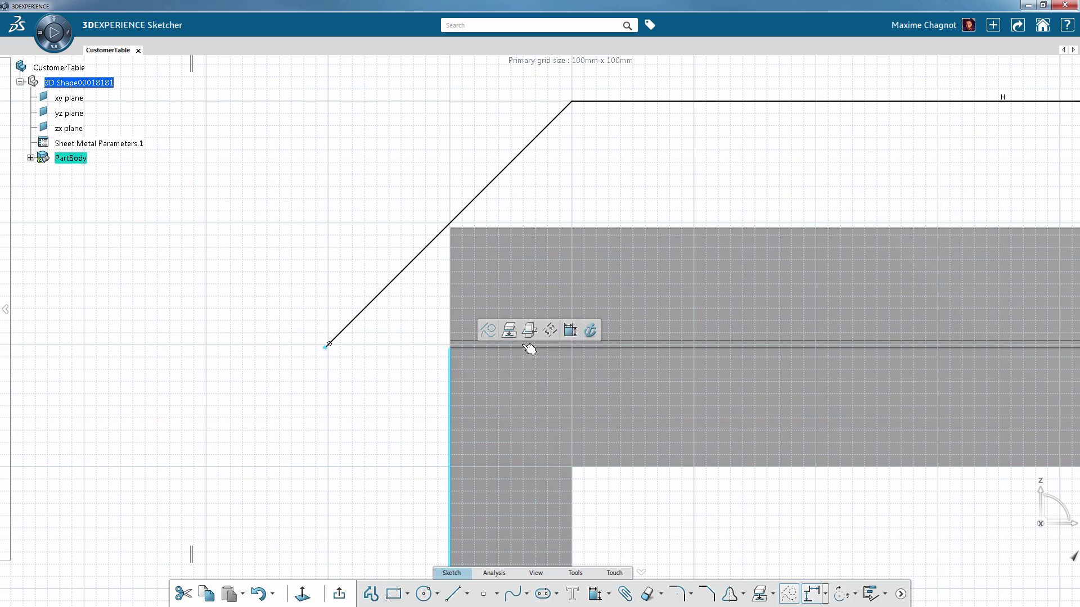
{"action": "left_click", "coordinate": [571, 325]}
{"action": "right_click", "coordinate": [400, 404]}
{"action": "left_click", "coordinate": [430, 453]}
- Constrain the left trapezoid's horizontal line coincident with the upper edge of the unfolded flange
{"action": "mouse_move", "coordinate": [470, 429]}
{"action": "middle_mouse_down"}
{"action": "mouse_move", "coordinate": [613, 526]}
{"action": "mouse_move", "coordinate": [501, 499]}
{"action": "middle_mouse_up"}
{"action": "scroll", "coordinate": [502, 500], "scroll_direction": "down", "scroll_amount": 3}
{"action": "left_click", "coordinate": [383, 176]}
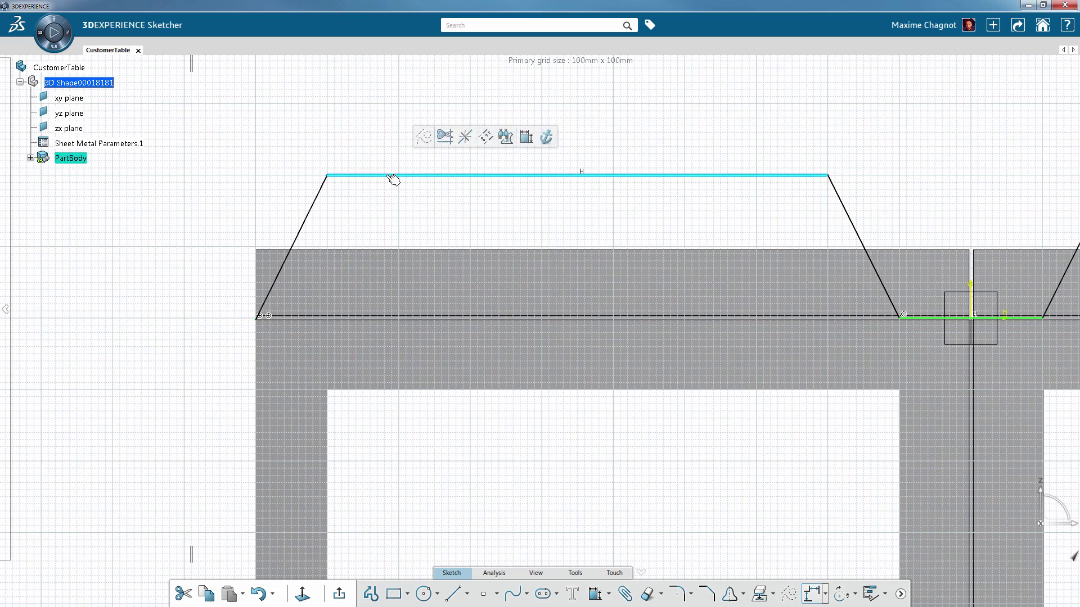
{"action": "left_click", "coordinate": [384, 249], "text": "ctrl"}
{"action": "left_click", "coordinate": [494, 214]}
{"action": "right_click", "coordinate": [450, 211]}
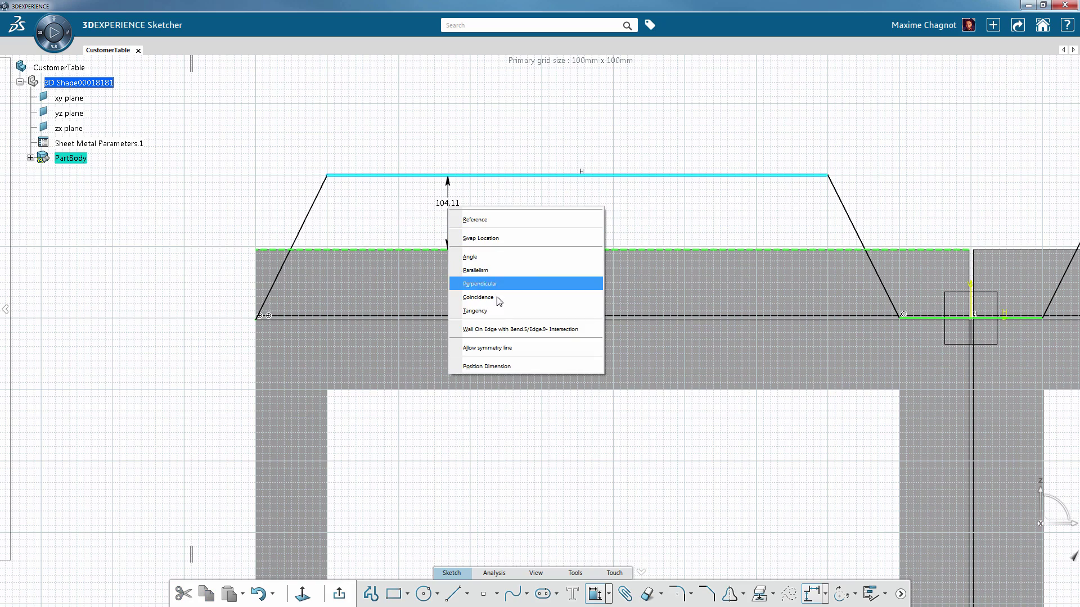
{"action": "left_click", "coordinate": [499, 310]}
- Constrain the central horizontal segment coincident with the lower bend line
{"action": "middle_click_drag", "start_coordinate": [518, 402], "coordinate": [396, 479]}
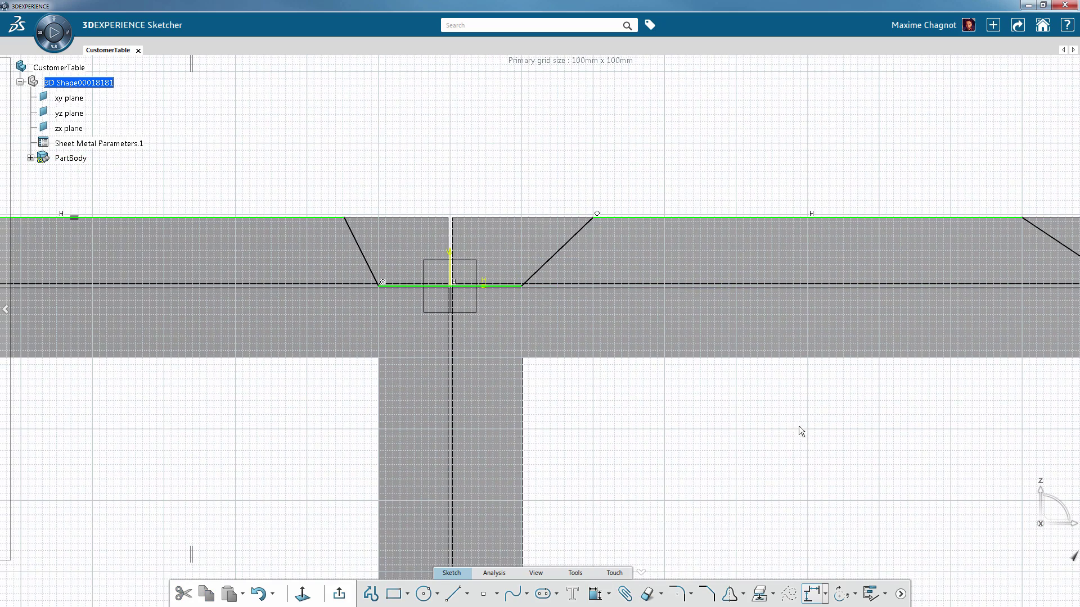
{"action": "mouse_move", "coordinate": [461, 287]}
{"action": "middle_mouse_down", "text": "ctrl"}
{"action": "mouse_move", "coordinate": [571, 330]}
{"action": "mouse_move", "coordinate": [214, 432]}
{"action": "middle_mouse_up", "text": "ctrl"}
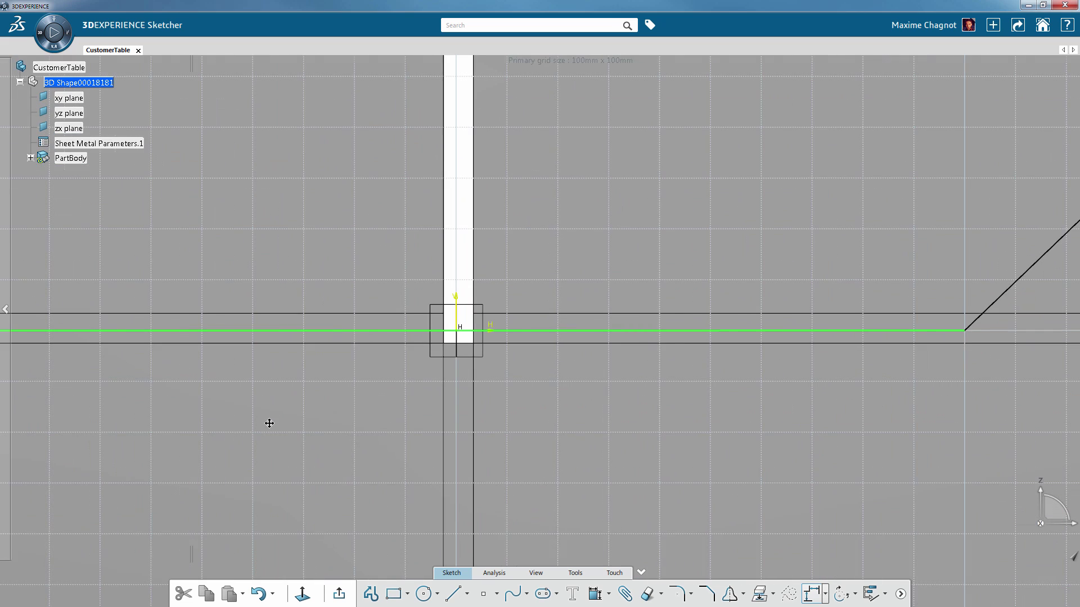
{"action": "middle_click_drag", "start_coordinate": [234, 326], "coordinate": [267, 311]}
{"action": "left_click", "coordinate": [296, 316]}
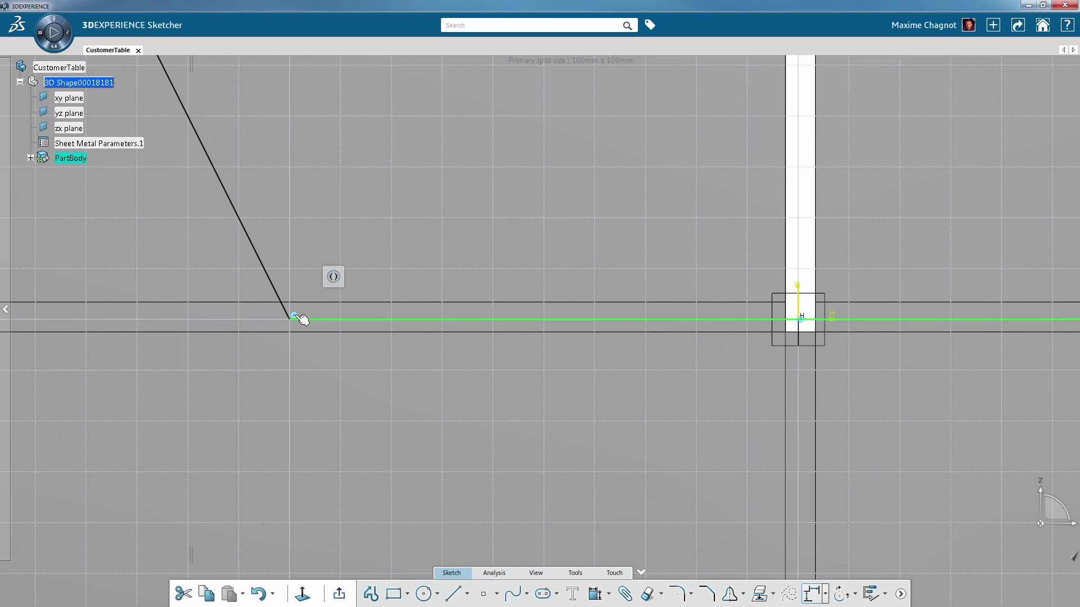
{"action": "left_click", "coordinate": [336, 320]}
{"action": "left_click", "coordinate": [330, 333], "text": "ctrl"}
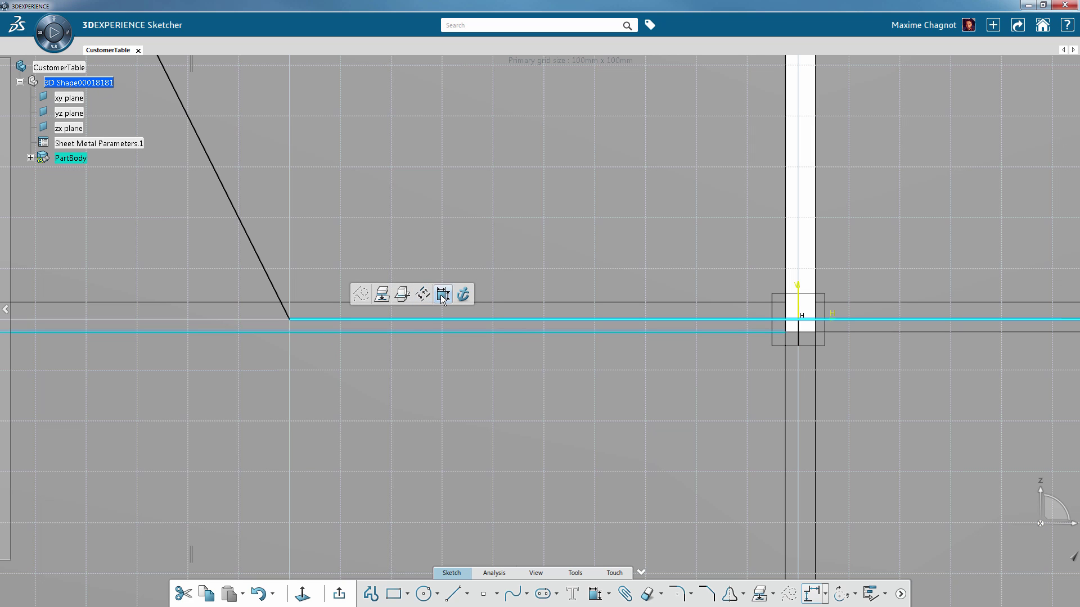
{"action": "left_click", "coordinate": [443, 298]}
{"action": "left_click", "coordinate": [494, 339]}
- Constrain the profile's right free endpoint coincident with the flange's right outer edge and with the lower bend line
{"action": "mouse_move", "coordinate": [636, 305]}
{"action": "middle_mouse_down"}
{"action": "mouse_move", "coordinate": [380, 294]}
{"action": "mouse_move", "coordinate": [721, 465]}
{"action": "mouse_move", "coordinate": [703, 446]}
{"action": "mouse_move", "coordinate": [500, 387]}
{"action": "middle_mouse_up"}
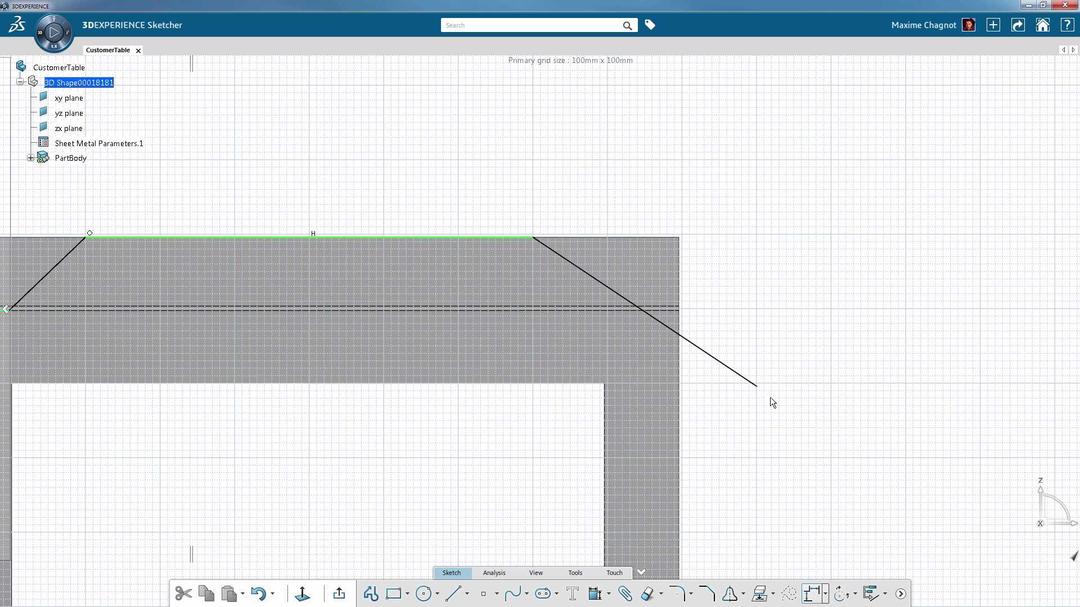
{"action": "left_click", "coordinate": [679, 286]}
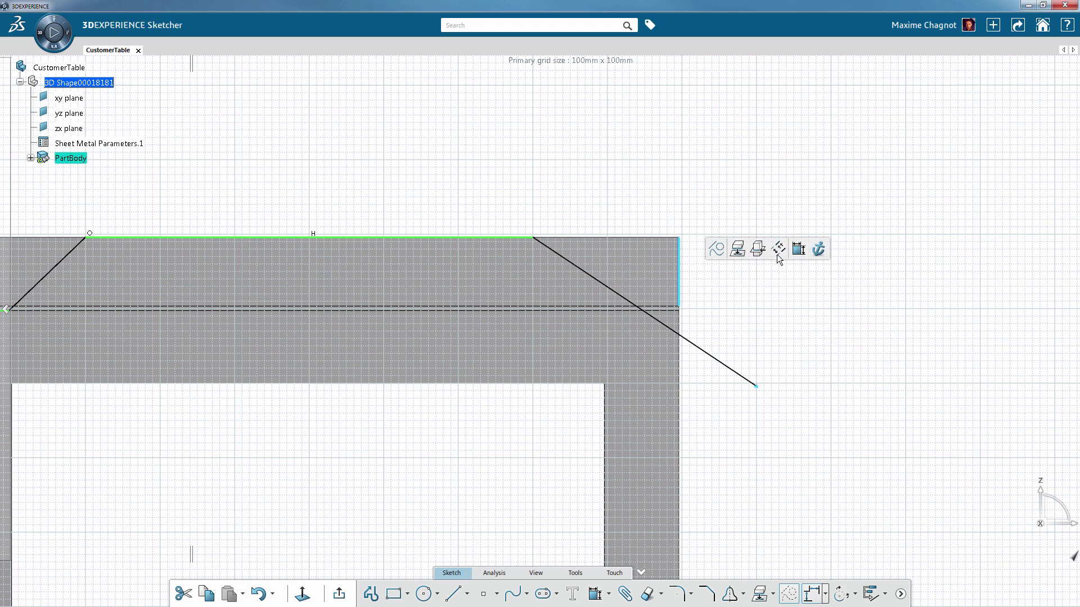
{"action": "right_click", "coordinate": [798, 290]}
{"action": "left_click", "coordinate": [815, 341]}
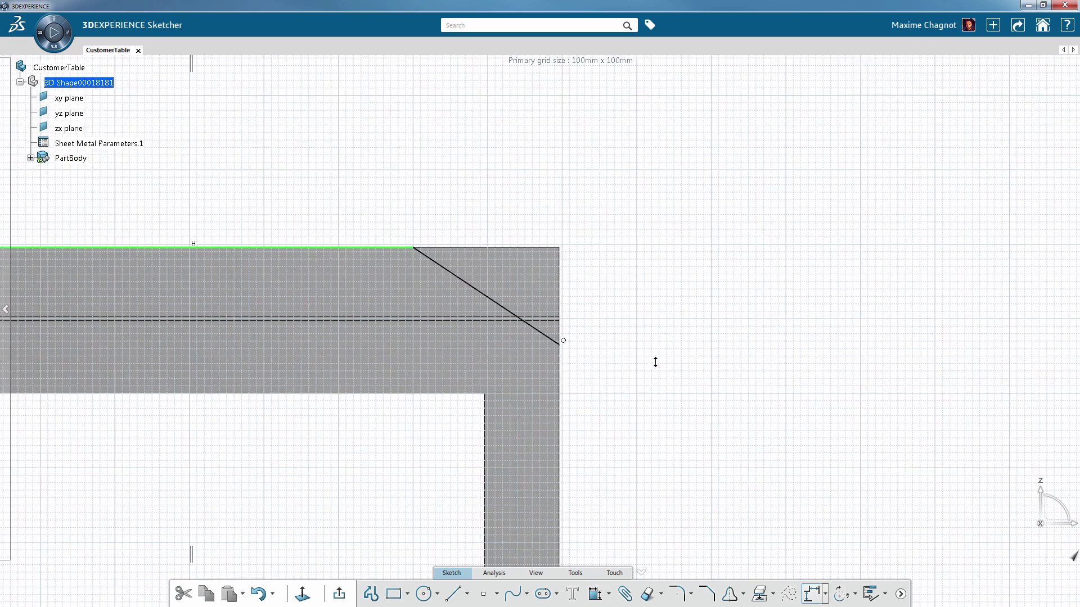
{"action": "left_click", "coordinate": [593, 363]}
{"action": "left_click", "coordinate": [711, 327]}
{"action": "right_click", "coordinate": [721, 322]}
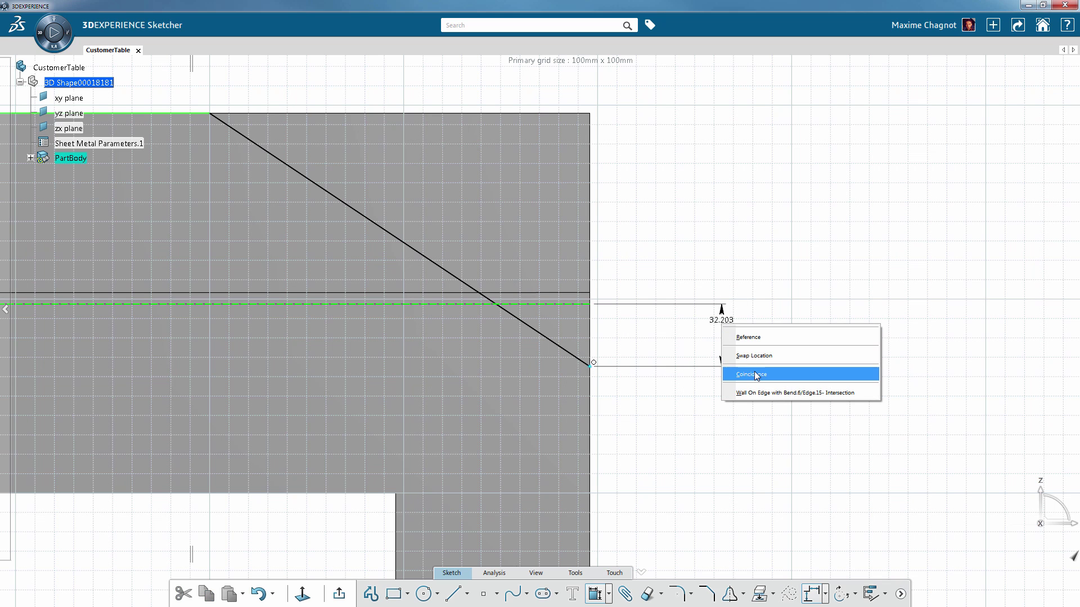
{"action": "left_click", "coordinate": [752, 375]}
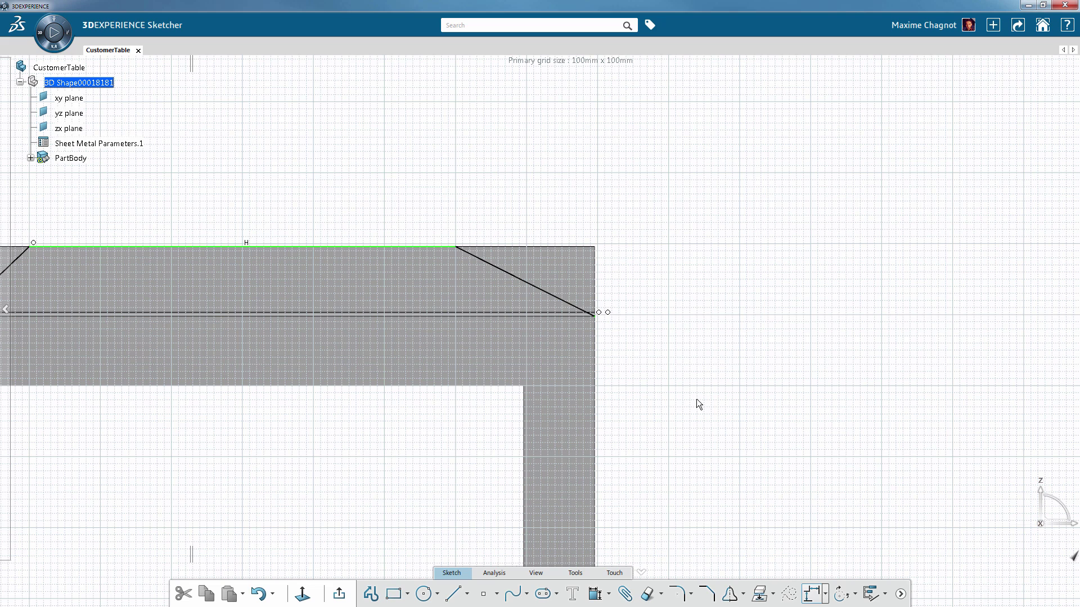
- Add a 135° angle constraint between the left trapezoid's outer sloped line and its horizontal line
{"action": "mouse_move", "coordinate": [387, 488]}
{"action": "middle_mouse_down"}
{"action": "mouse_move", "coordinate": [560, 482]}
{"action": "mouse_move", "coordinate": [563, 523]}
{"action": "middle_mouse_up"}
{"action": "middle_click_drag", "start_coordinate": [225, 494], "coordinate": [602, 489]}
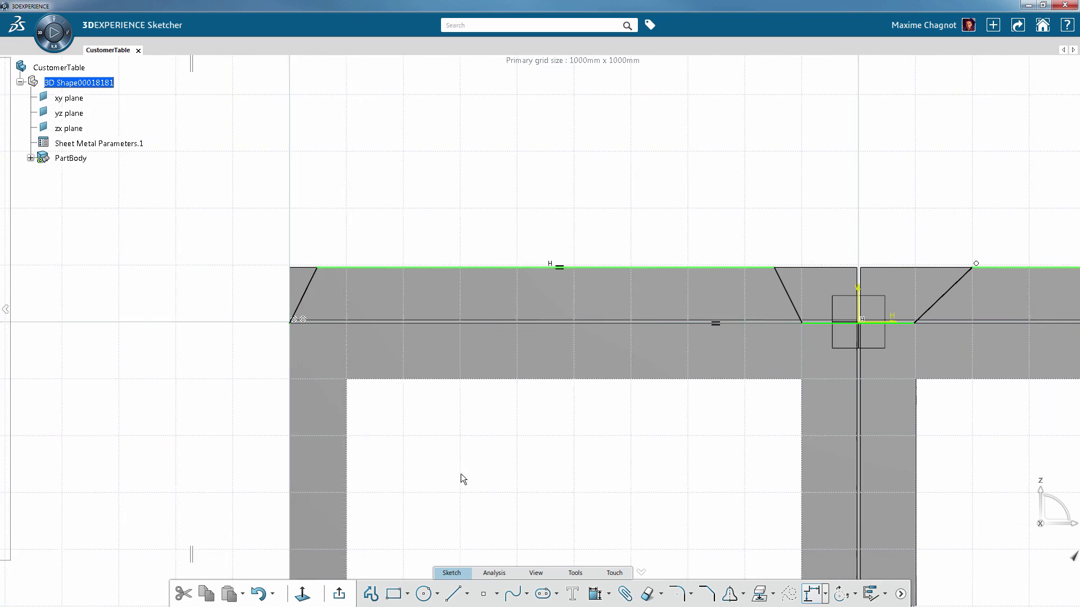
{"action": "left_click", "coordinate": [333, 288]}
{"action": "left_click", "coordinate": [470, 249]}
{"action": "double_click", "coordinate": [366, 289]}
{"action": "type", "text": "135"}
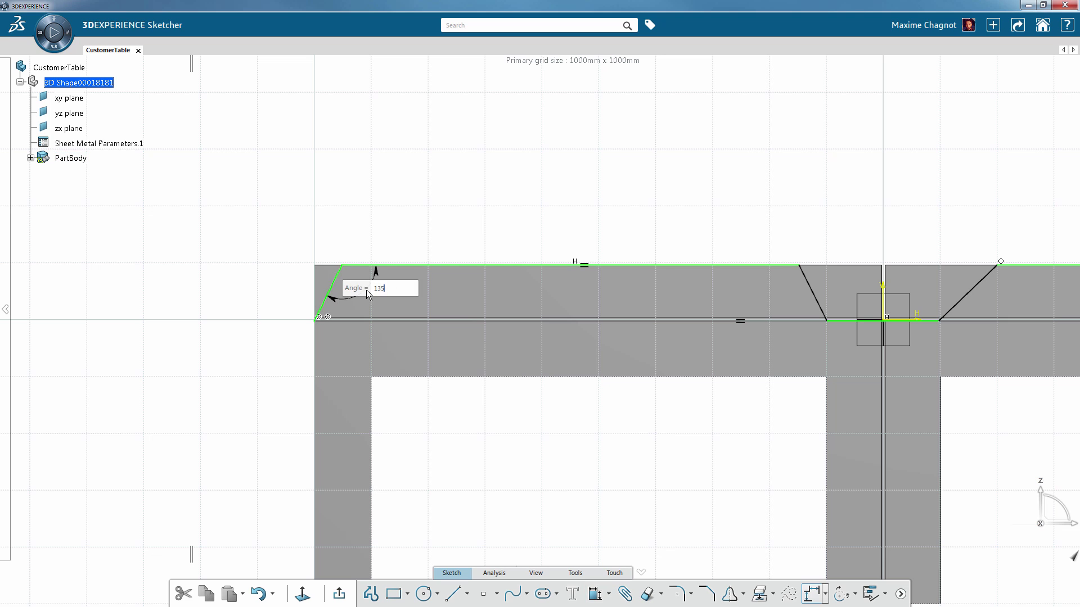
{"action": "key", "text": "Return"}
- Constrain the left trapezoid's inner sloped line at 135° to its horizontal line
{"action": "left_click", "coordinate": [484, 284]}
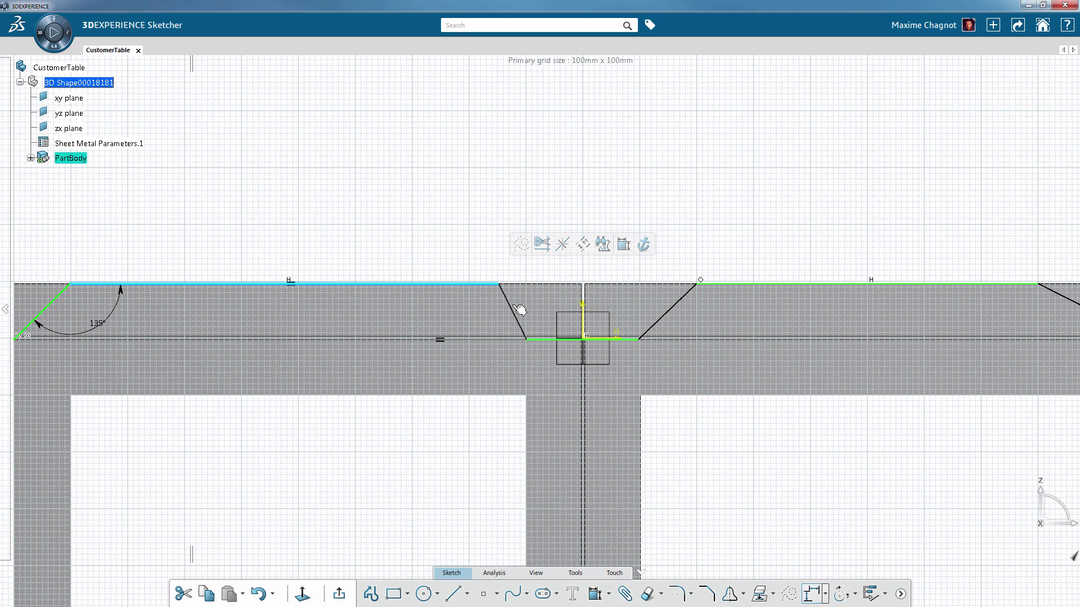
{"action": "left_click", "coordinate": [515, 309], "text": "ctrl"}
{"action": "left_click", "coordinate": [614, 264]}
{"action": "double_click", "coordinate": [492, 309]}
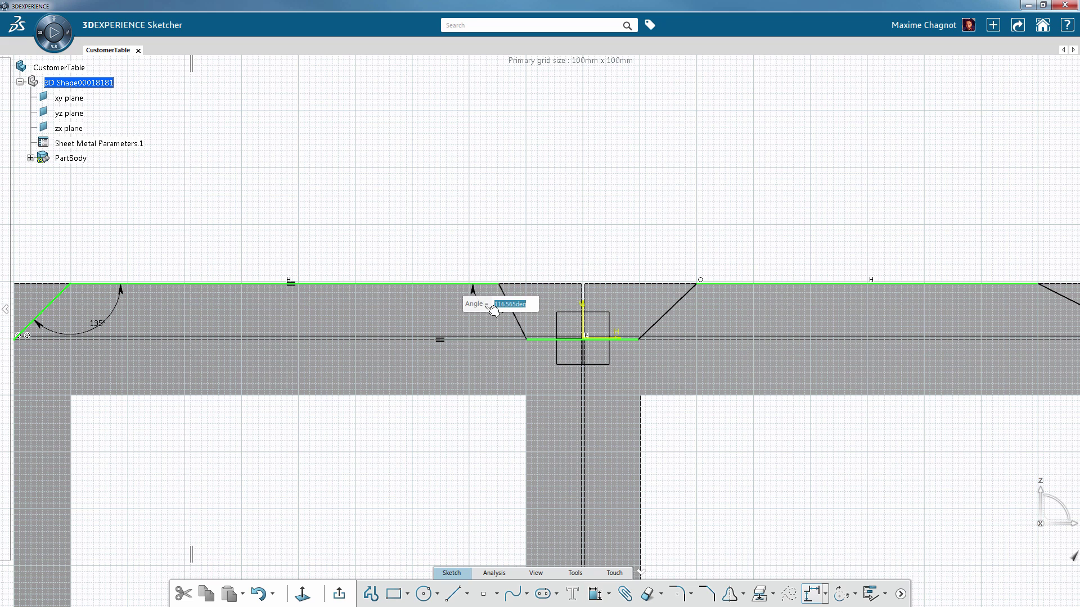
{"action": "type", "text": "135"}
{"action": "key", "text": "Return"}
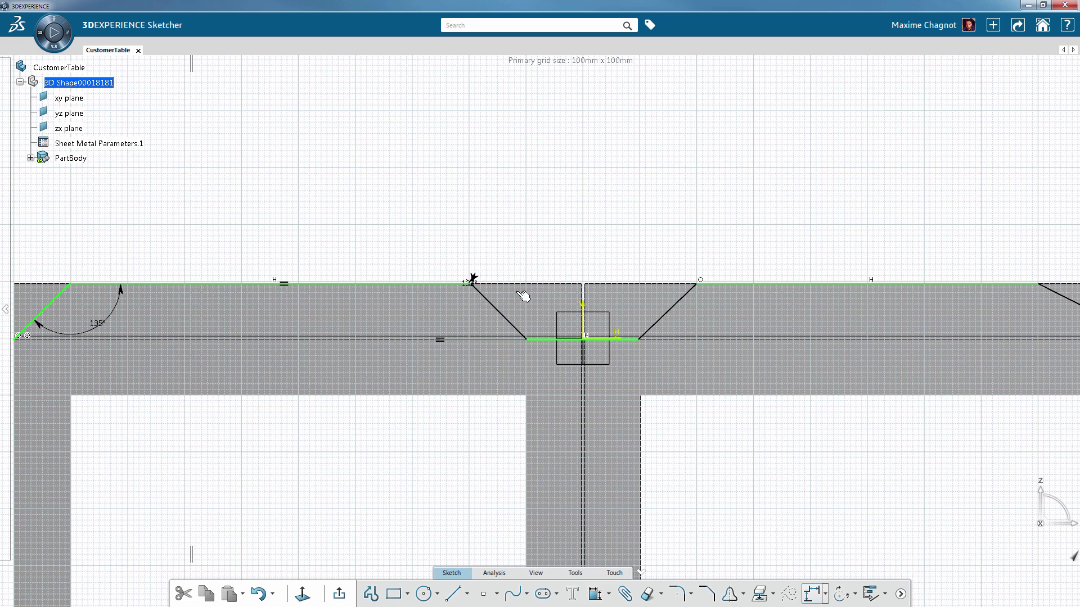
- Constrain the right trapezoid's inner sloped line at 135° to its horizontal line
{"action": "left_click", "coordinate": [655, 328]}
{"action": "middle_click_drag", "start_coordinate": [787, 359], "coordinate": [550, 328]}
{"action": "left_click", "coordinate": [494, 315], "text": "ctrl"}
{"action": "left_click", "coordinate": [584, 276]}
{"action": "double_click", "coordinate": [498, 334]}
{"action": "type", "text": "135"}
{"action": "key", "text": "Return"}
- Add a 135° angle constraint between the right trapezoid's horizontal line and its outer sloped line
{"action": "left_click", "coordinate": [810, 320]}
{"action": "left_click", "coordinate": [934, 285]}
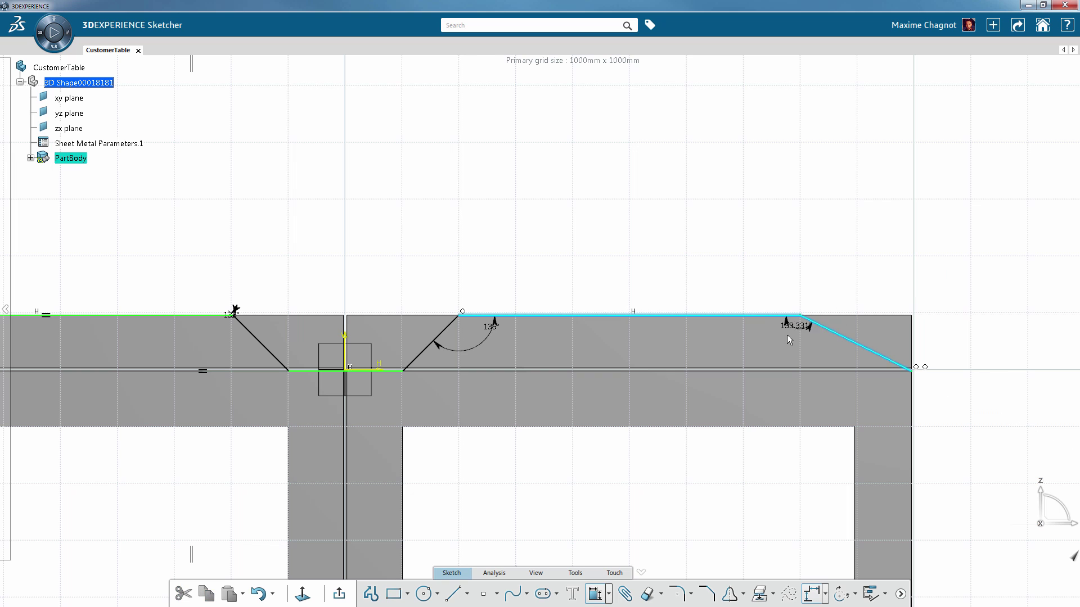
{"action": "double_click", "coordinate": [788, 335]}
{"action": "type", "text": "135"}
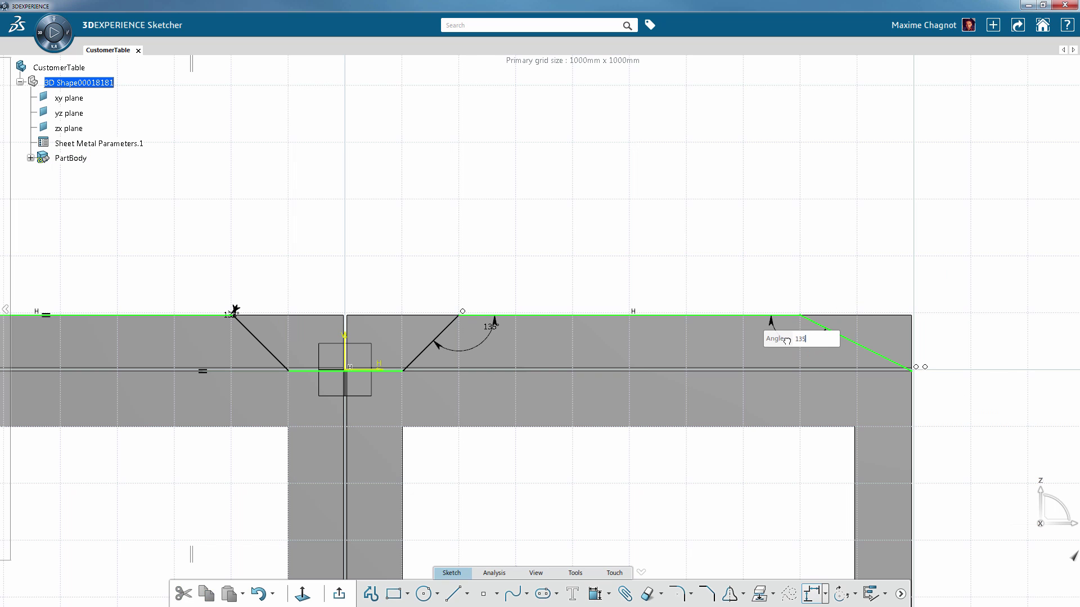
{"action": "key", "text": "Return"}
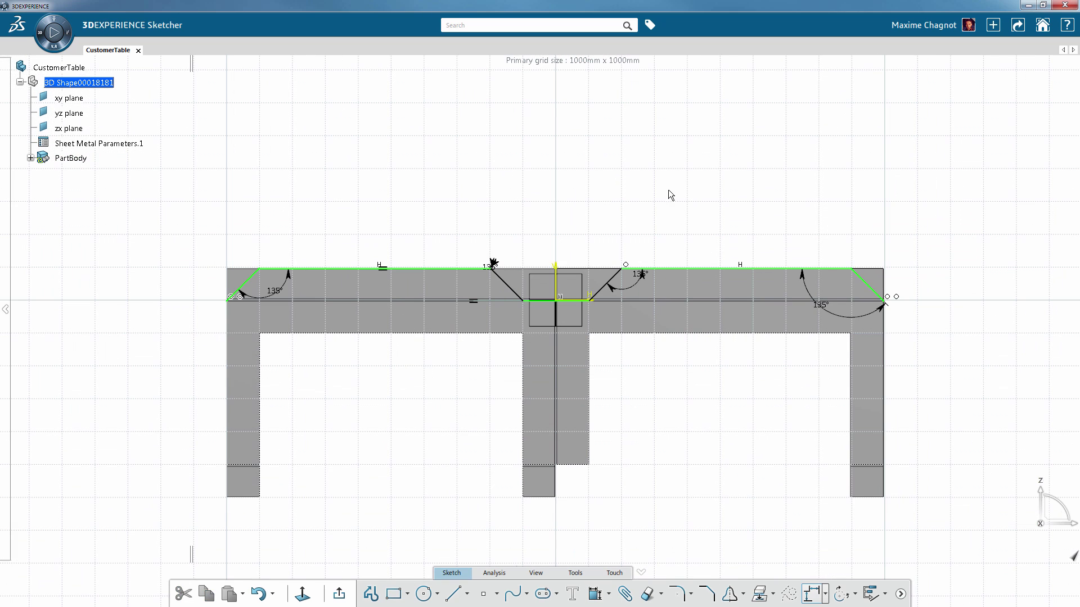
- Constrain the central segment's left endpoint coincident with the left edge of the gap between the two flanges
{"action": "middle_click_drag", "start_coordinate": [437, 452], "coordinate": [404, 489]}
{"action": "scroll", "coordinate": [438, 488], "scroll_direction": "up", "scroll_amount": 8}
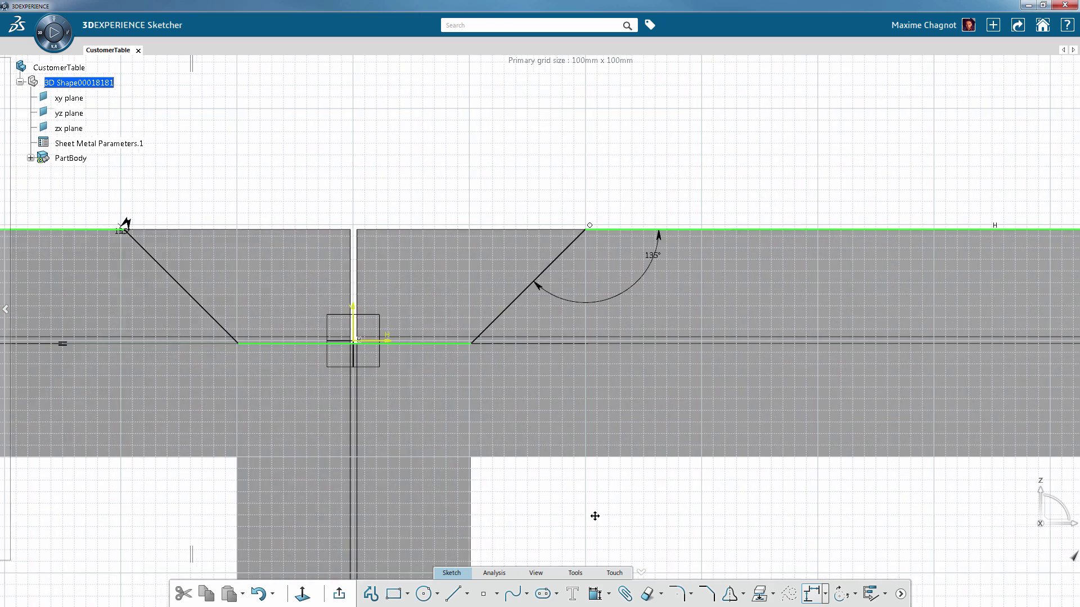
{"action": "left_click", "coordinate": [182, 366]}
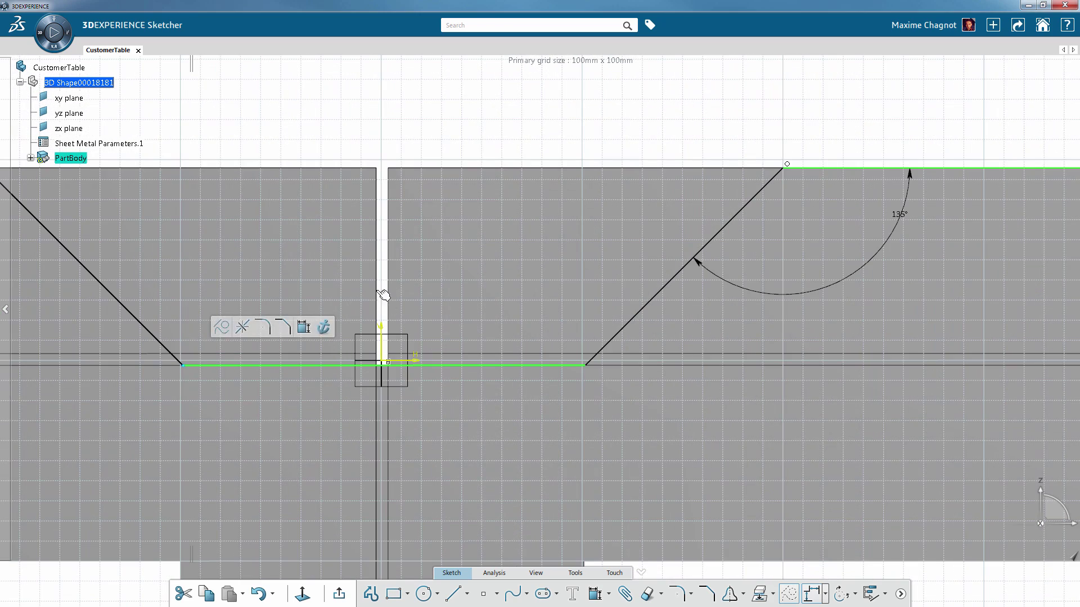
{"action": "left_click", "coordinate": [377, 281], "text": "ctrl"}
{"action": "left_click", "coordinate": [534, 241]}
{"action": "right_click", "coordinate": [305, 96]}
{"action": "left_click", "coordinate": [338, 143]}
- Constrain the central segment's right endpoint coincident with the right edge of the gap between the flanges
{"action": "left_click", "coordinate": [585, 366]}
{"action": "left_click", "coordinate": [388, 246], "text": "ctrl"}
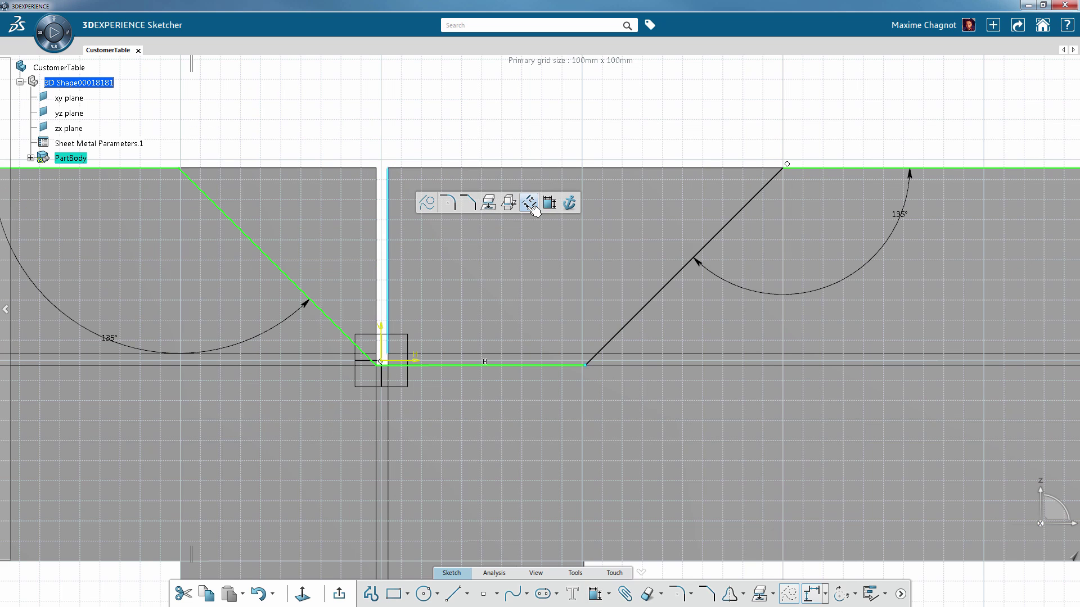
{"action": "left_click", "coordinate": [535, 204]}
{"action": "right_click", "coordinate": [476, 94]}
{"action": "left_click", "coordinate": [501, 146]}
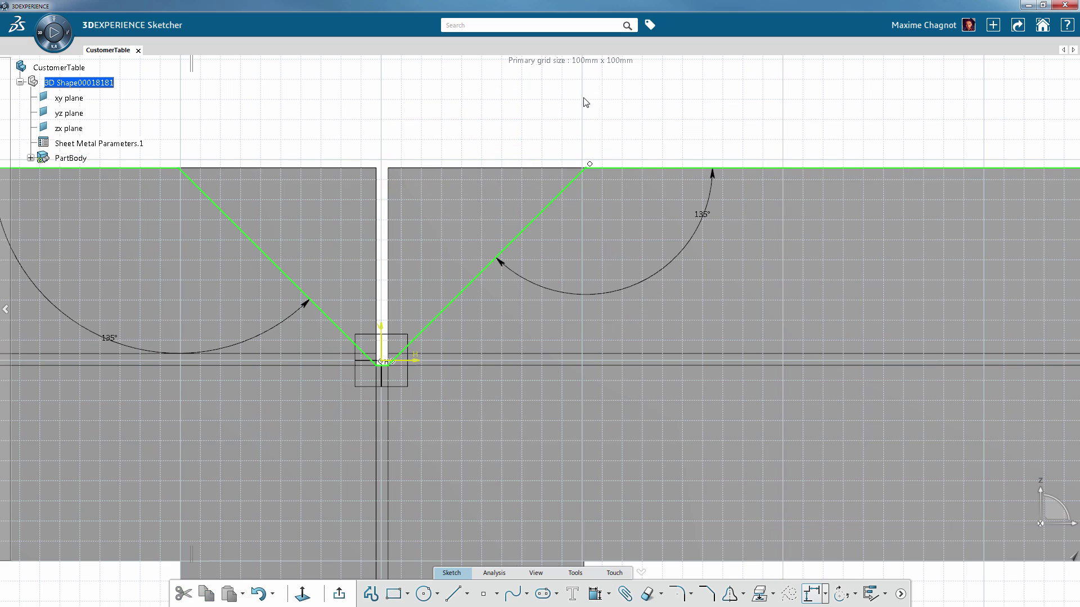
- Exit the sketch and create a Sheetmetal standard, Up to next cutout from Sketch.3, reversed to remove only the flange corners outside the profile
{"action": "scroll", "coordinate": [483, 225], "scroll_direction": "down", "scroll_amount": 5}
{"action": "middle_click_drag", "start_coordinate": [761, 483], "coordinate": [615, 533]}
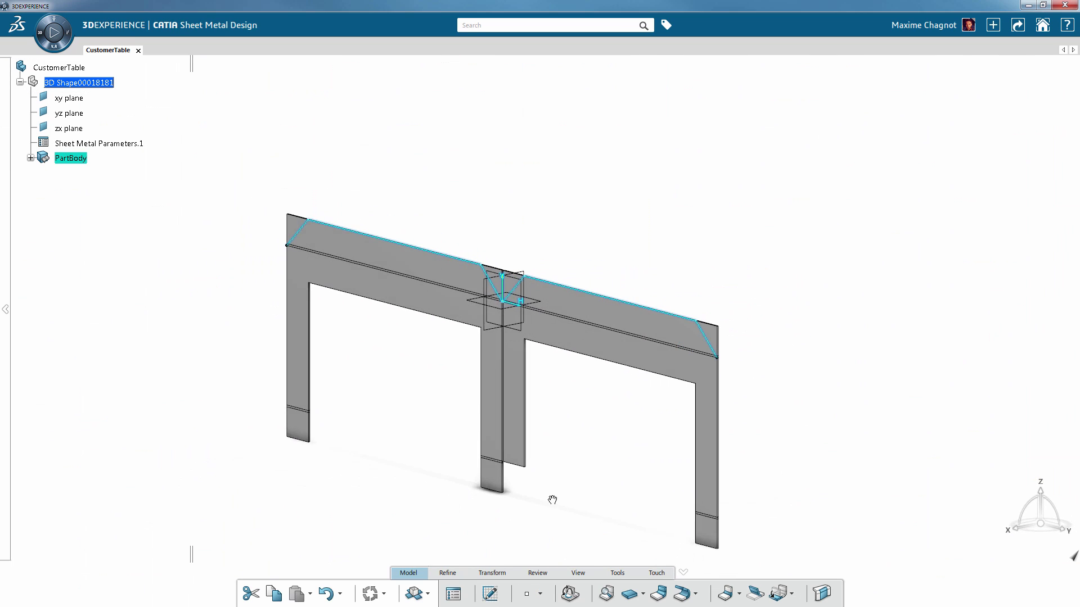
{"action": "left_click", "coordinate": [448, 573]}
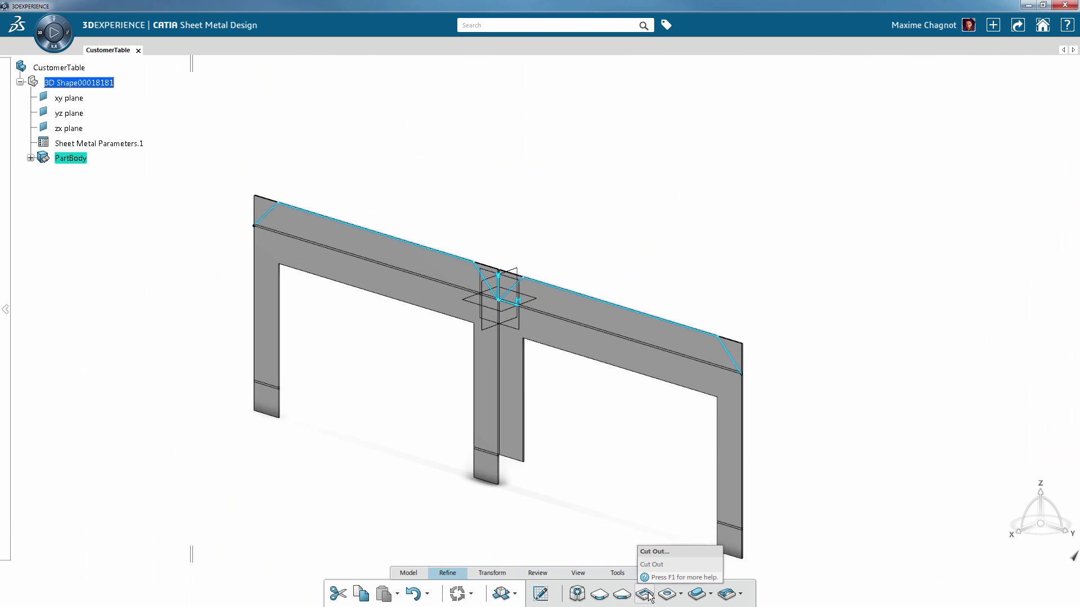
{"action": "left_click", "coordinate": [649, 594]}
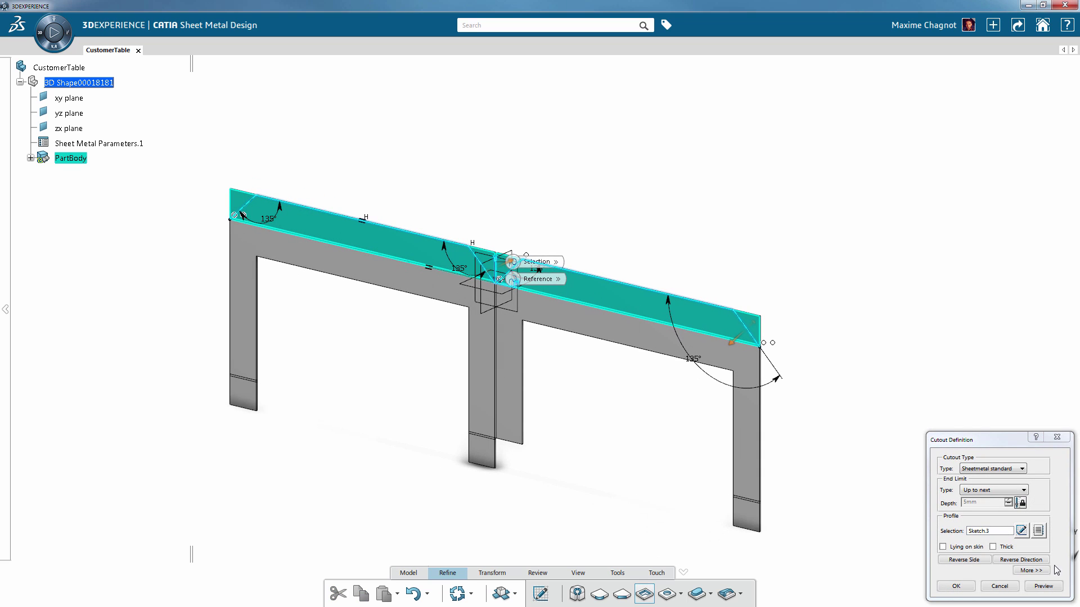
{"action": "left_click", "coordinate": [1043, 586]}
{"action": "middle_click_drag", "start_coordinate": [489, 511], "coordinate": [562, 336]}
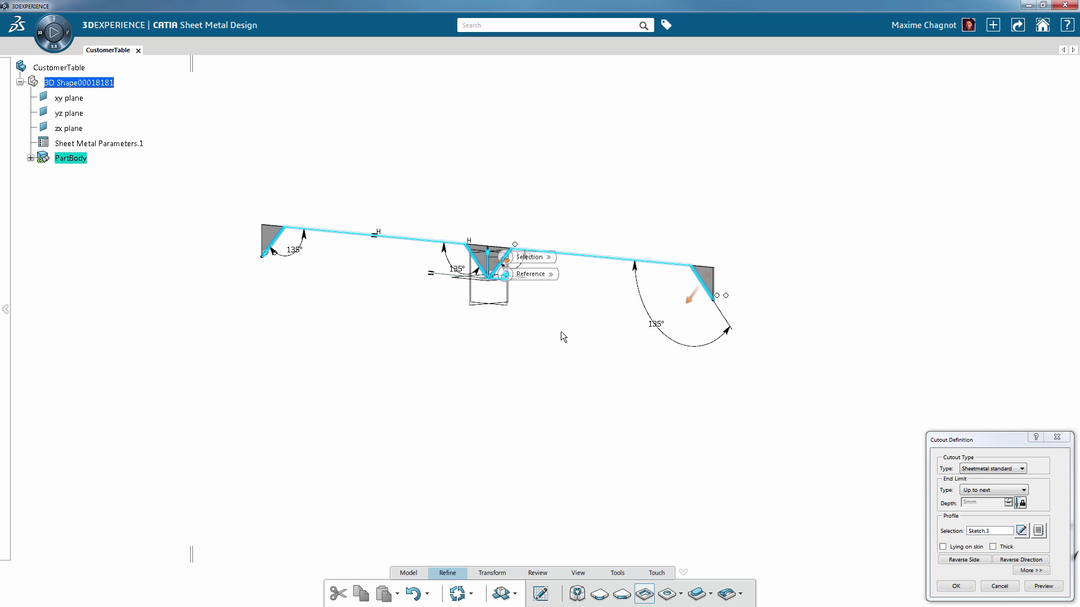
{"action": "middle_click_drag", "start_coordinate": [508, 436], "coordinate": [765, 371]}
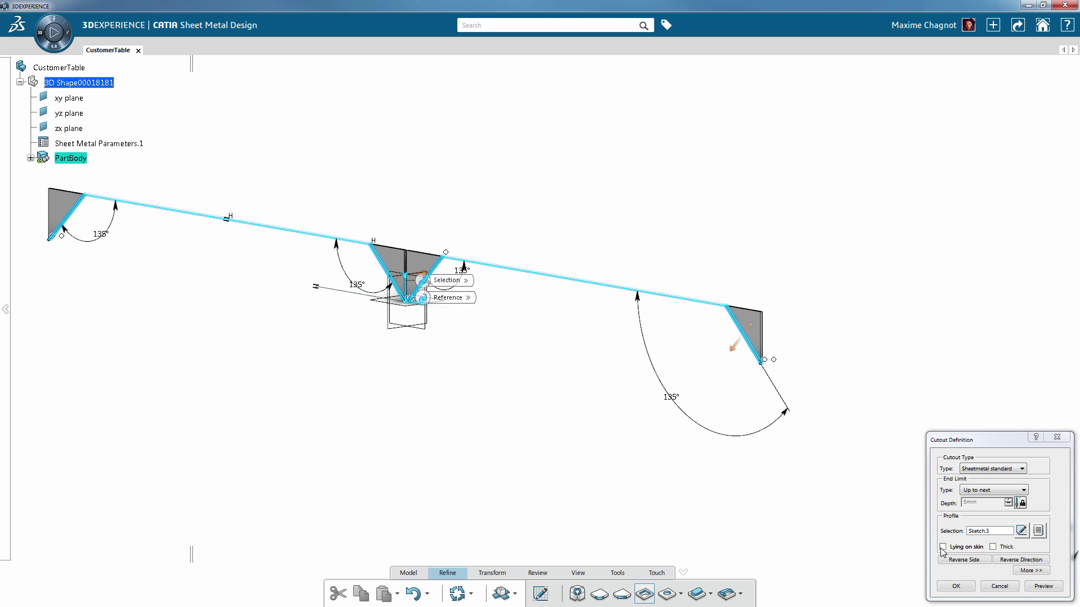
{"action": "left_click", "coordinate": [1015, 562]}
{"action": "left_click", "coordinate": [1043, 588]}
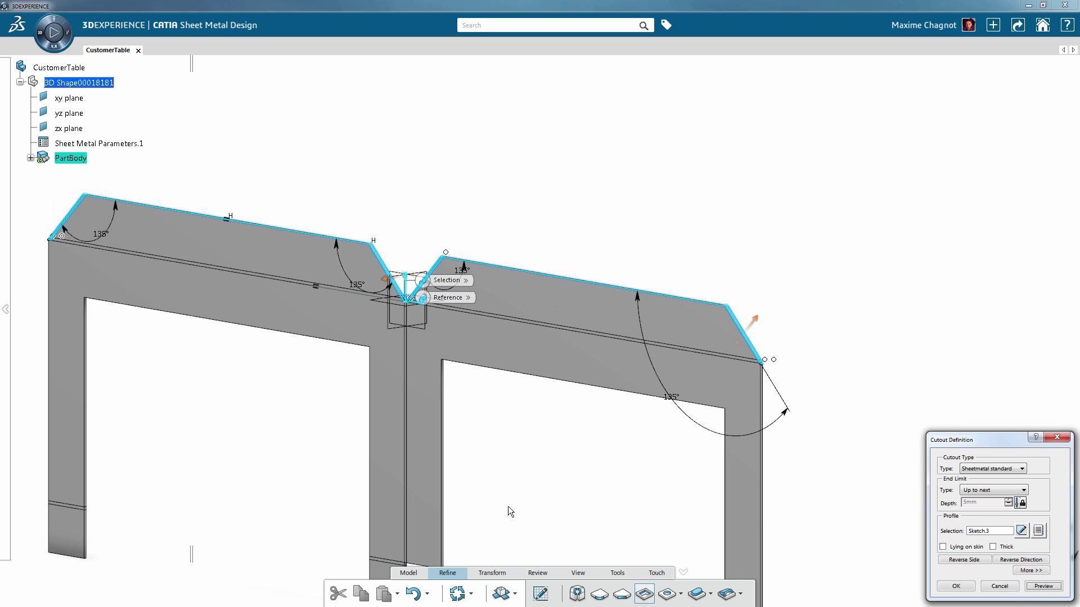
{"action": "middle_click_drag", "start_coordinate": [512, 488], "coordinate": [686, 448]}
{"action": "left_click", "coordinate": [962, 588]}
- Fold the trimmed part back into its 3D bent shape
{"action": "left_click", "coordinate": [686, 449]}
{"action": "middle_click_drag", "start_coordinate": [713, 400], "coordinate": [586, 479]}
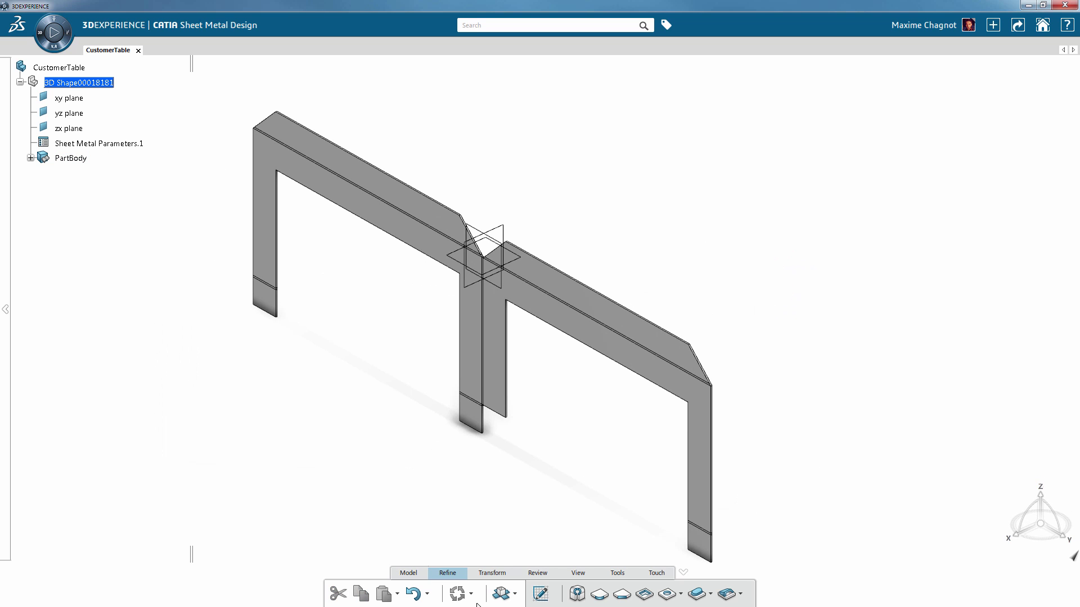
{"action": "left_click", "coordinate": [501, 594]}
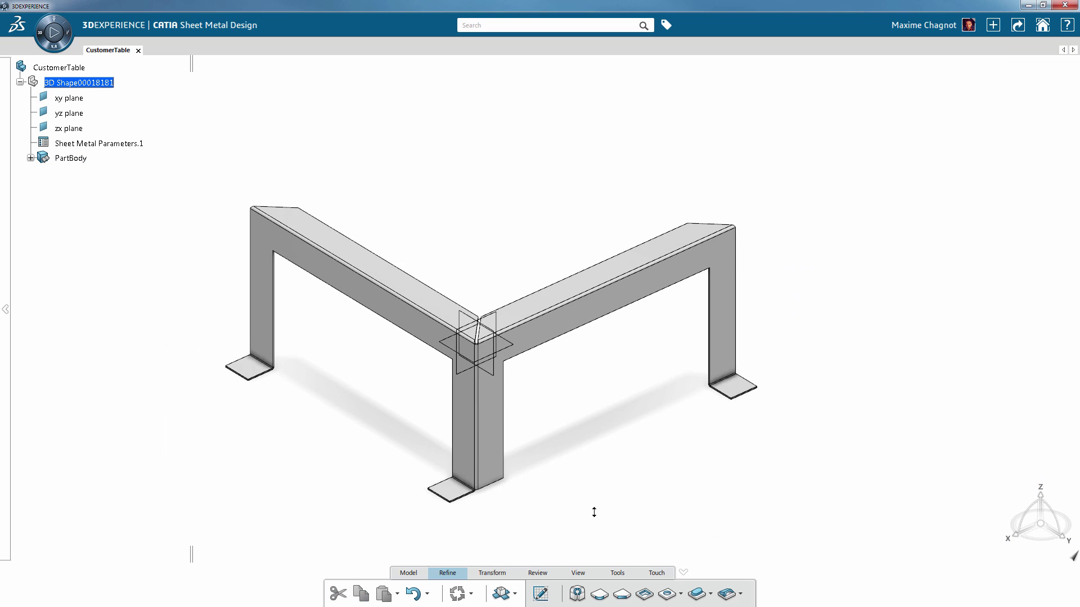
- Inspect the mitred corner gap between the upper flanges and the features listed under PartBody, including the sketch of Cut Out.2
{"action": "scroll", "coordinate": [590, 444], "scroll_direction": "up", "scroll_amount": 5}
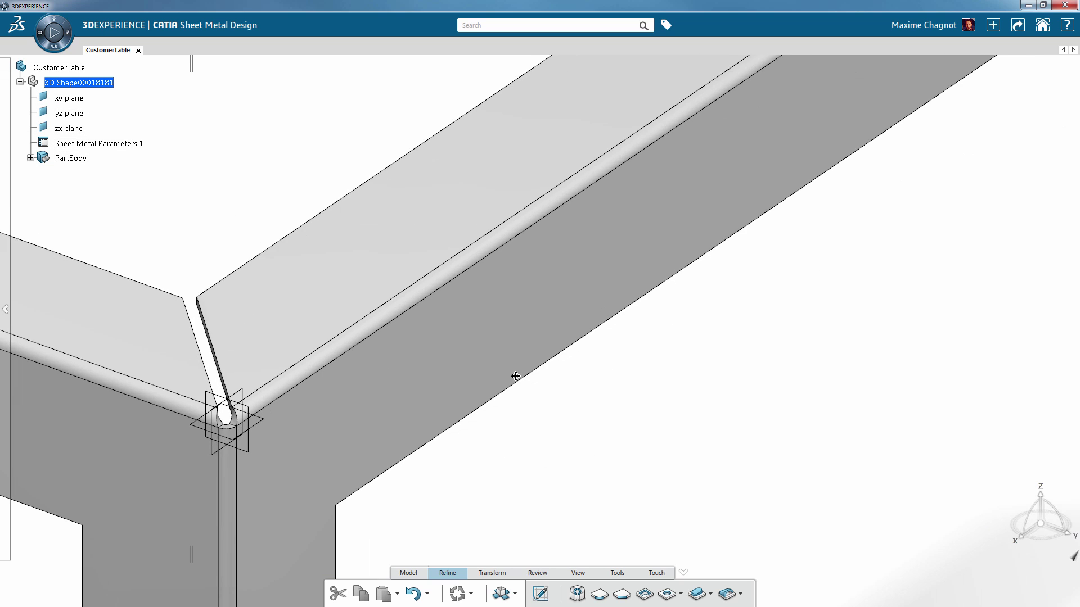
{"action": "scroll", "coordinate": [514, 376], "scroll_direction": "down", "scroll_amount": 5}
{"action": "middle_click_drag", "start_coordinate": [493, 432], "coordinate": [650, 416]}
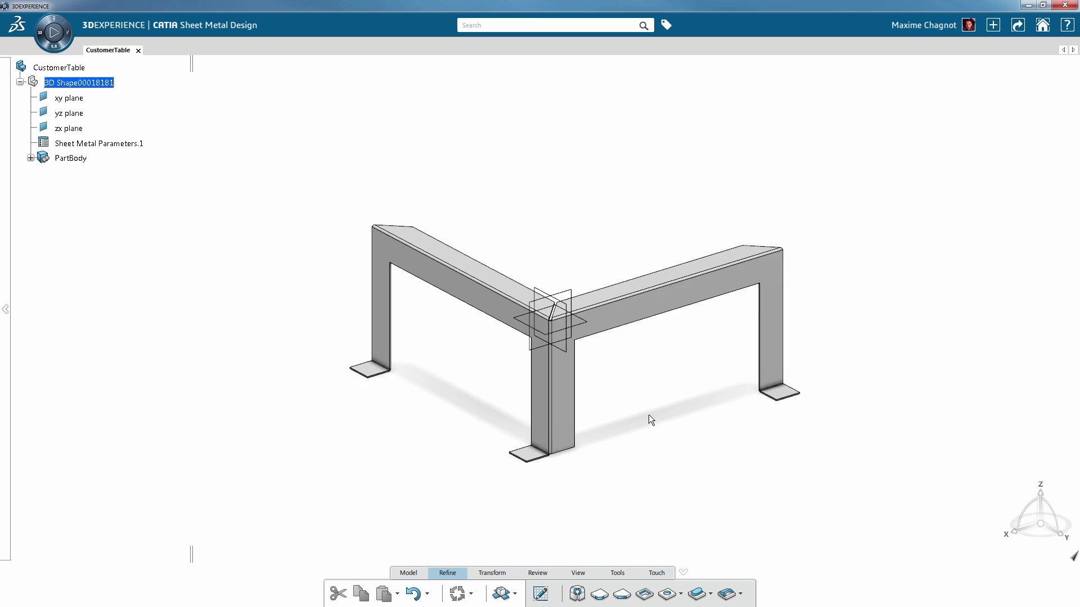
{"action": "left_click", "coordinate": [31, 158]}
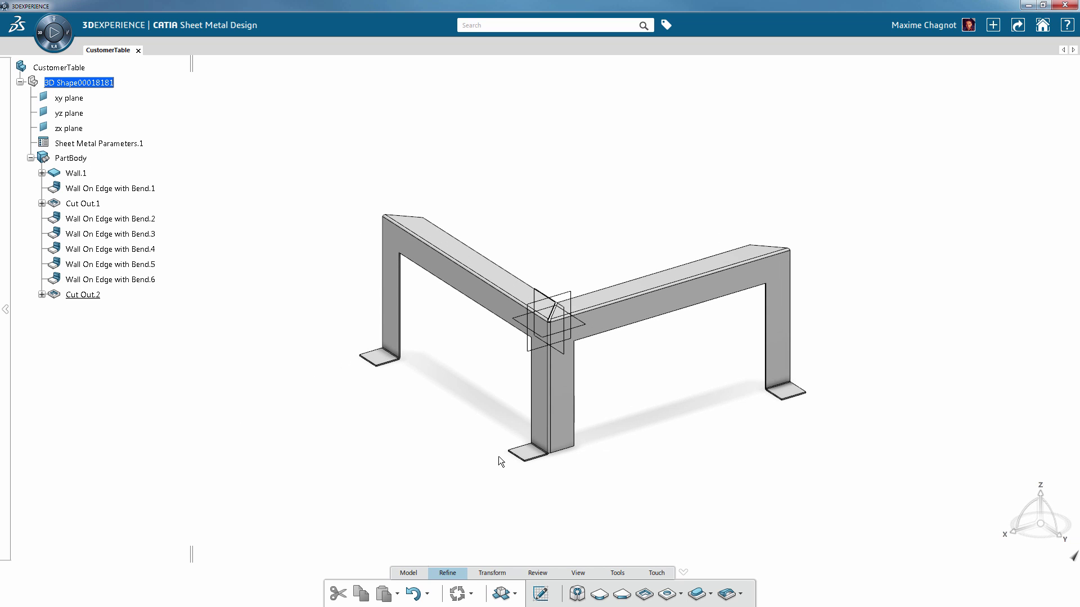
{"action": "middle_click_drag", "start_coordinate": [467, 451], "coordinate": [484, 484]}
{"action": "left_click", "coordinate": [42, 294]}
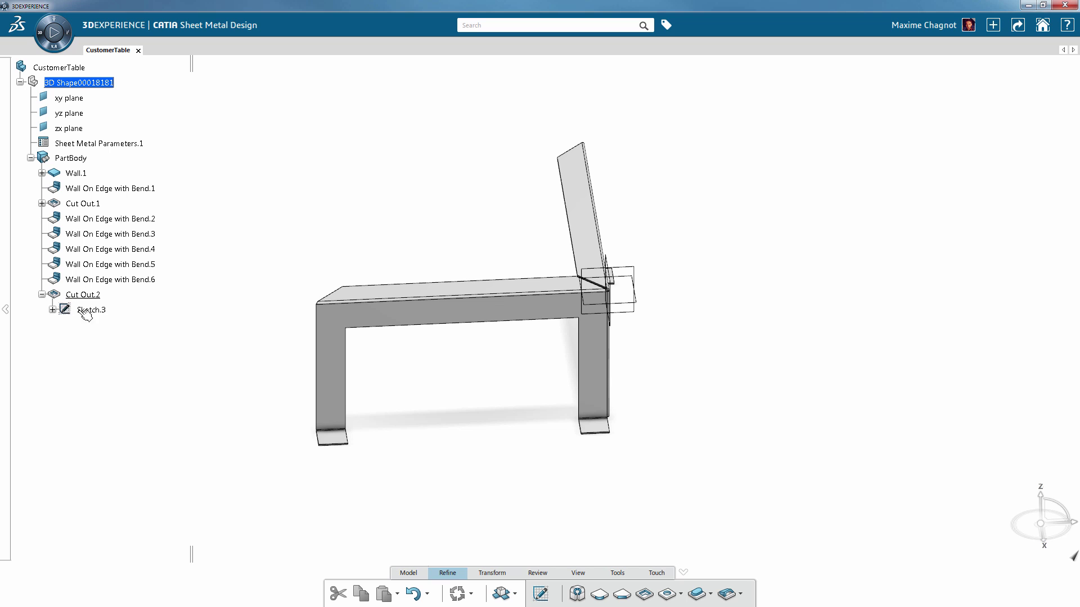
{"action": "left_click", "coordinate": [42, 295]}
- Review the definition of Wall.1 and the dimensions of its profile Sketch.1 without changing them
{"action": "double_click", "coordinate": [79, 174]}
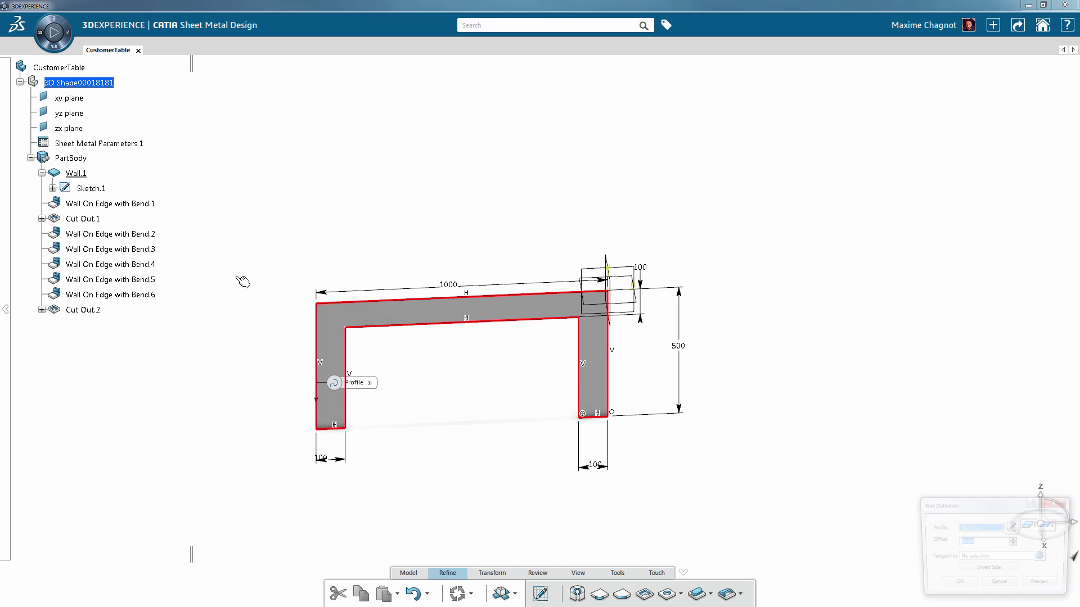
{"action": "left_click", "coordinate": [956, 586]}
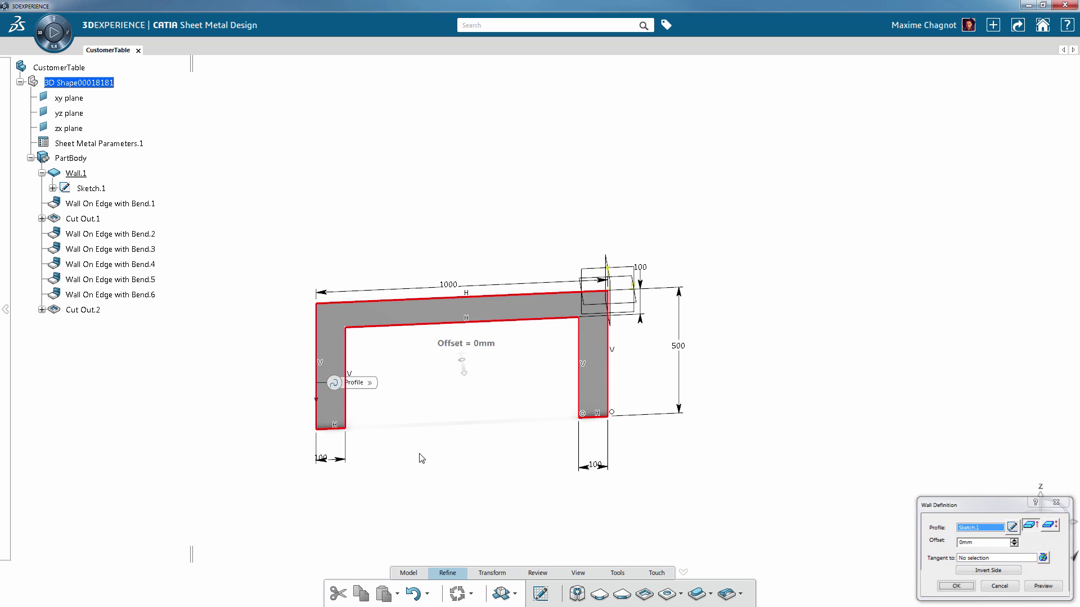
{"action": "double_click", "coordinate": [69, 187]}
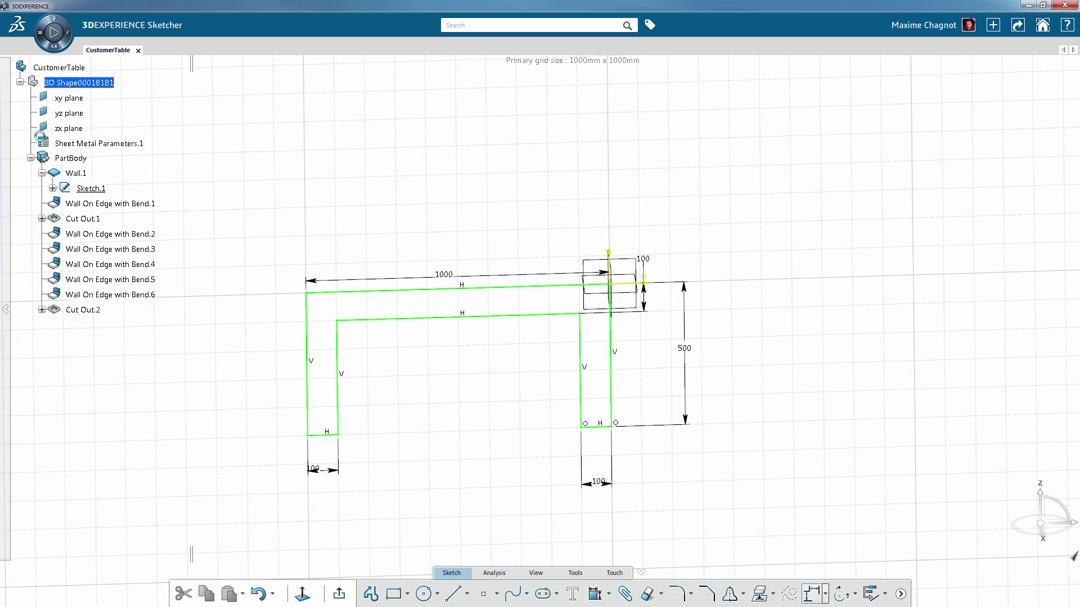
{"action": "left_click", "coordinate": [339, 594]}
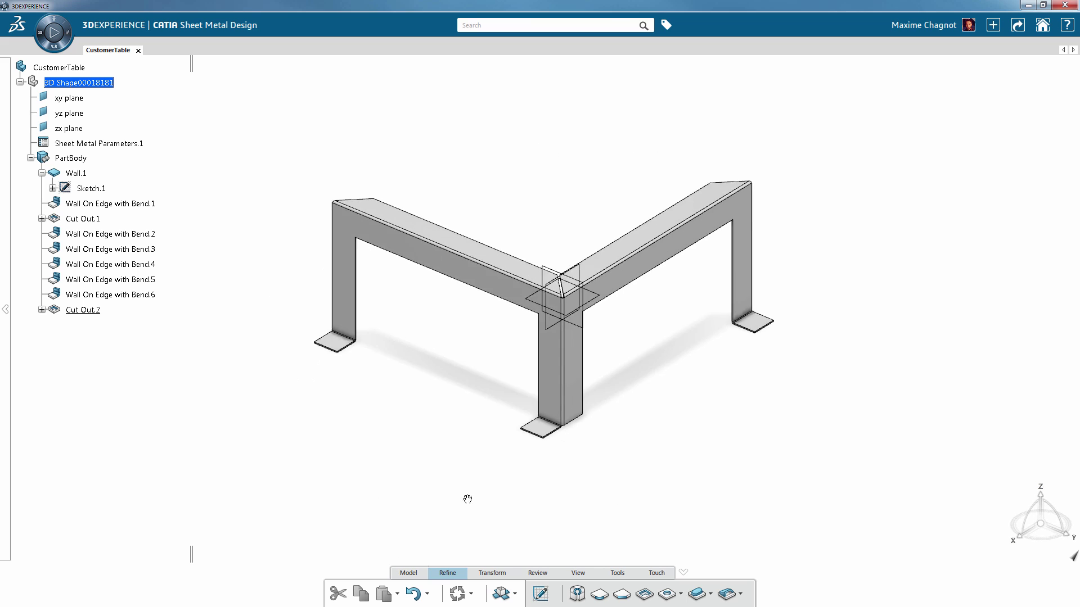
- Apply a Steel core material from the material browser to the part, choosing PartBody as the target, and close the browser
{"action": "left_click", "coordinate": [619, 573]}
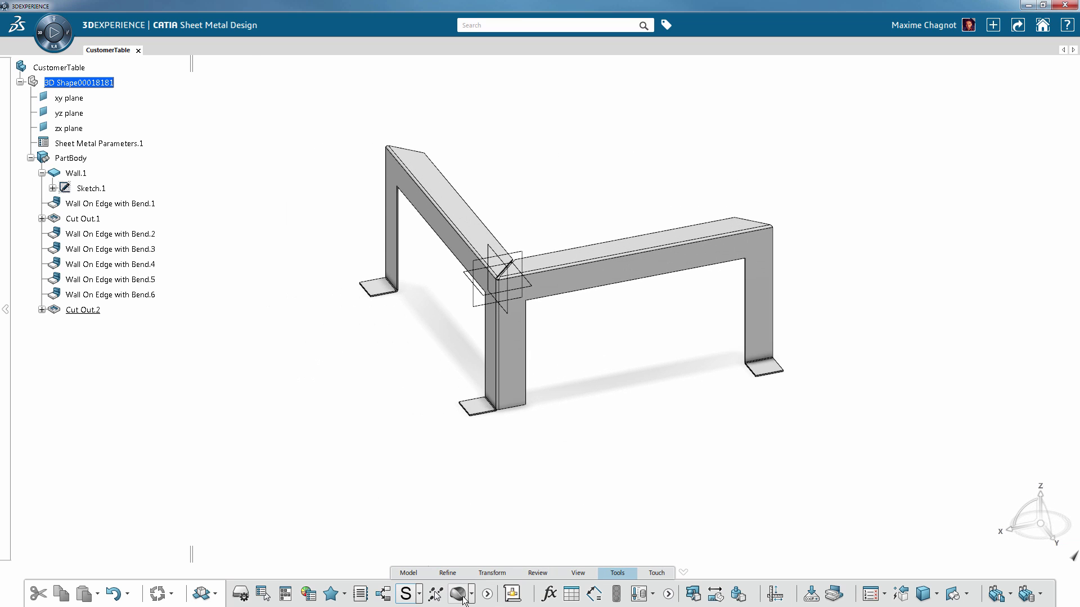
{"action": "left_click", "coordinate": [461, 596]}
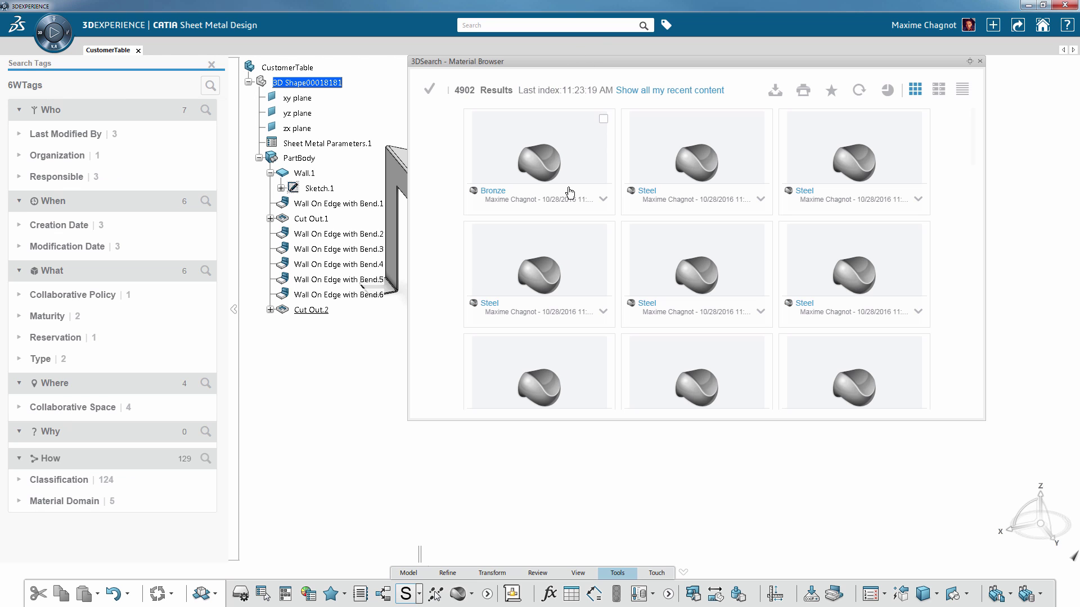
{"action": "right_click", "coordinate": [770, 214]}
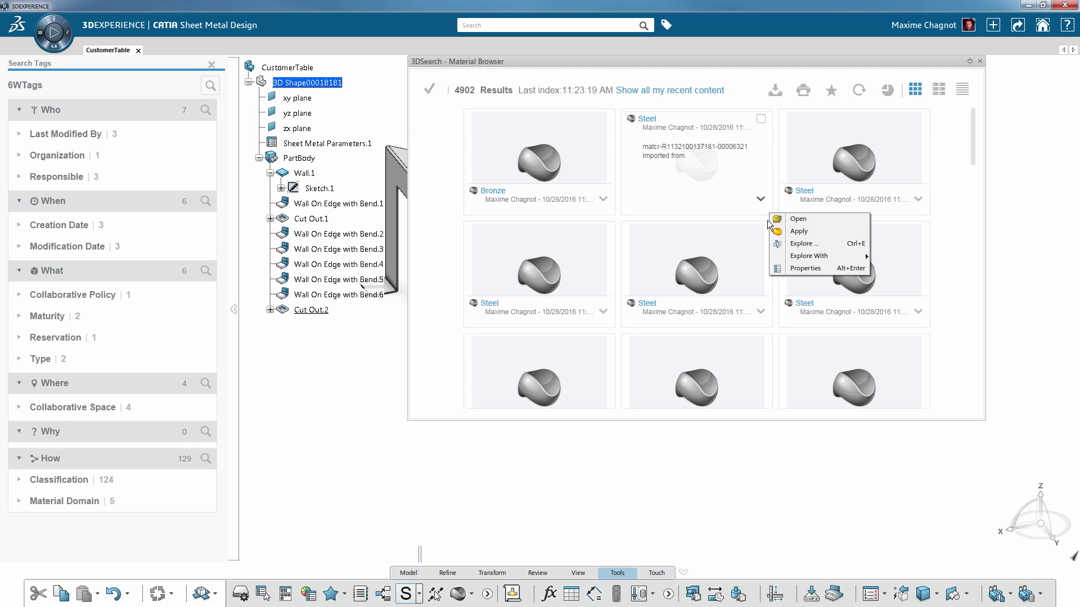
{"action": "left_click", "coordinate": [784, 232]}
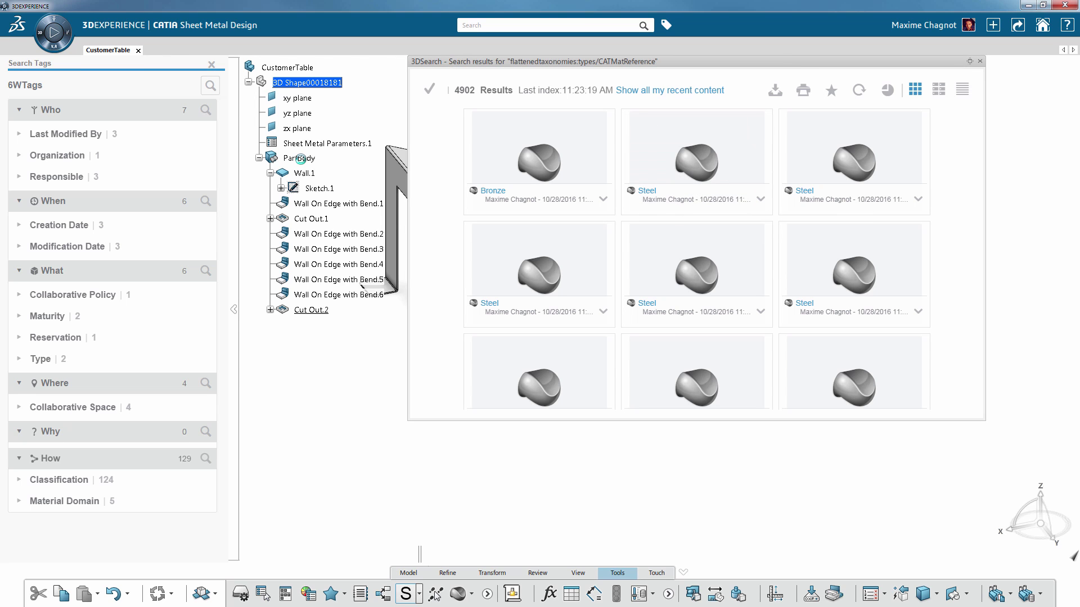
{"action": "left_click", "coordinate": [301, 158]}
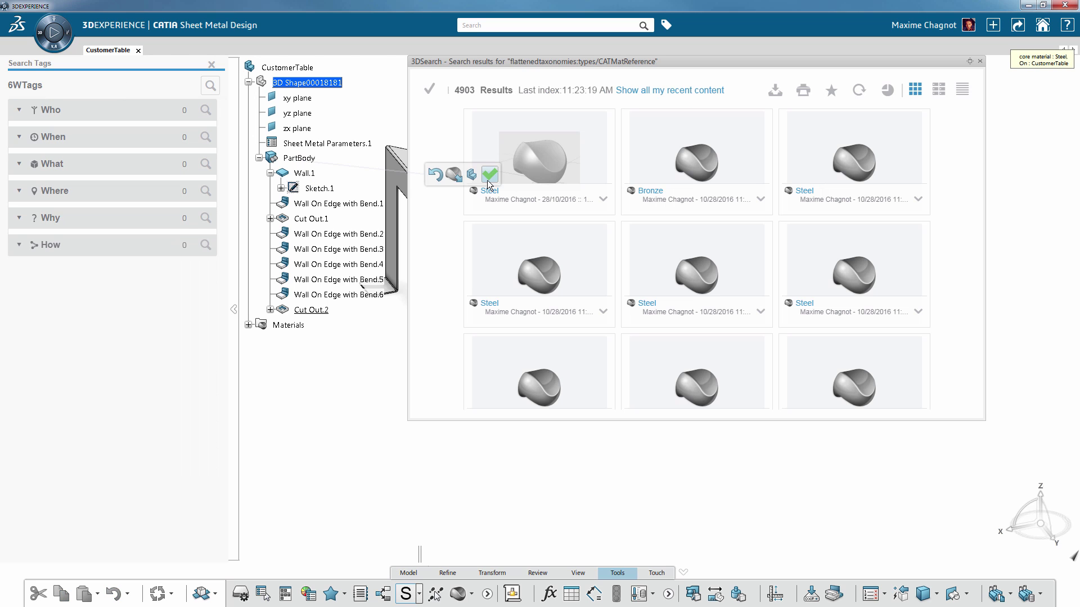
{"action": "left_click", "coordinate": [979, 61]}
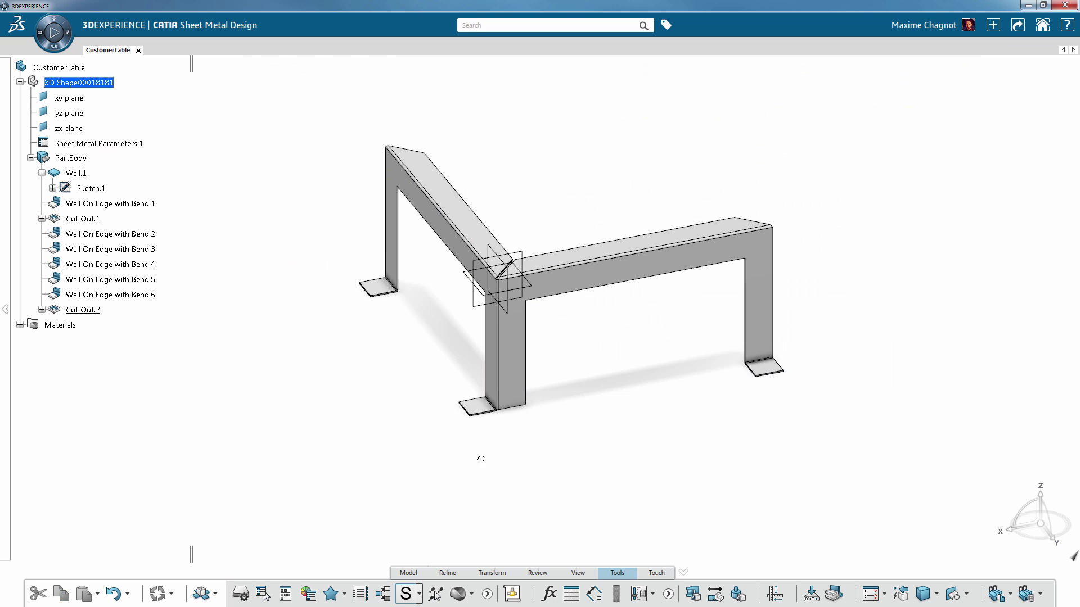
- Display the table frame in Shading with Material and apply the Studio ambience
{"action": "left_click", "coordinate": [578, 573]}
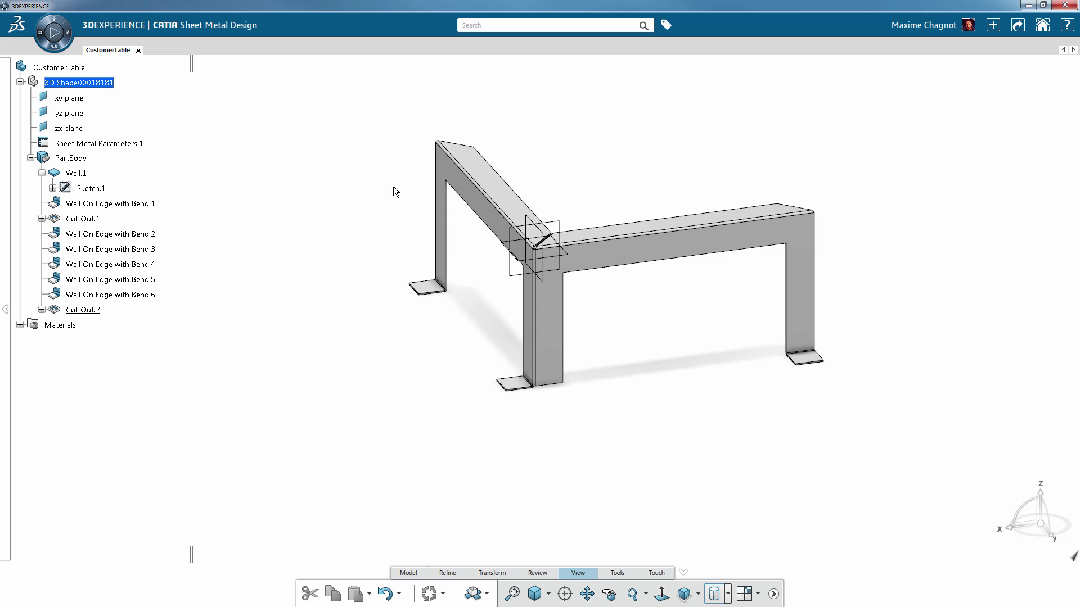
{"action": "left_click", "coordinate": [728, 593]}
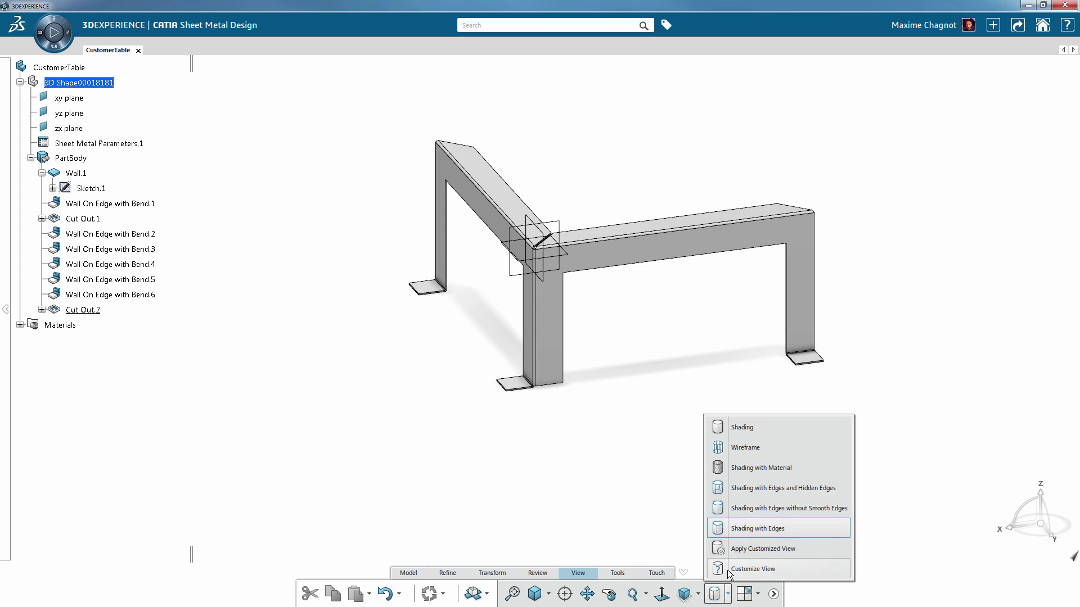
{"action": "left_click", "coordinate": [735, 470]}
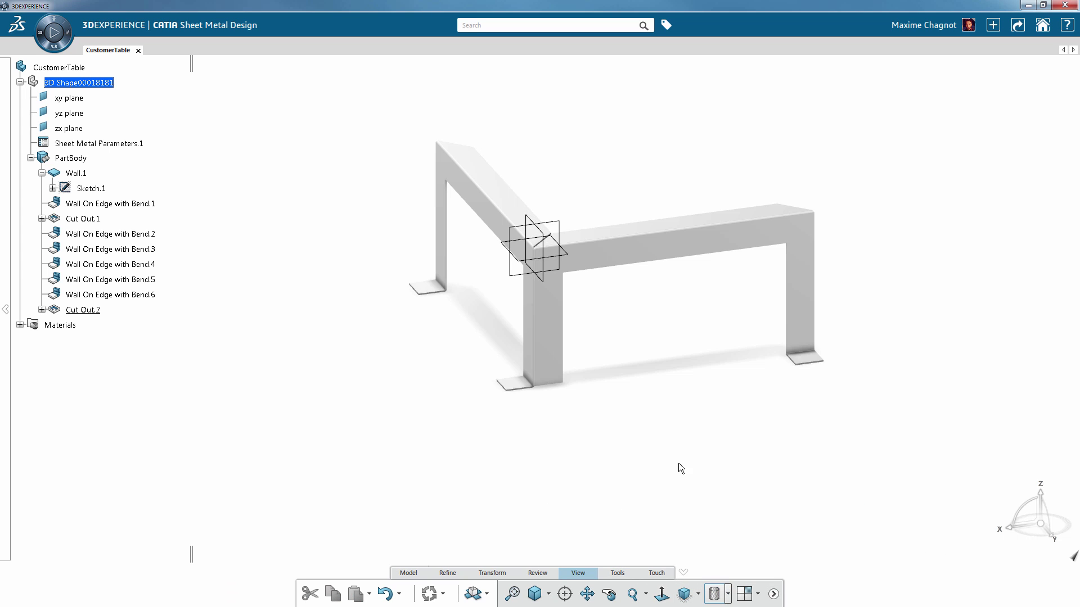
{"action": "right_click", "coordinate": [600, 445]}
{"action": "mouse_move", "coordinate": [619, 468]}
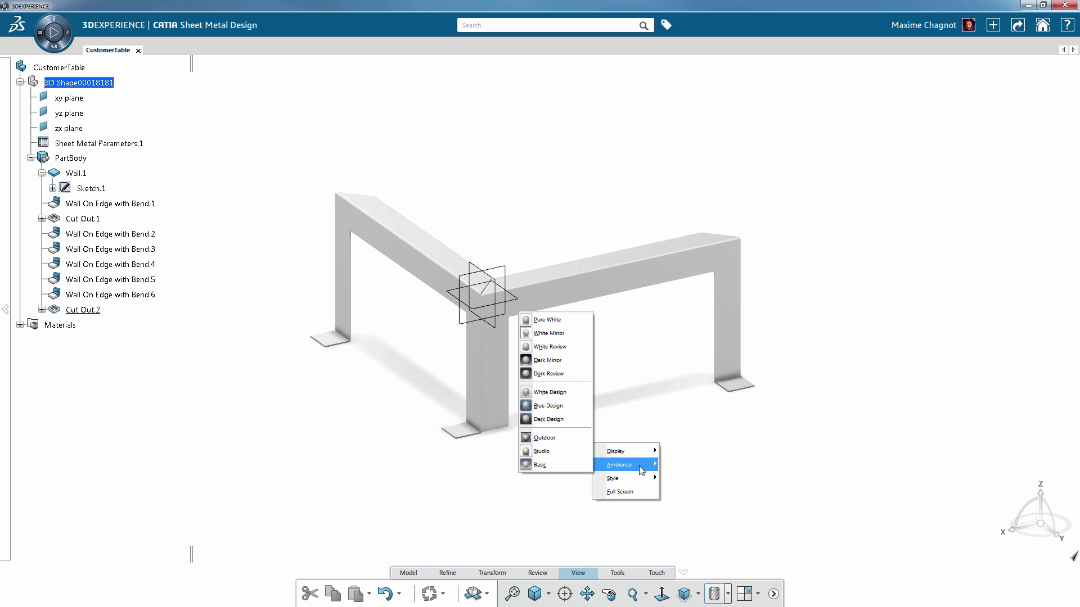
{"action": "left_click", "coordinate": [573, 454]}
{"action": "middle_click_drag", "start_coordinate": [553, 346], "coordinate": [593, 446]}
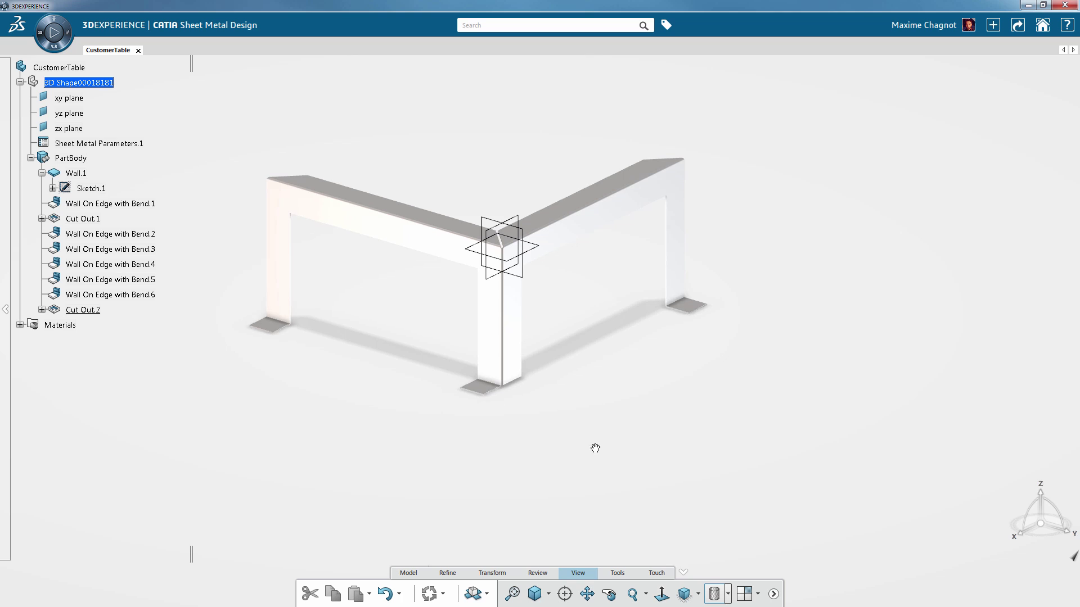
- Try a dark ambience and a light ambience on the shaded table frame
{"action": "right_click", "coordinate": [628, 385]}
{"action": "mouse_move", "coordinate": [674, 410]}
{"action": "left_click", "coordinate": [583, 445]}
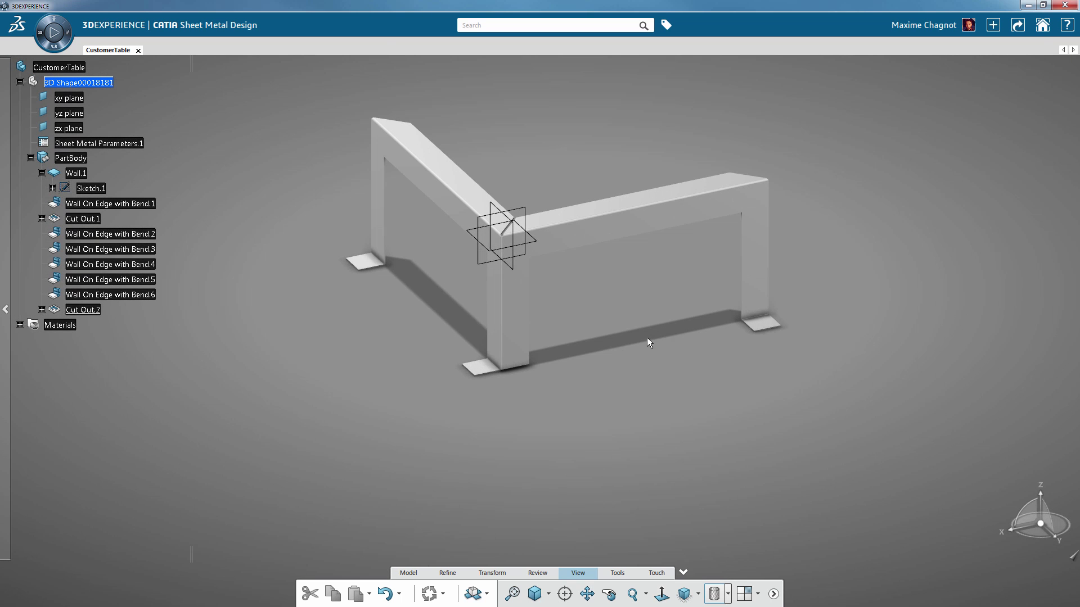
{"action": "right_click", "coordinate": [647, 341]}
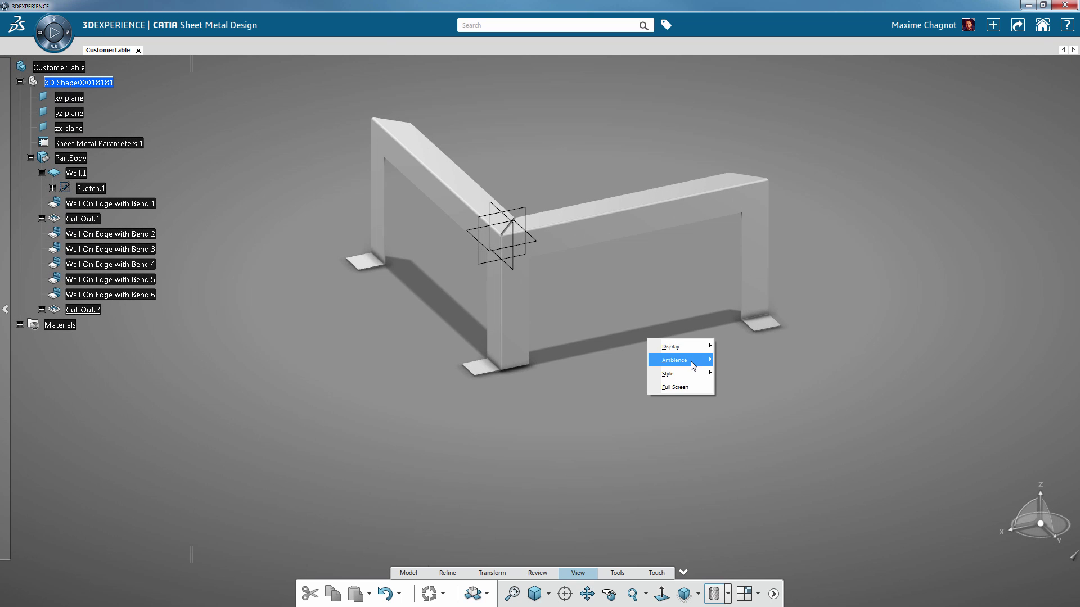
{"action": "mouse_move", "coordinate": [683, 360]}
{"action": "left_click", "coordinate": [623, 373]}
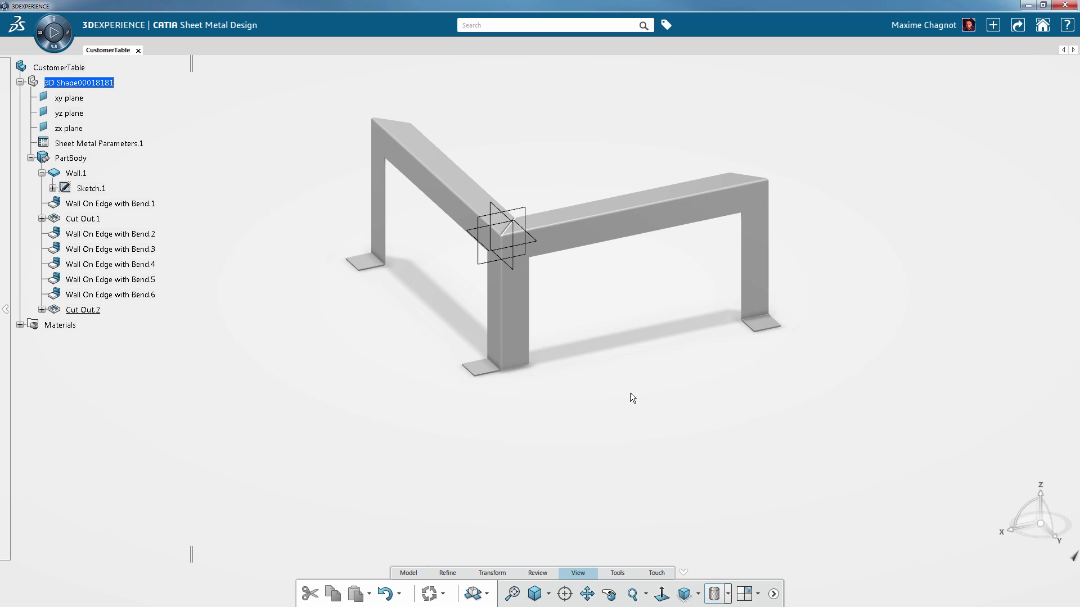
- Restore the White Mirror ambience and the Shading with Edges display
{"action": "right_click", "coordinate": [630, 405]}
{"action": "mouse_move", "coordinate": [654, 428]}
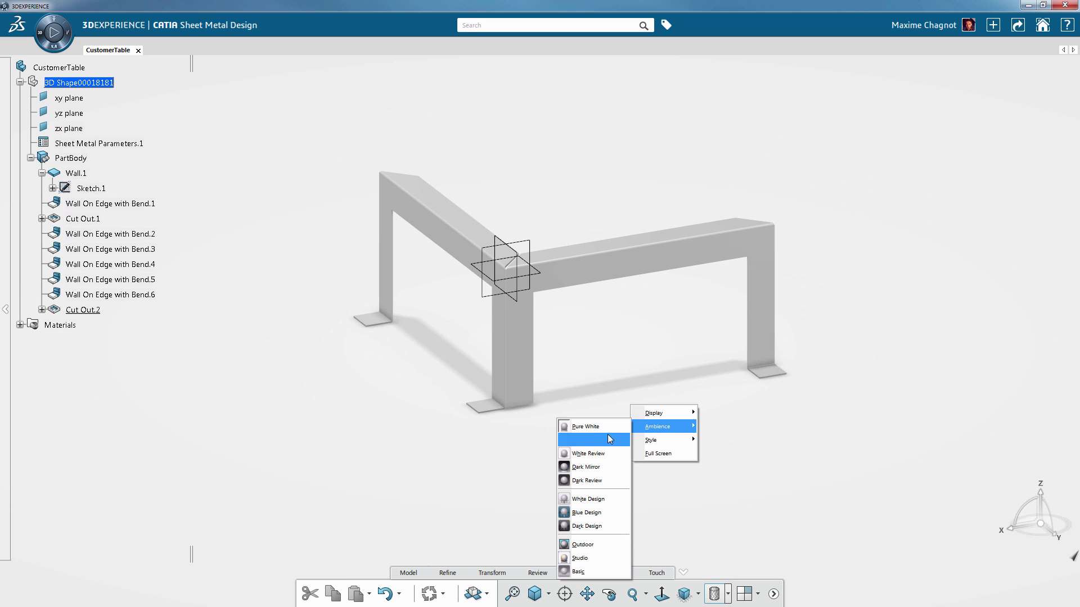
{"action": "left_click", "coordinate": [623, 442]}
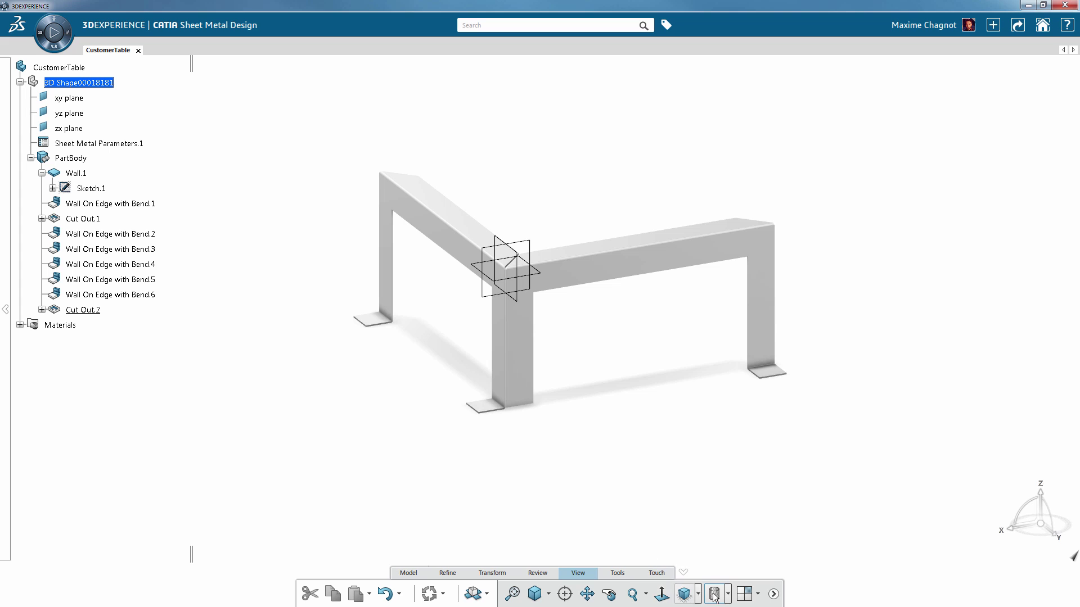
{"action": "left_click", "coordinate": [731, 595]}
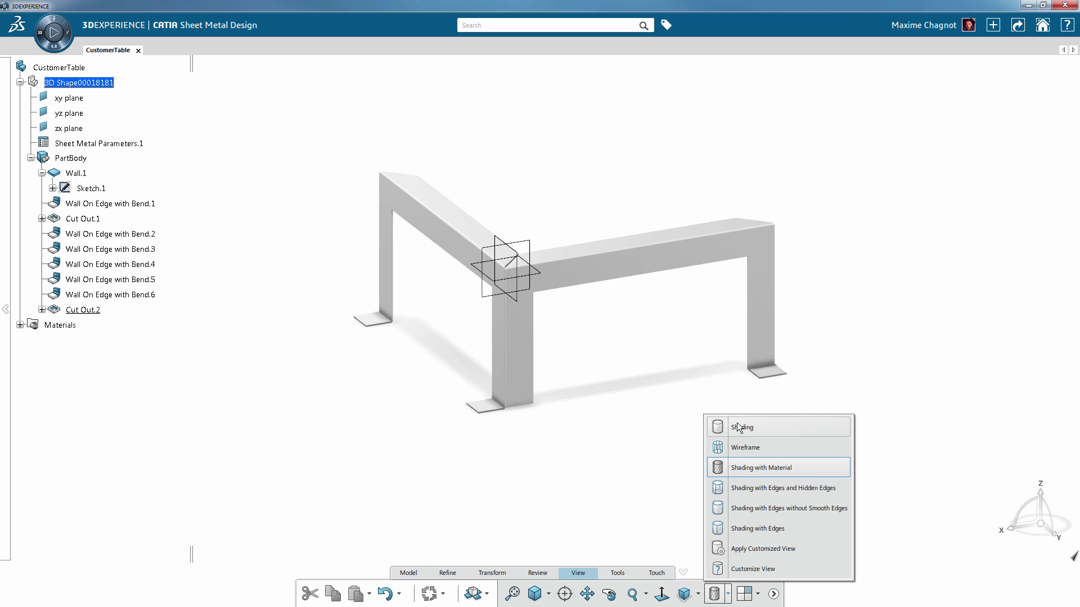
{"action": "left_click", "coordinate": [747, 529]}
{"action": "mouse_move", "coordinate": [485, 457]}
{"action": "middle_mouse_down"}
{"action": "mouse_move", "coordinate": [419, 468]}
{"action": "mouse_move", "coordinate": [437, 476]}
{"action": "mouse_move", "coordinate": [429, 458]}
{"action": "mouse_move", "coordinate": [451, 429]}
{"action": "mouse_move", "coordinate": [387, 460]}
{"action": "mouse_move", "coordinate": [432, 442]}
{"action": "mouse_move", "coordinate": [427, 409]}
{"action": "middle_mouse_up"}
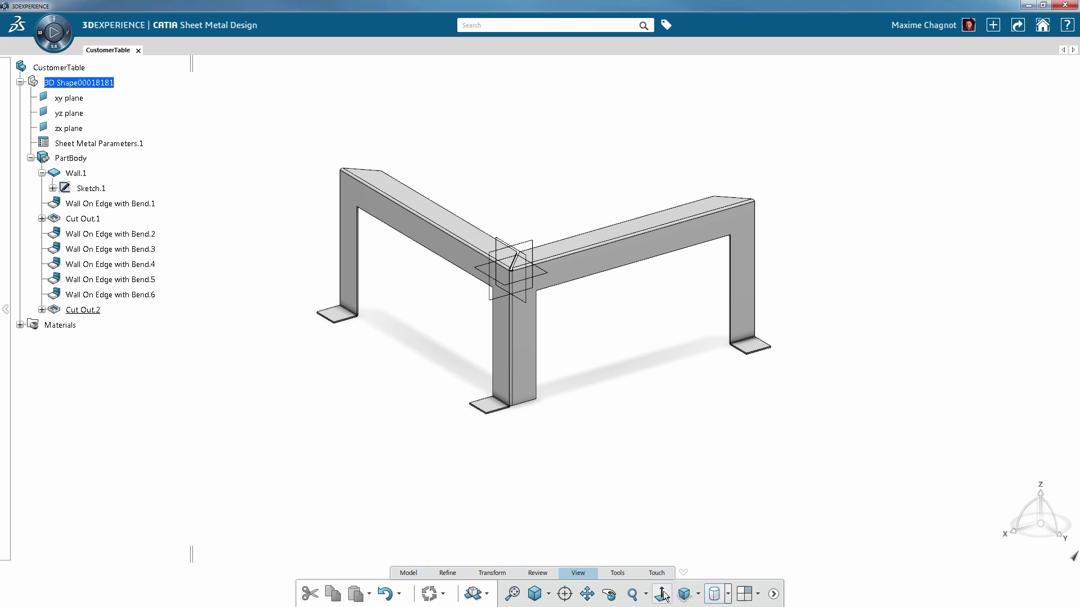
- Create a single-value length parameter named X in the part's formulas and set it to 1000 mm
{"action": "left_click", "coordinate": [618, 573]}
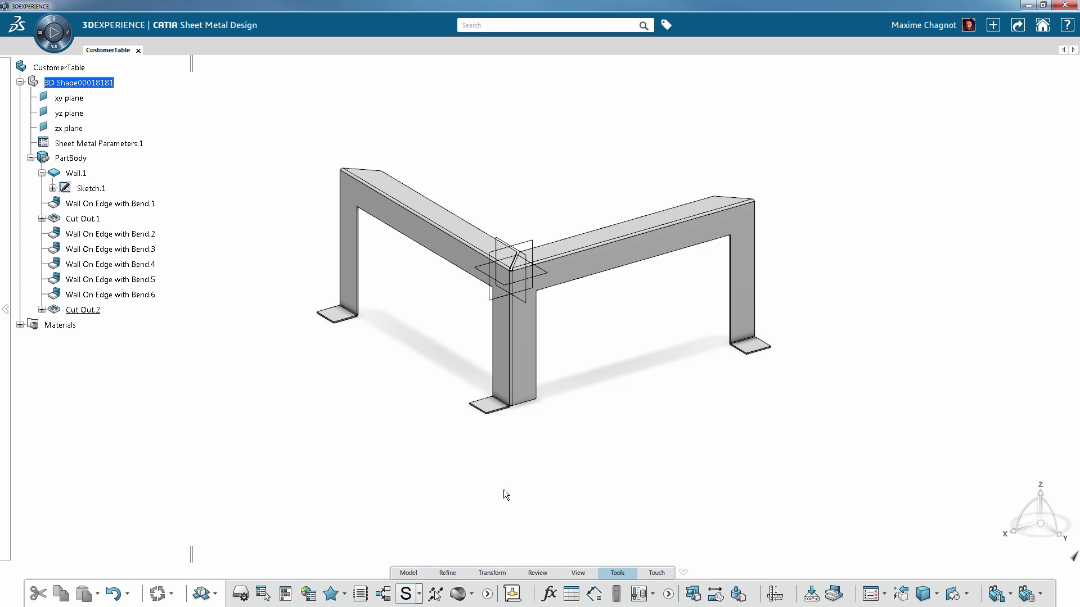
{"action": "left_click", "coordinate": [549, 595]}
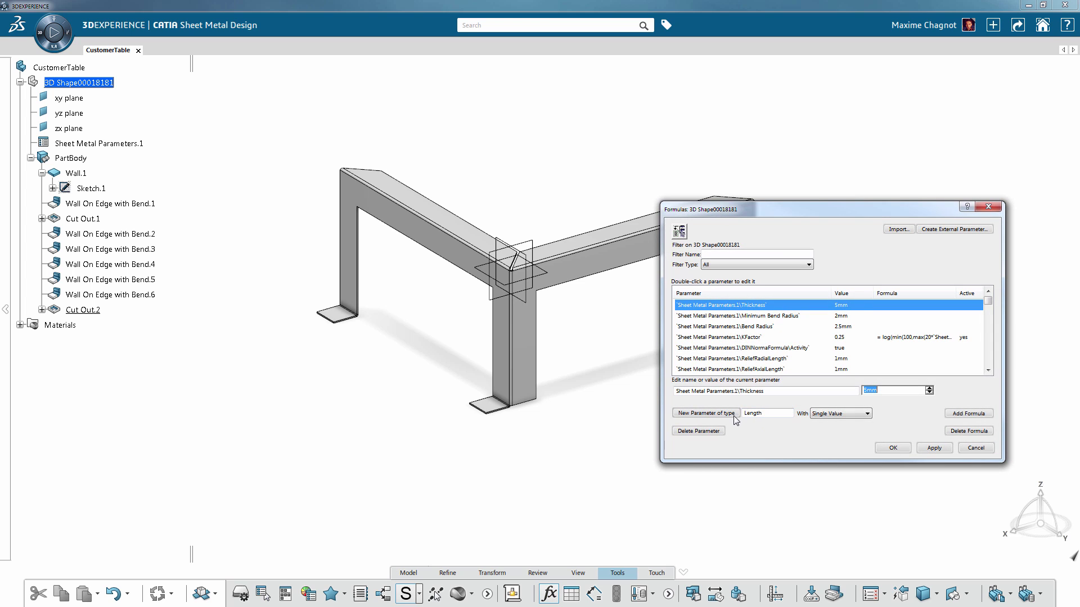
{"action": "left_click", "coordinate": [706, 413]}
{"action": "type", "text": "X"}
{"action": "key", "text": "Tab"}
{"action": "type", "text": "1000"}
- Add the length parameters Y, set to 1000 mm, and Z, set to 500 mm
{"action": "left_click", "coordinate": [706, 413]}
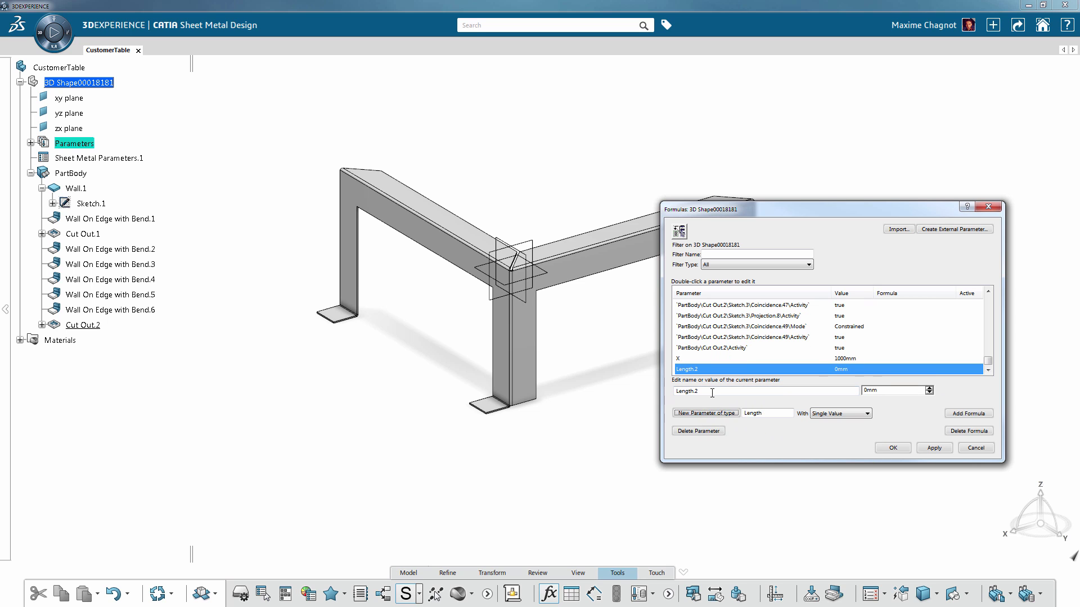
{"action": "type", "text": "Y"}
{"action": "key", "text": "Tab"}
{"action": "left_click", "coordinate": [707, 412]}
{"action": "type", "text": "Z"}
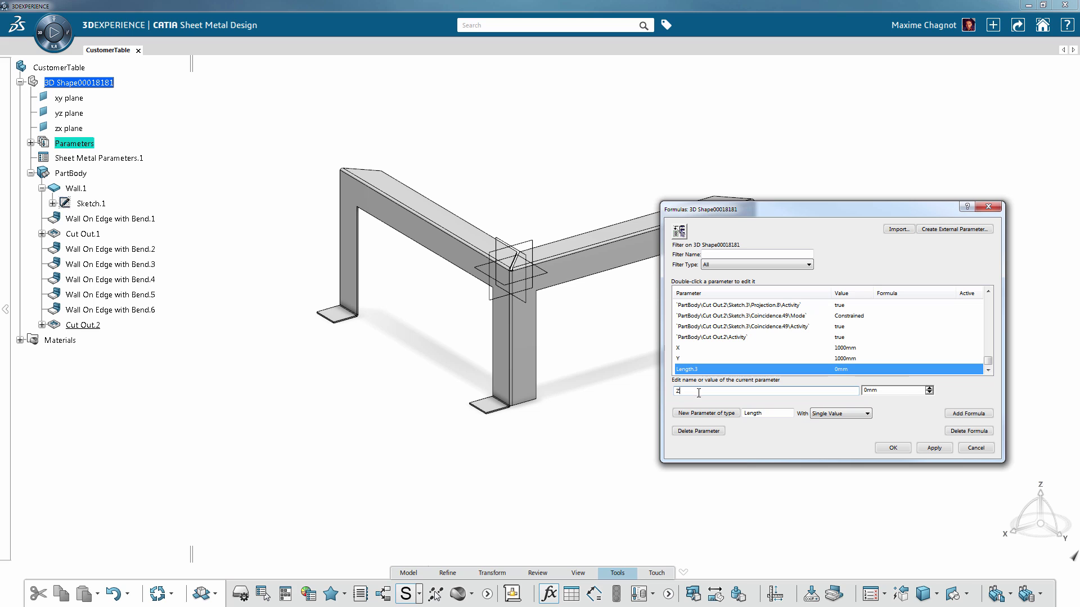
{"action": "key", "text": "Tab"}
{"action": "type", "text": "5"}
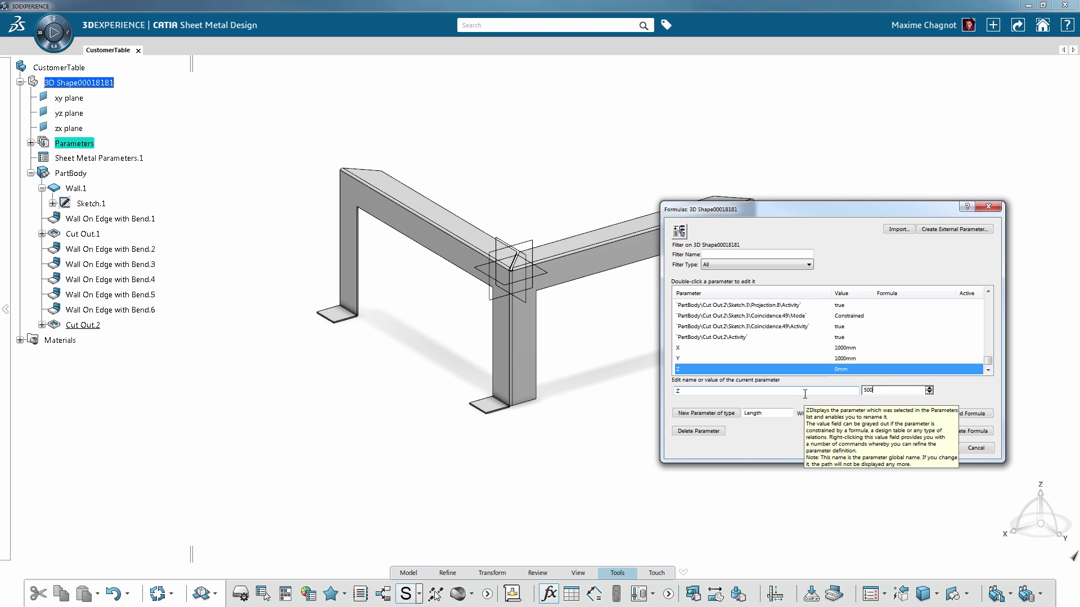
- Add a length parameter named Thickness and set it to 5 mm
{"action": "left_click", "coordinate": [719, 414]}
{"action": "type", "text": "Thickness"}
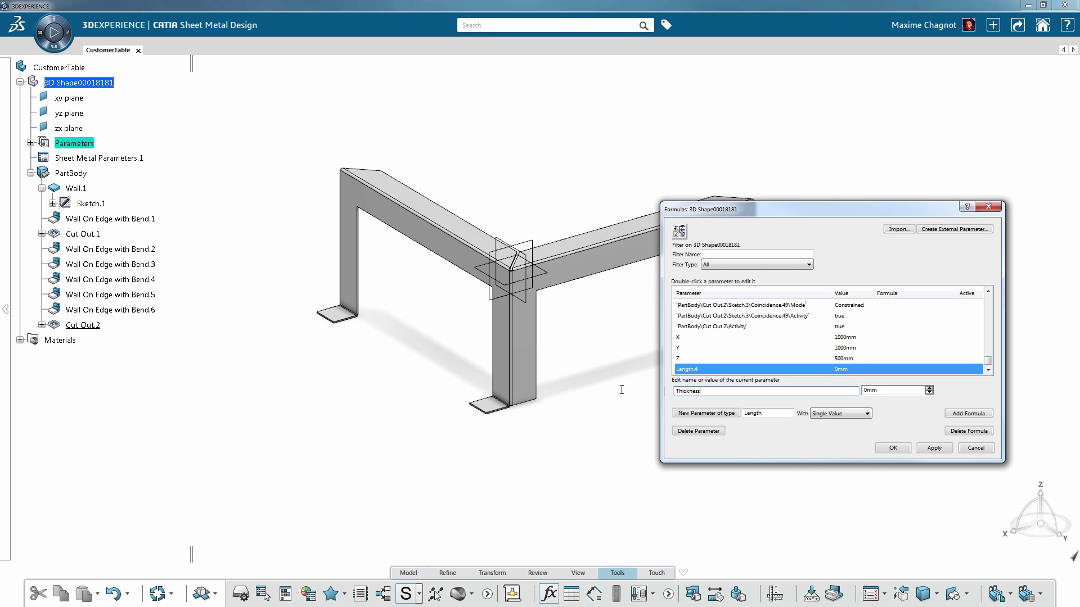
{"action": "left_click", "coordinate": [897, 392]}
{"action": "type", "text": "5"}
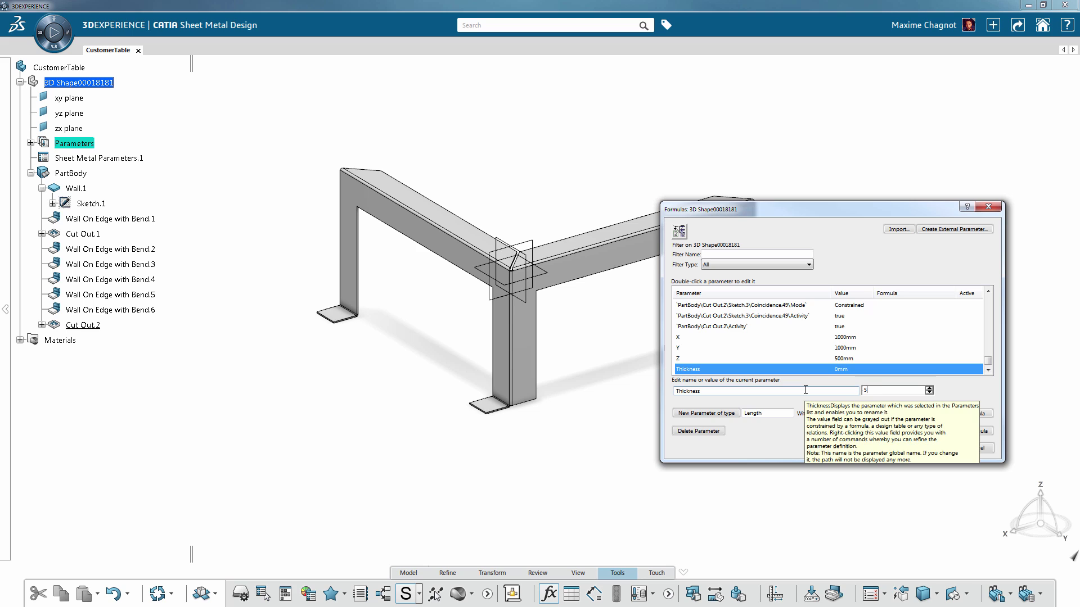
- Add a length parameter named Radius and set it to 2.5 mm
{"action": "left_click", "coordinate": [724, 418]}
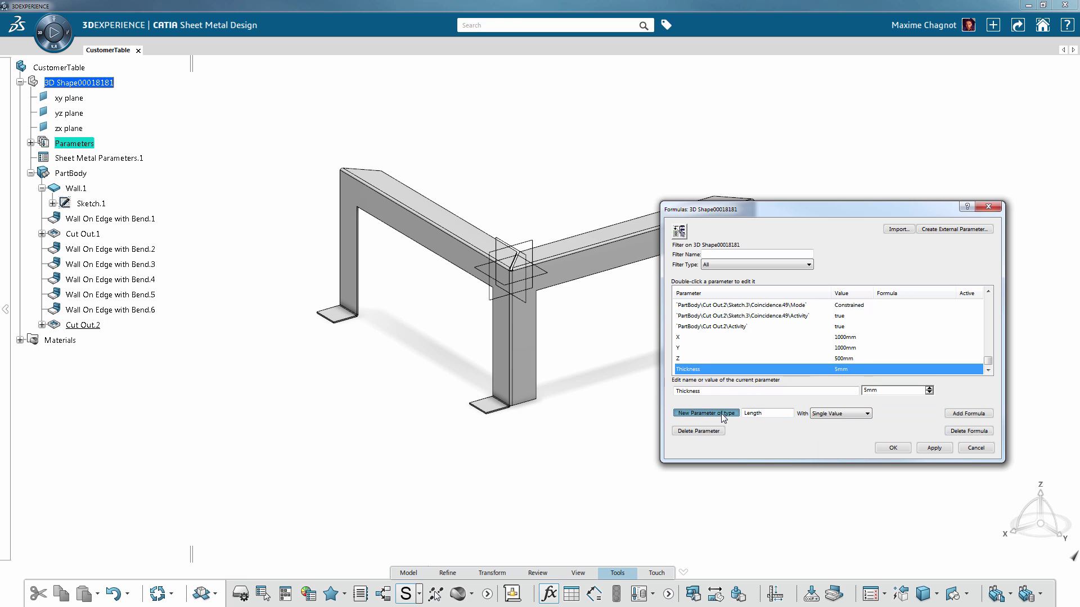
{"action": "type", "text": "Radius"}
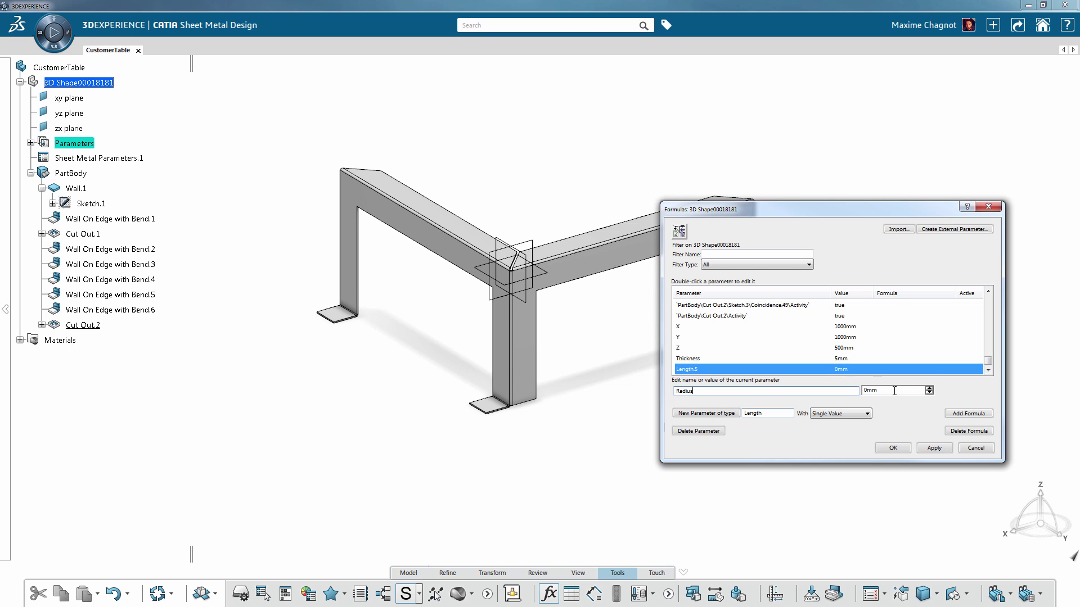
{"action": "key", "text": "Tab"}
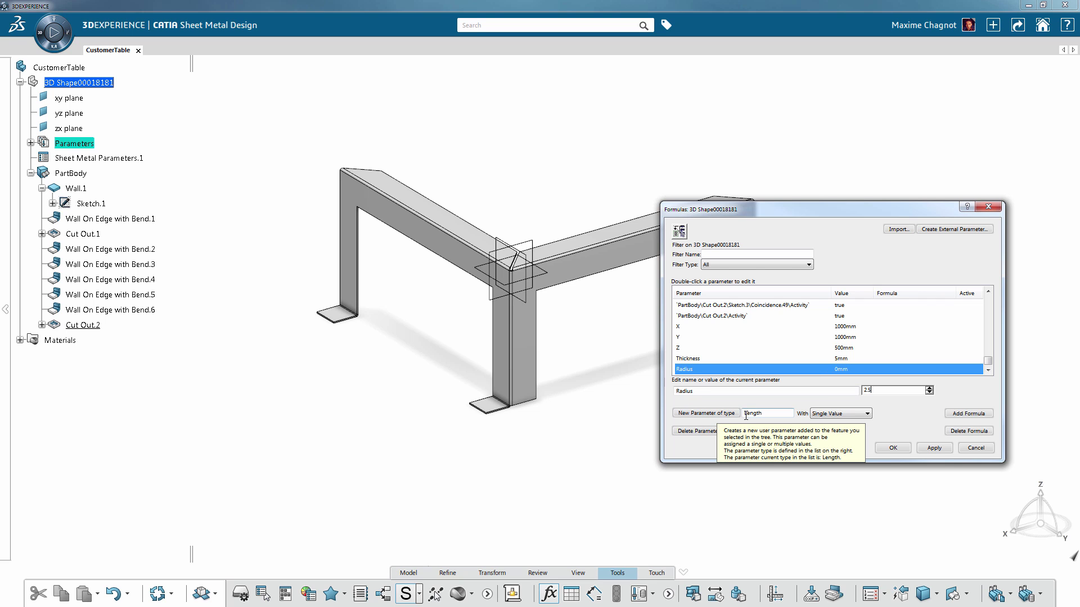
{"action": "left_click", "coordinate": [934, 447]}
- Add a single-value string parameter named TitlePart with the value CustomerTableA
{"action": "left_click", "coordinate": [771, 413]}
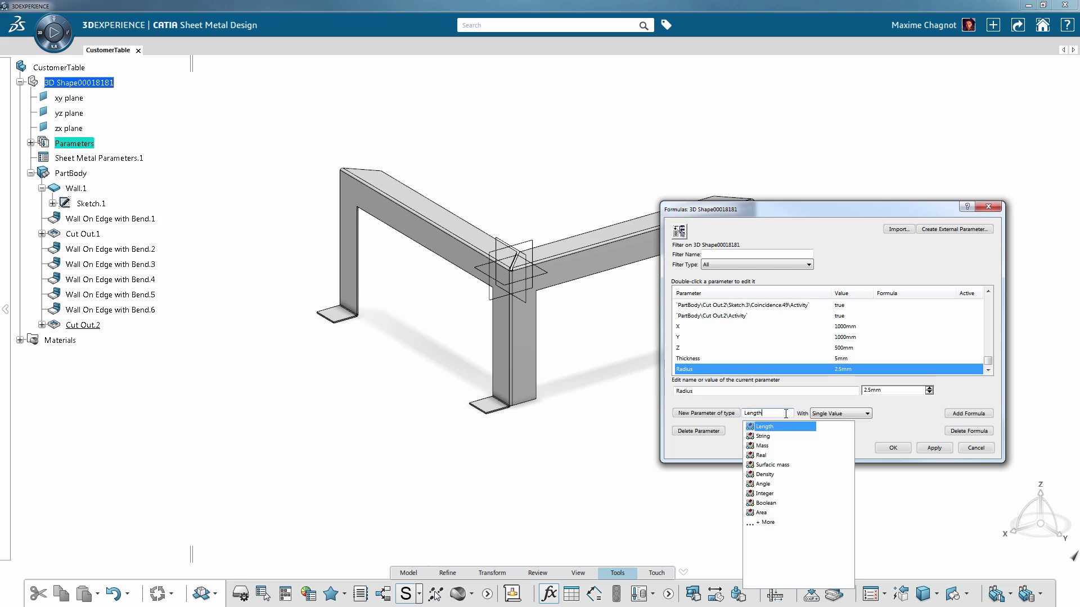
{"action": "left_click", "coordinate": [765, 437]}
{"action": "left_click", "coordinate": [718, 415]}
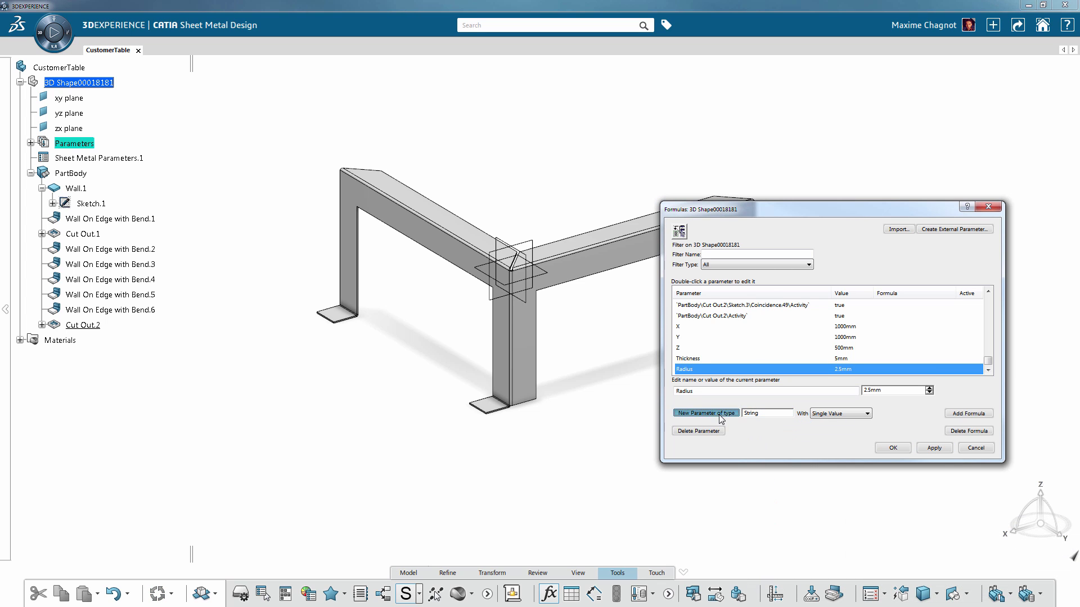
{"action": "left_click_drag", "start_coordinate": [720, 395], "coordinate": [600, 392]}
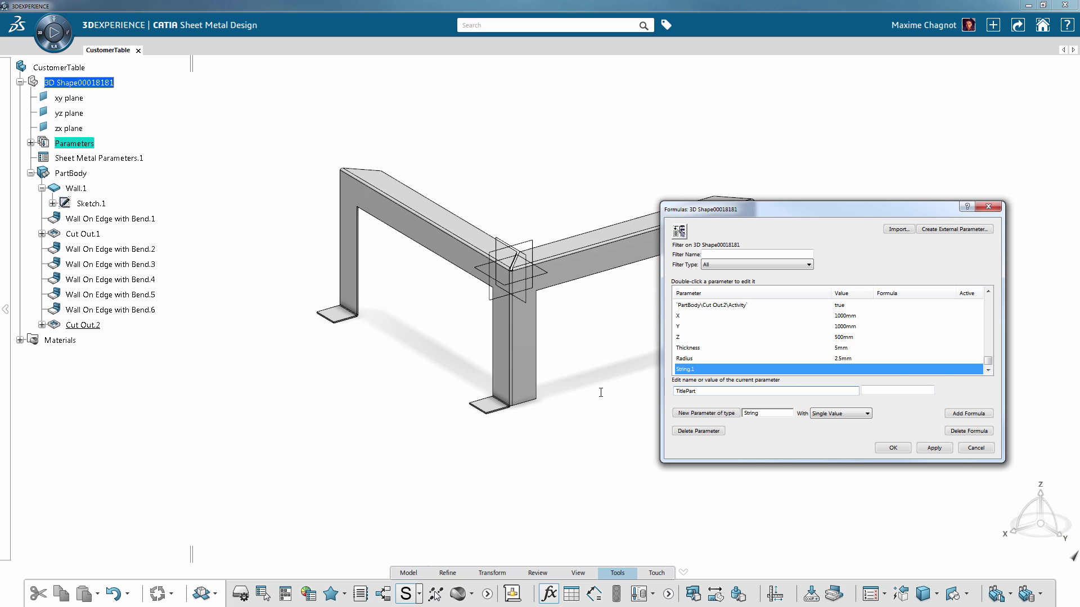
{"action": "left_click", "coordinate": [913, 389]}
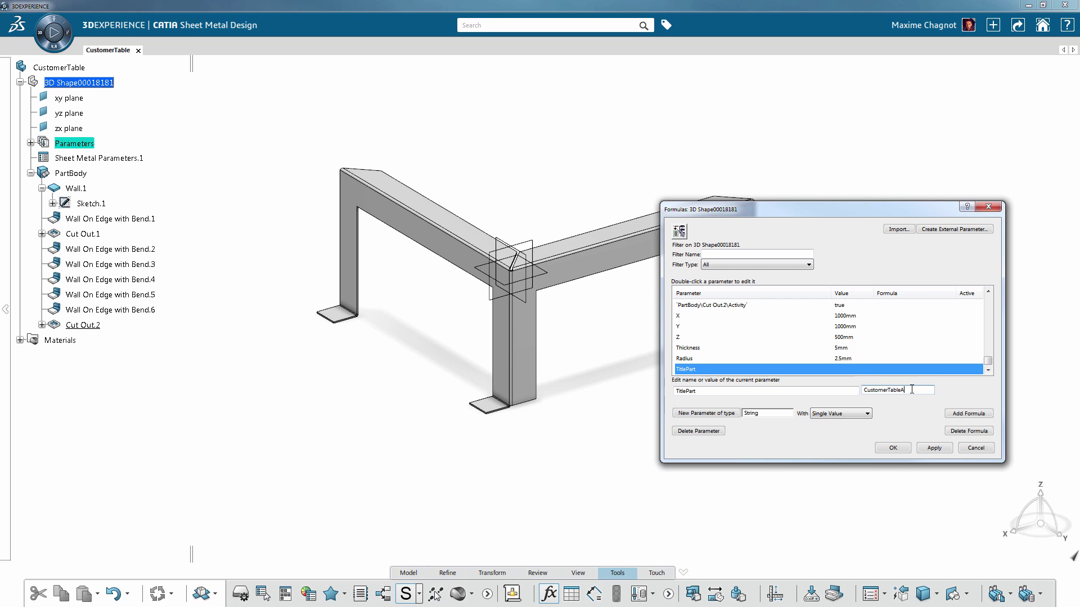
{"action": "left_click", "coordinate": [936, 449]}
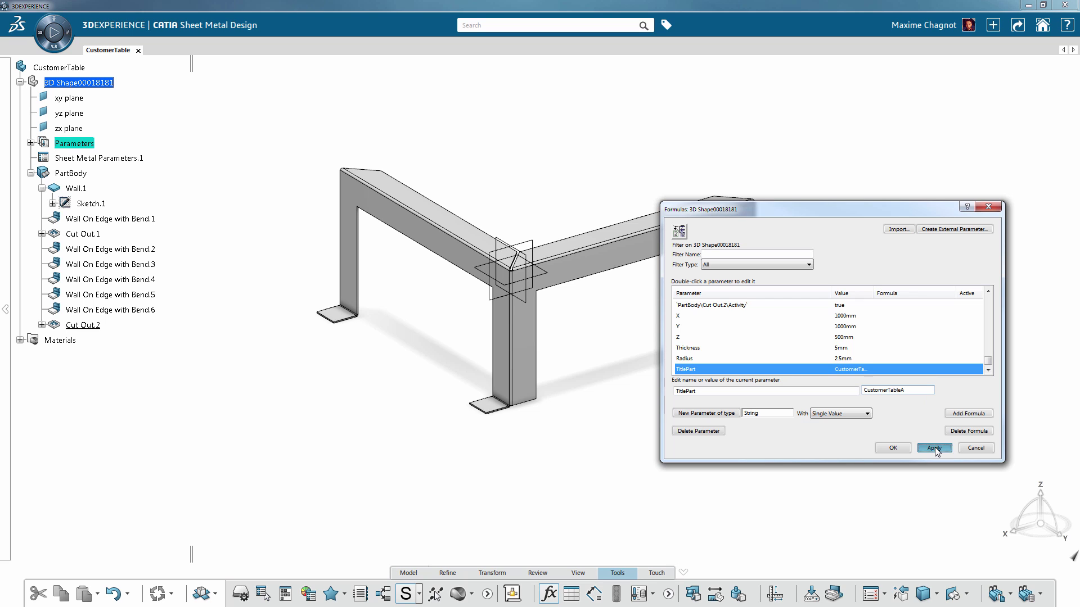
- Add a single-value mass parameter named Weight, set it to 100 kg and accept the part's formulas
{"action": "left_click", "coordinate": [745, 414]}
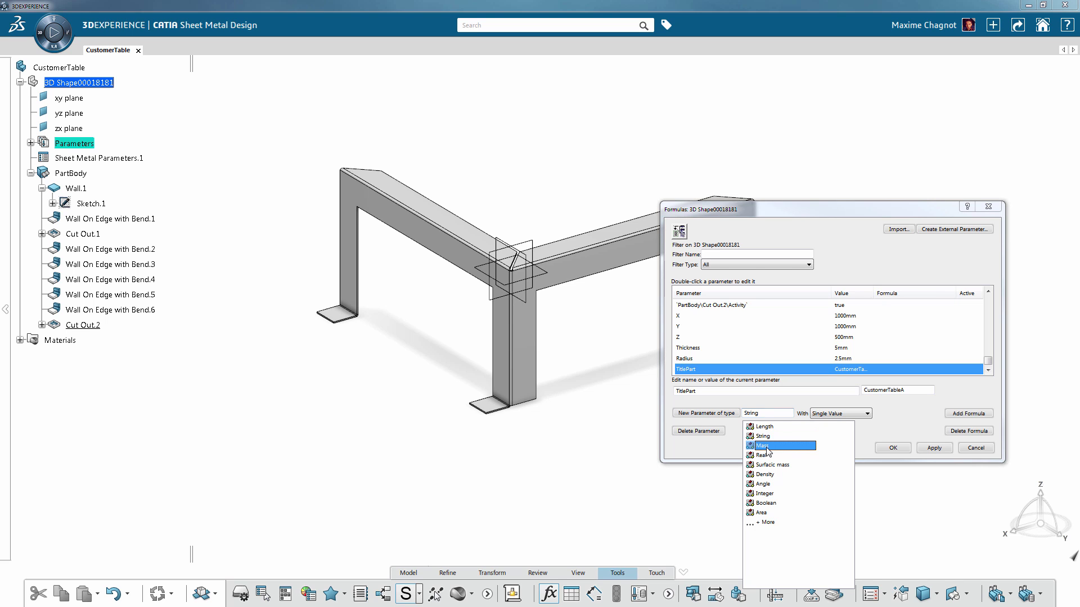
{"action": "left_click", "coordinate": [765, 446]}
{"action": "left_click", "coordinate": [723, 415]}
{"action": "left_click", "coordinate": [742, 392]}
{"action": "type", "text": "Weight"}
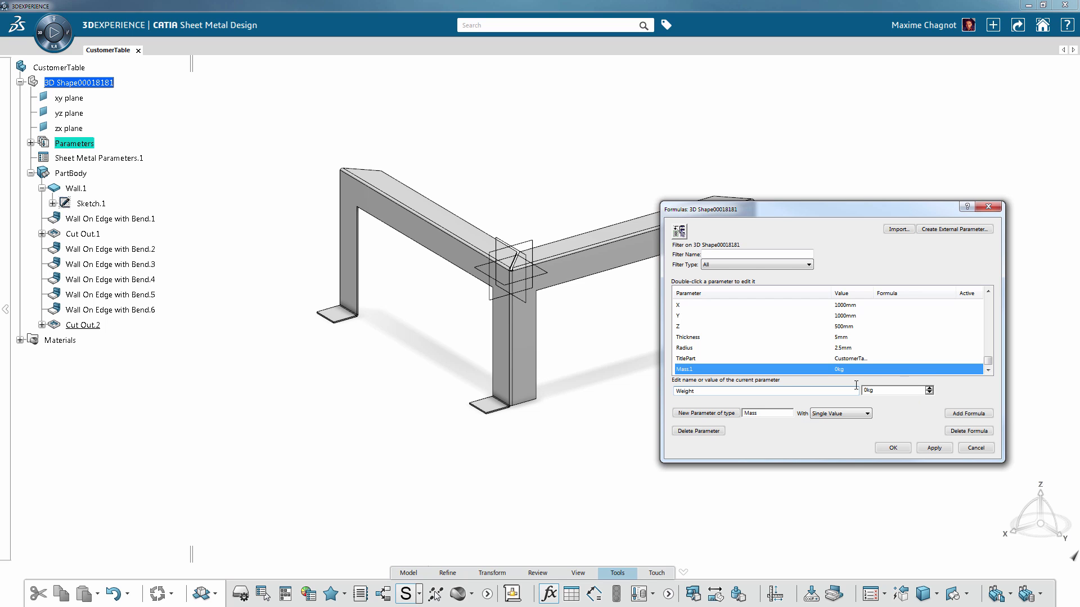
{"action": "key", "text": "Tab"}
{"action": "left_click", "coordinate": [941, 449]}
{"action": "left_click", "coordinate": [894, 449]}
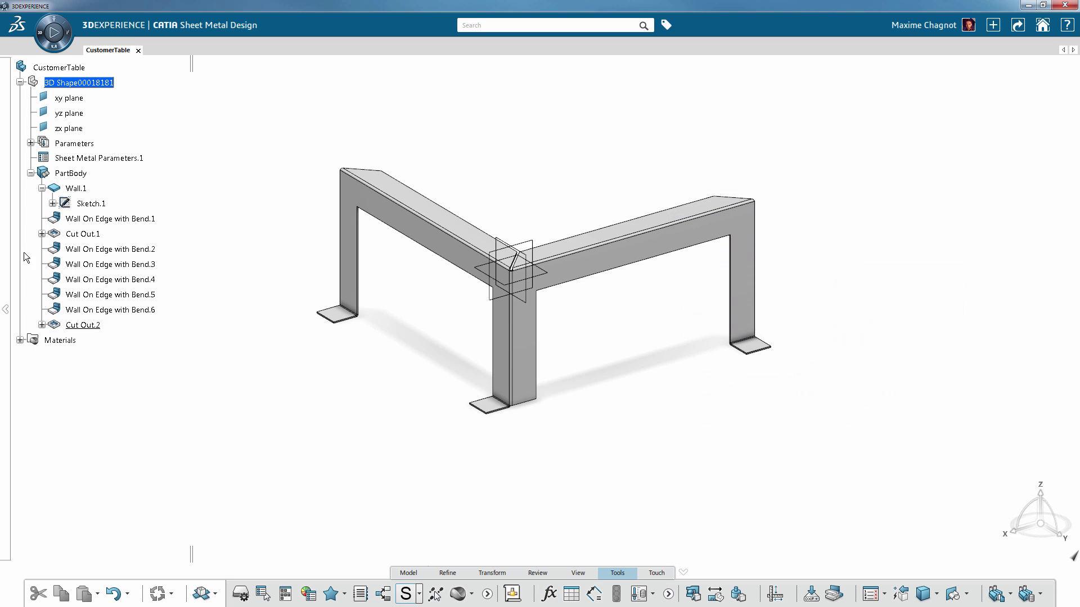
- Link the thickness in Sheet Metal Parameters.1 to the Thickness parameter with a formula
{"action": "left_click", "coordinate": [30, 144]}
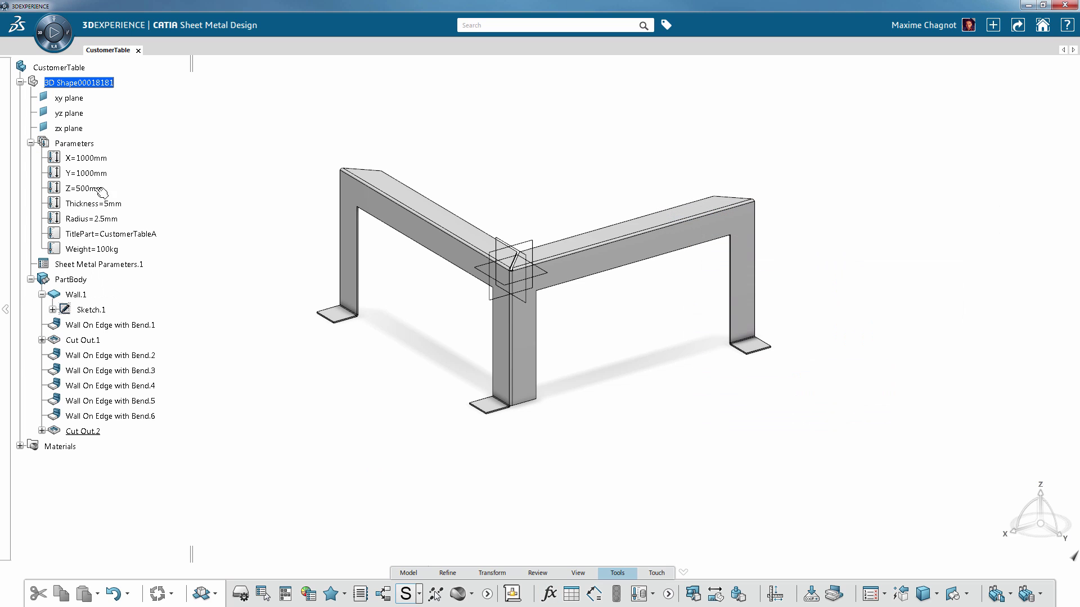
{"action": "middle_click_drag", "start_coordinate": [248, 355], "coordinate": [439, 349]}
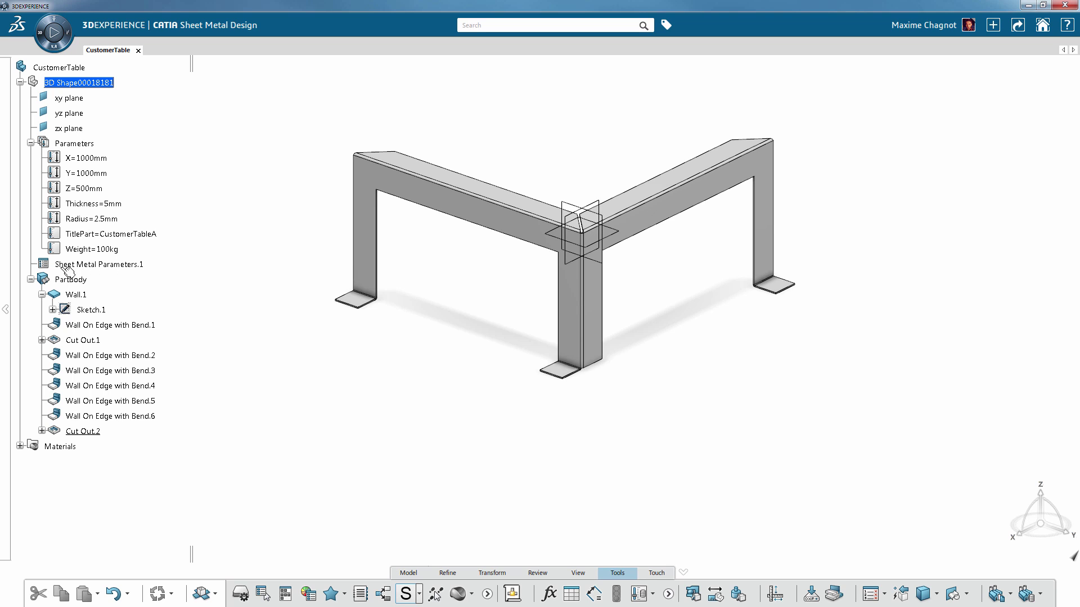
{"action": "double_click", "coordinate": [107, 267]}
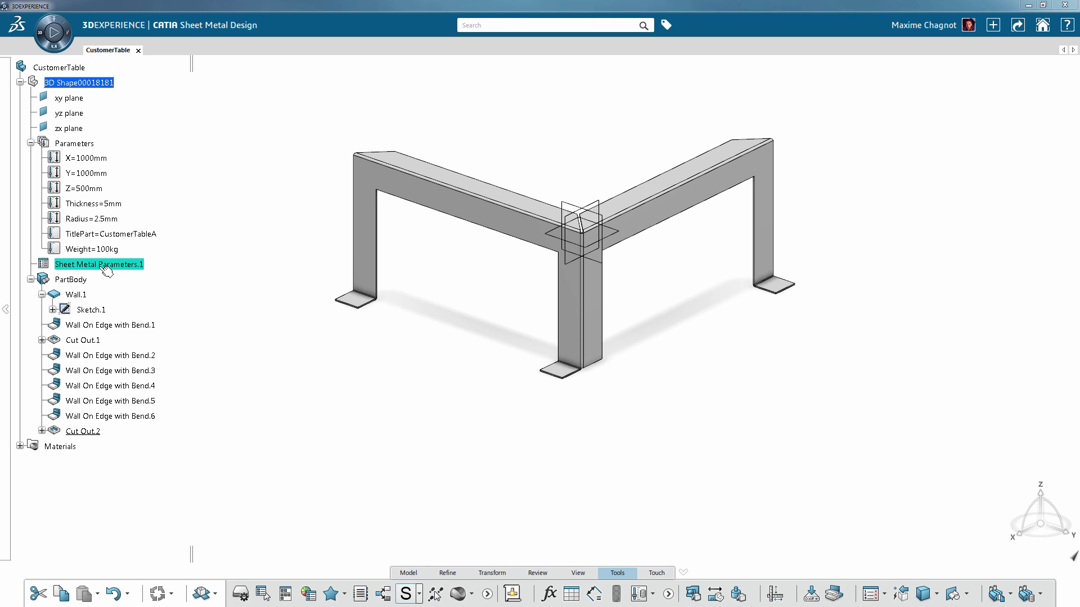
{"action": "left_click_drag", "start_coordinate": [921, 357], "coordinate": [915, 358]}
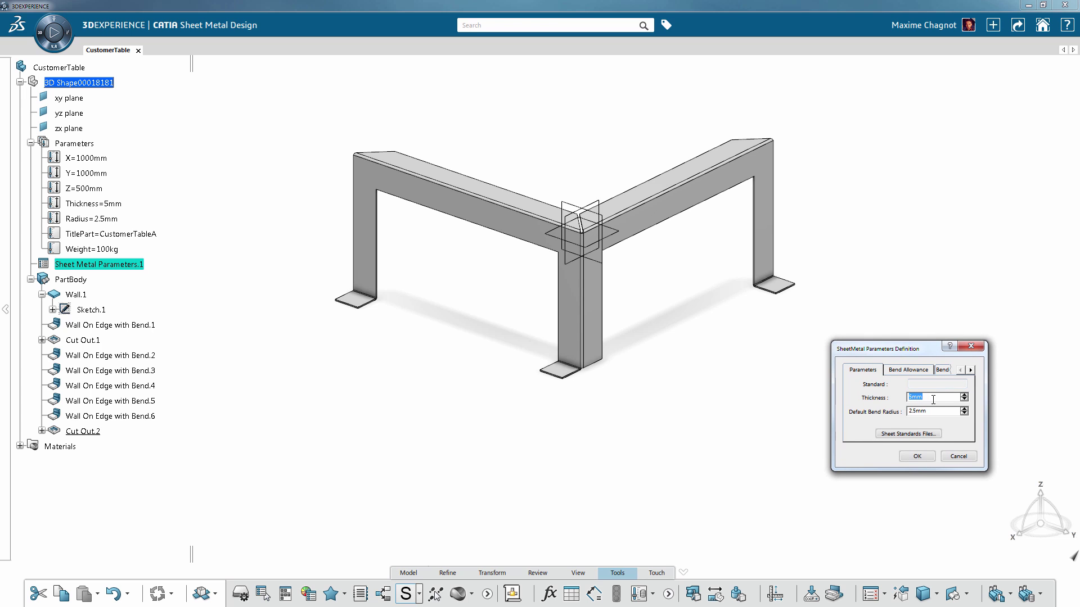
{"action": "right_click", "coordinate": [933, 400]}
{"action": "left_click", "coordinate": [966, 407]}
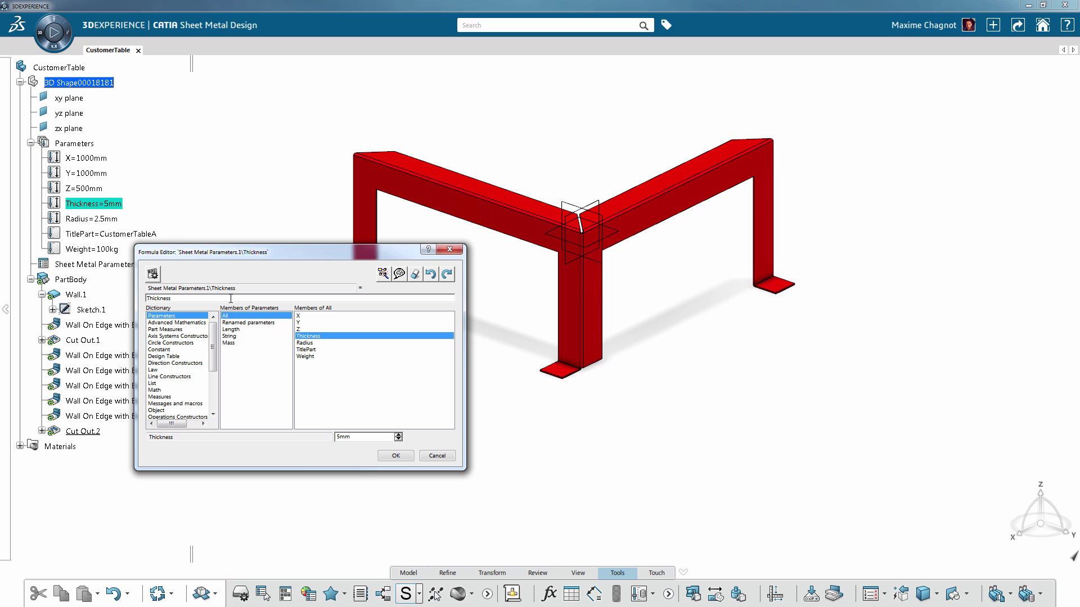
{"action": "left_click", "coordinate": [396, 456]}
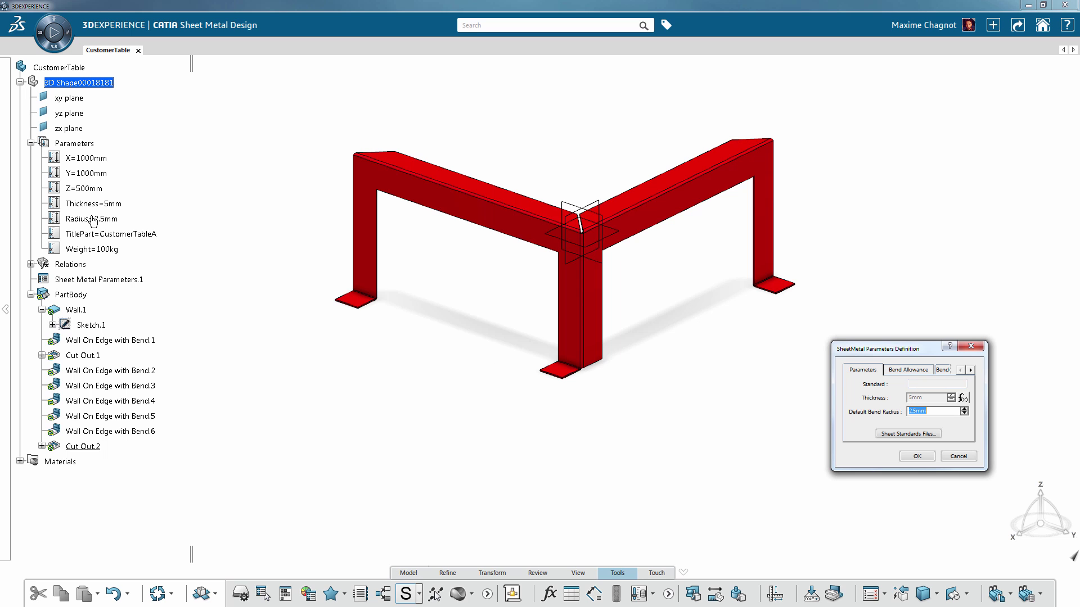
- Link the default bend radius of the sheet metal parameters to the Radius parameter with a formula
{"action": "right_click", "coordinate": [935, 412]}
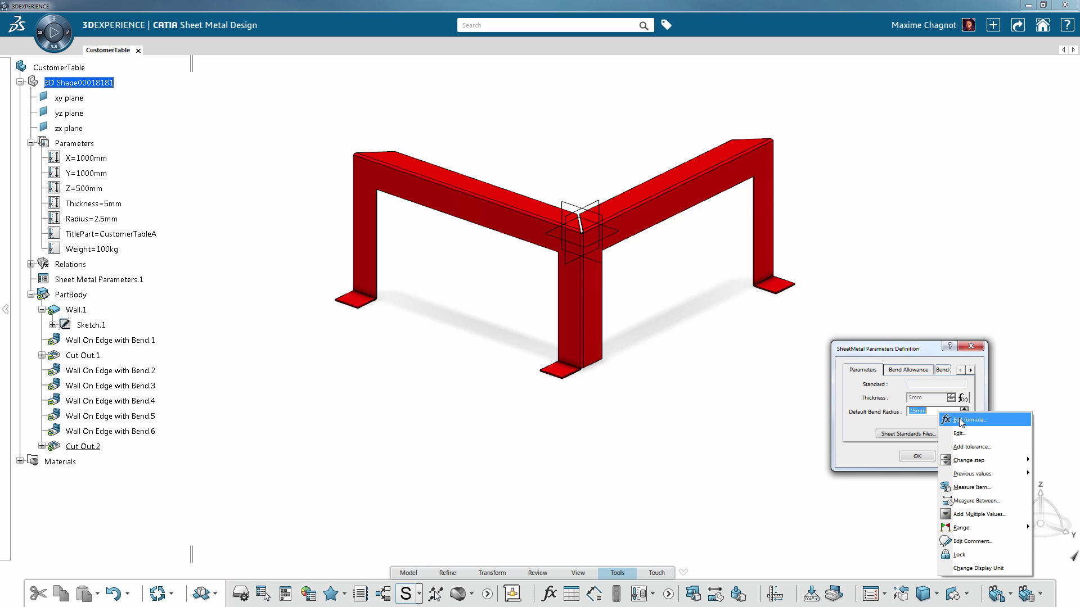
{"action": "left_click", "coordinate": [960, 420]}
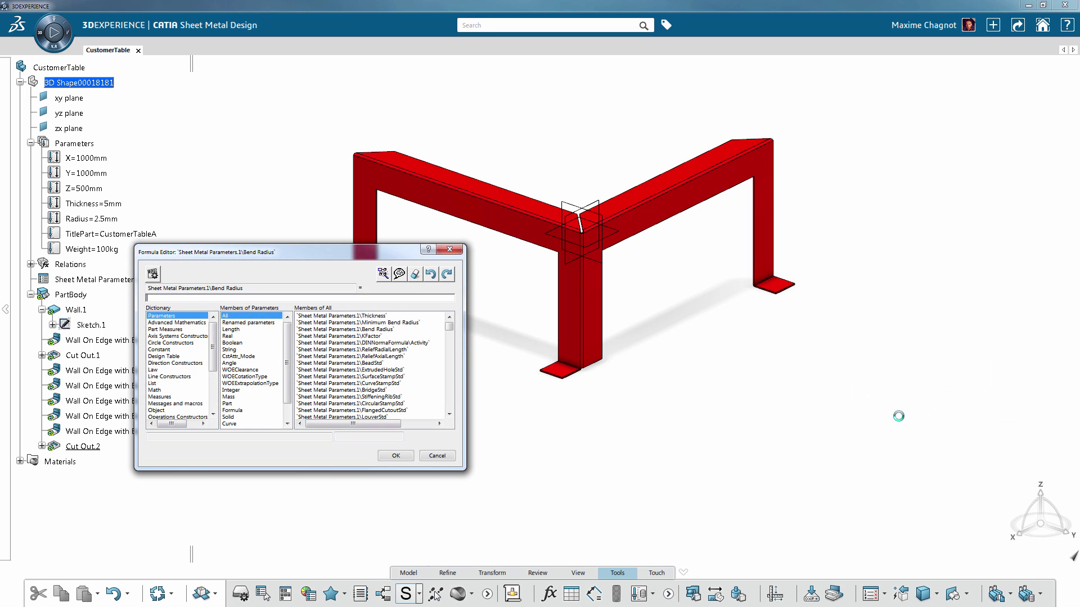
{"action": "left_click", "coordinate": [93, 220]}
{"action": "left_click", "coordinate": [97, 224]}
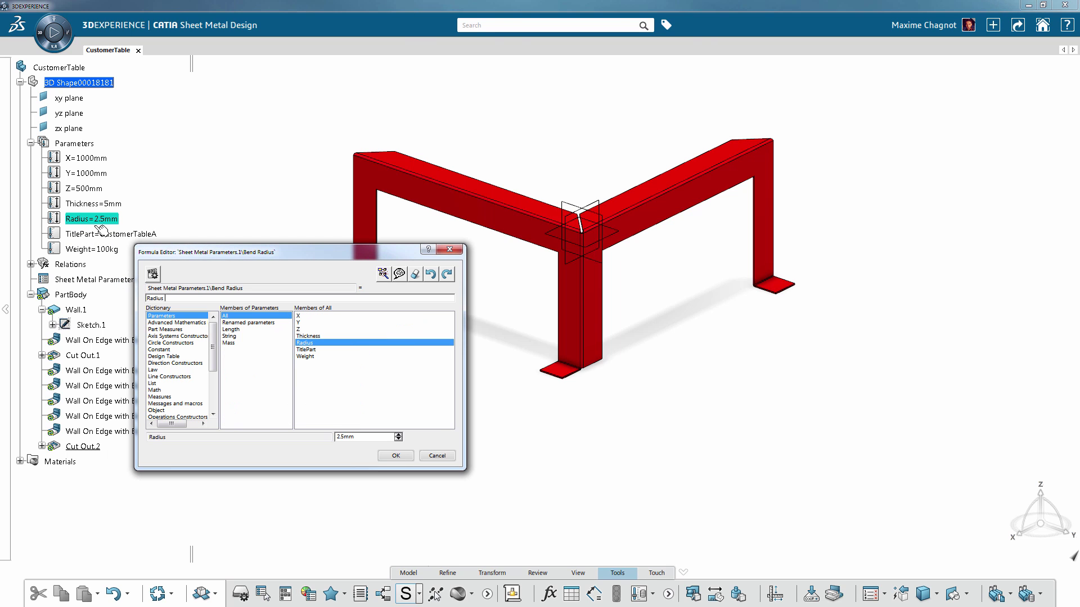
{"action": "left_click", "coordinate": [396, 456]}
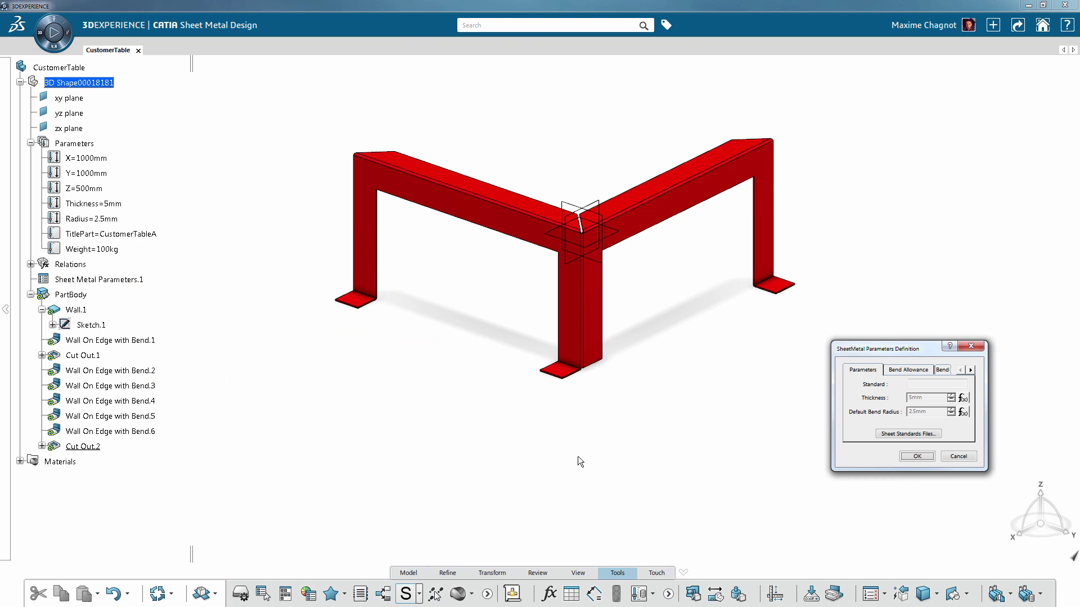
- Replace the default bend radius formula with Thickness /2
{"action": "left_click", "coordinate": [963, 413]}
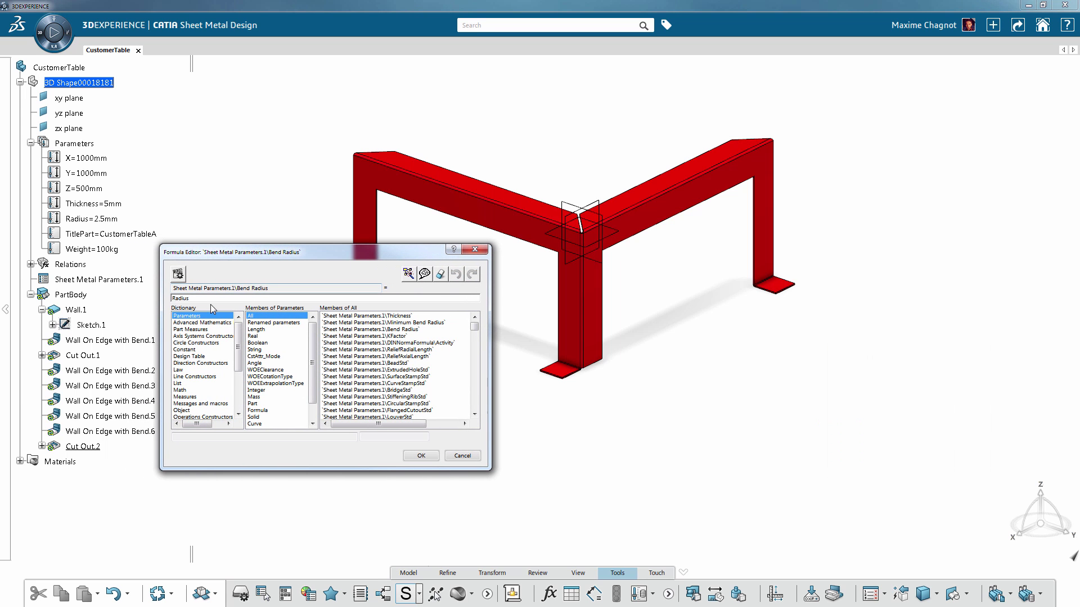
{"action": "left_click_drag", "start_coordinate": [216, 299], "coordinate": [134, 315]}
{"action": "key", "text": "BackSpace"}
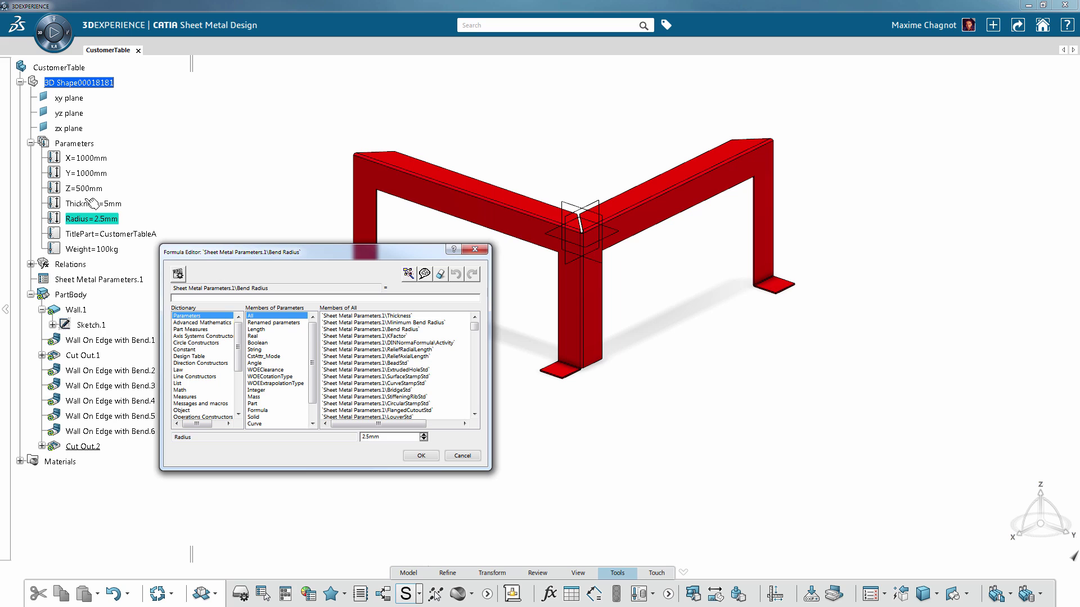
{"action": "left_click", "coordinate": [84, 204]}
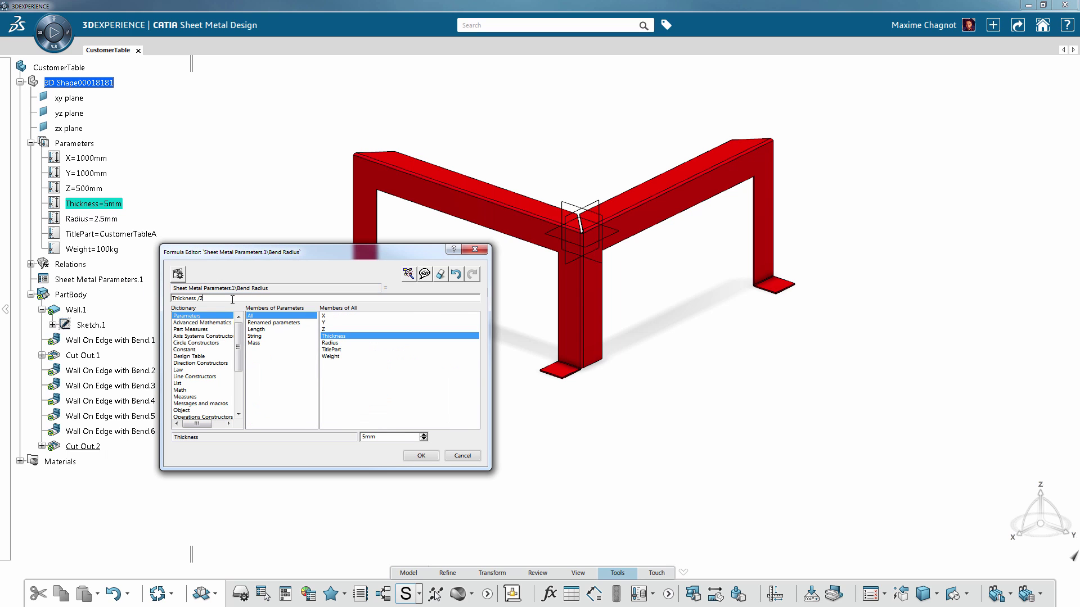
{"action": "left_click", "coordinate": [424, 456]}
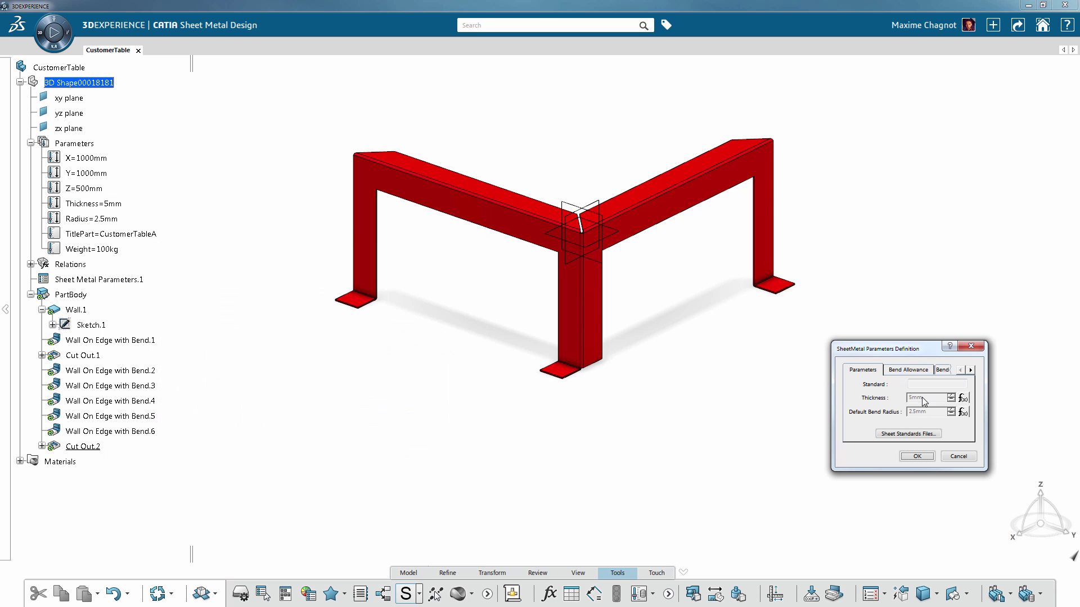
- Change the default bend radius formula back to the Radius parameter and accept the sheet metal parameters
{"action": "left_click", "coordinate": [962, 412]}
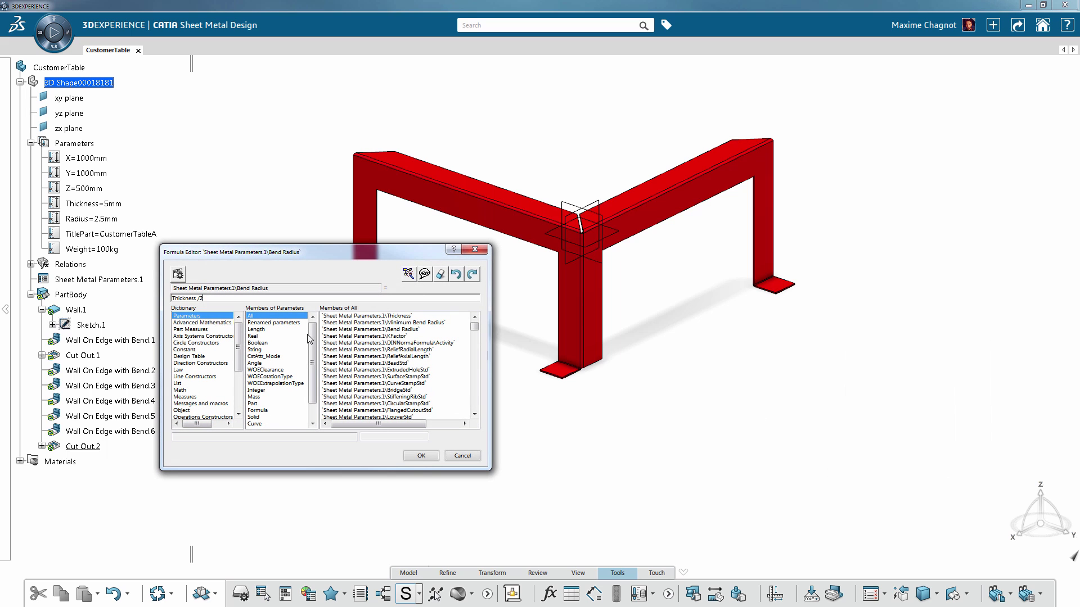
{"action": "triple_click", "coordinate": [218, 299]}
{"action": "key", "text": "Delete"}
{"action": "left_click", "coordinate": [92, 219]}
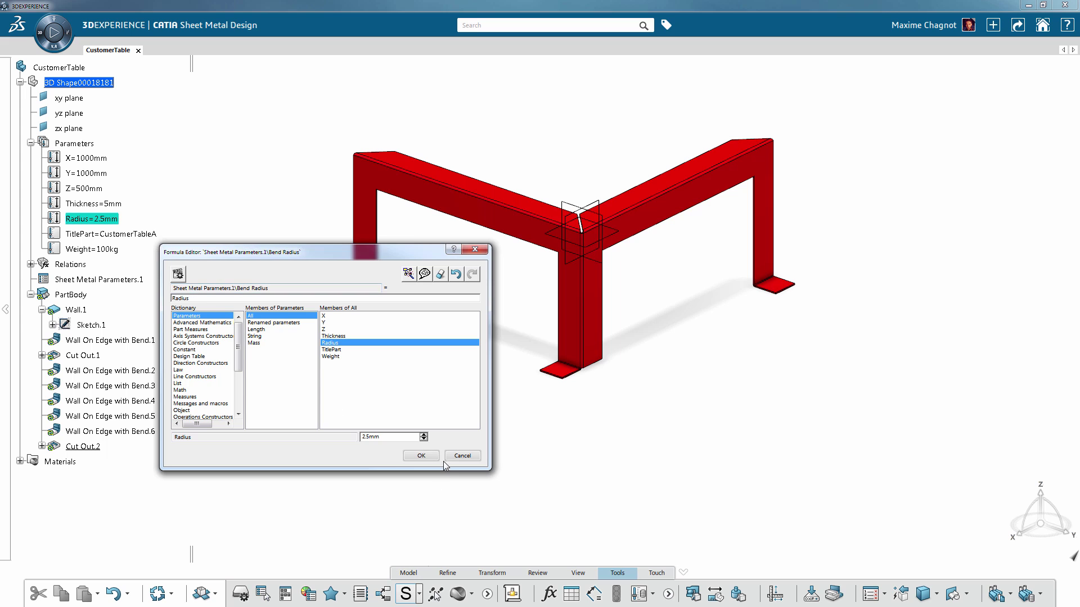
{"action": "left_click", "coordinate": [421, 456]}
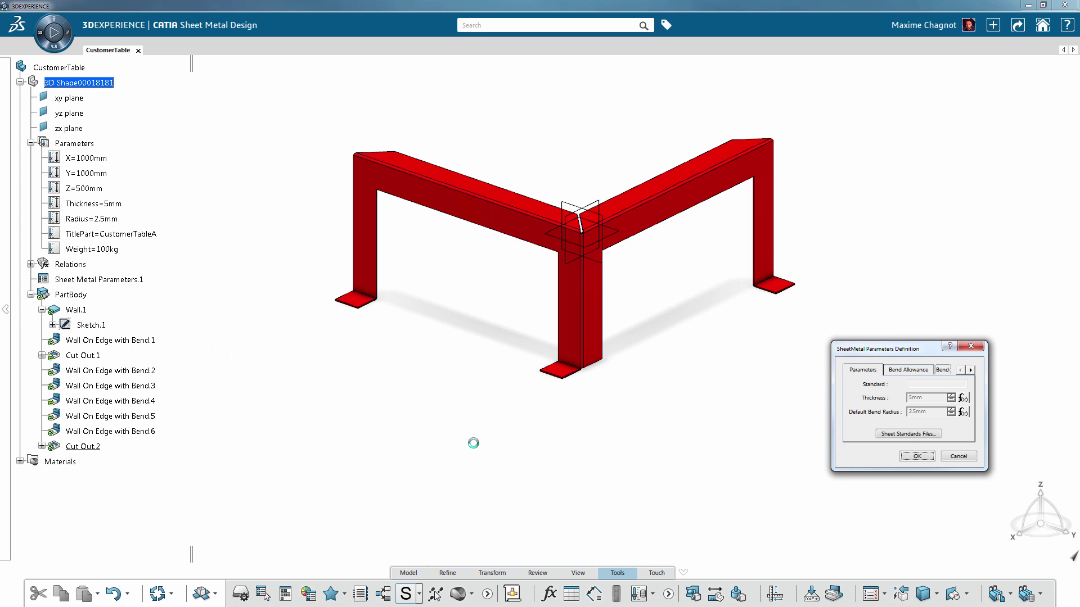
{"action": "key", "text": "Return"}
- Edit Sketch.1 of Wall.1 and link its overall horizontal length dimension to the X parameter with a formula
{"action": "middle_click_drag", "start_coordinate": [528, 462], "coordinate": [418, 421]}
{"action": "left_click", "coordinate": [93, 325]}
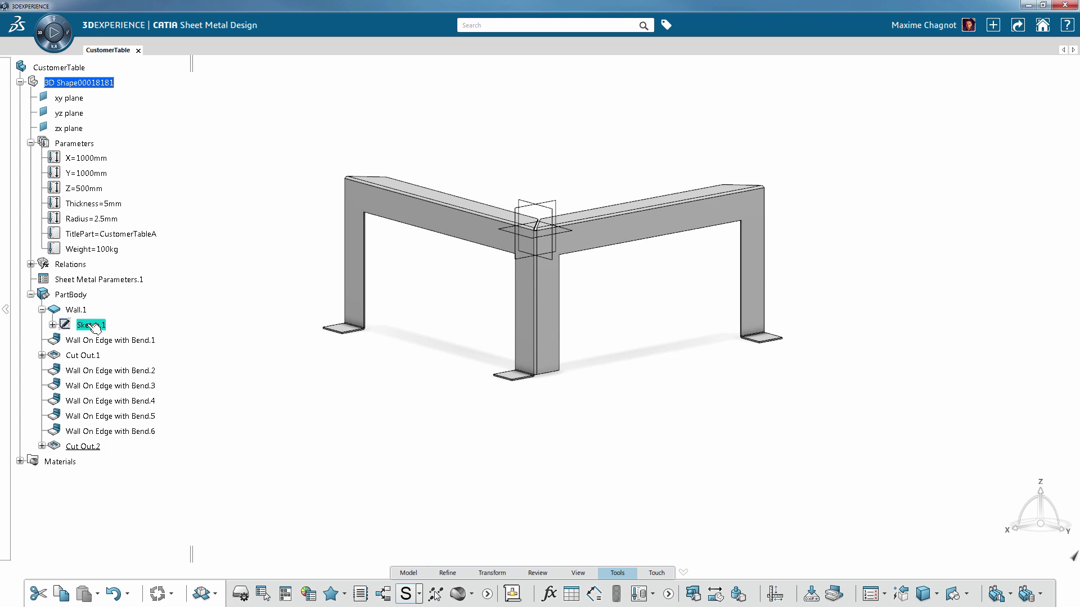
{"action": "double_click", "coordinate": [93, 326]}
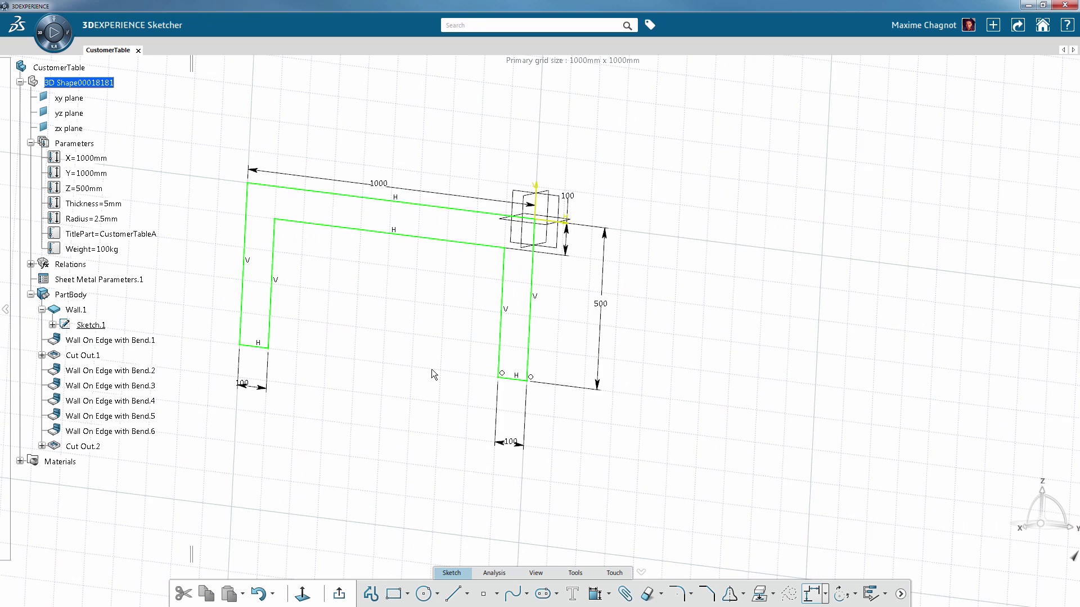
{"action": "left_click", "coordinate": [378, 219]}
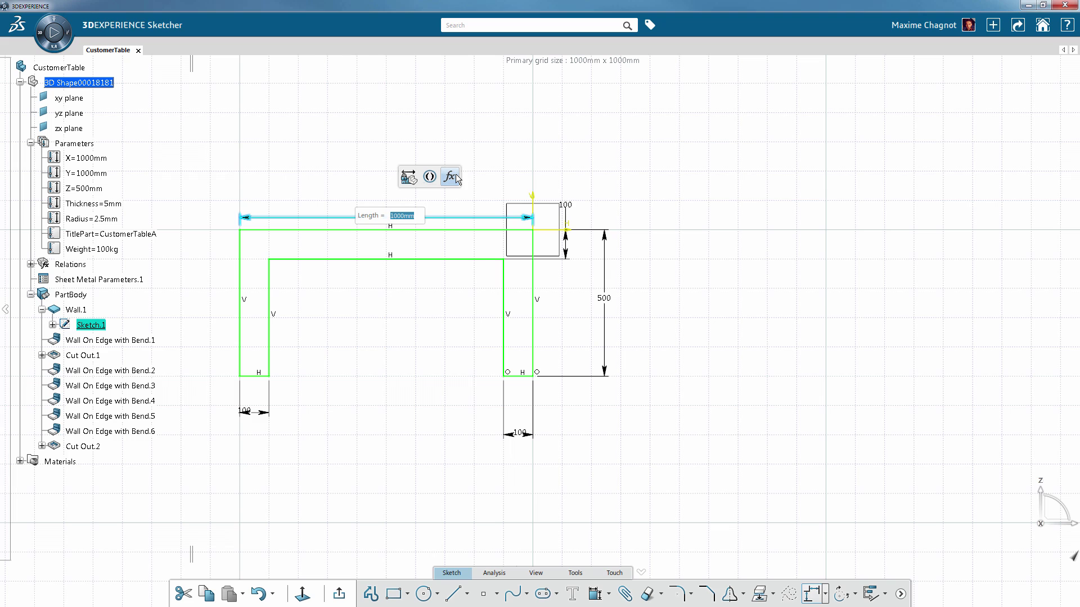
{"action": "left_click", "coordinate": [449, 177]}
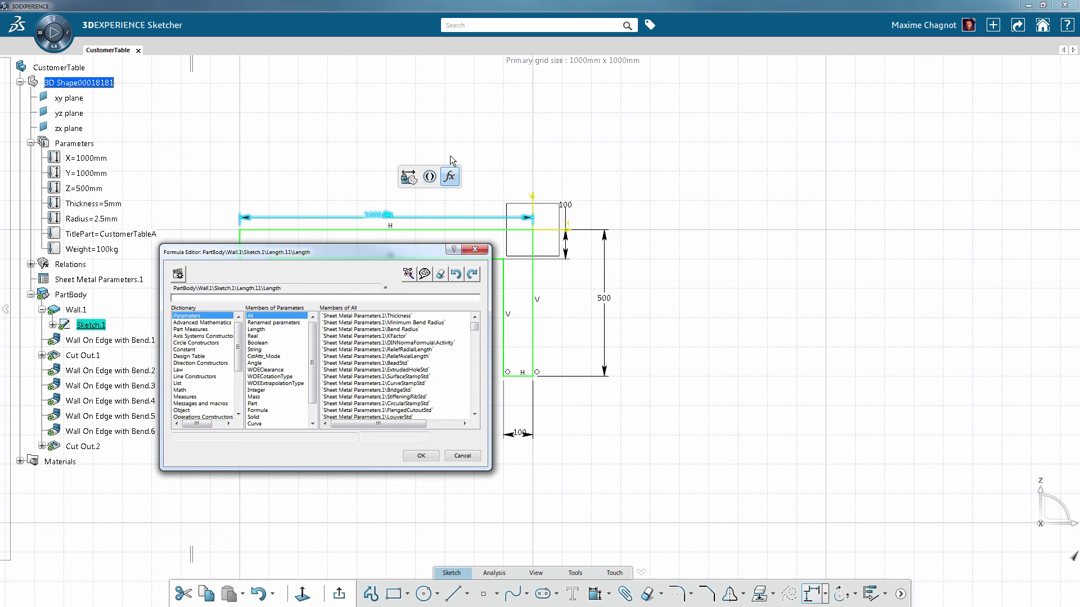
{"action": "left_click", "coordinate": [272, 323]}
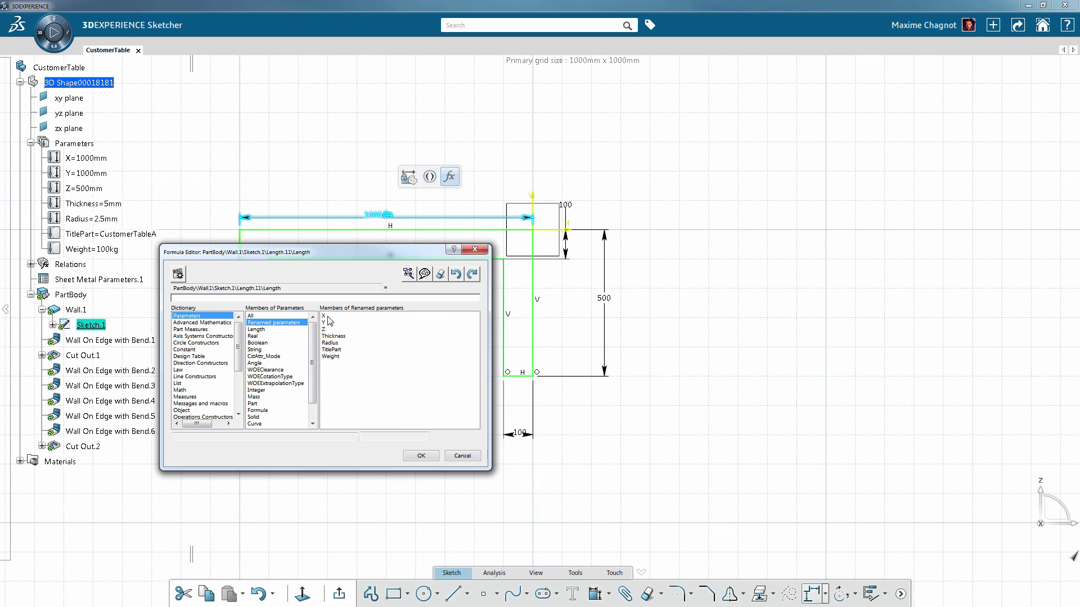
{"action": "double_click", "coordinate": [326, 316]}
{"action": "left_click", "coordinate": [421, 455]}
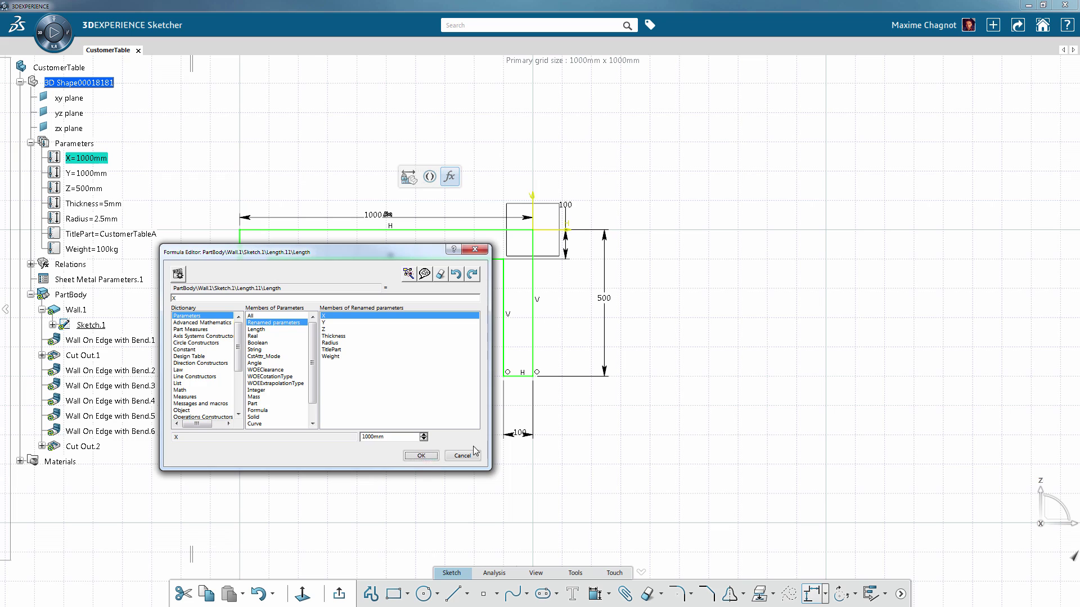
- Link the sketch's overall vertical height dimension to the Z parameter with a formula and exit the sketch
{"action": "left_click", "coordinate": [603, 298]}
{"action": "left_click", "coordinate": [680, 259]}
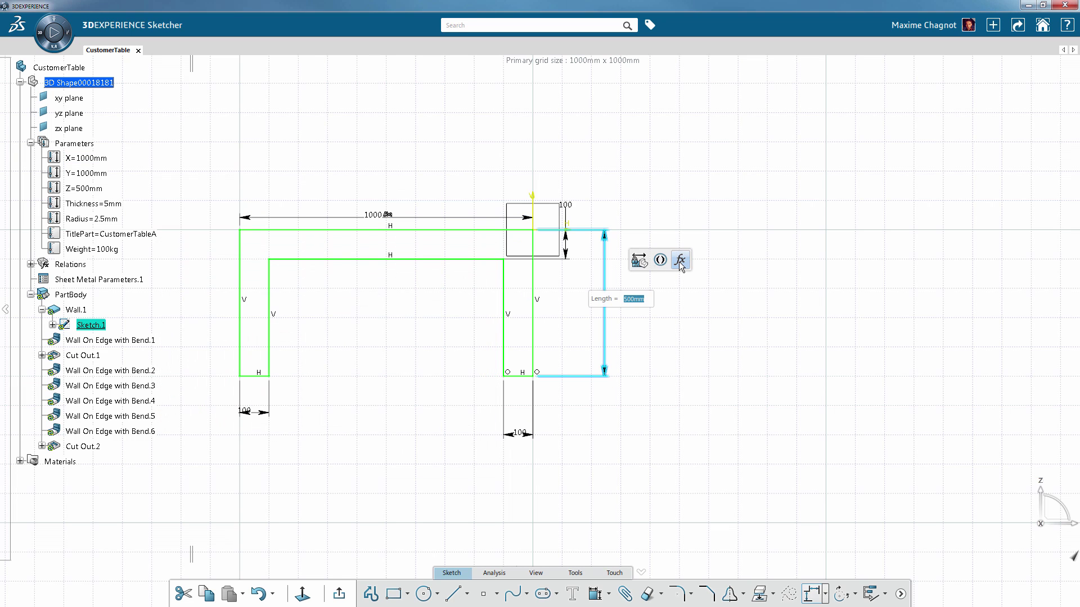
{"action": "left_click", "coordinate": [274, 323]}
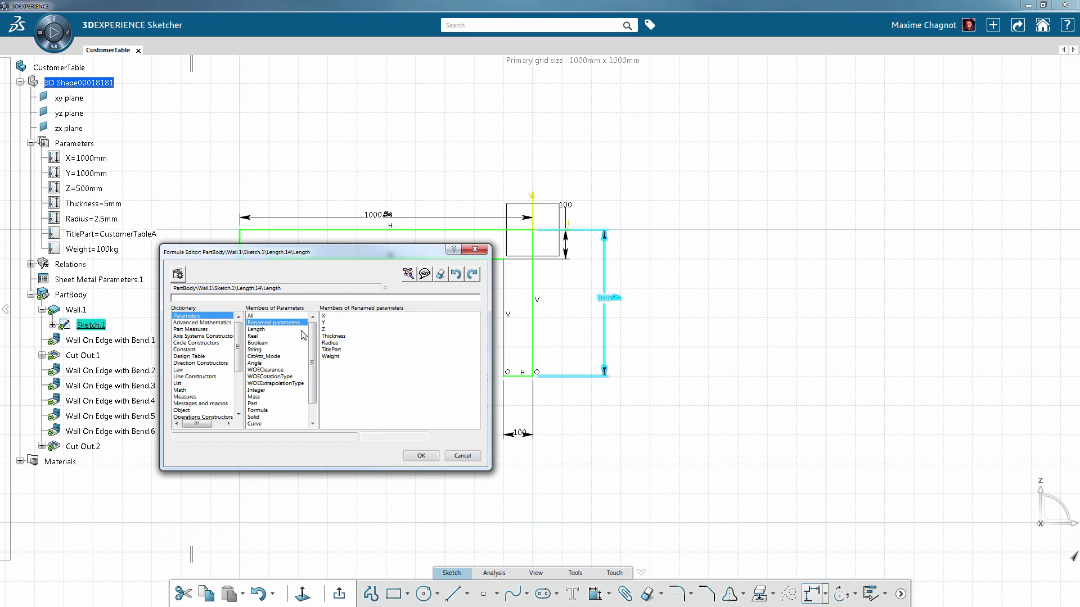
{"action": "double_click", "coordinate": [332, 329]}
{"action": "left_click", "coordinate": [421, 455]}
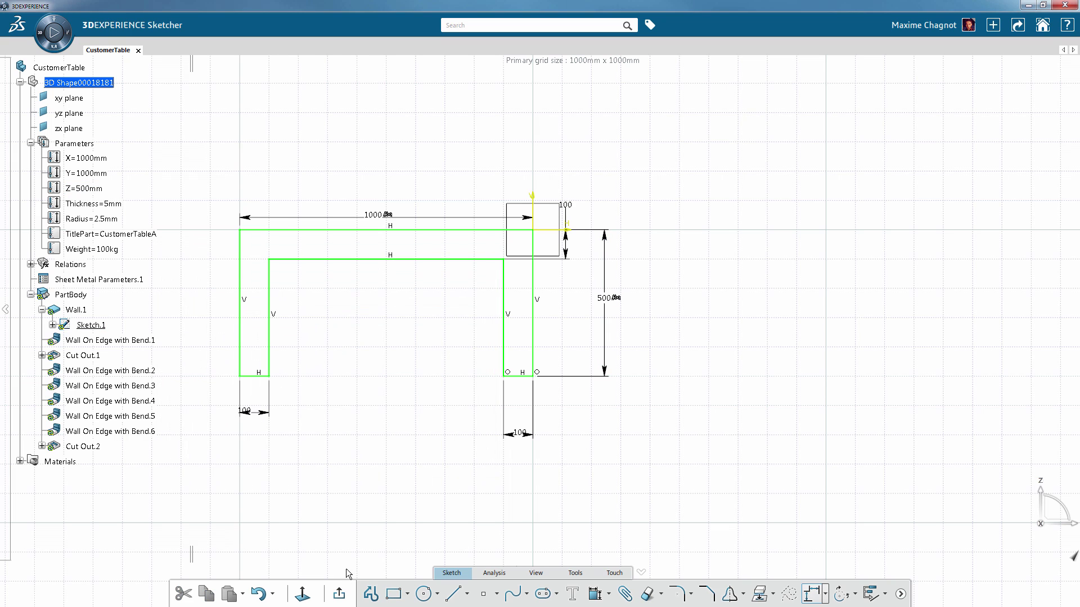
{"action": "left_click", "coordinate": [339, 594]}
- Edit Wall On Edge with Bend.1 and link its height to the Y parameter with a formula
{"action": "double_click", "coordinate": [101, 340]}
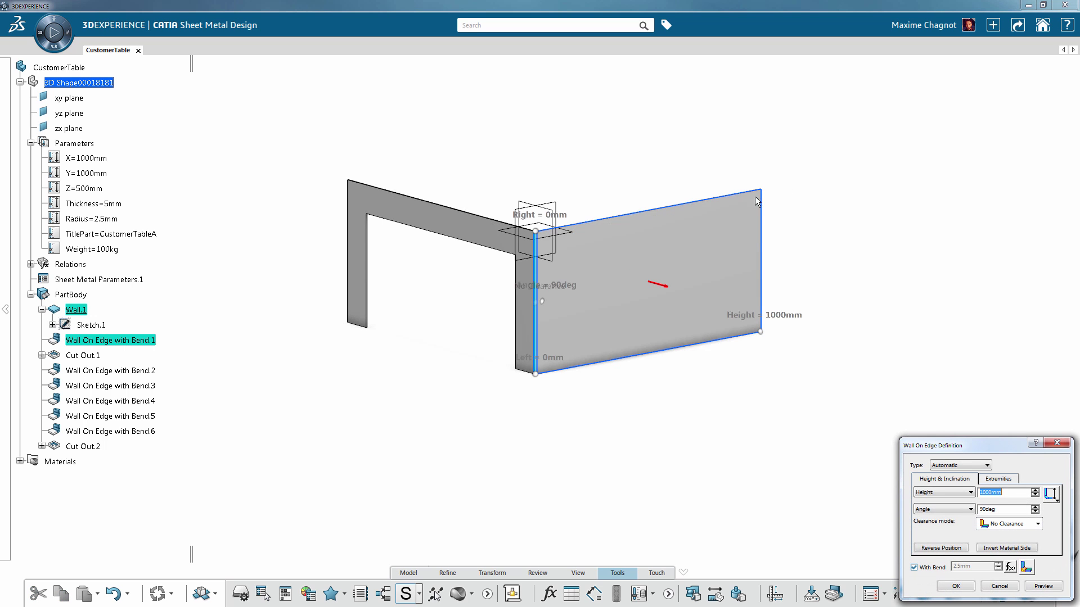
{"action": "right_click", "coordinate": [1015, 492]}
{"action": "left_click", "coordinate": [1048, 349]}
{"action": "left_click", "coordinate": [274, 323]}
{"action": "double_click", "coordinate": [325, 323]}
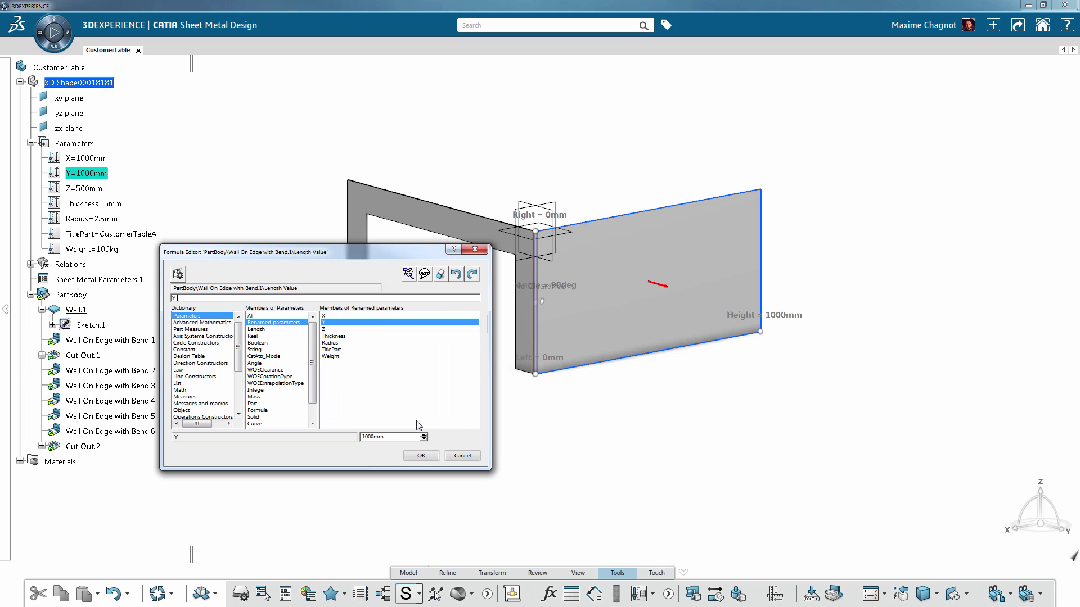
{"action": "left_click", "coordinate": [421, 456]}
{"action": "left_click", "coordinate": [955, 586]}
{"action": "middle_click_drag", "start_coordinate": [479, 432], "coordinate": [350, 453]}
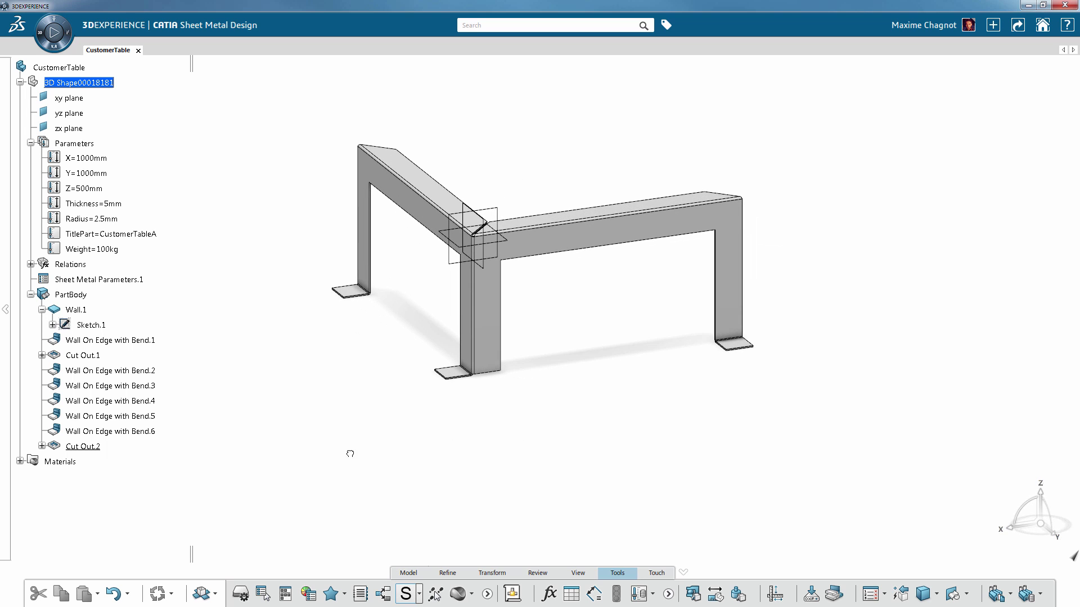
{"action": "left_click", "coordinate": [42, 446]}
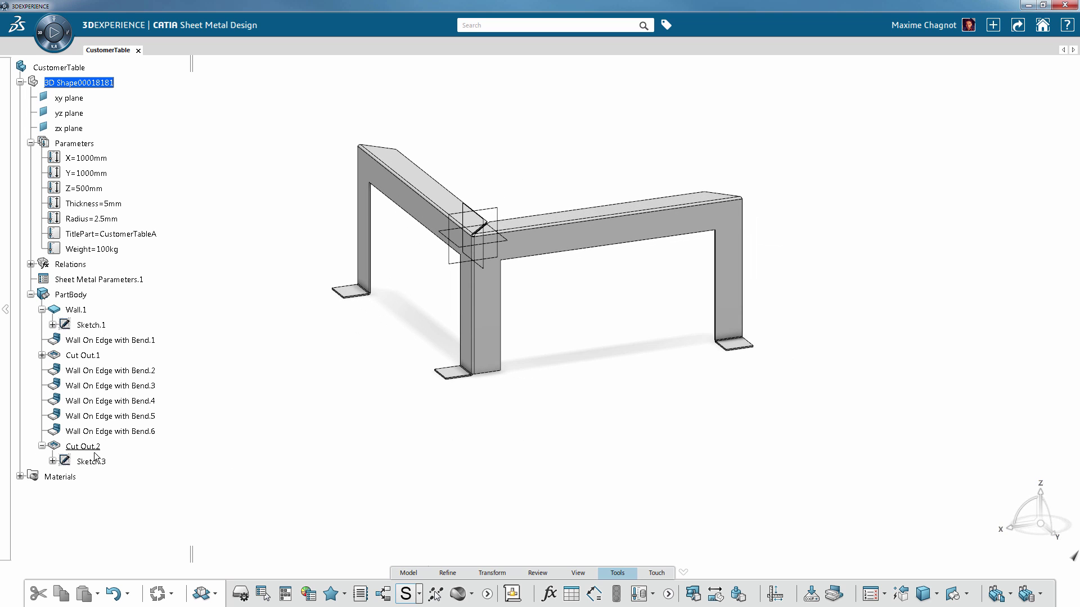
{"action": "left_click", "coordinate": [41, 446]}
{"action": "mouse_move", "coordinate": [259, 428]}
{"action": "middle_mouse_down"}
{"action": "mouse_move", "coordinate": [268, 406]}
{"action": "mouse_move", "coordinate": [246, 298]}
{"action": "middle_mouse_up"}
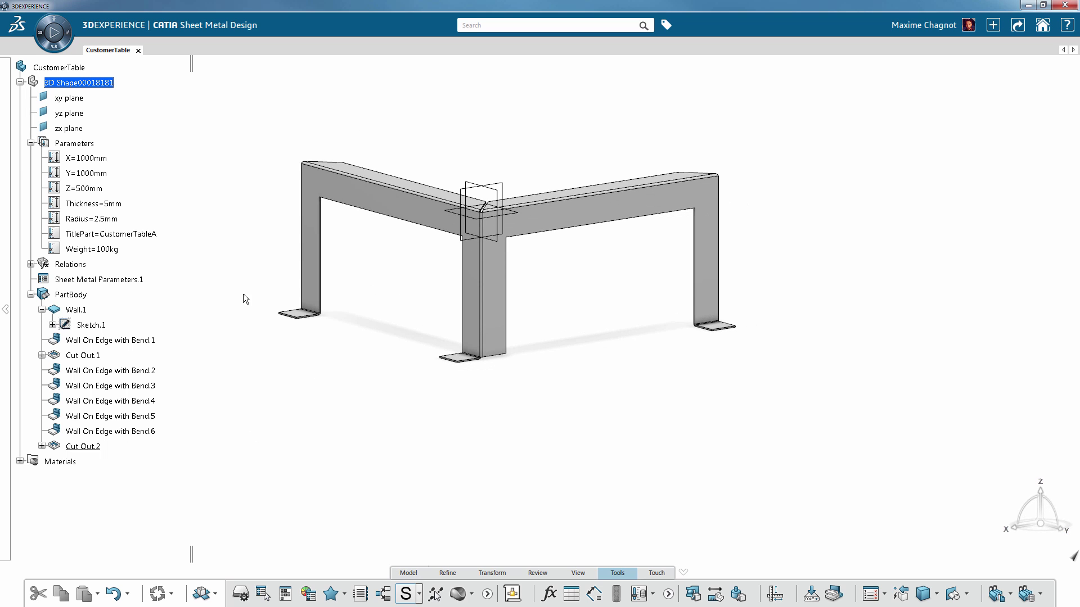
- Set the Y parameter to 1500 mm to test how the frame updates
{"action": "double_click", "coordinate": [98, 173]}
{"action": "type", "text": "1500"}
{"action": "key", "text": "Return"}
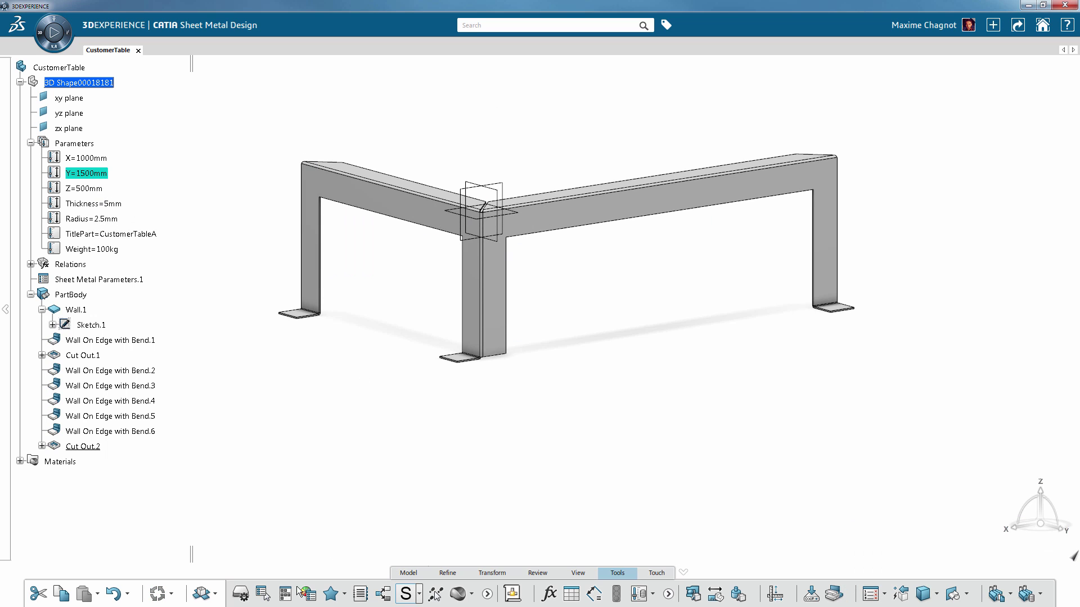
{"action": "left_click", "coordinate": [409, 573]}
{"action": "middle_click_drag", "start_coordinate": [410, 388], "coordinate": [342, 412]}
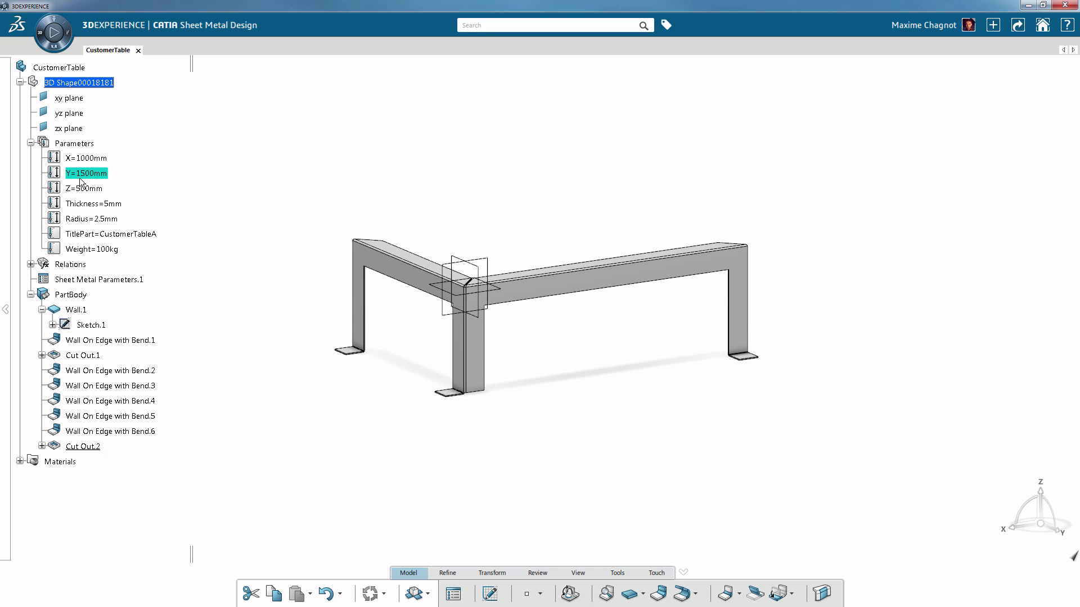
{"action": "middle_click_drag", "start_coordinate": [573, 273], "coordinate": [398, 365]}
{"action": "middle_click_drag", "start_coordinate": [531, 378], "coordinate": [625, 378]}
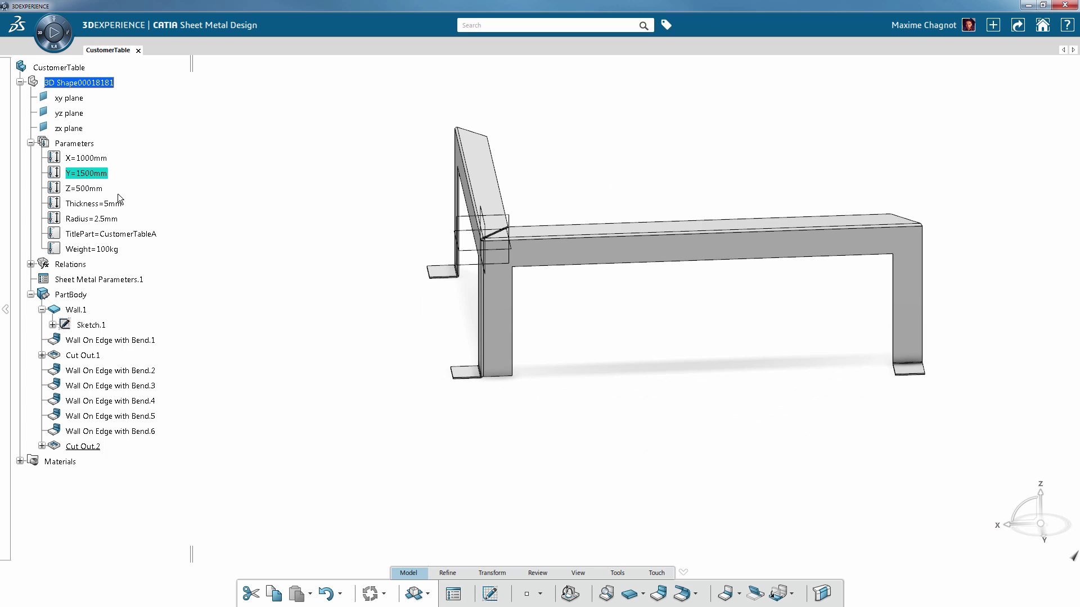
- Set the Y parameter back to 1000 mm
{"action": "double_click", "coordinate": [107, 174]}
{"action": "type", "text": "100"}
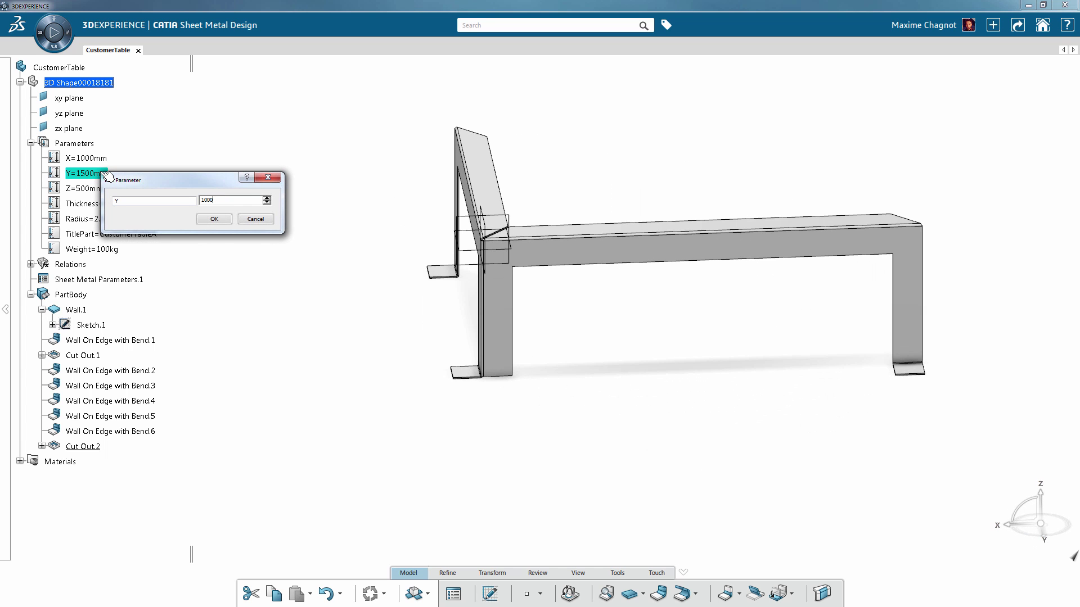
{"action": "type", "text": "0"}
{"action": "key", "text": "Return"}
{"action": "middle_click_drag", "start_coordinate": [377, 478], "coordinate": [555, 468]}
- Create a vertical design table named DesignTable_CustomerTable from the current parameter values, with an empty comment
{"action": "left_click", "coordinate": [618, 573]}
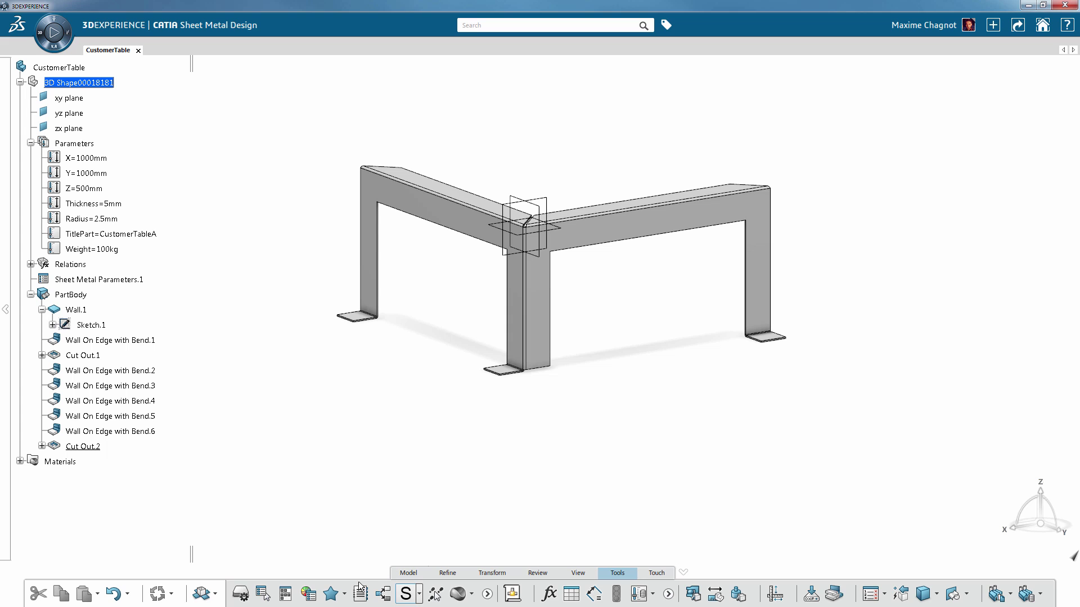
{"action": "left_click", "coordinate": [569, 594]}
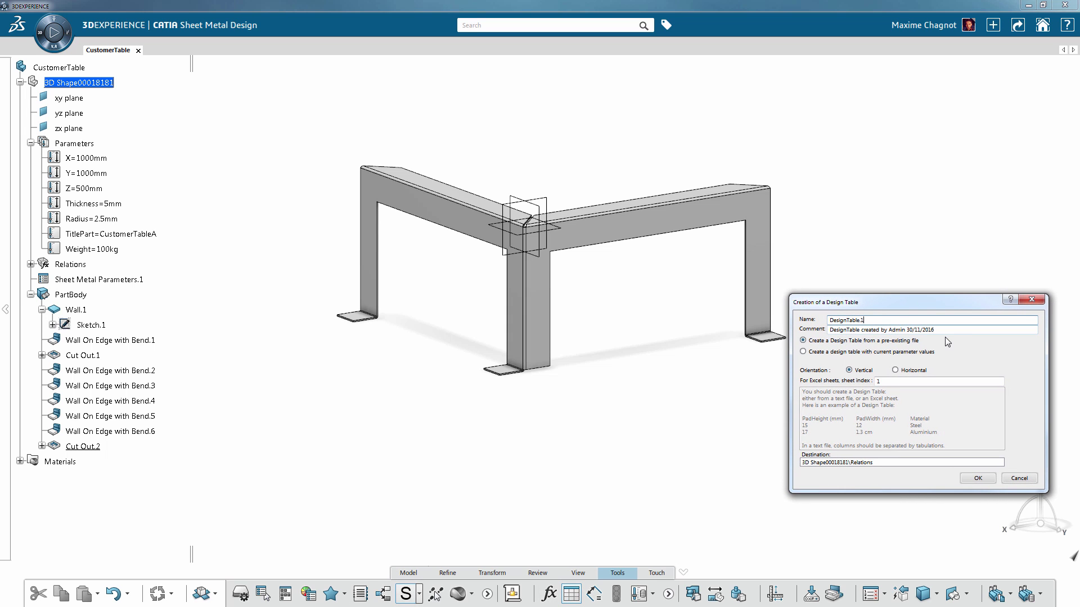
{"action": "key", "text": "Tab"}
{"action": "key", "text": "BackSpace"}
{"action": "left_click", "coordinate": [903, 320]}
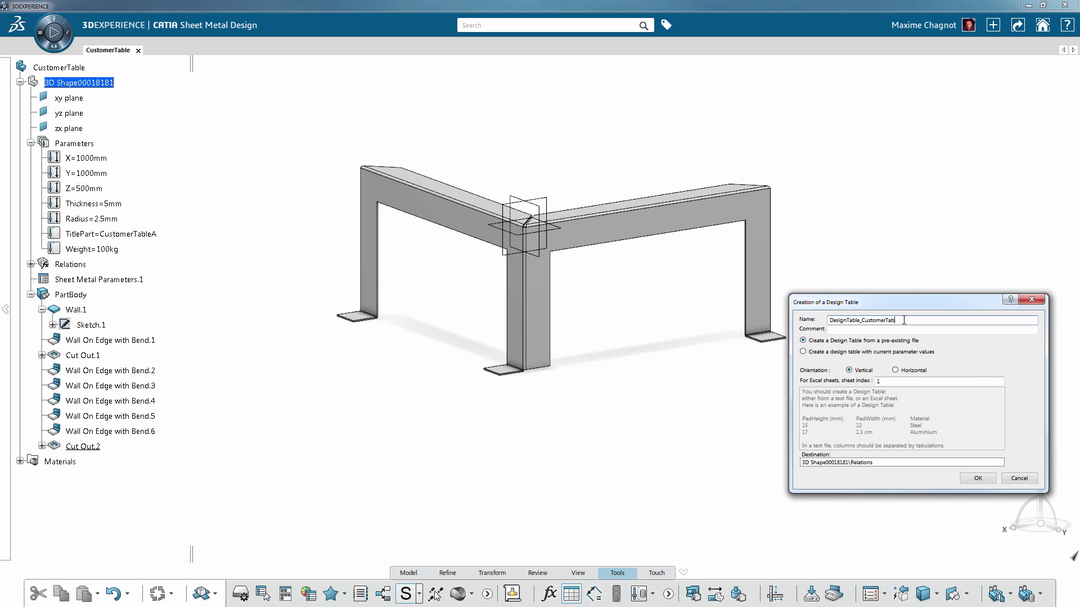
{"action": "left_click", "coordinate": [836, 353]}
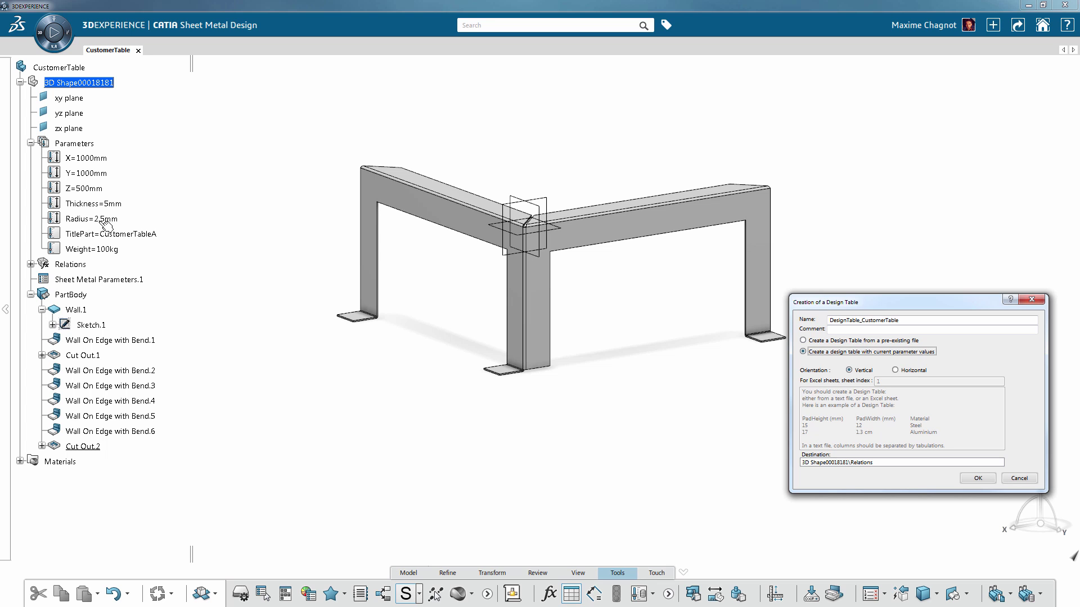
{"action": "left_click", "coordinate": [978, 478]}
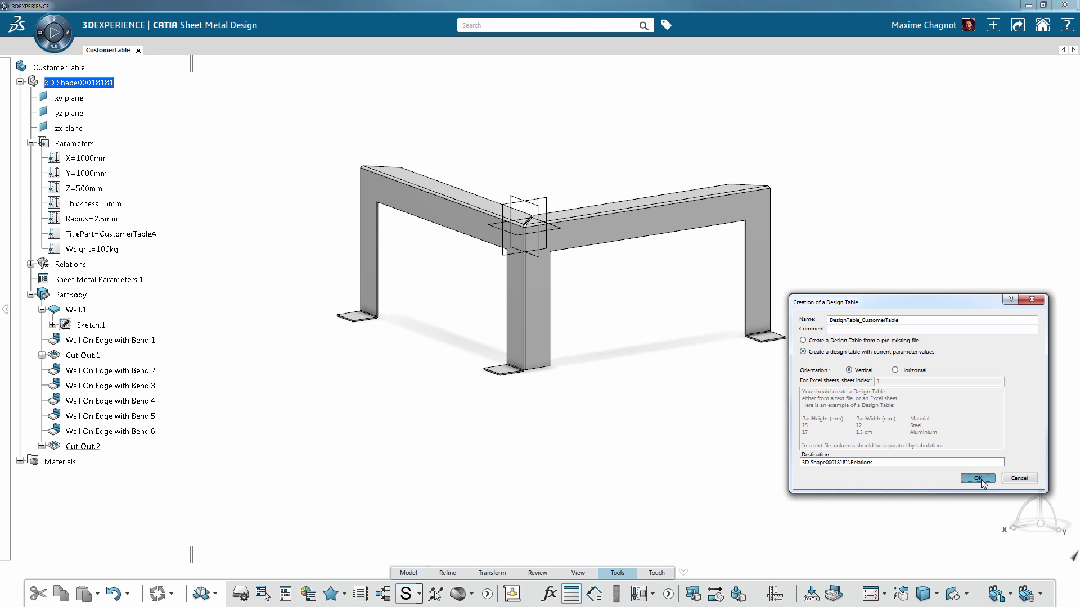
- Filter the available parameters to renamed parameters and insert TitlePart as the design table's first column
{"action": "left_click_drag", "start_coordinate": [796, 285], "coordinate": [775, 271]}
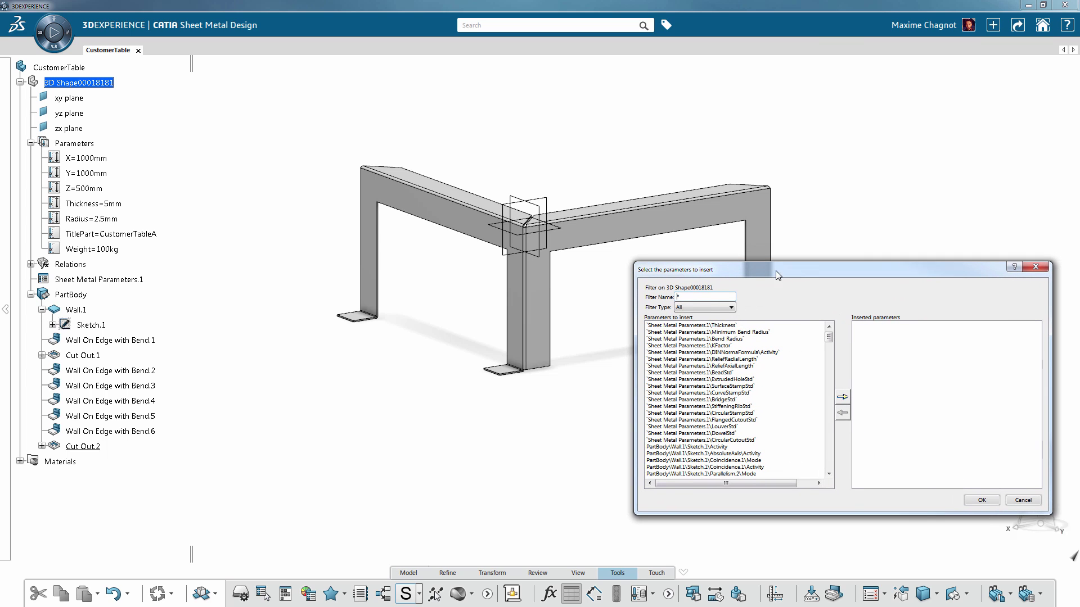
{"action": "left_click", "coordinate": [714, 307]}
{"action": "left_click", "coordinate": [711, 324]}
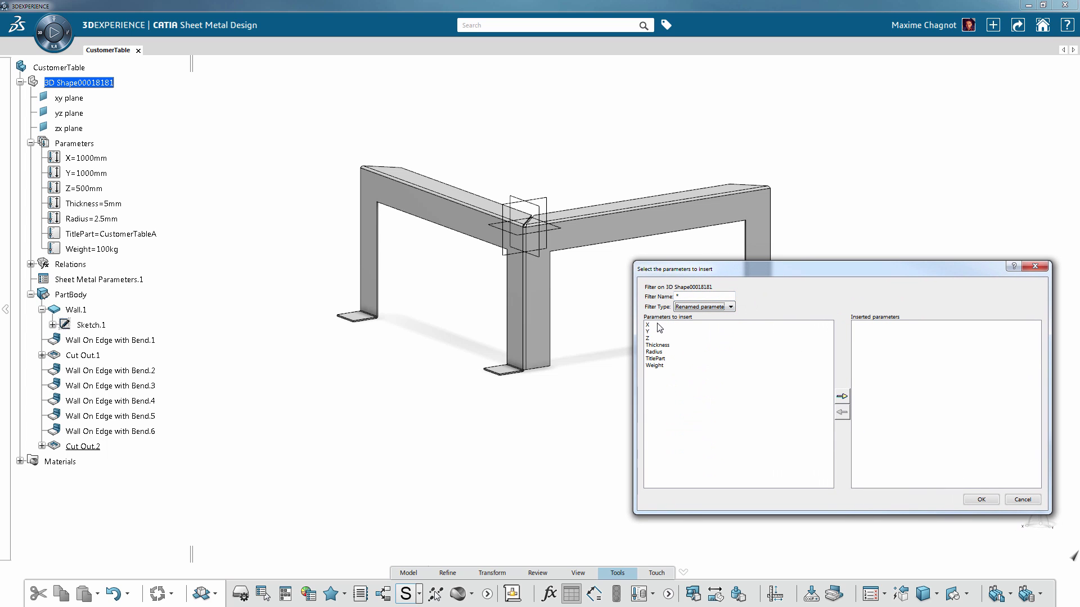
{"action": "left_click", "coordinate": [663, 347]}
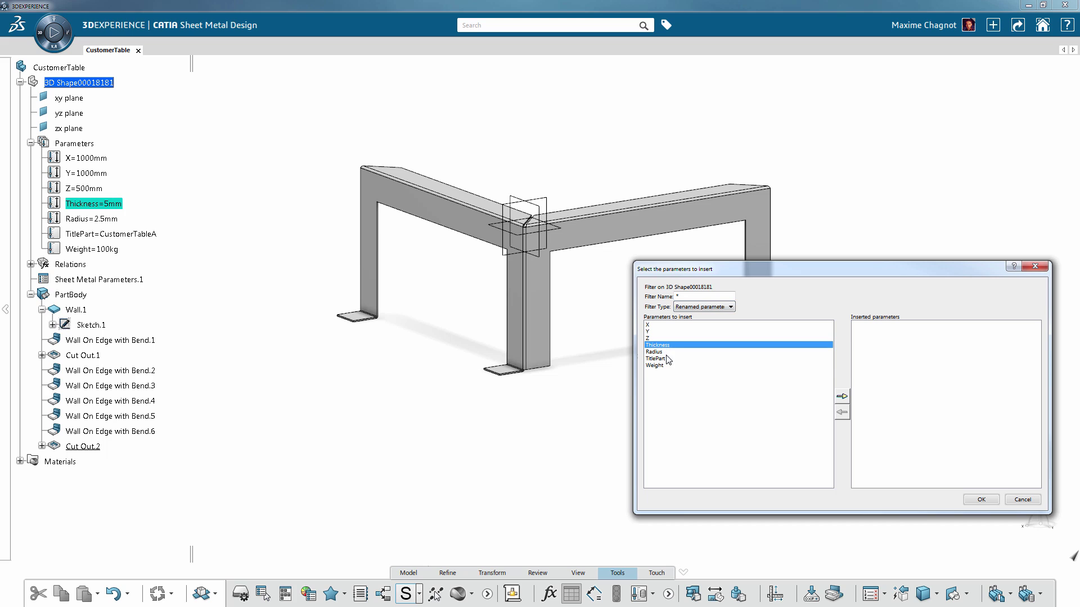
{"action": "left_click", "coordinate": [655, 359]}
{"action": "left_click", "coordinate": [842, 397]}
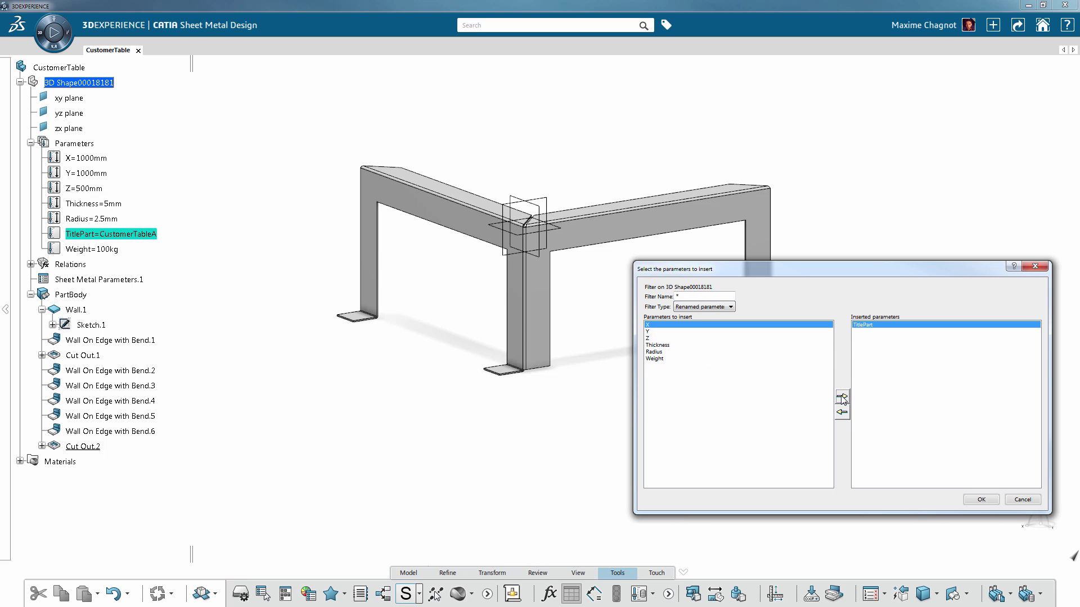
- Insert X, Y, Z, Thickness and Radius into the design table and accept the selection
{"action": "left_click", "coordinate": [842, 398]}
{"action": "left_click", "coordinate": [842, 398]}
{"action": "left_click", "coordinate": [841, 398]}
{"action": "left_click", "coordinate": [841, 397]}
{"action": "left_click", "coordinate": [842, 397]}
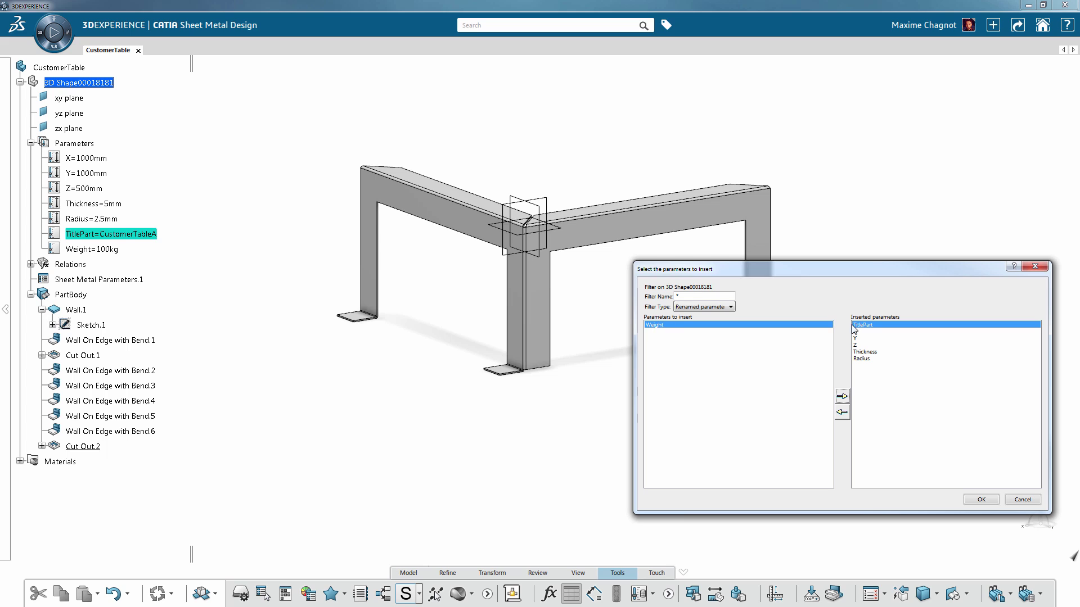
{"action": "left_click", "coordinate": [981, 500]}
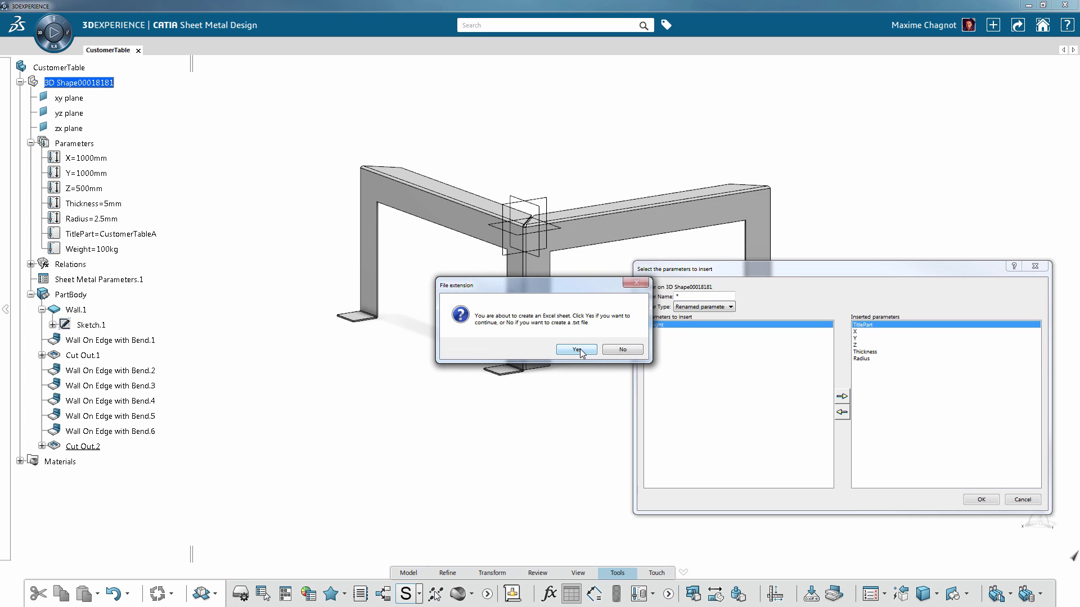
- Create the design table as an Excel sheet and title its document DesignTable_CustomerTable
{"action": "left_click", "coordinate": [577, 350]}
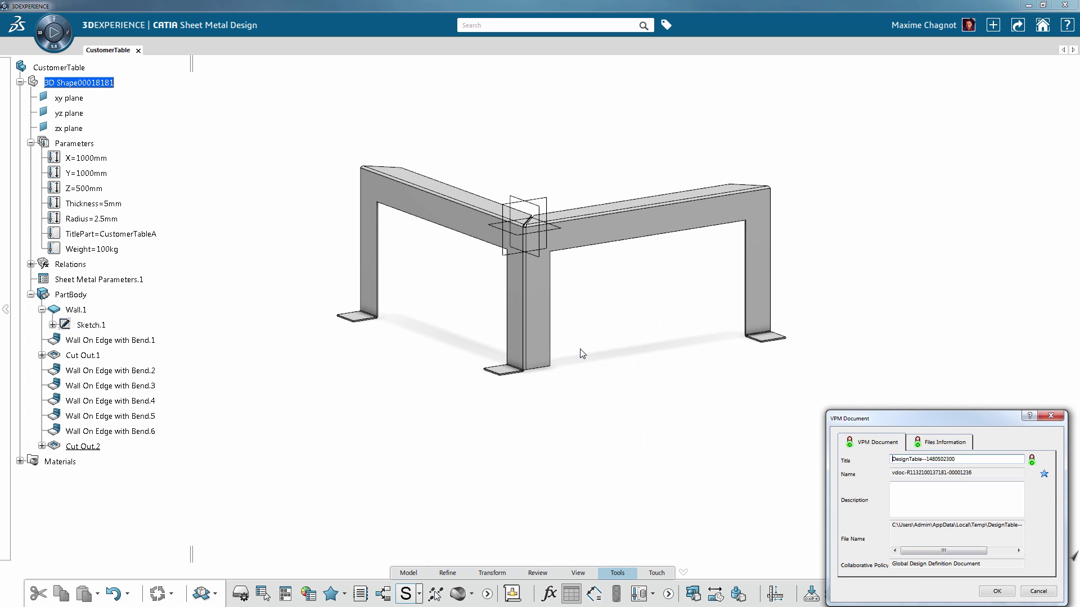
{"action": "left_click_drag", "start_coordinate": [988, 460], "coordinate": [929, 465]}
{"action": "type", "text": "_Cu"}
{"action": "left_click", "coordinate": [996, 591]}
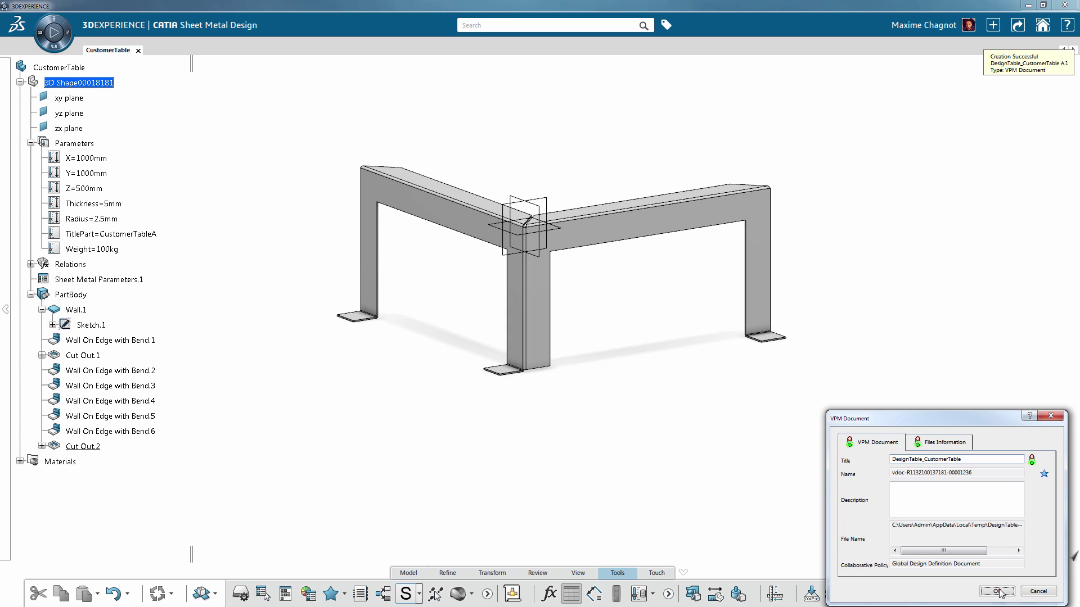
{"action": "left_click", "coordinate": [997, 591]}
- Open the design table for editing in Excel and fit columns A to F to their contents
{"action": "left_click_drag", "start_coordinate": [825, 235], "coordinate": [848, 241]}
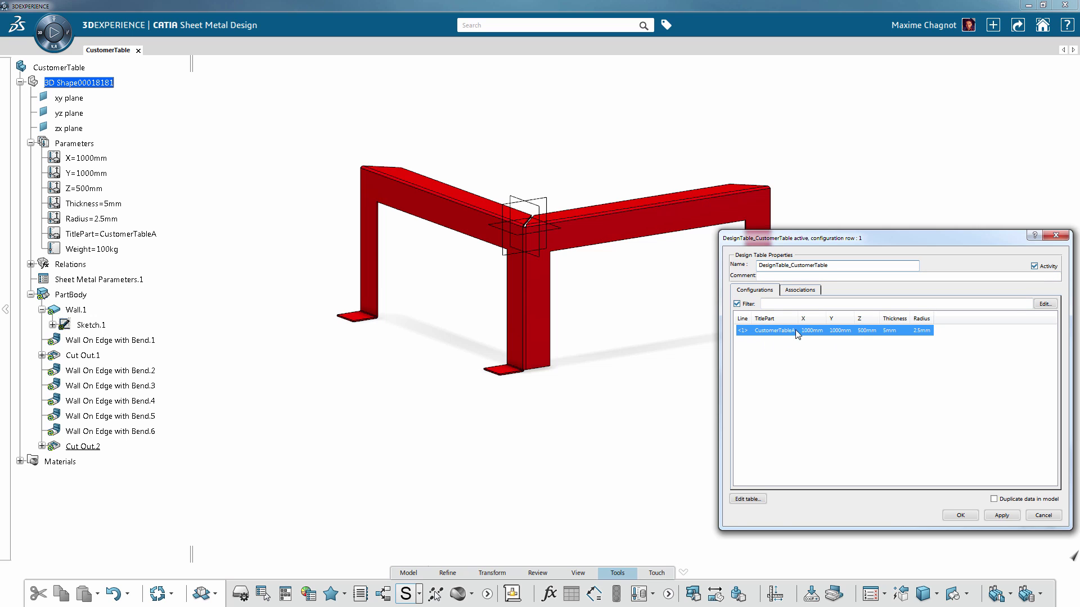
{"action": "left_click", "coordinate": [746, 499]}
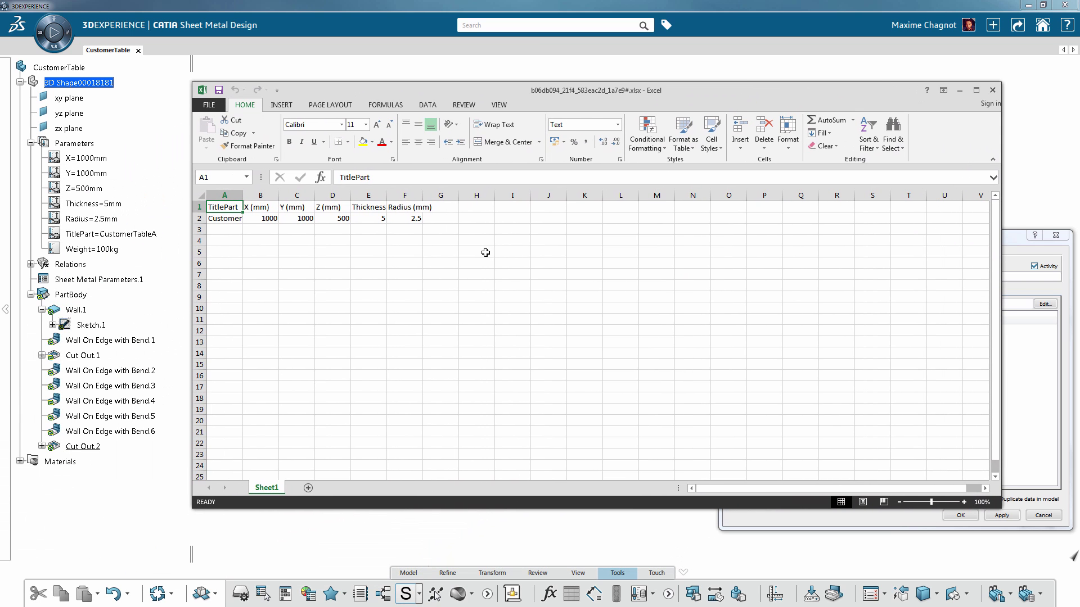
{"action": "double_click", "coordinate": [242, 195]}
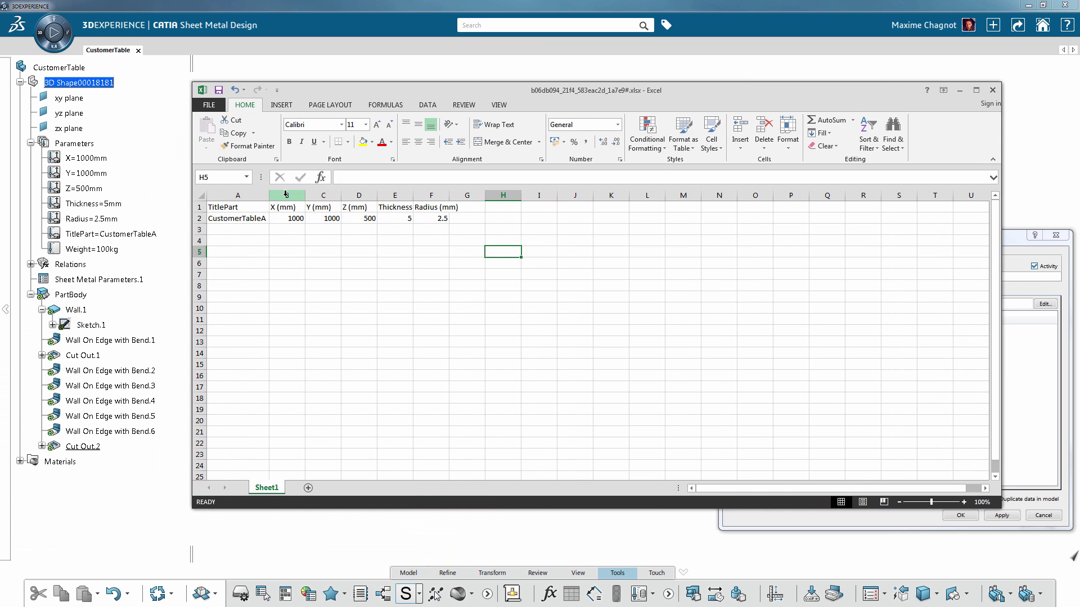
{"action": "double_click", "coordinate": [304, 195]}
{"action": "double_click", "coordinate": [334, 195]}
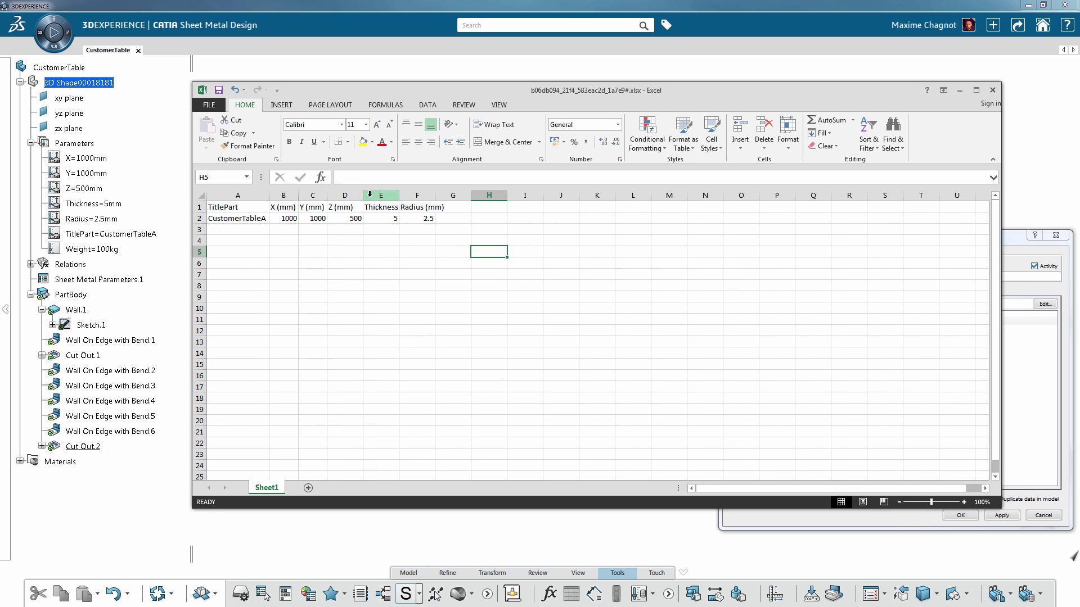
{"action": "double_click", "coordinate": [362, 195]}
{"action": "double_click", "coordinate": [391, 195]}
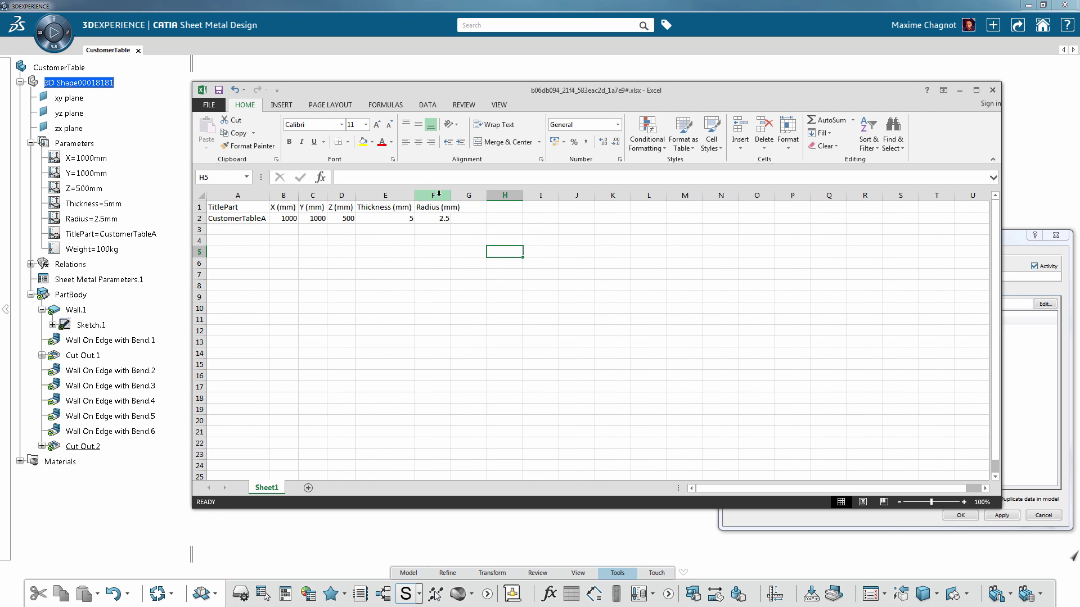
{"action": "double_click", "coordinate": [450, 195]}
- Copy the CustomerTableA configuration from row 2 into row 3 across columns A to F
{"action": "left_click", "coordinate": [234, 221]}
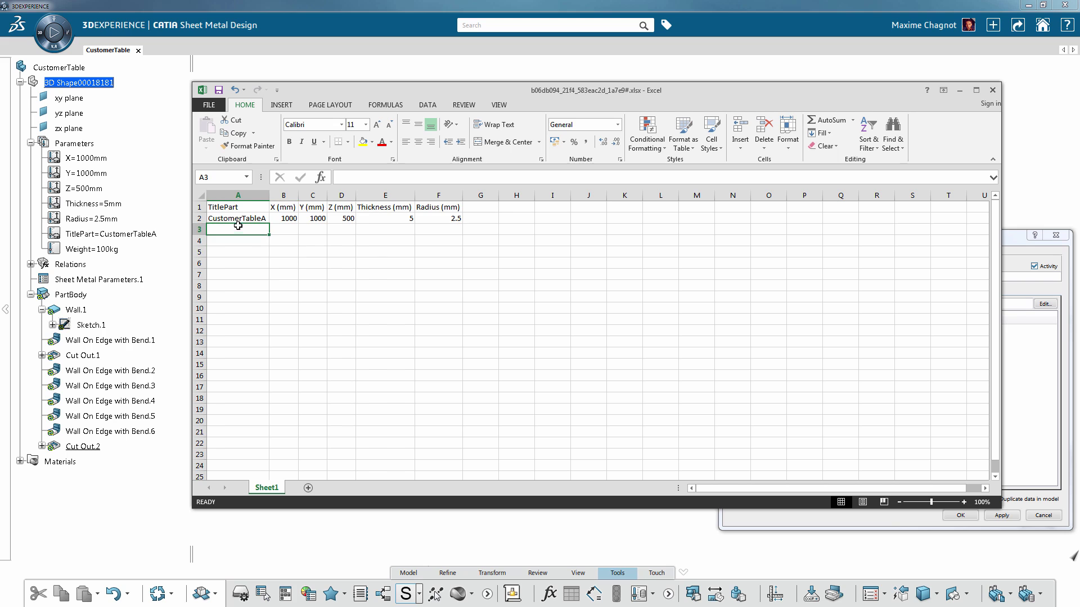
{"action": "left_click_drag", "start_coordinate": [407, 219], "coordinate": [465, 223]}
{"action": "left_click", "coordinate": [423, 231]}
{"action": "left_click_drag", "start_coordinate": [227, 219], "coordinate": [465, 230]}
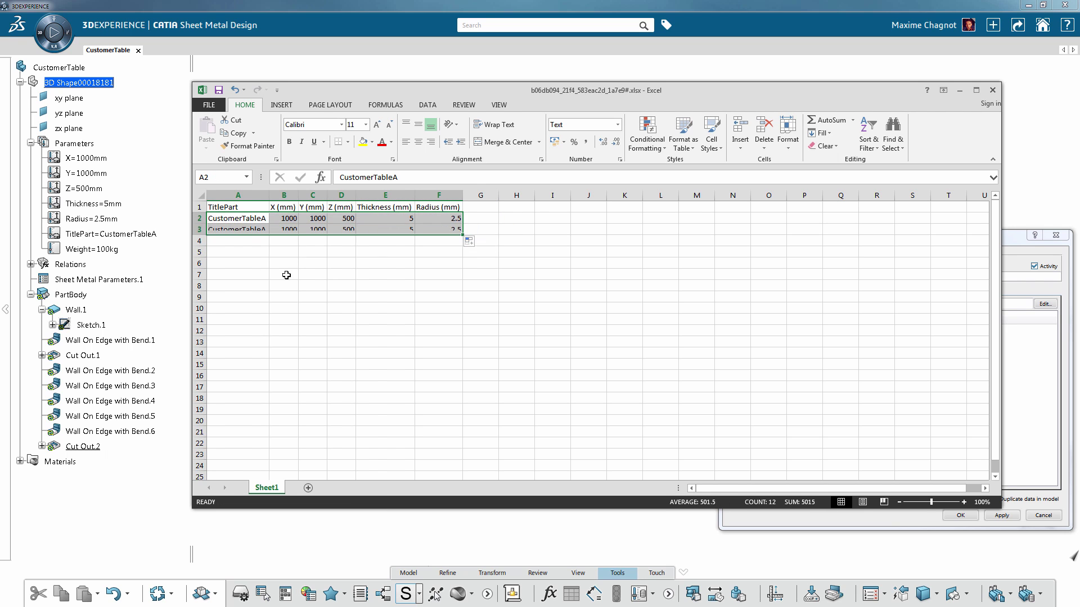
- Rename the copied configuration in cell A3 to CustomerTableB
{"action": "left_click", "coordinate": [261, 274]}
{"action": "left_click", "coordinate": [232, 229]}
{"action": "left_click", "coordinate": [415, 177]}
{"action": "key", "text": "BackSpace"}
{"action": "type", "text": "B"}
{"action": "left_click", "coordinate": [342, 251]}
- Set both the X and Y values of the CustomerTableB configuration to 1500 mm
{"action": "left_click", "coordinate": [291, 228]}
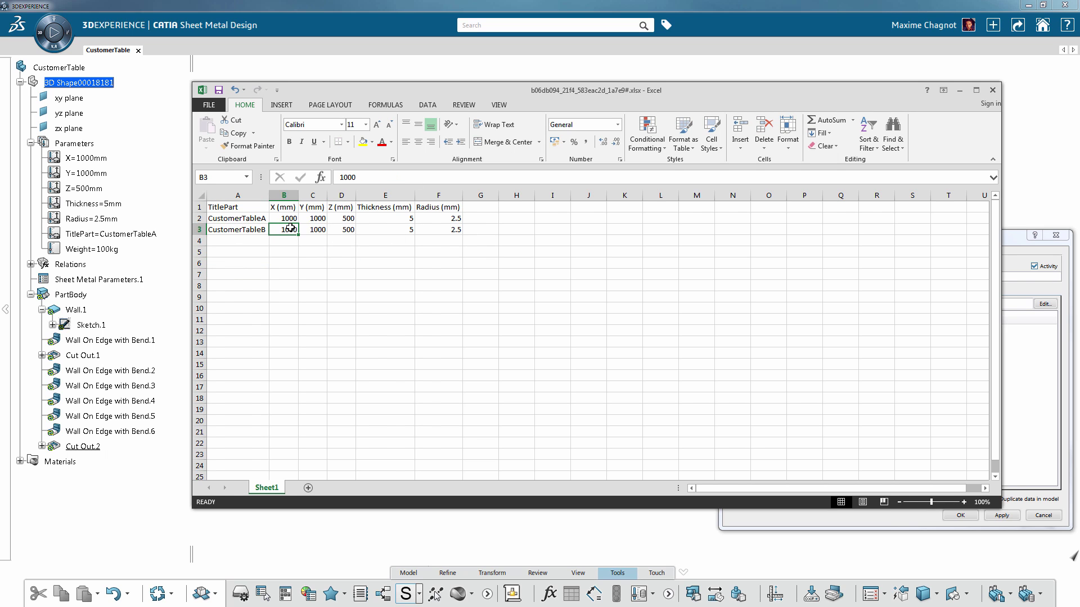
{"action": "type", "text": "1"}
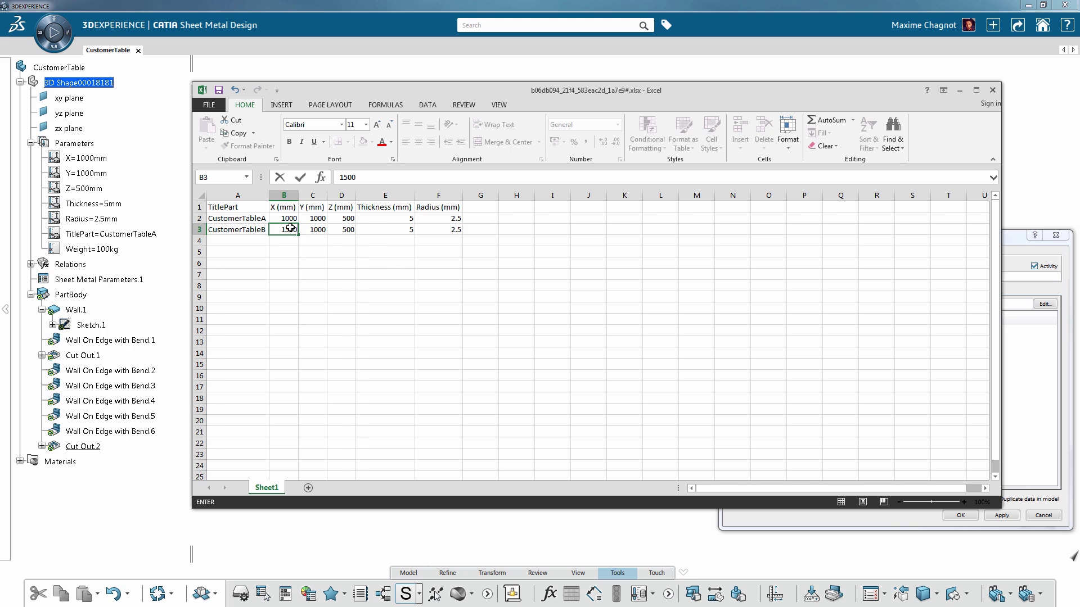
{"action": "type", "text": "500"}
{"action": "key", "text": "Tab"}
{"action": "type", "text": "1500"}
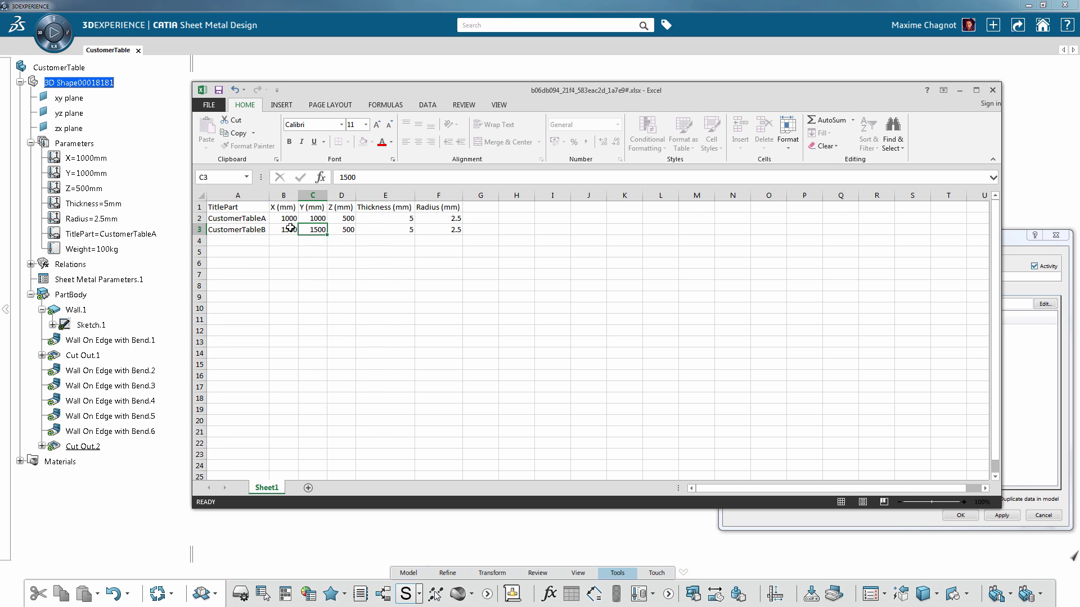
- Set the CustomerTableB row's Z to 600, Thickness to 6 and Radius to 3 in the design table spreadsheet
{"action": "key", "text": "Tab"}
{"action": "type", "text": "60"}
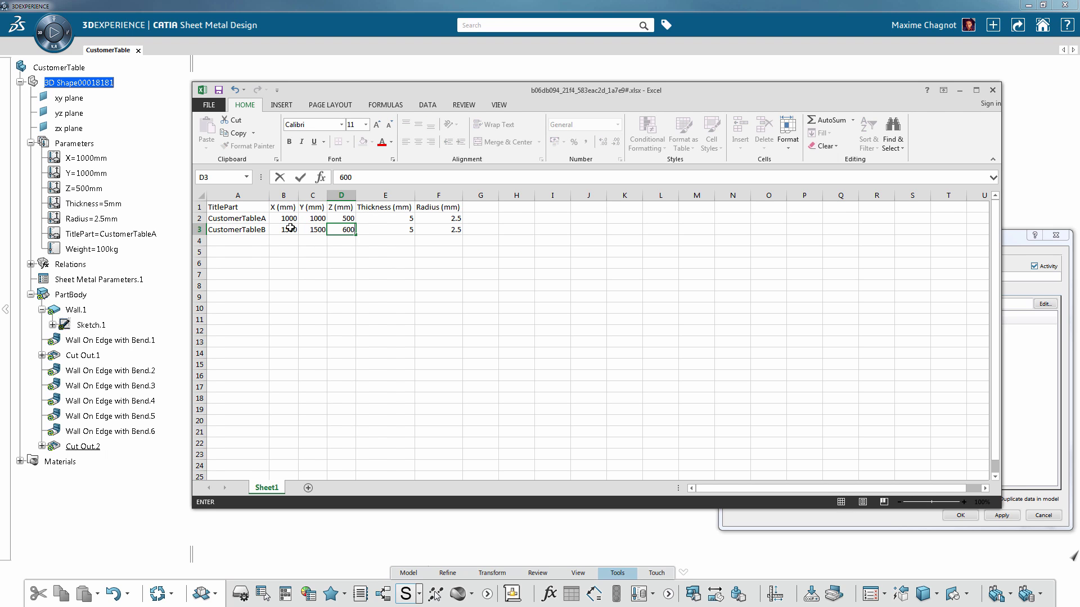
{"action": "key", "text": "Tab"}
{"action": "type", "text": "6"}
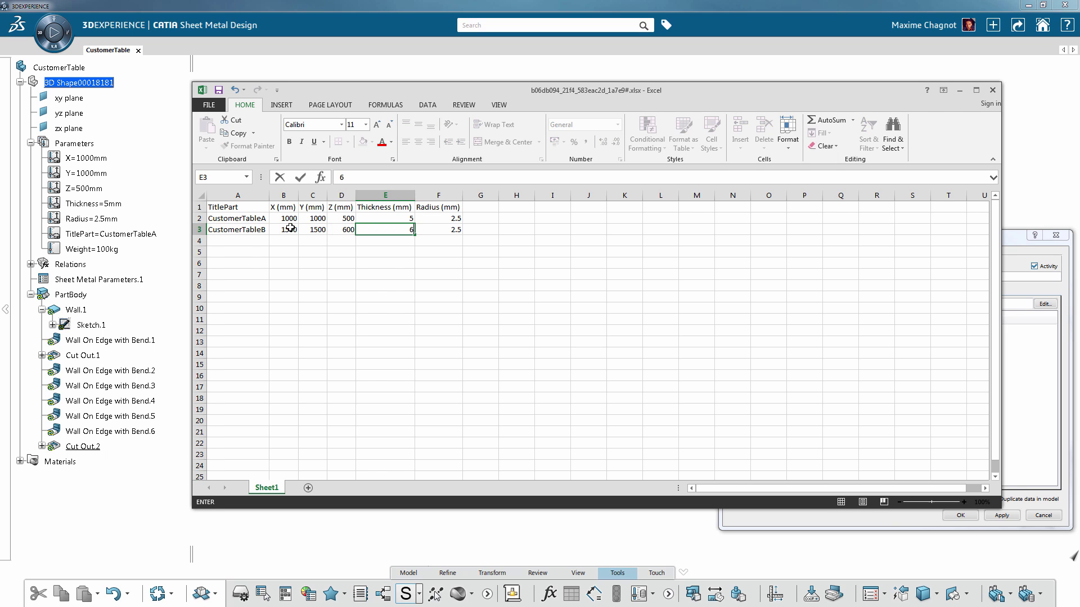
{"action": "key", "text": "Tab"}
{"action": "type", "text": "3"}
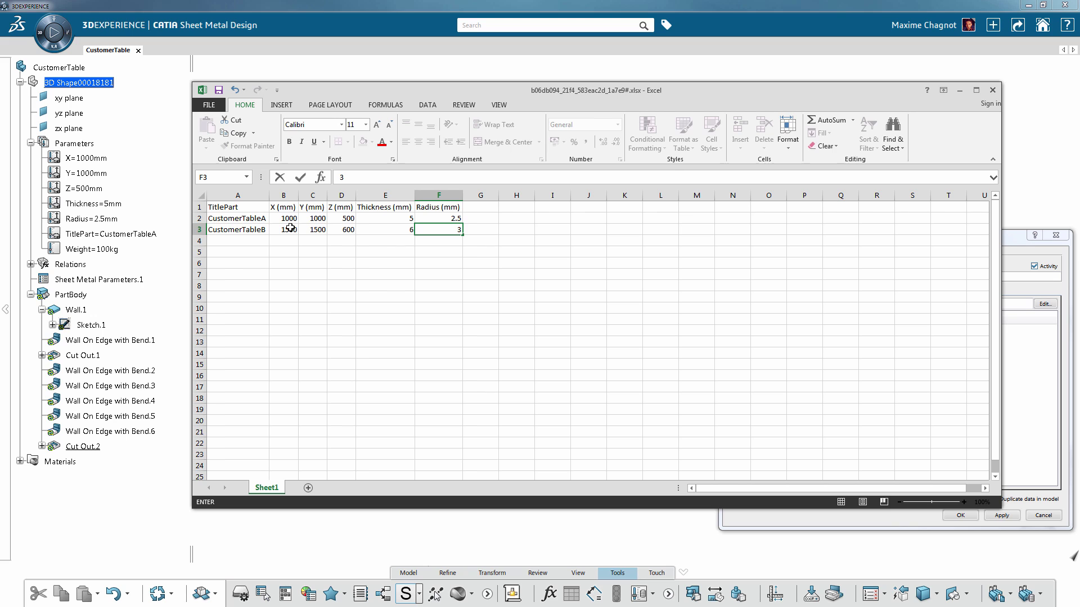
{"action": "left_click", "coordinate": [548, 297]}
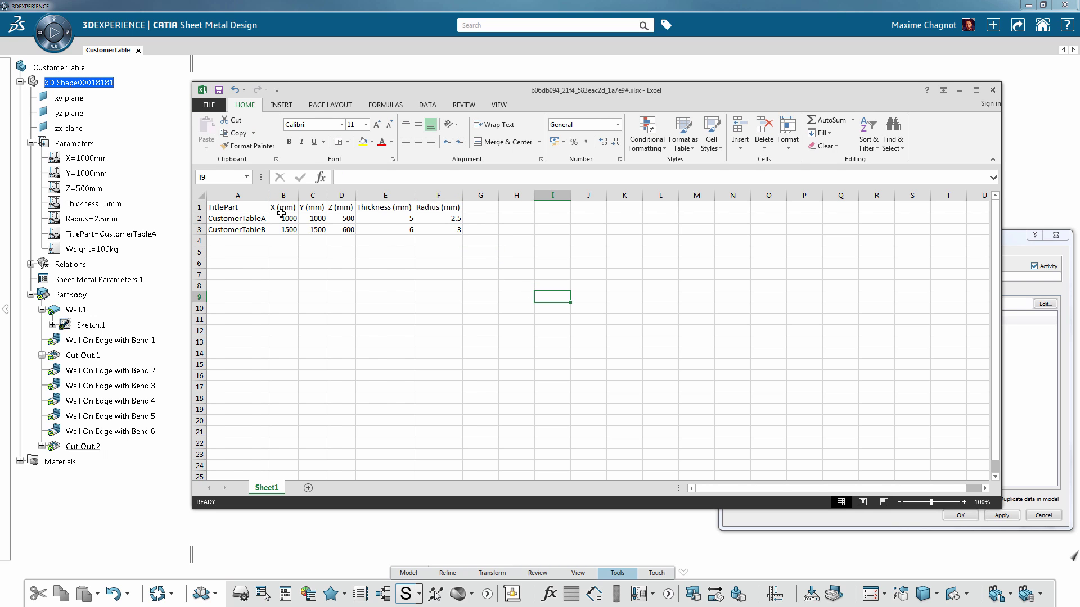
- Close the spreadsheet to synchronize the design table, and dismiss the knowledge report
{"action": "left_click", "coordinate": [993, 90]}
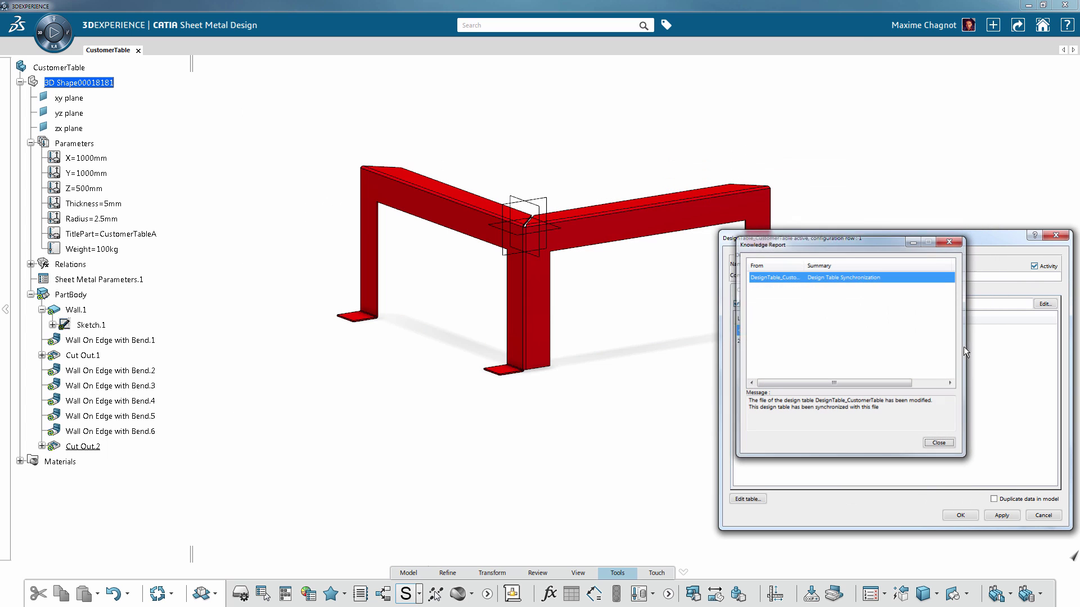
{"action": "left_click_drag", "start_coordinate": [815, 245], "coordinate": [511, 281]}
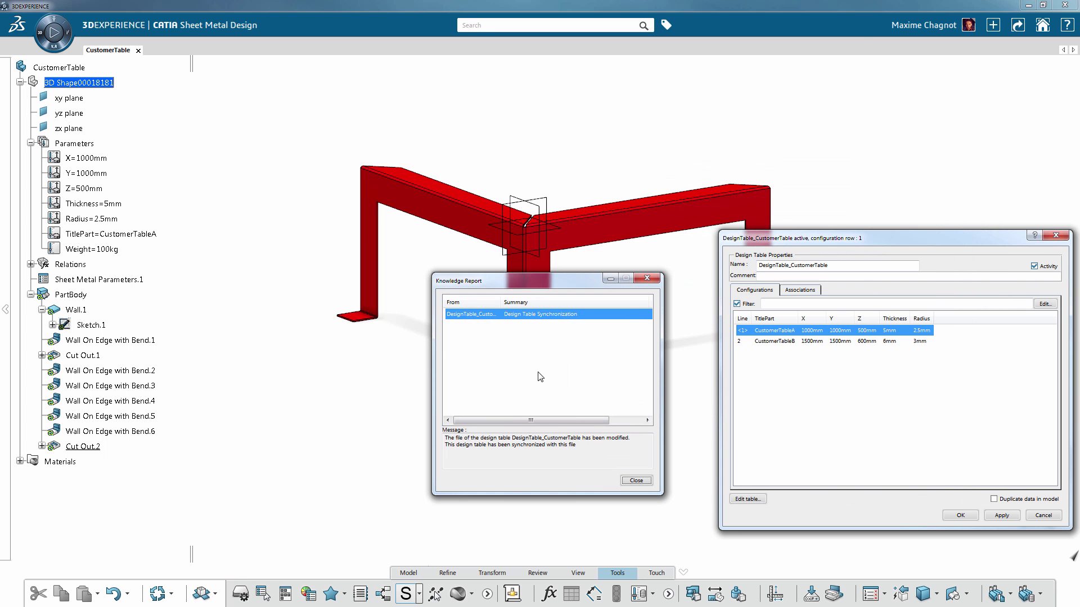
{"action": "left_click", "coordinate": [636, 481]}
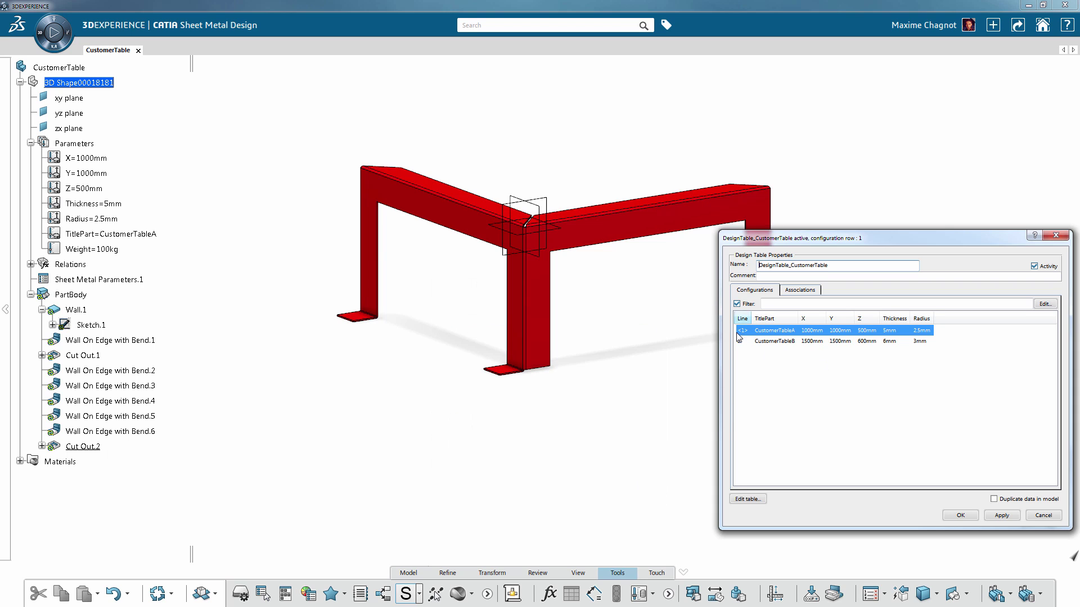
- Update the part with the CustomerTableA and CustomerTableB configurations in turn, and accept the design table with CustomerTableA active
{"action": "left_click", "coordinate": [1001, 515]}
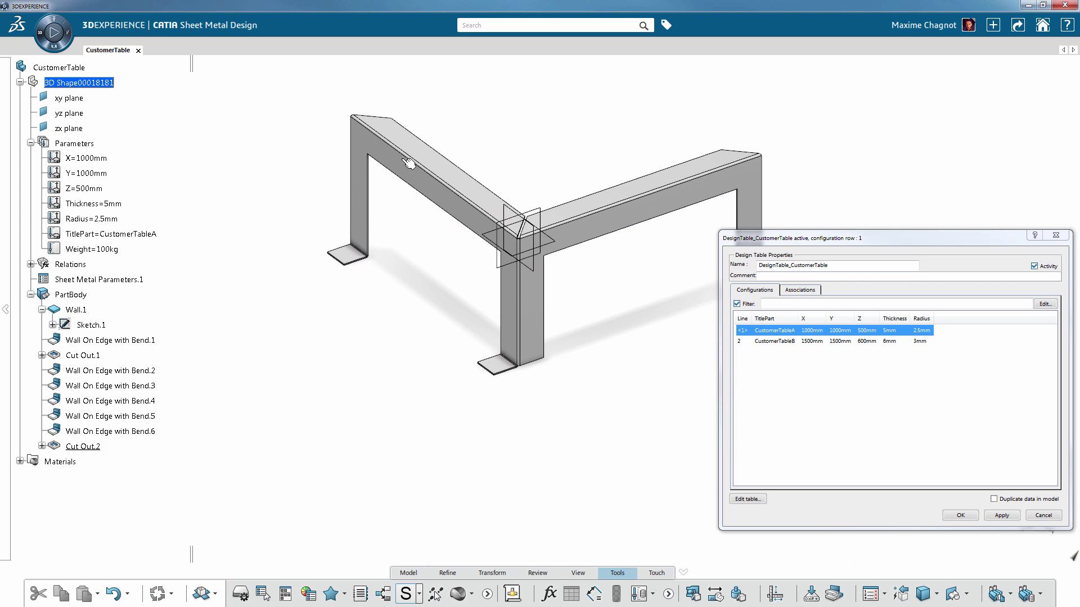
{"action": "left_click", "coordinate": [810, 341]}
{"action": "left_click", "coordinate": [1010, 517]}
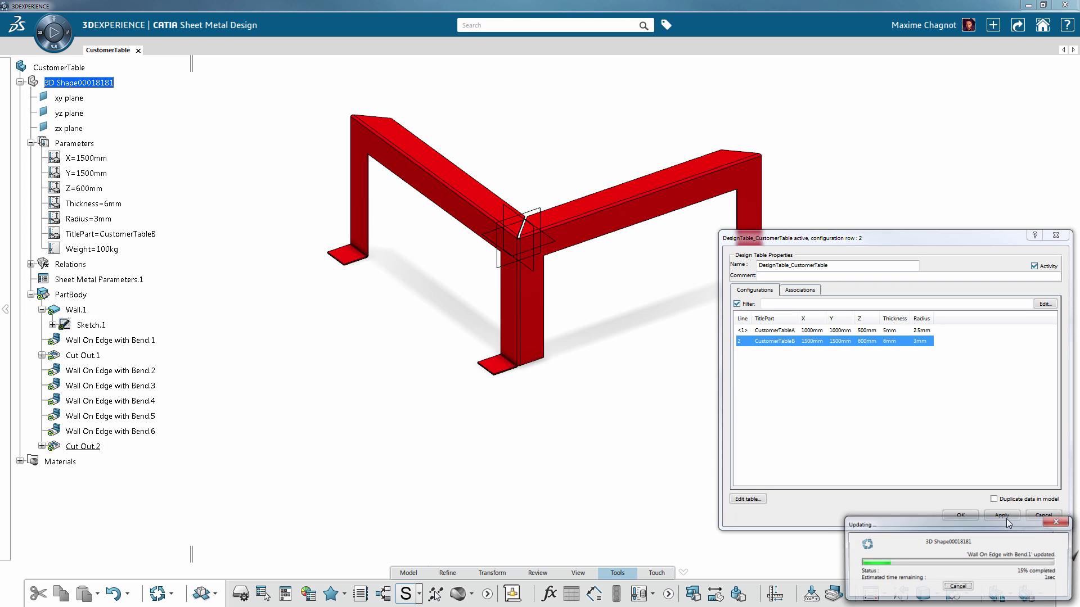
{"action": "middle_click_drag", "start_coordinate": [616, 448], "coordinate": [672, 450]}
{"action": "left_click", "coordinate": [744, 331]}
{"action": "left_click", "coordinate": [1002, 515]}
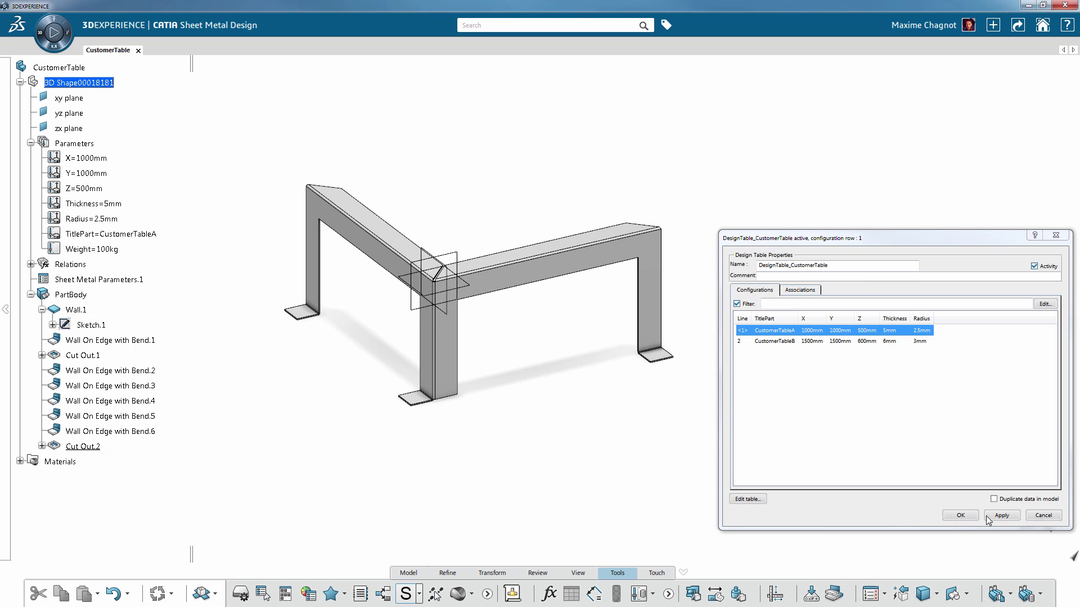
{"action": "left_click", "coordinate": [960, 514]}
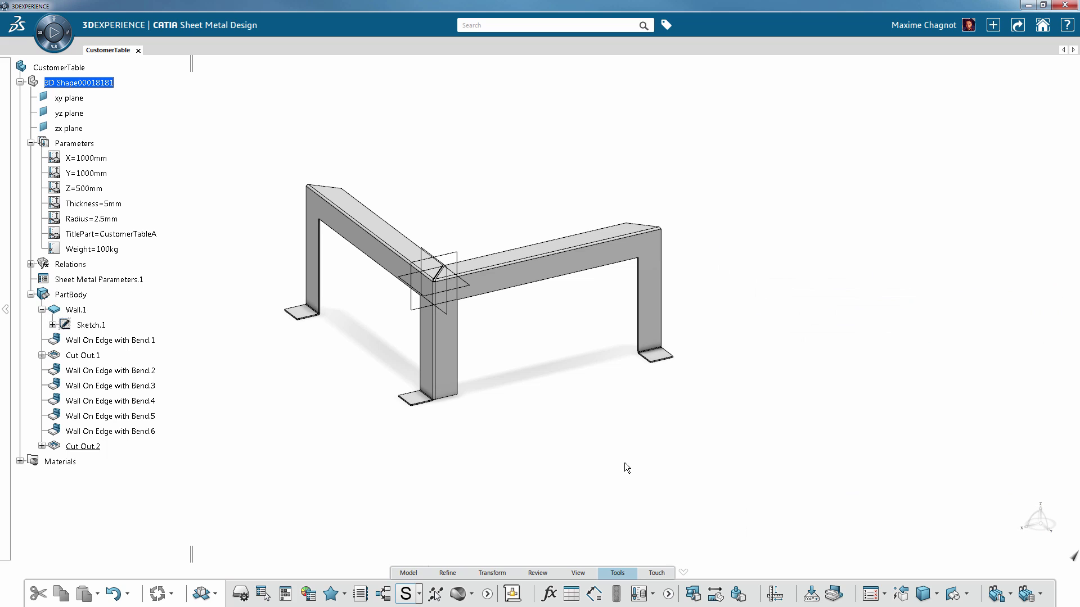
- Expand Relations and DesignTable_CustomerTable in the tree, and view the design table's Configuration parameter without changing it
{"action": "left_click", "coordinate": [408, 573]}
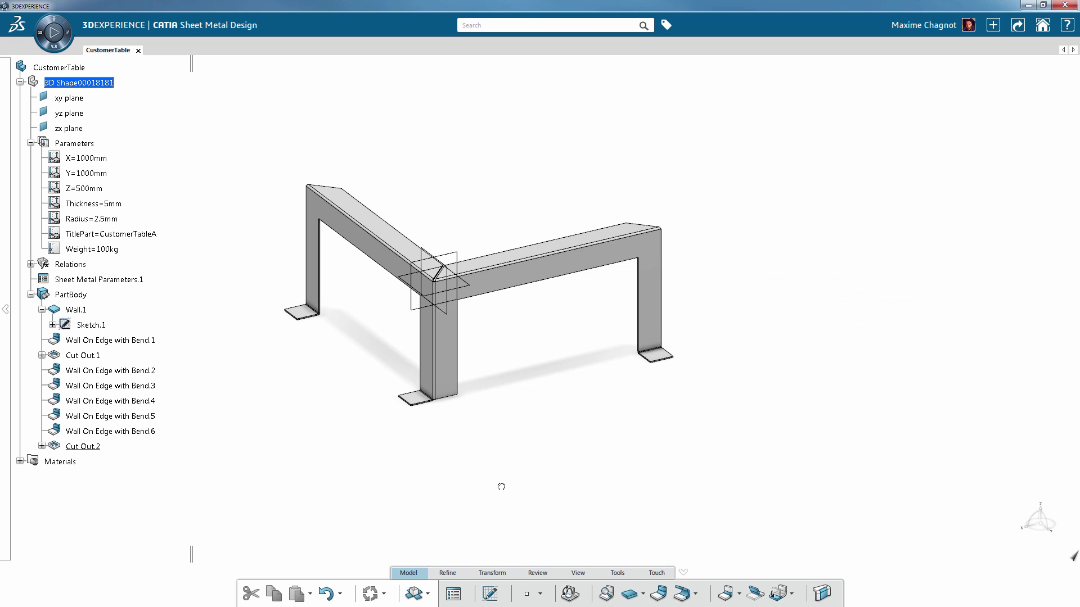
{"action": "left_click", "coordinate": [31, 264]}
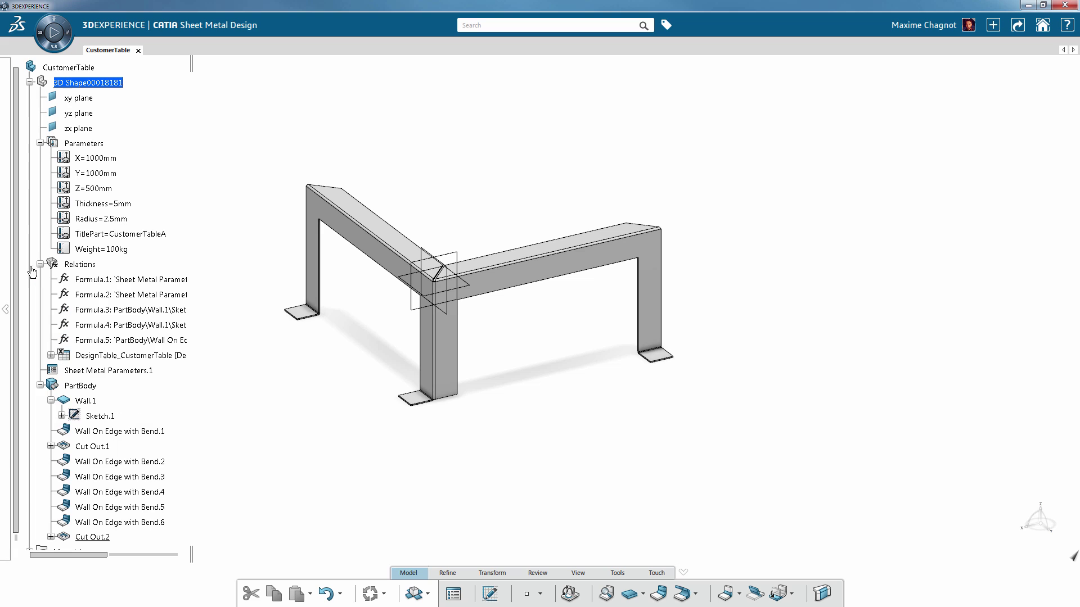
{"action": "left_click", "coordinate": [50, 355]}
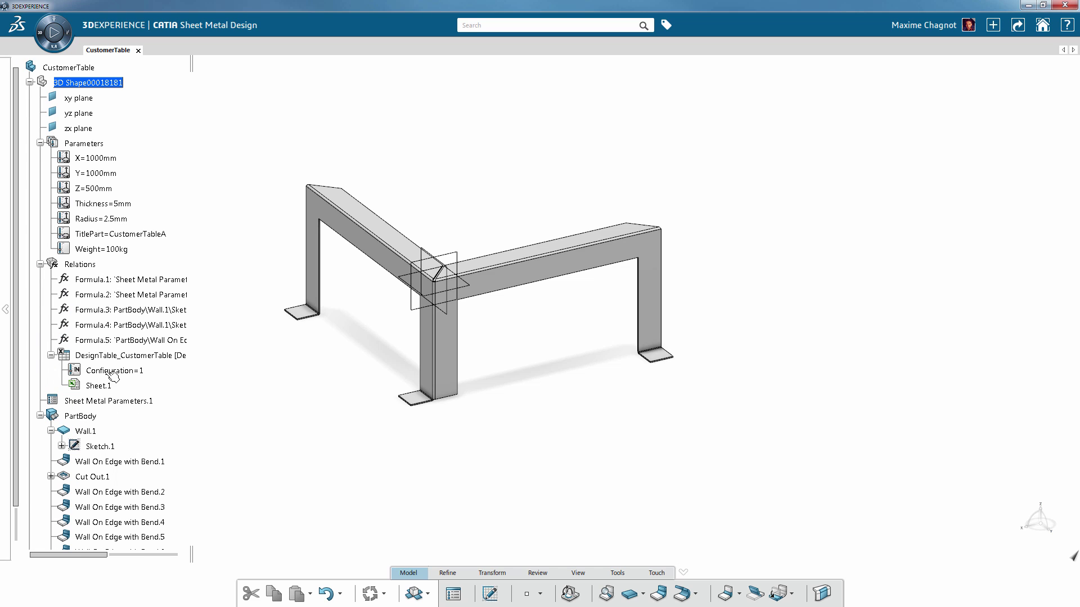
{"action": "double_click", "coordinate": [118, 372]}
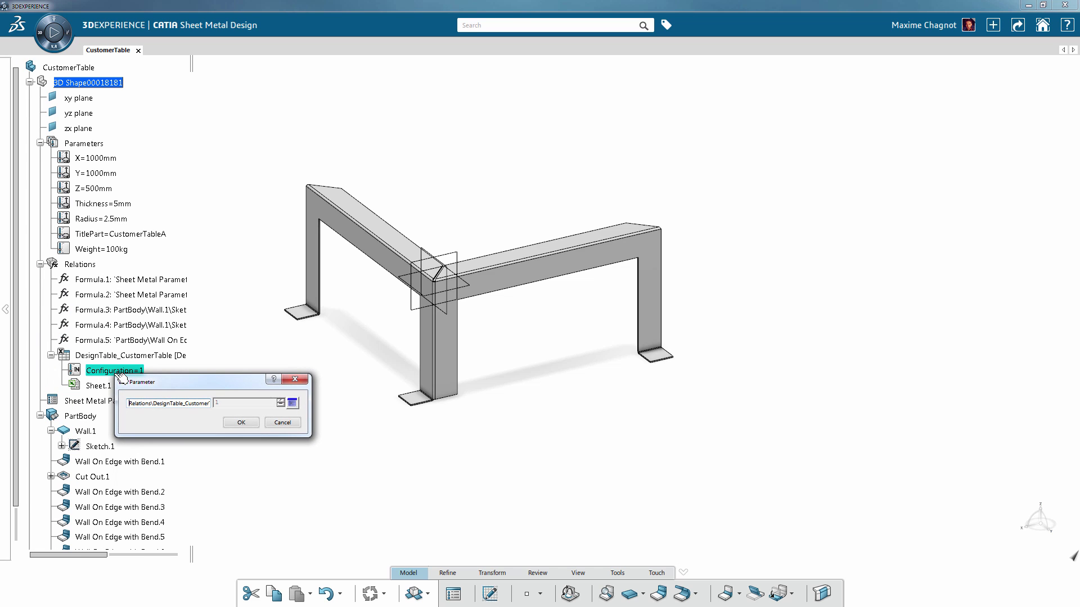
{"action": "left_click", "coordinate": [282, 423]}
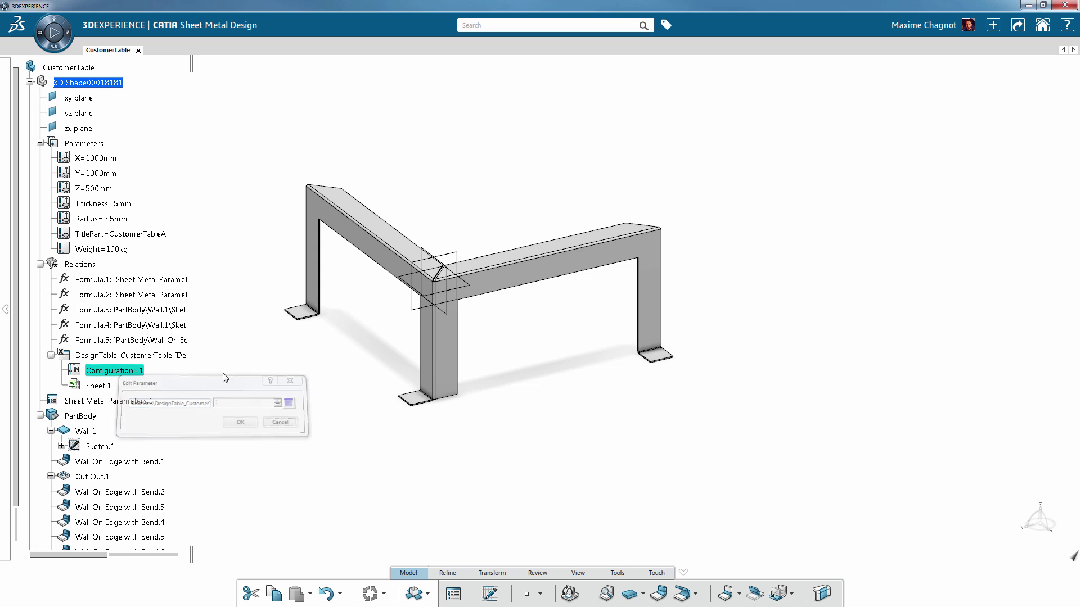
- Reopen DesignTable_CustomerTable, try the CustomerTableB configuration and return the part to CustomerTableA
{"action": "double_click", "coordinate": [129, 355]}
{"action": "left_click", "coordinate": [787, 341]}
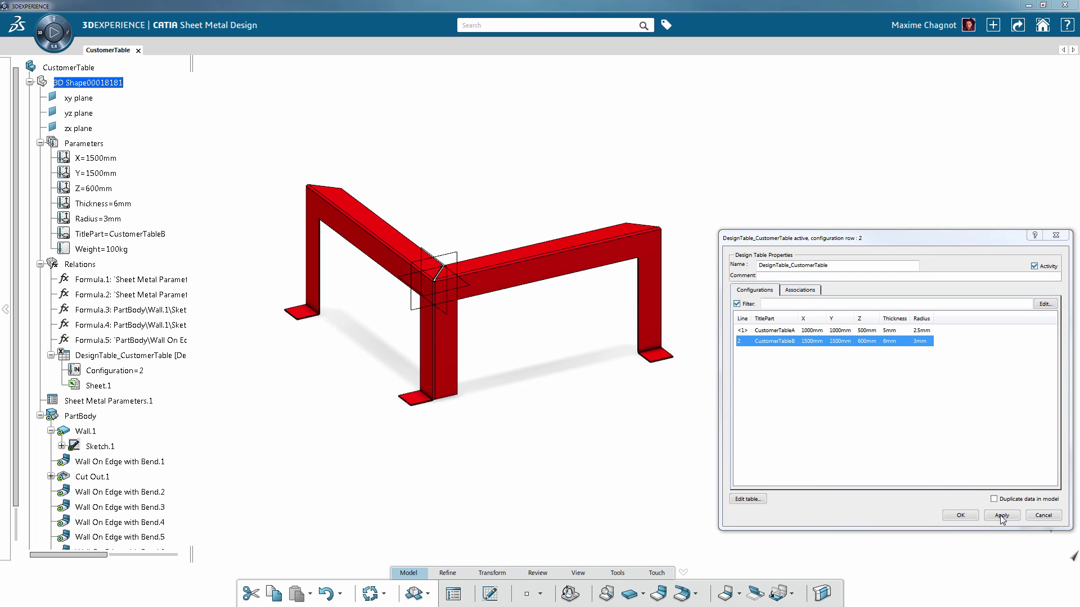
{"action": "left_click", "coordinate": [787, 330]}
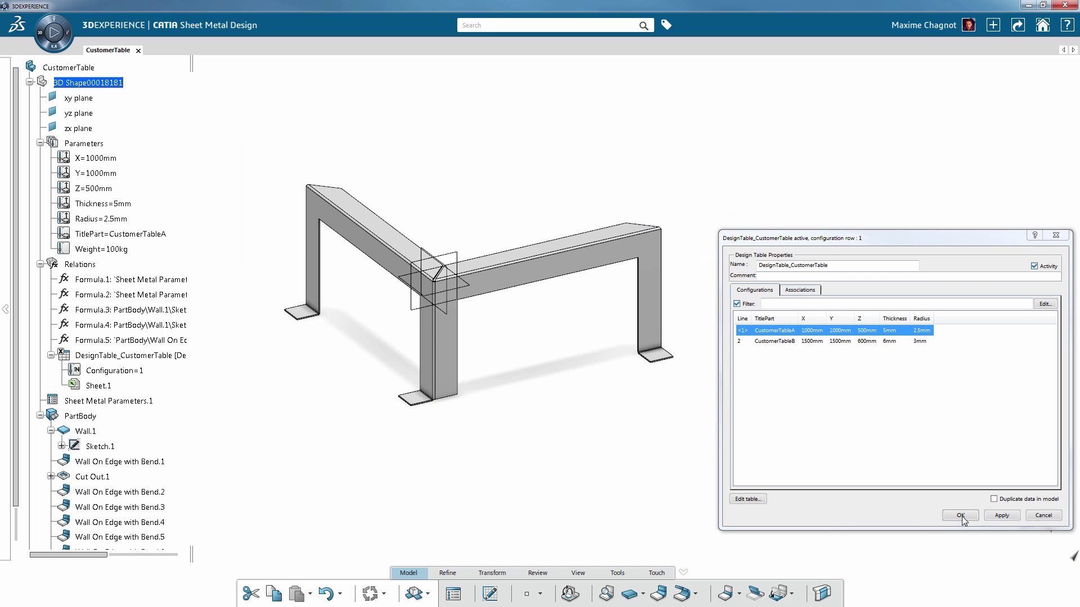
{"action": "left_click", "coordinate": [961, 515]}
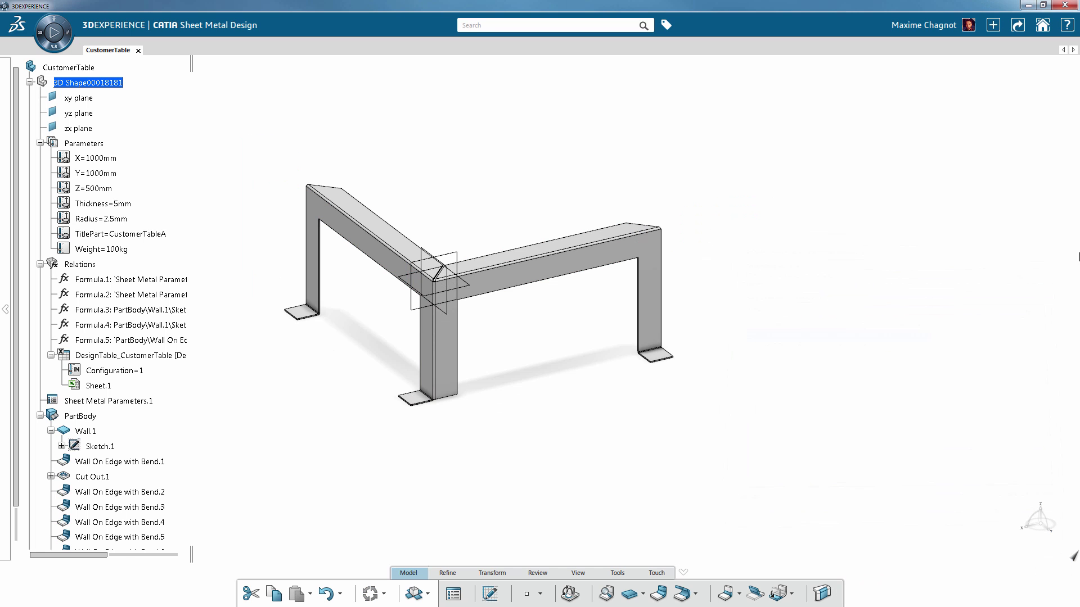
- Switch to the Engineering Rules Capture app
{"action": "left_click", "coordinate": [41, 44]}
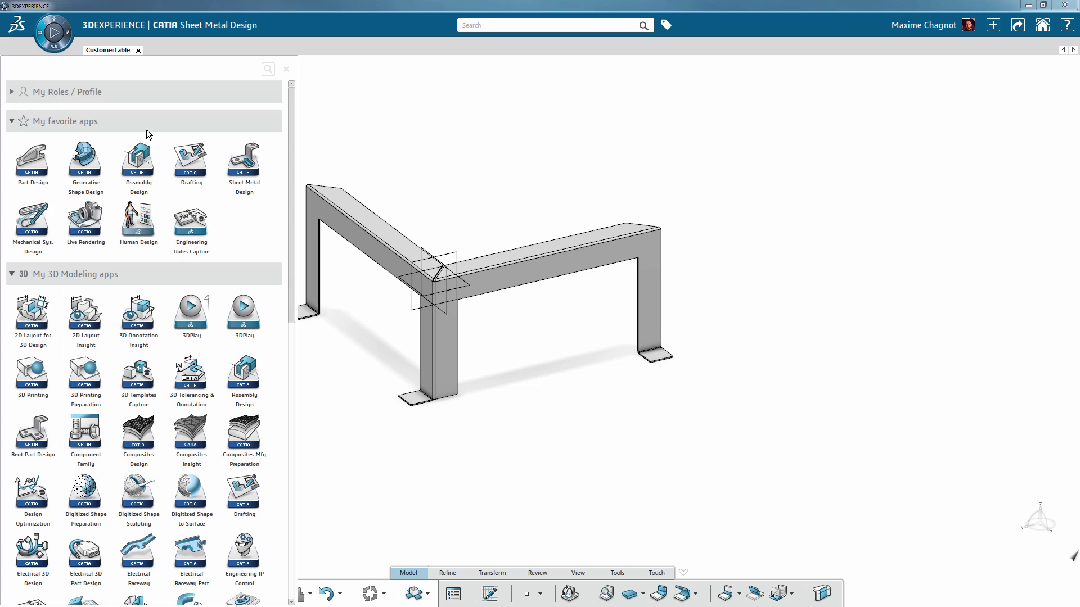
{"action": "left_click", "coordinate": [194, 221]}
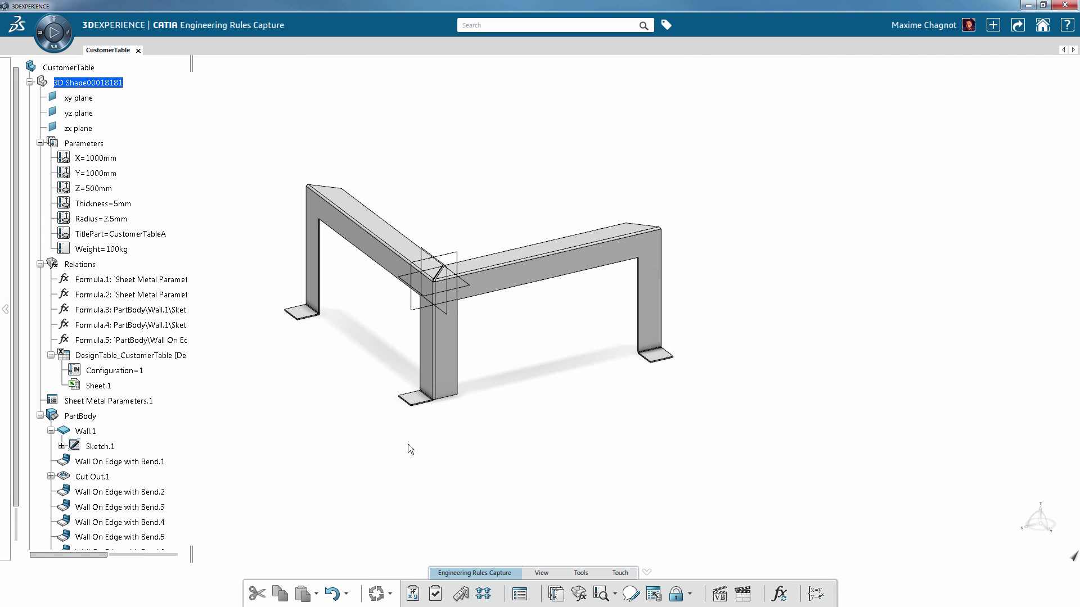
{"action": "left_click", "coordinate": [411, 599]}
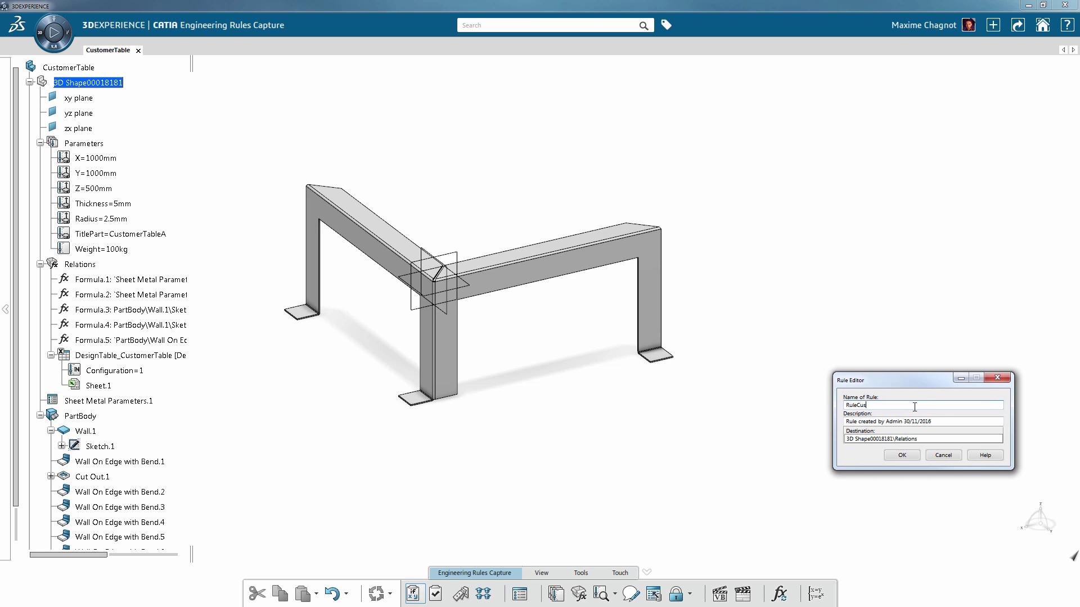
{"action": "type", "text": "RuleCustomer"}
{"action": "type", "text": "Tab"}
{"action": "type", "text": "_"}
{"action": "left_click", "coordinate": [929, 457]}
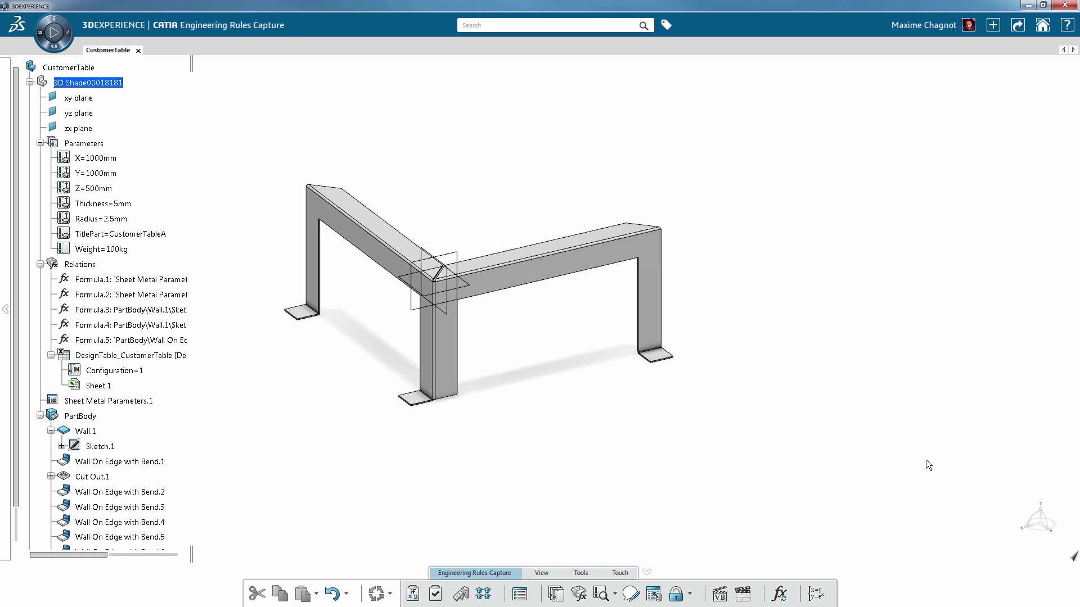
- Create a new rule named Rule_CustomerTable under the part's Relations
{"action": "left_click", "coordinate": [411, 594]}
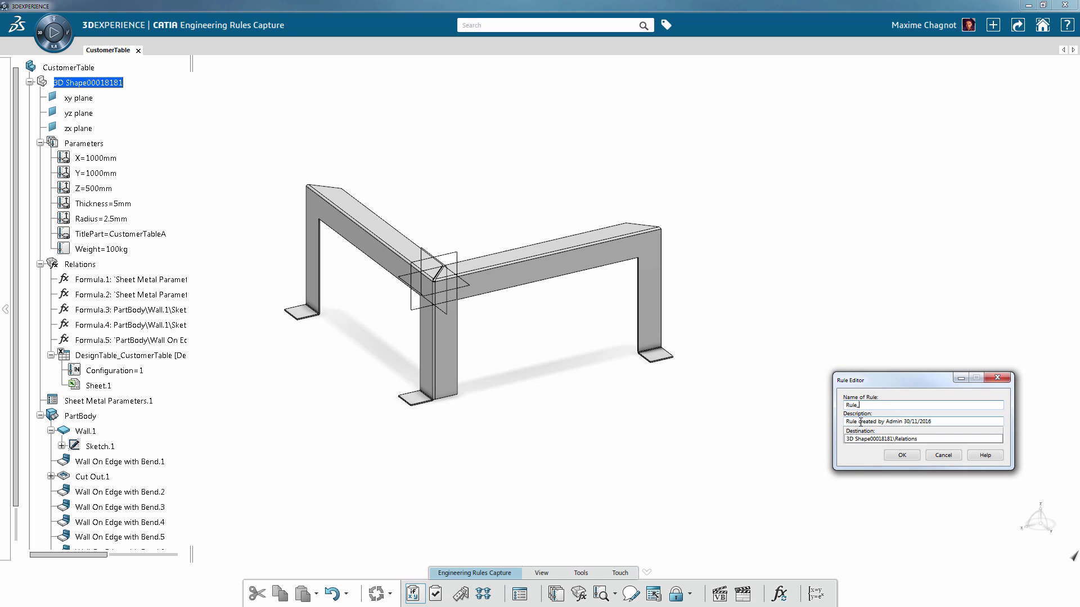
{"action": "type", "text": "Rule_CustomerTable"}
{"action": "left_click", "coordinate": [902, 455]}
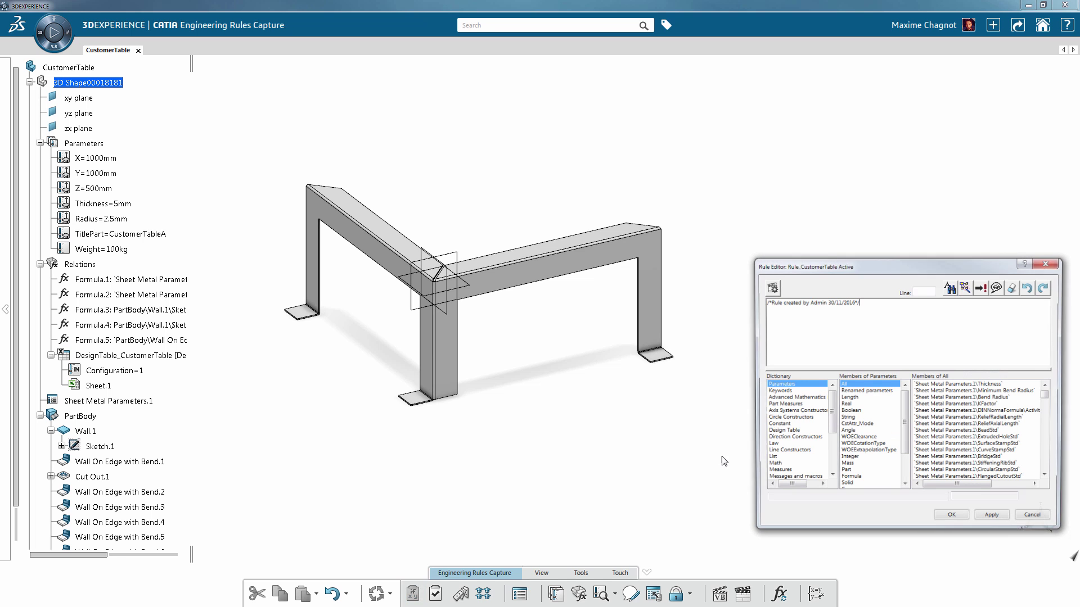
- Write an If condition for Weight <100kg that sets DesignTable_CustomerTable's Configuration to 1, and start its Else branch
{"action": "left_click_drag", "start_coordinate": [910, 260], "coordinate": [898, 250]}
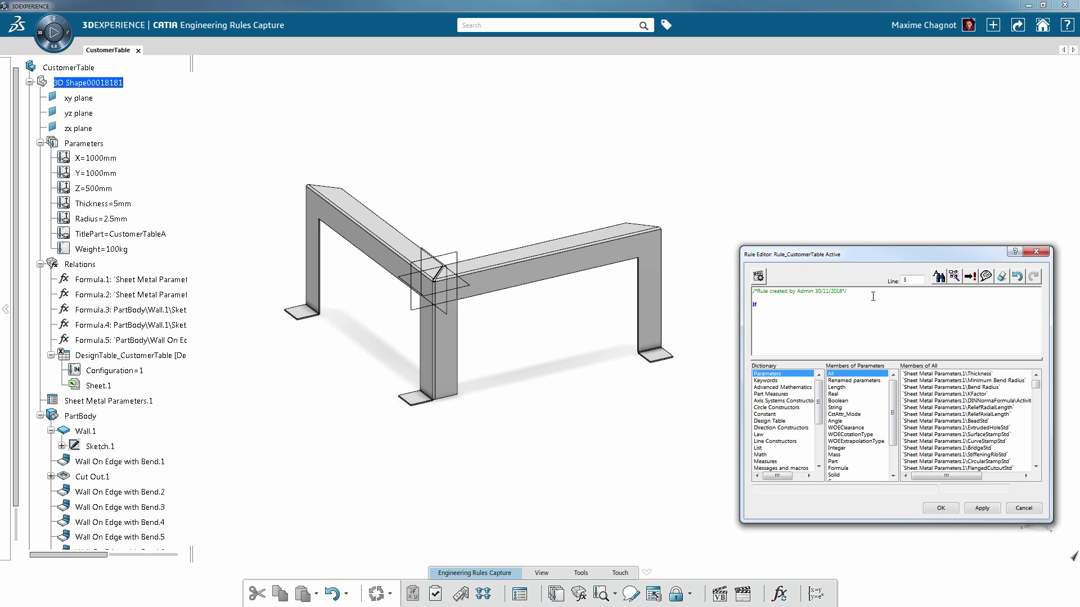
{"action": "left_click", "coordinate": [867, 382]}
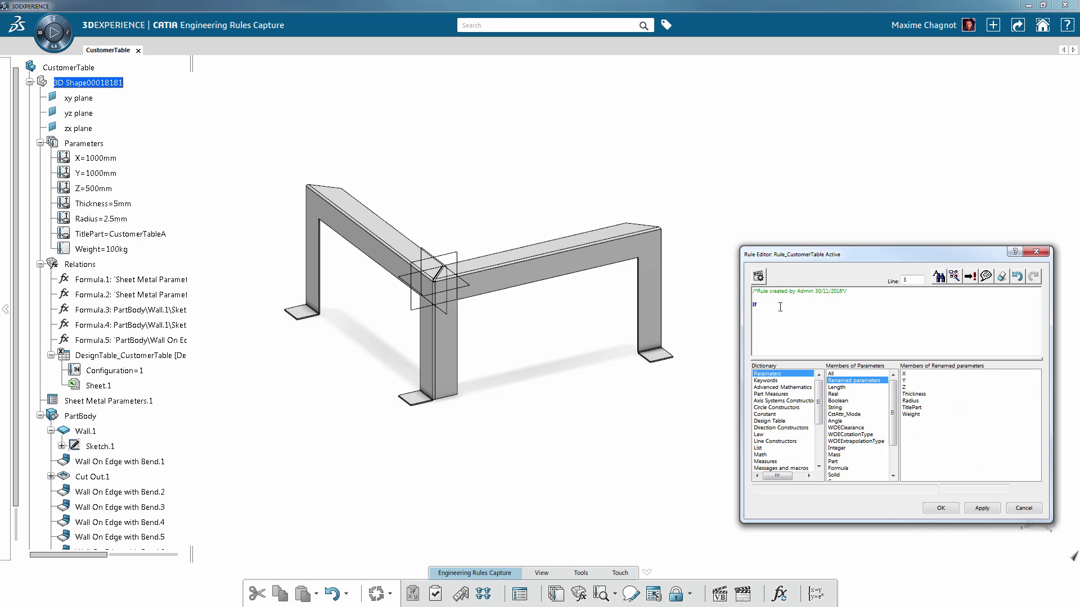
{"action": "double_click", "coordinate": [911, 414]}
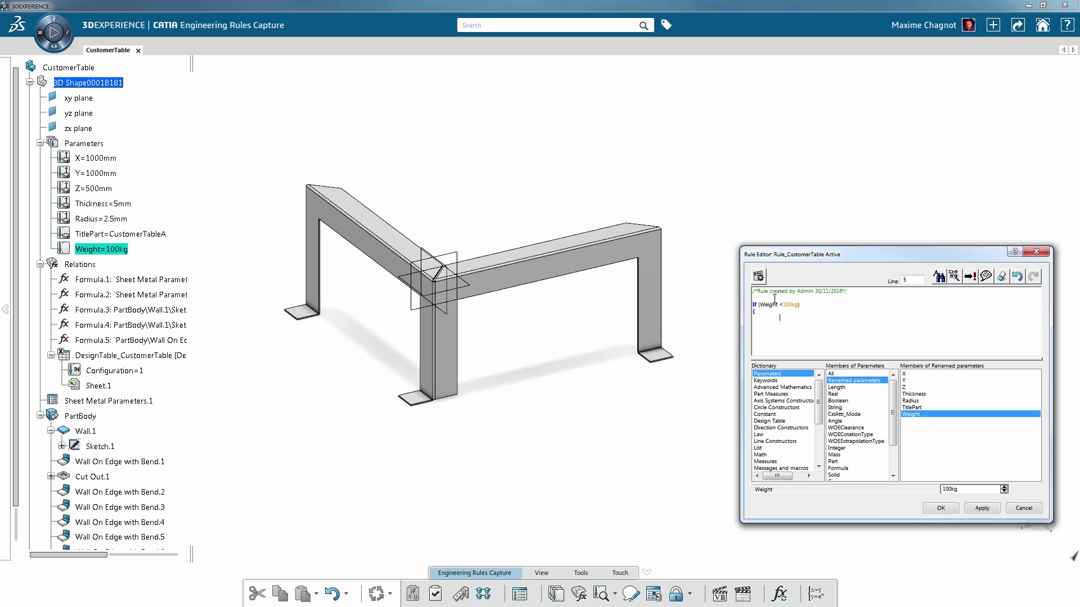
{"action": "left_click", "coordinate": [135, 371]}
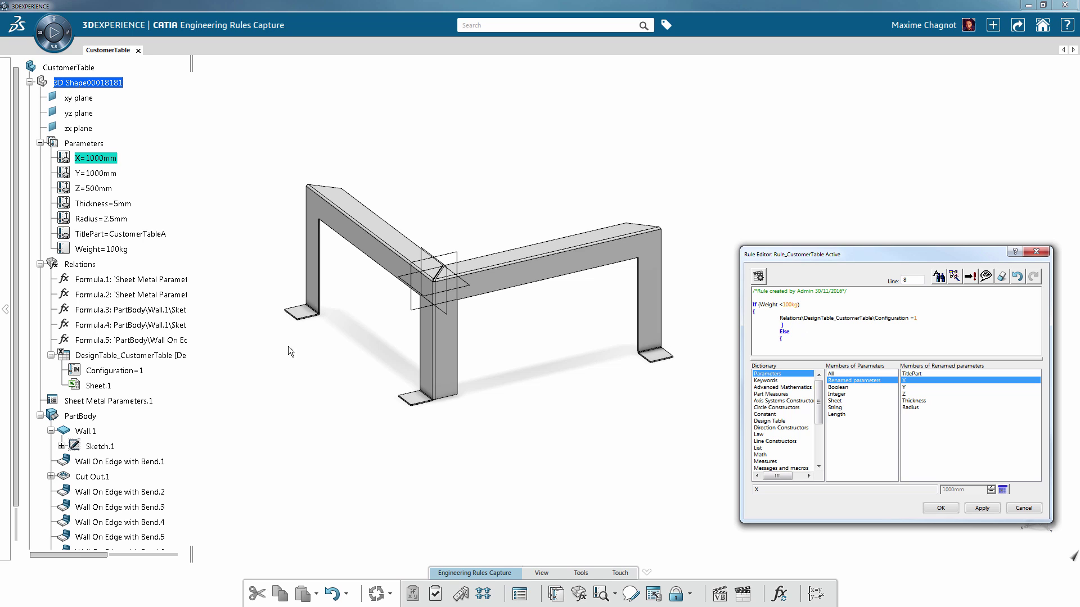
- Complete the Else branch by setting DesignTable_CustomerTable's Configuration to 2, and apply and accept the rule
{"action": "left_click", "coordinate": [121, 371]}
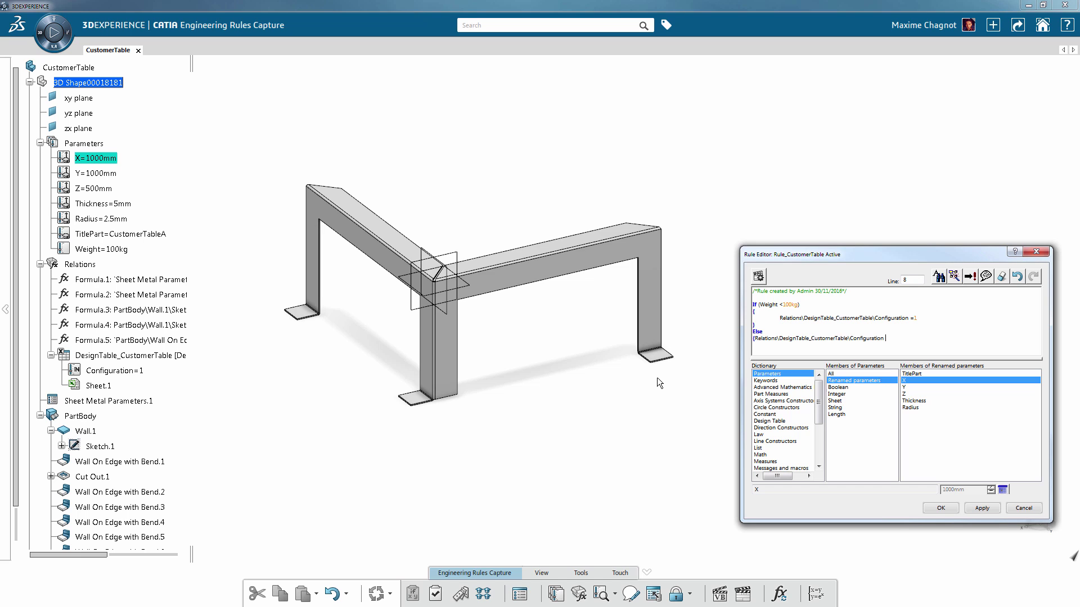
{"action": "left_click", "coordinate": [755, 339]}
{"action": "key", "text": "Return"}
{"action": "key", "text": "Tab"}
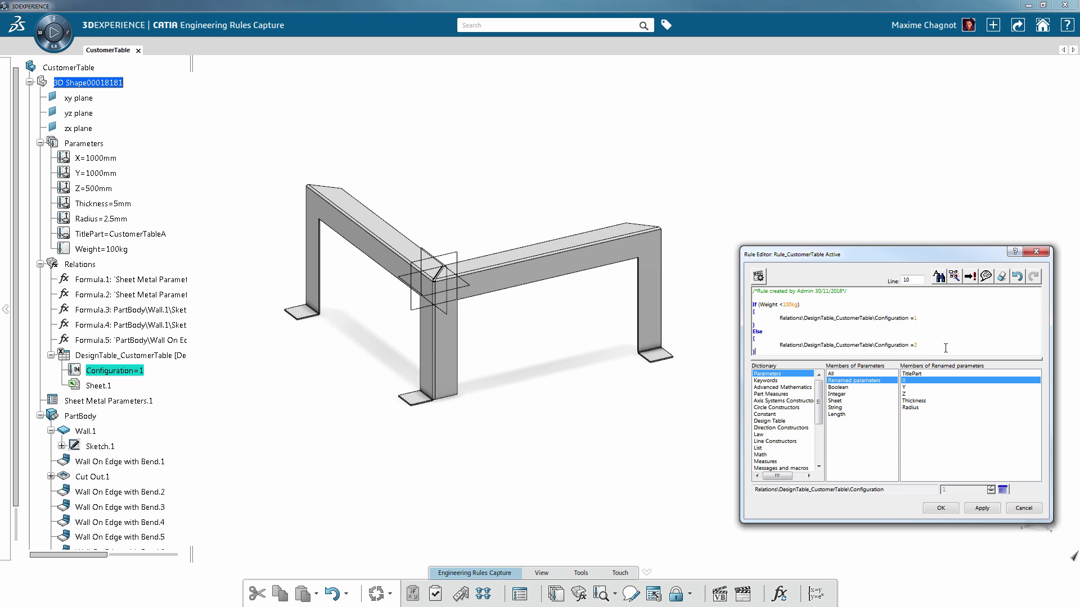
{"action": "key", "text": "Return"}
{"action": "left_click", "coordinate": [984, 509]}
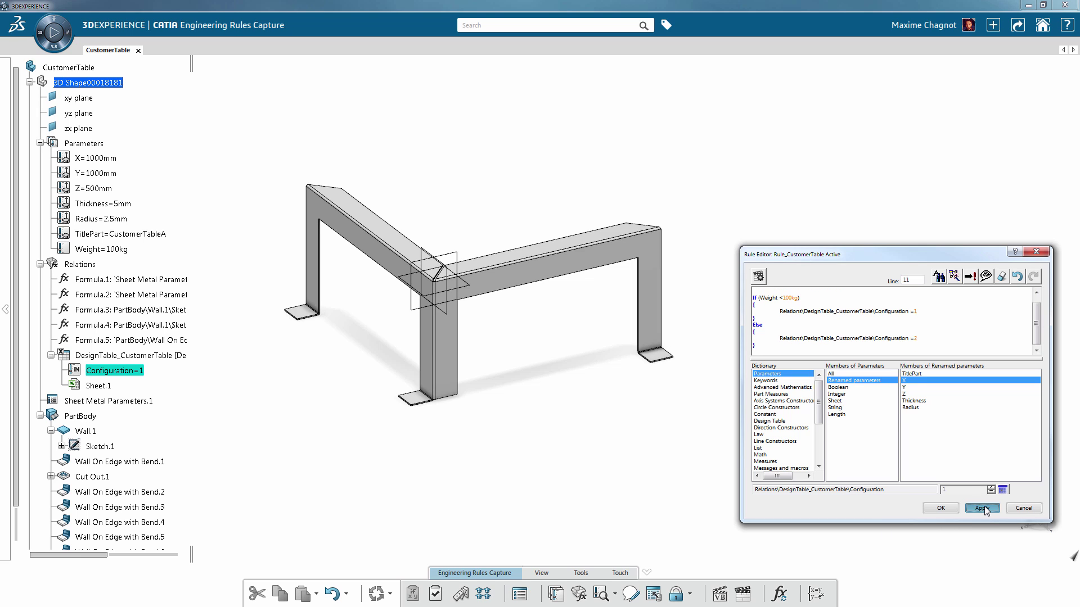
{"action": "left_click", "coordinate": [941, 508]}
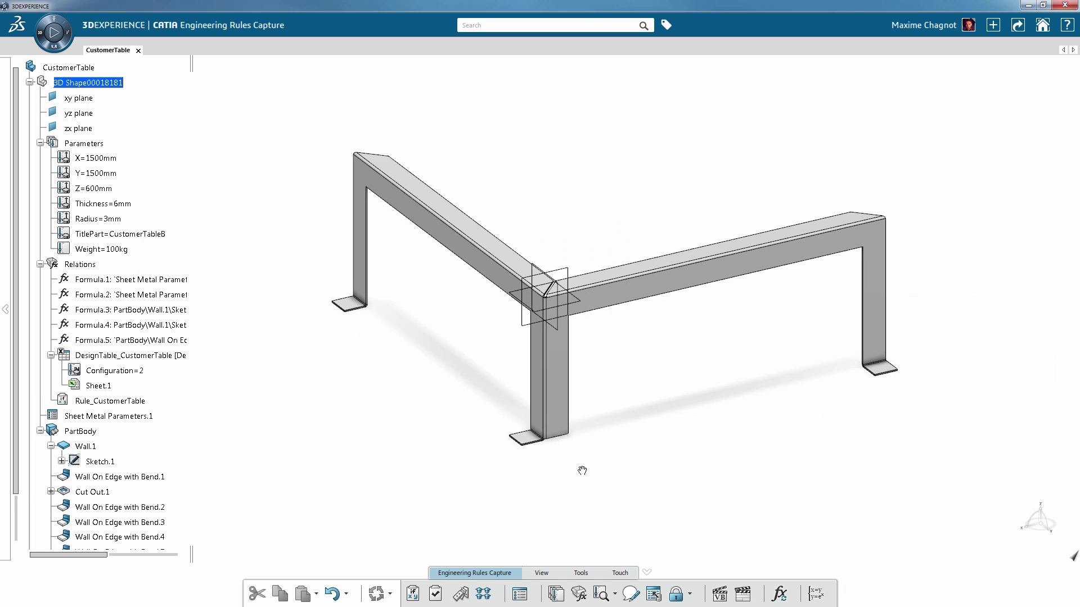
- Set the Weight parameter to 90 kg to test the rule
{"action": "double_click", "coordinate": [119, 251]}
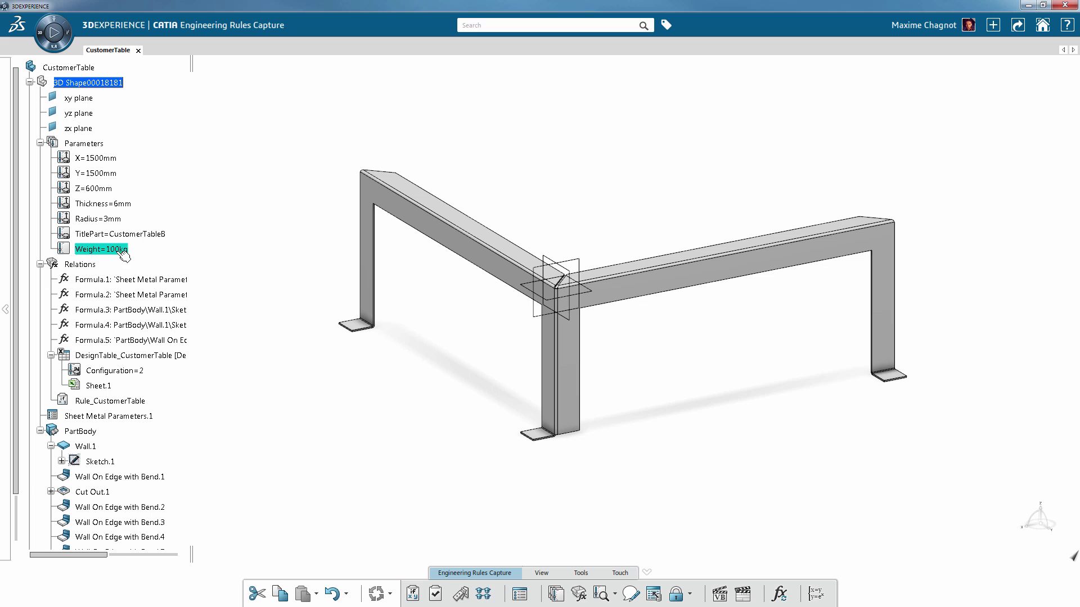
{"action": "type", "text": "90"}
{"action": "key", "text": "Return"}
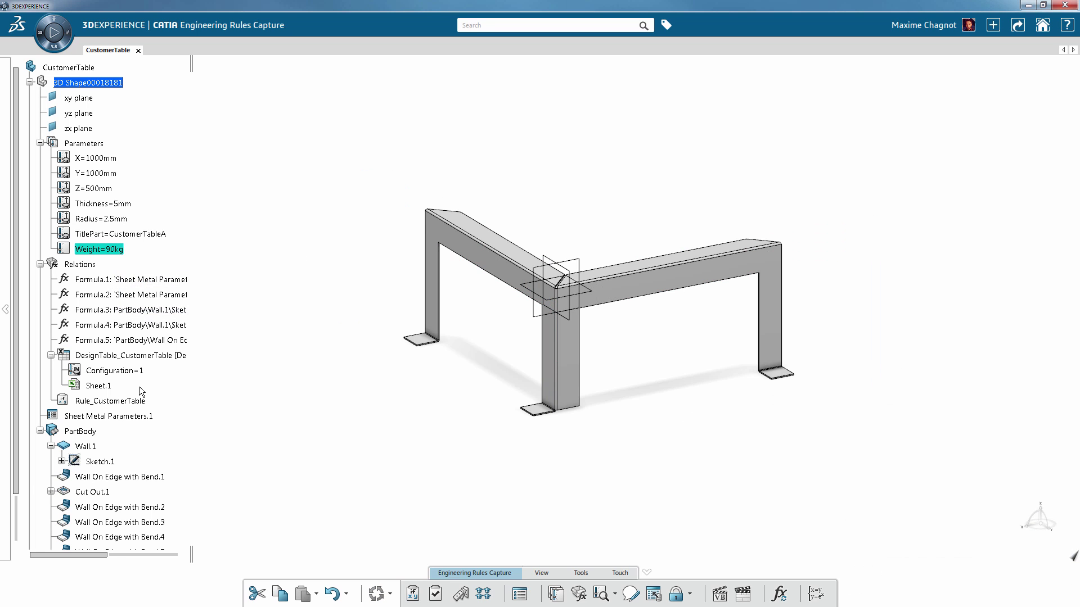
- Test the rule by setting the Weight parameter to 120 kg and returning it to 90 kg
{"action": "double_click", "coordinate": [121, 250]}
{"action": "type", "text": "10"}
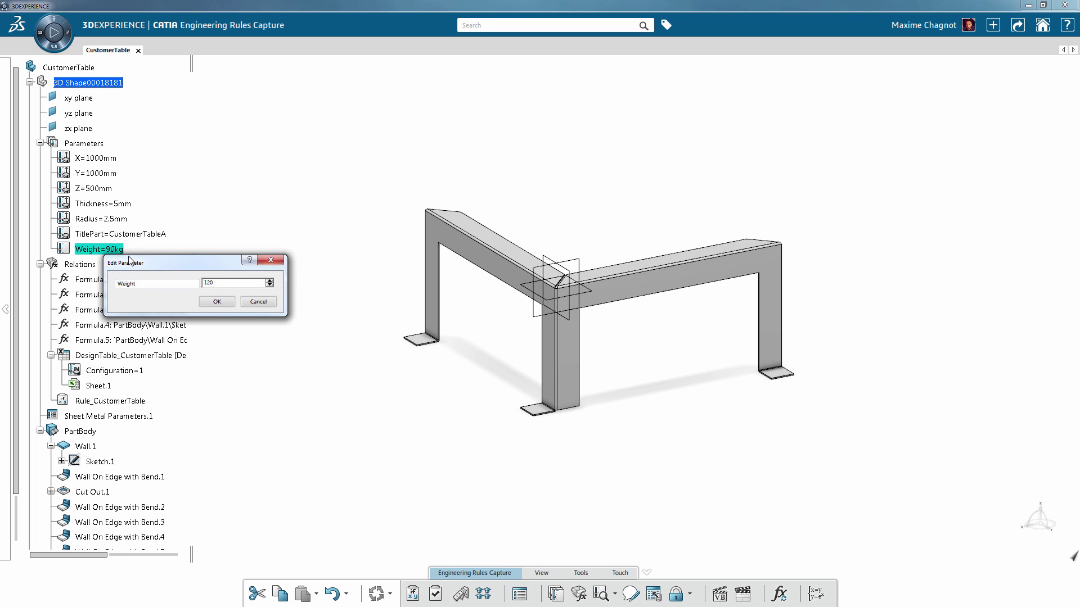
{"action": "key", "text": "Return"}
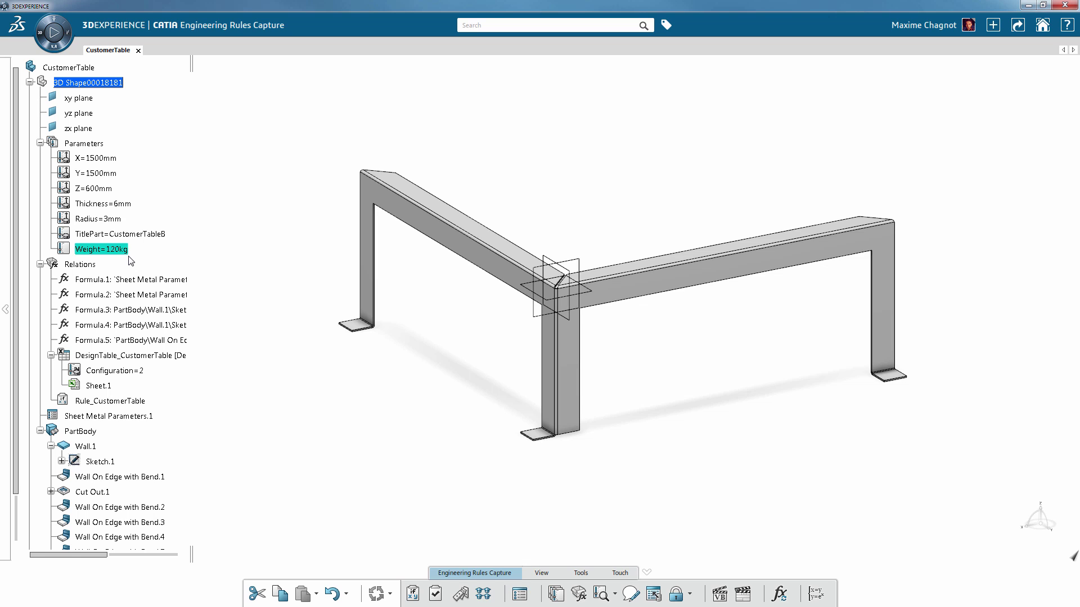
{"action": "double_click", "coordinate": [124, 253]}
{"action": "type", "text": "90kg"}
{"action": "key", "text": "Return"}
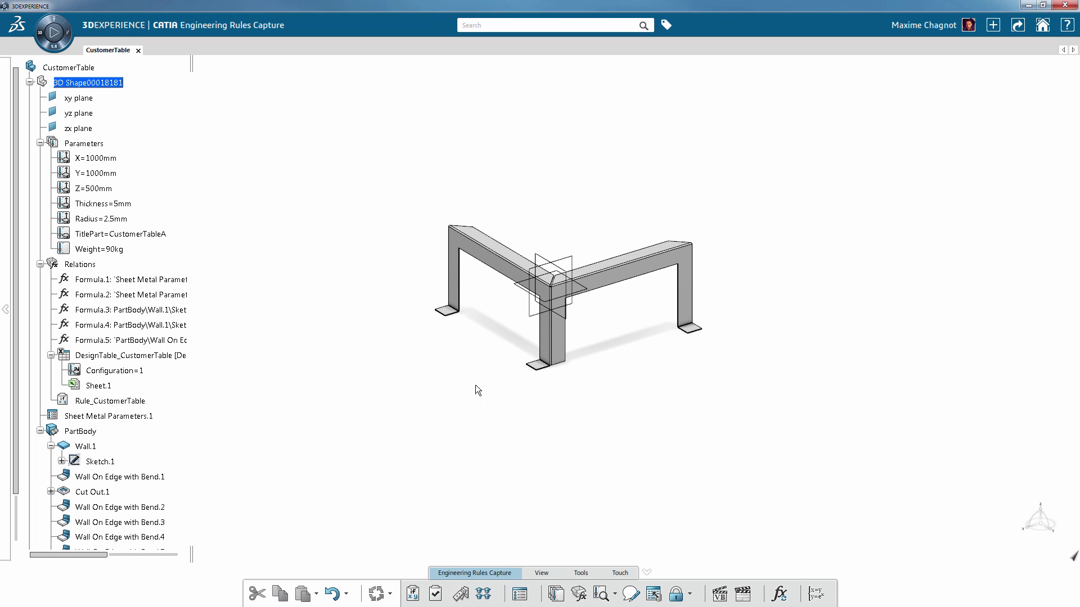
- Save the CustomerTable part with its design table and rule
{"action": "scroll", "coordinate": [124, 357], "scroll_direction": "down", "scroll_amount": 3}
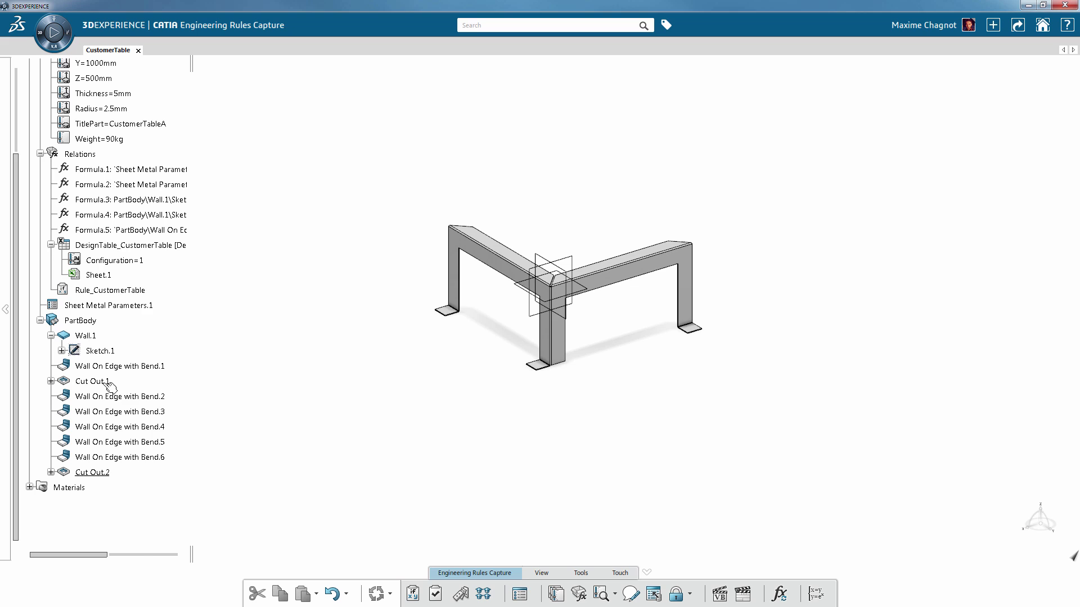
{"action": "scroll", "coordinate": [110, 388], "scroll_direction": "up", "scroll_amount": 3}
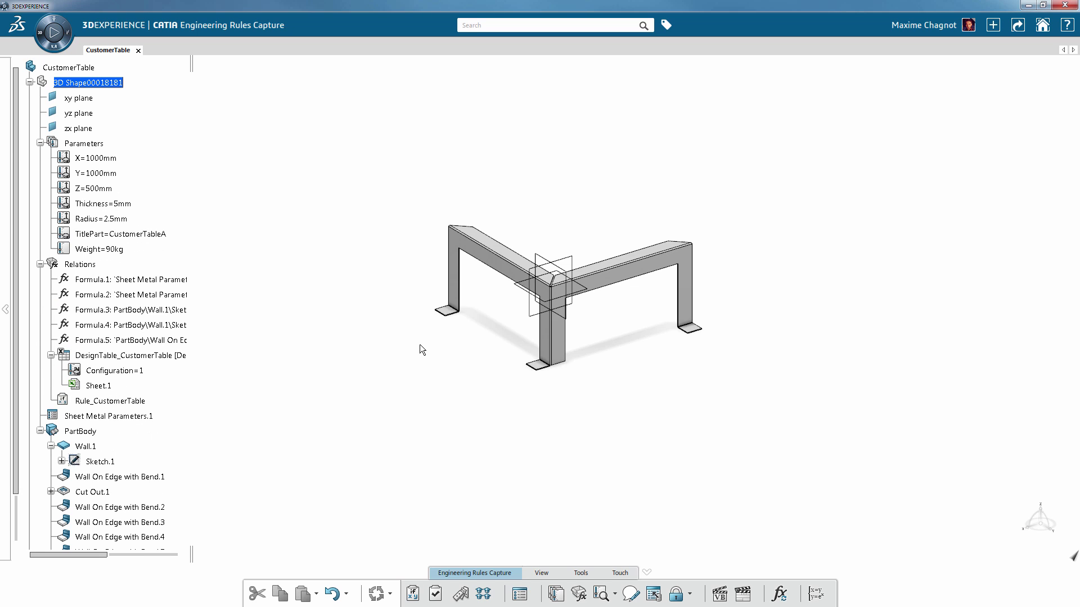
{"action": "key", "text": "ctrl+s"}
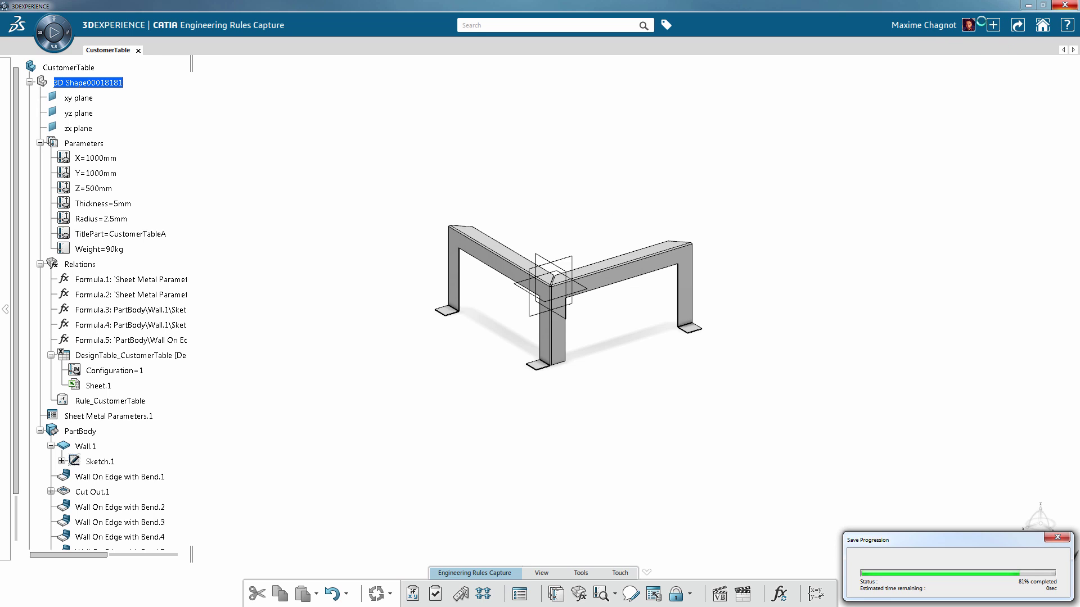
{"action": "middle_click_drag", "start_coordinate": [355, 345], "coordinate": [368, 363]}
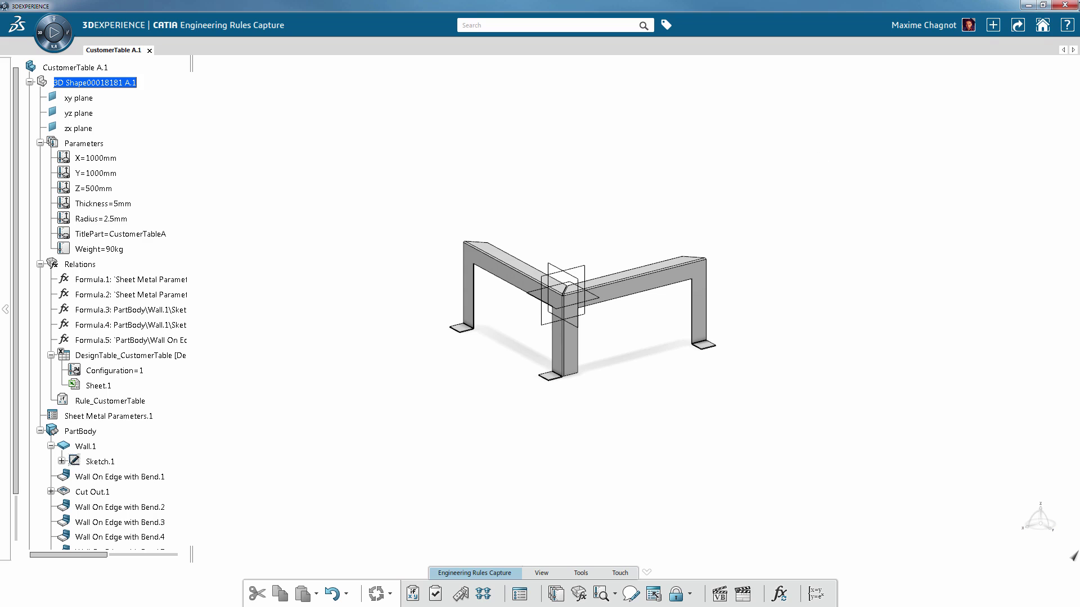
- Create a component family titled Family_CustomerTable from the CustomerTable part and save it
{"action": "left_click", "coordinate": [995, 27]}
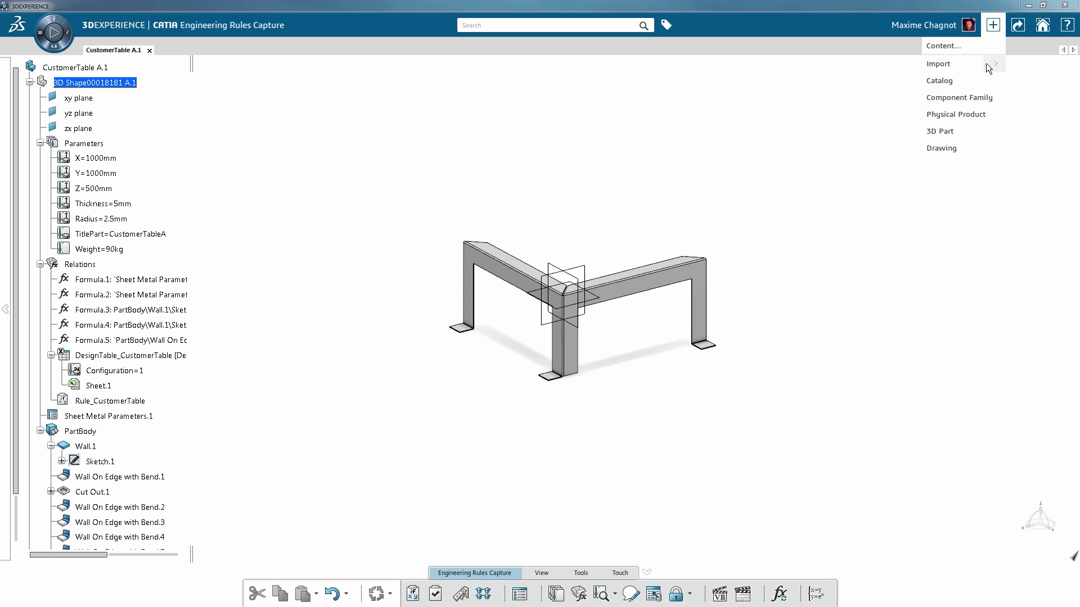
{"action": "left_click", "coordinate": [966, 100]}
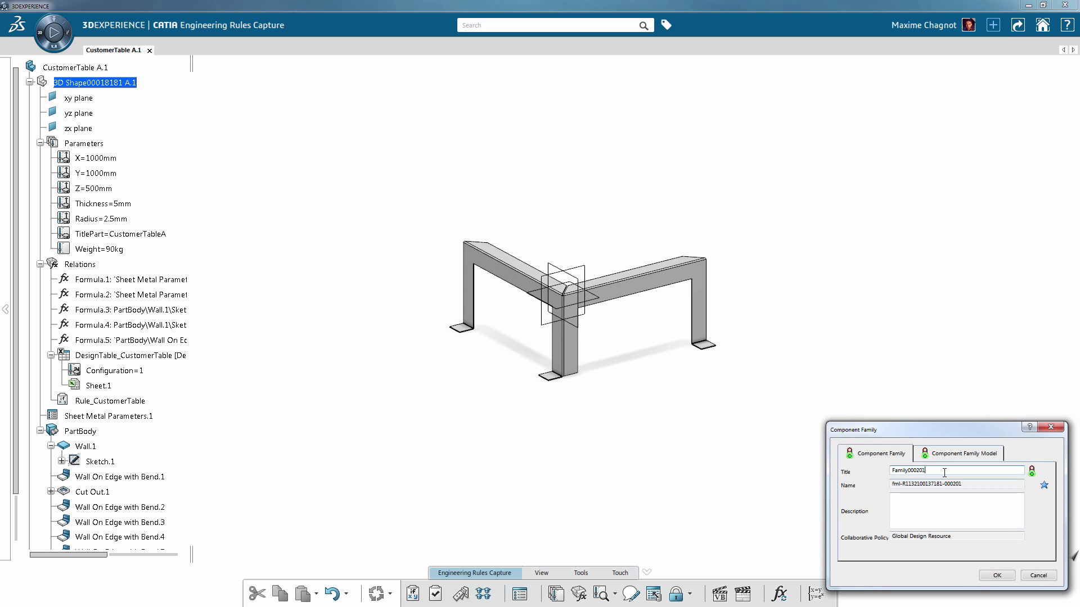
{"action": "key", "text": "BackSpace"}
{"action": "key", "text": "BackSpace"}
{"action": "key", "text": "BackSpace"}
{"action": "type", "text": "_CustomerTab"}
{"action": "key", "text": "Return"}
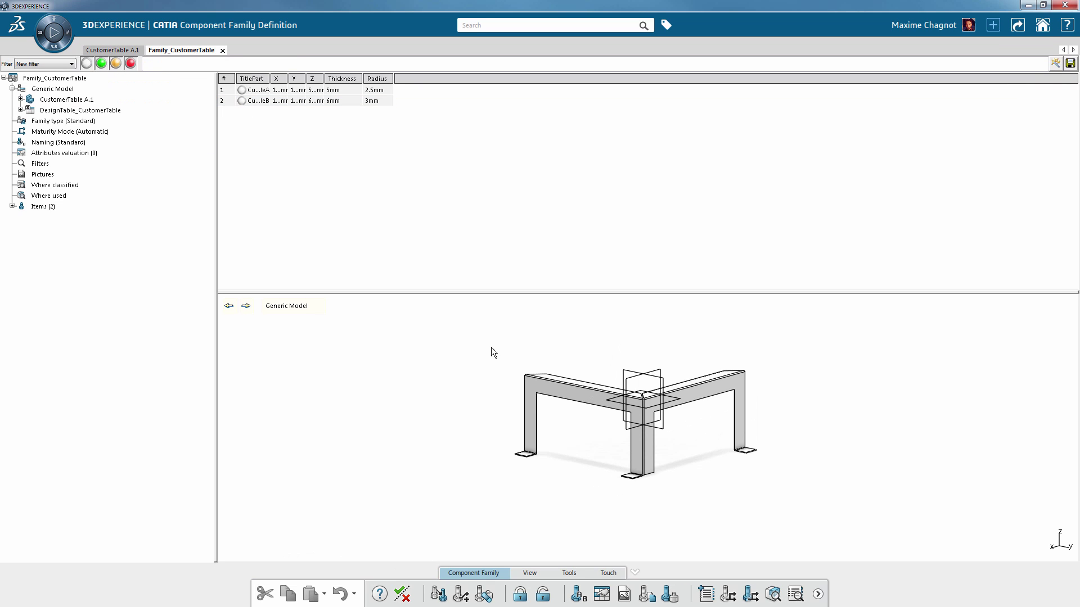
{"action": "key", "text": "ctrl+s"}
{"action": "left_click", "coordinate": [438, 594]}
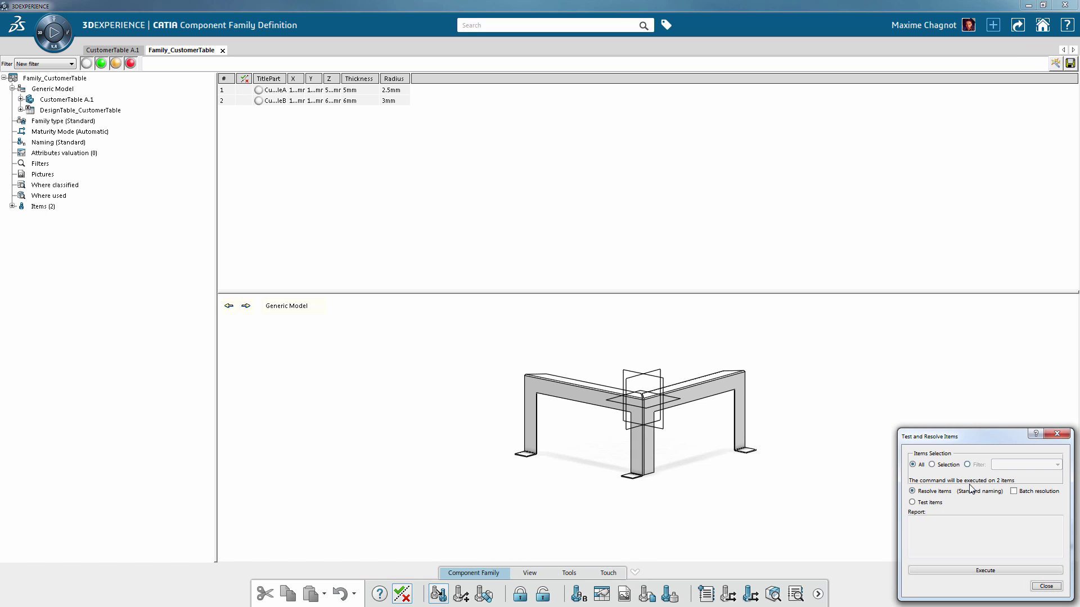
{"action": "left_click", "coordinate": [976, 572]}
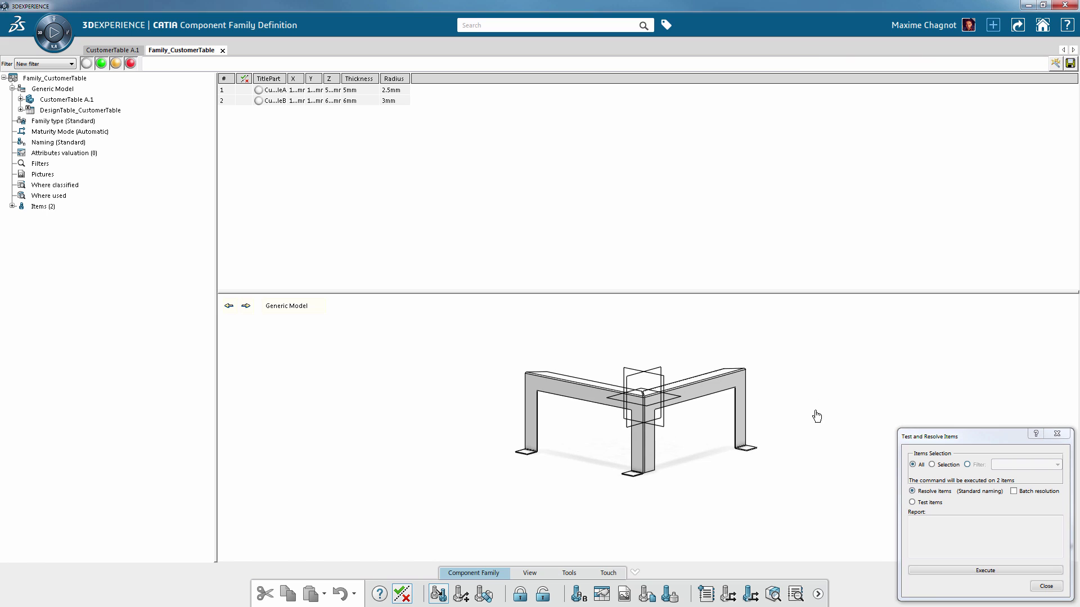
{"action": "left_click", "coordinate": [930, 493]}
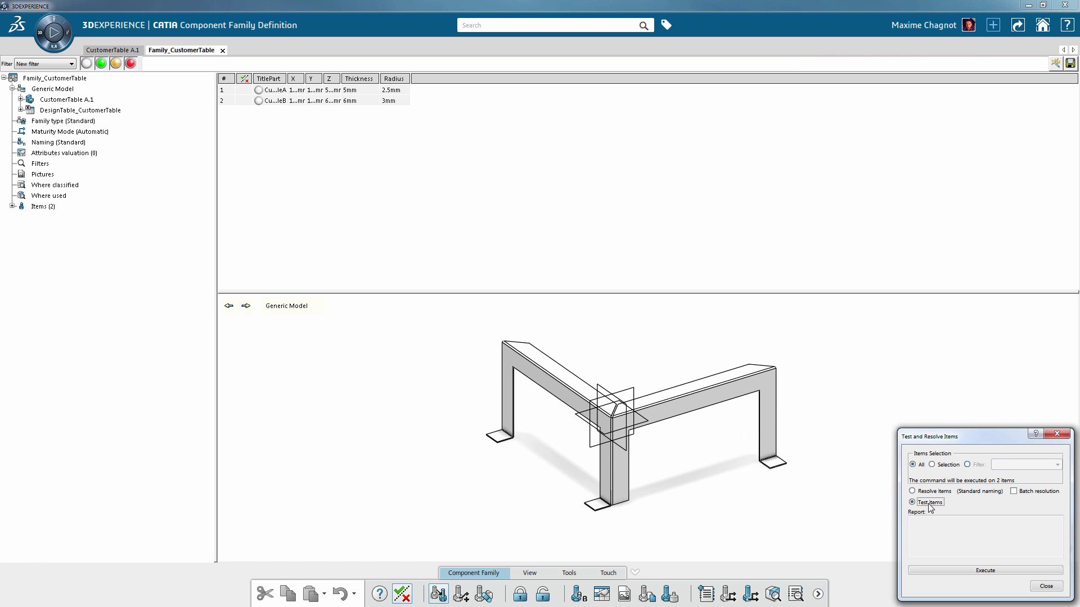
{"action": "left_click", "coordinate": [1055, 434]}
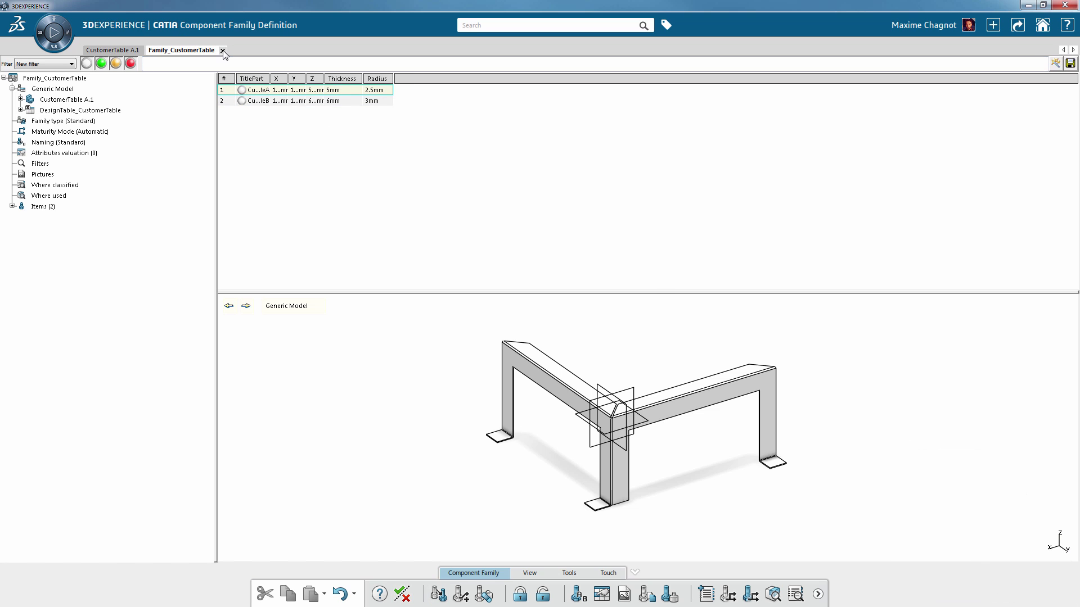
- Close the Family_CustomerTable family and start a new component family with the Design Family type
{"action": "left_click", "coordinate": [223, 50]}
{"action": "left_click", "coordinate": [993, 25]}
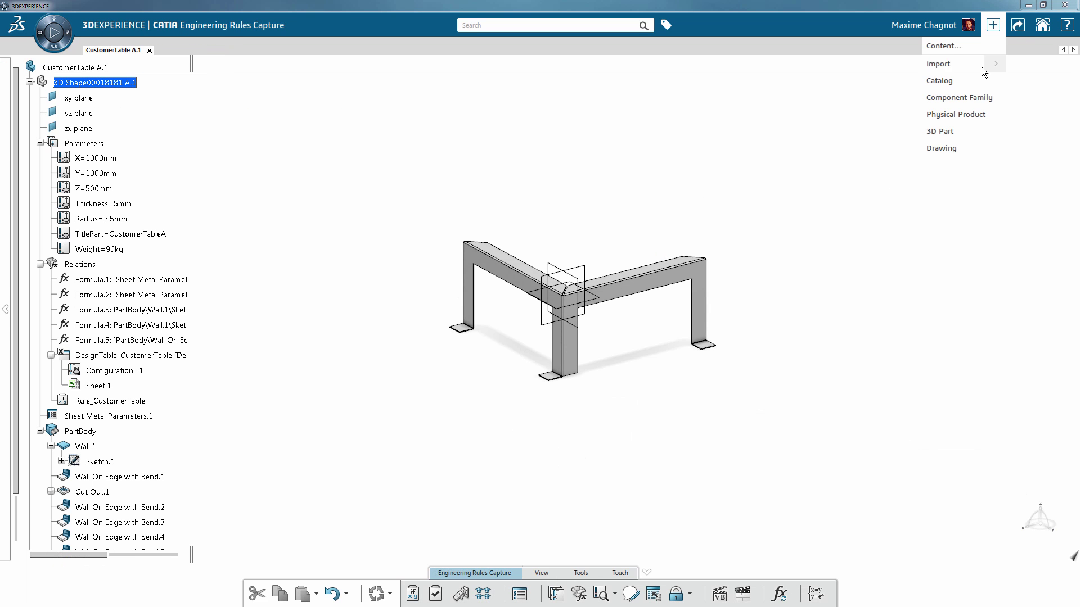
{"action": "left_click", "coordinate": [973, 116]}
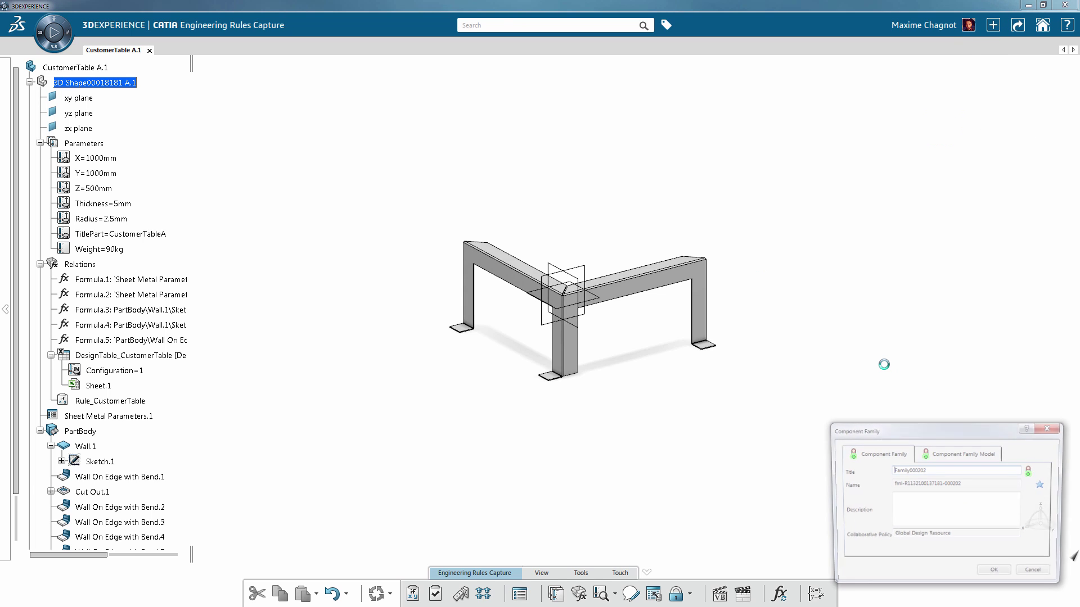
{"action": "left_click", "coordinate": [899, 488]}
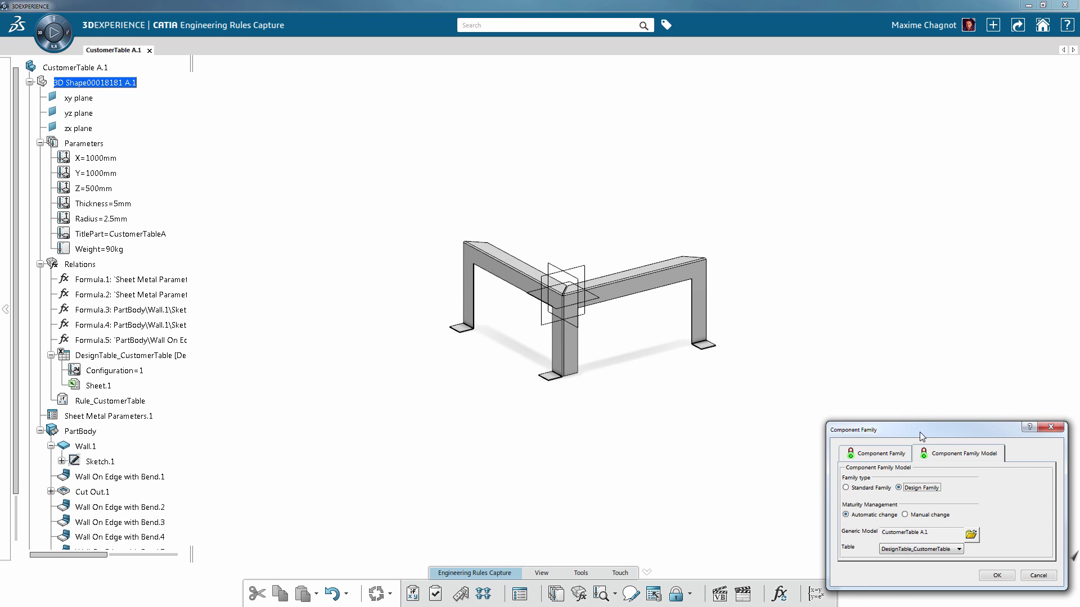
- Title the new component family FamilyCustomerTable2, create it and save it
{"action": "left_click", "coordinate": [891, 454]}
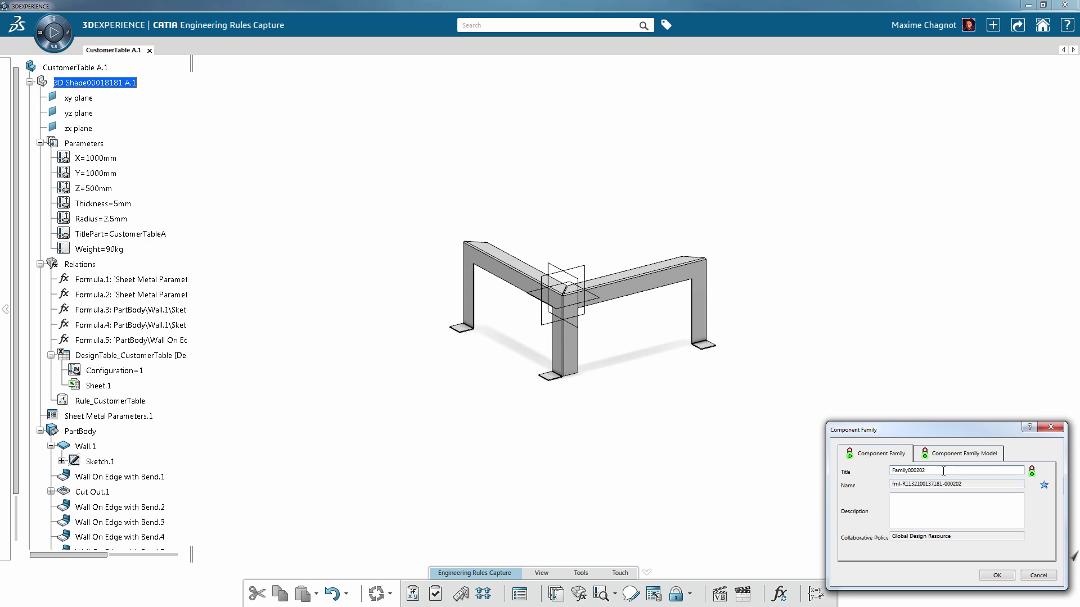
{"action": "key", "text": "BackSpace"}
{"action": "key", "text": "BackSpace"}
{"action": "key", "text": "BackSpace"}
{"action": "key", "text": "BackSpace"}
{"action": "key", "text": "BackSpace"}
{"action": "key", "text": "BackSpace"}
{"action": "type", "text": "CustomerTable2"}
{"action": "left_click", "coordinate": [997, 576]}
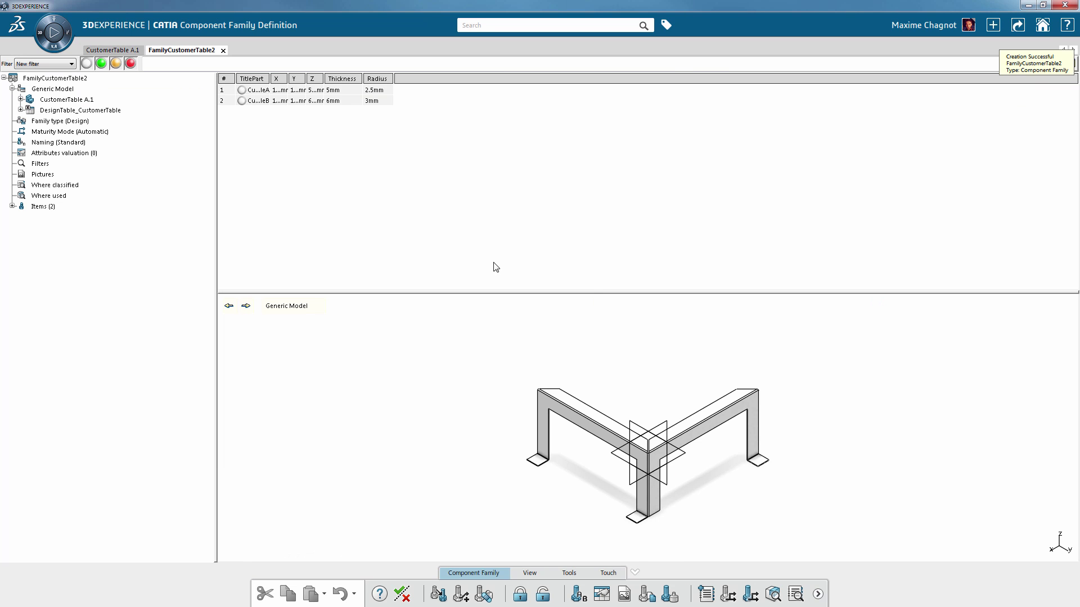
{"action": "key", "text": "ctrl+s"}
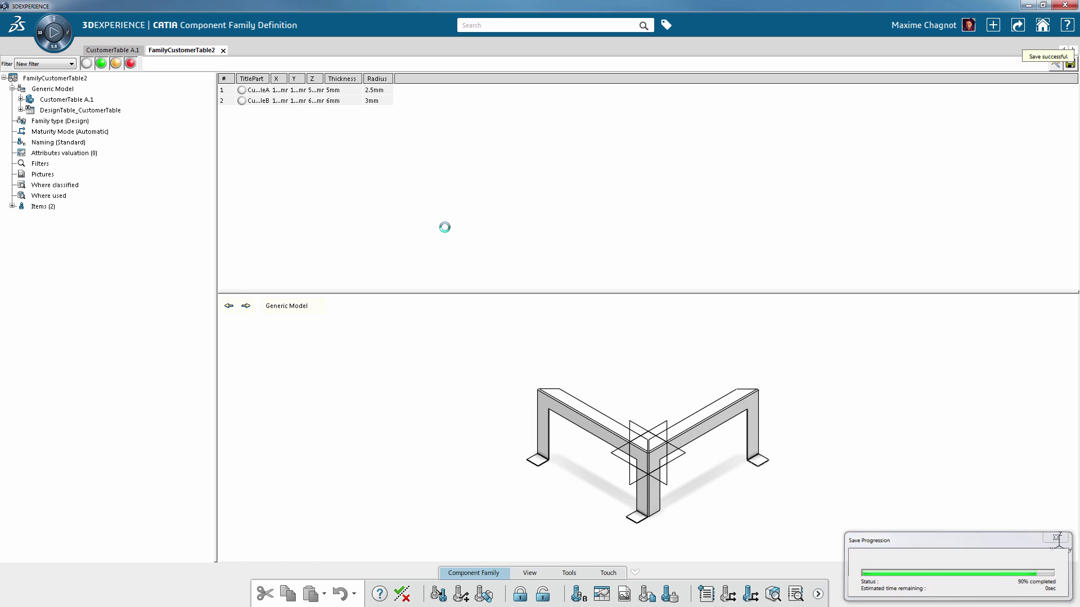
- Resolve all items of FamilyCustomerTable2 and preview the resolved CustomerTableB item
{"action": "left_click", "coordinate": [439, 593]}
{"action": "left_click", "coordinate": [1000, 568]}
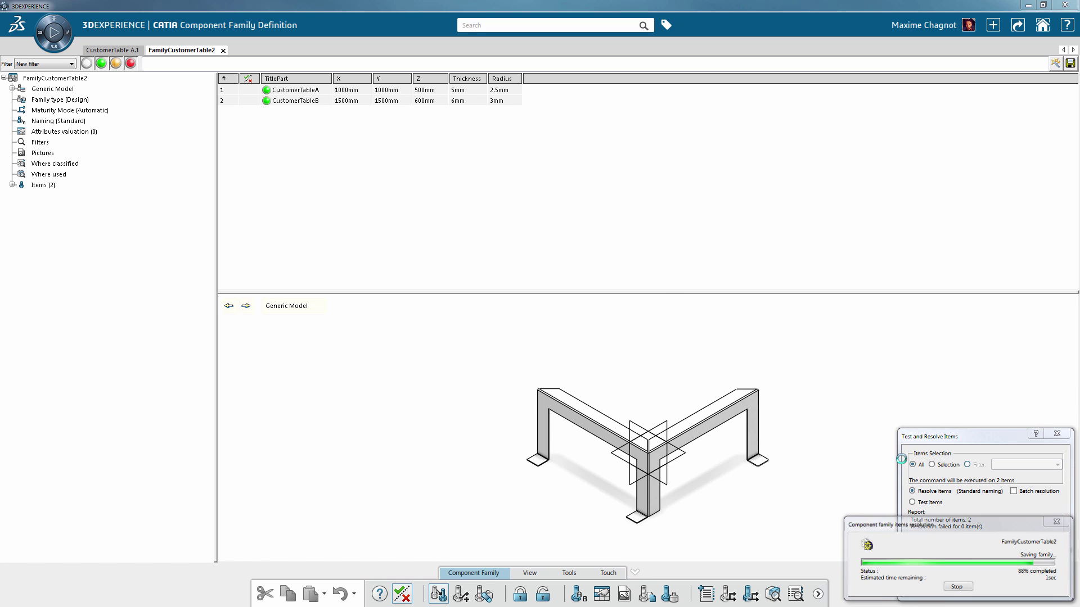
{"action": "left_click", "coordinate": [630, 483]}
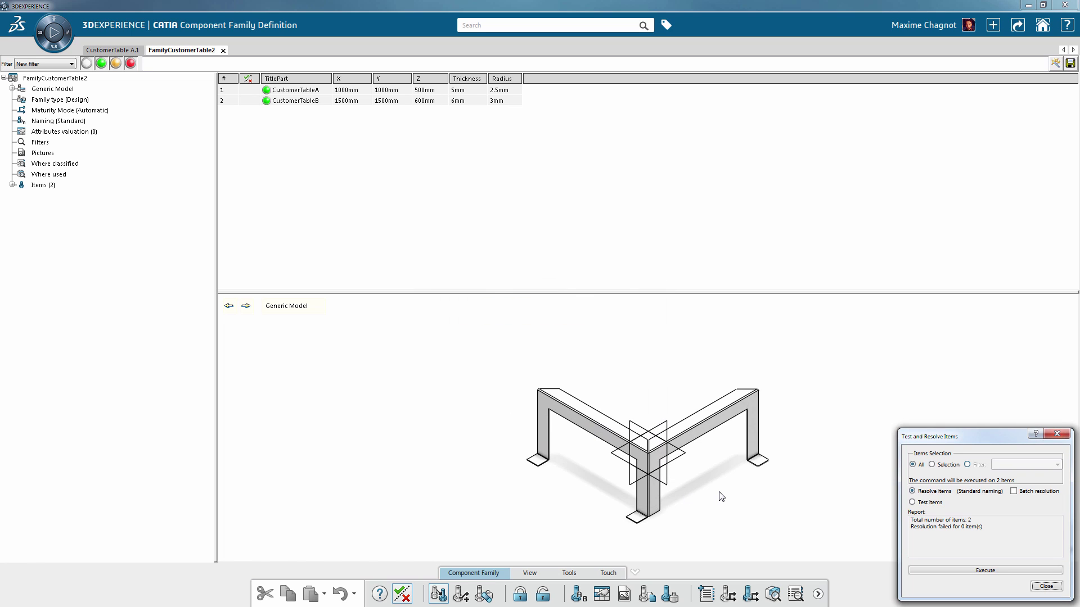
{"action": "left_click", "coordinate": [1045, 586]}
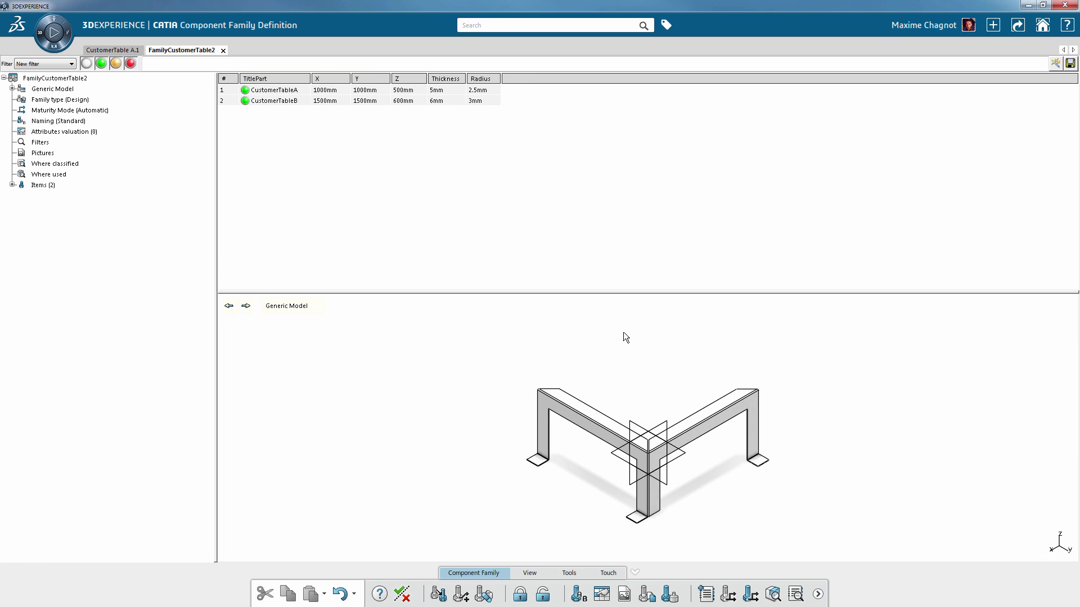
{"action": "left_click", "coordinate": [246, 307]}
{"action": "left_click", "coordinate": [246, 307]}
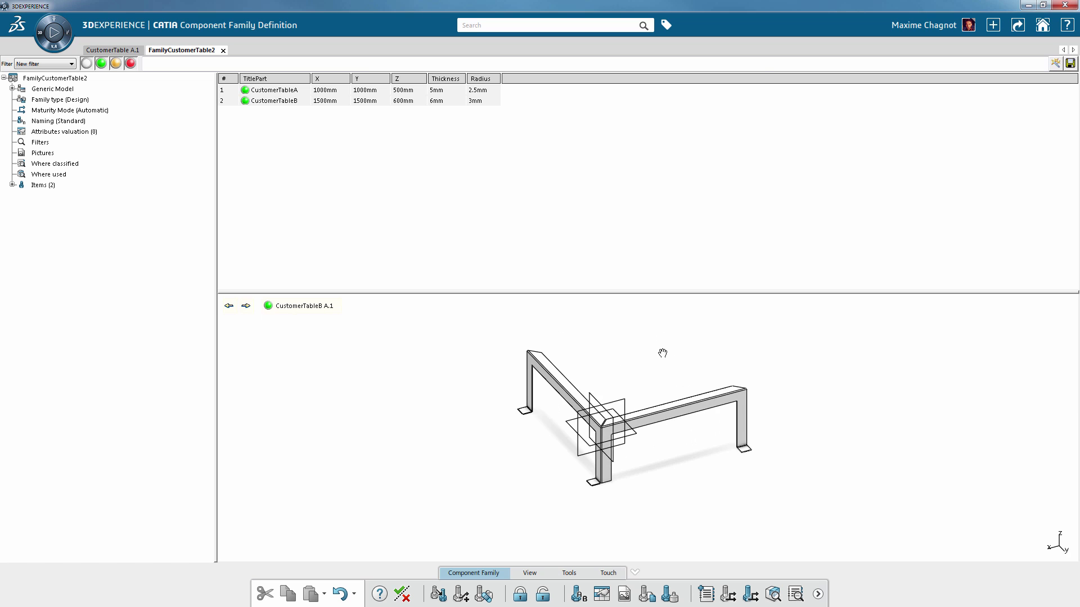
- Create a new catalog named CatalogCustomerTable
{"action": "left_click", "coordinate": [994, 28]}
{"action": "left_click", "coordinate": [967, 83]}
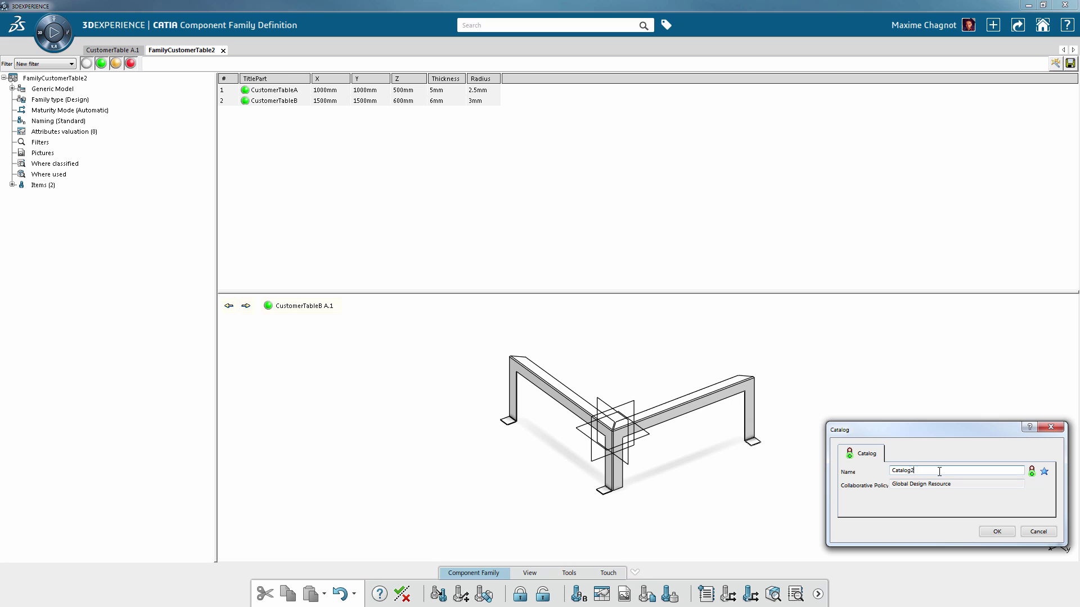
{"action": "type", "text": "ustomerTable"}
{"action": "key", "text": "Return"}
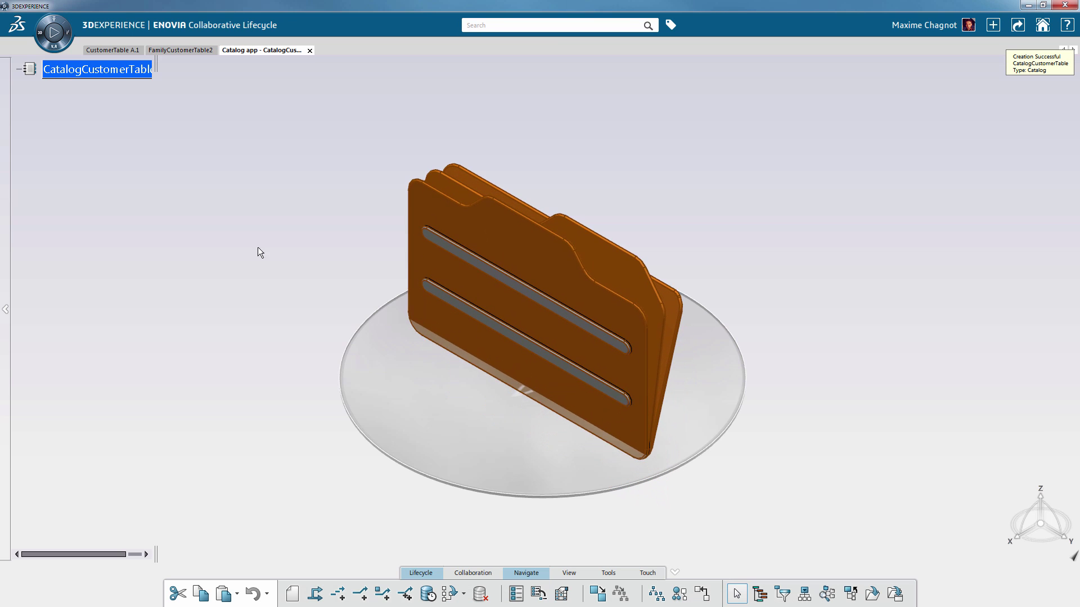
- Insert a new chapter named ChapterTable under the CatalogCustomerTable catalog
{"action": "left_click", "coordinate": [119, 72]}
{"action": "right_click", "coordinate": [120, 72]}
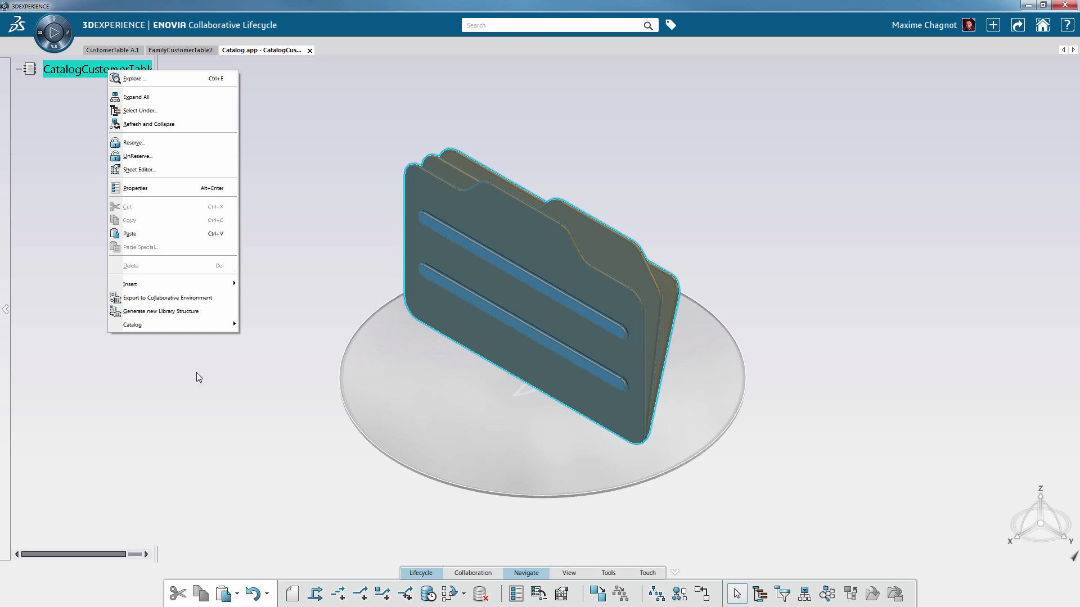
{"action": "mouse_move", "coordinate": [143, 284]}
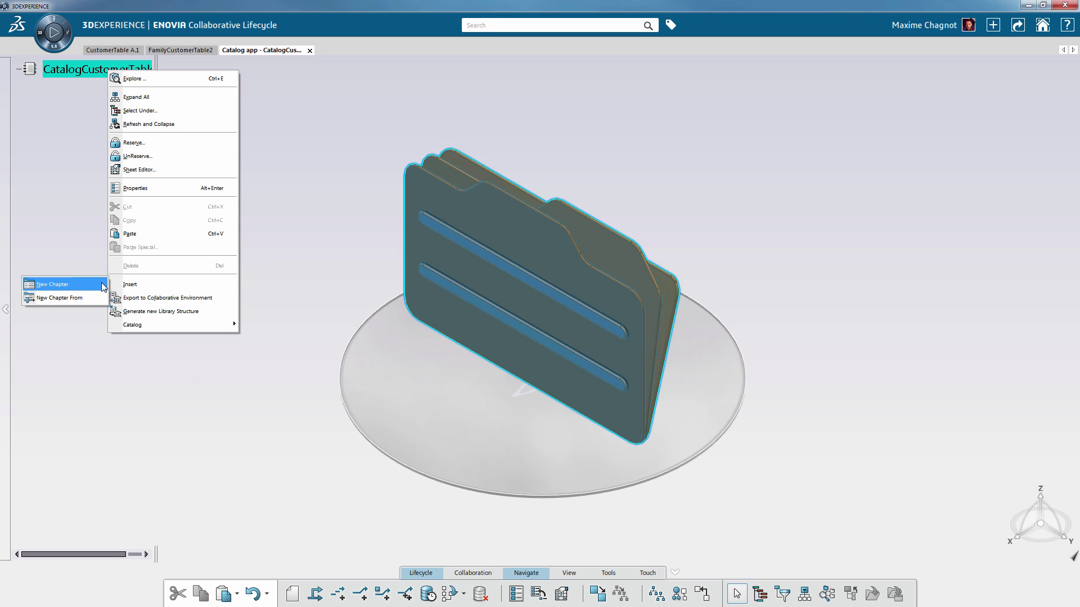
{"action": "left_click", "coordinate": [62, 283]}
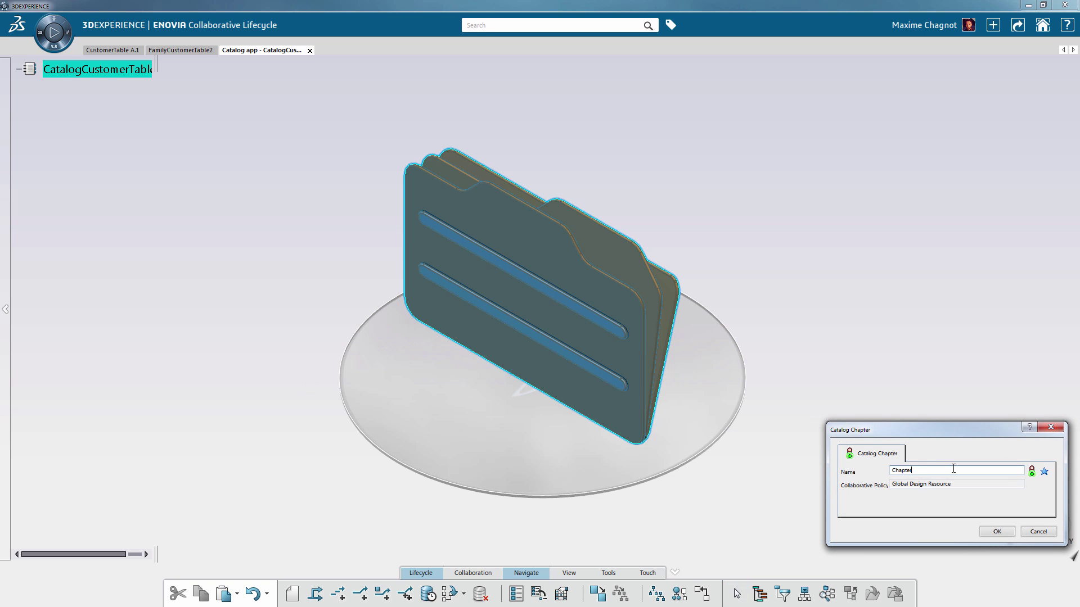
{"action": "type", "text": "Table"}
{"action": "left_click", "coordinate": [1005, 531]}
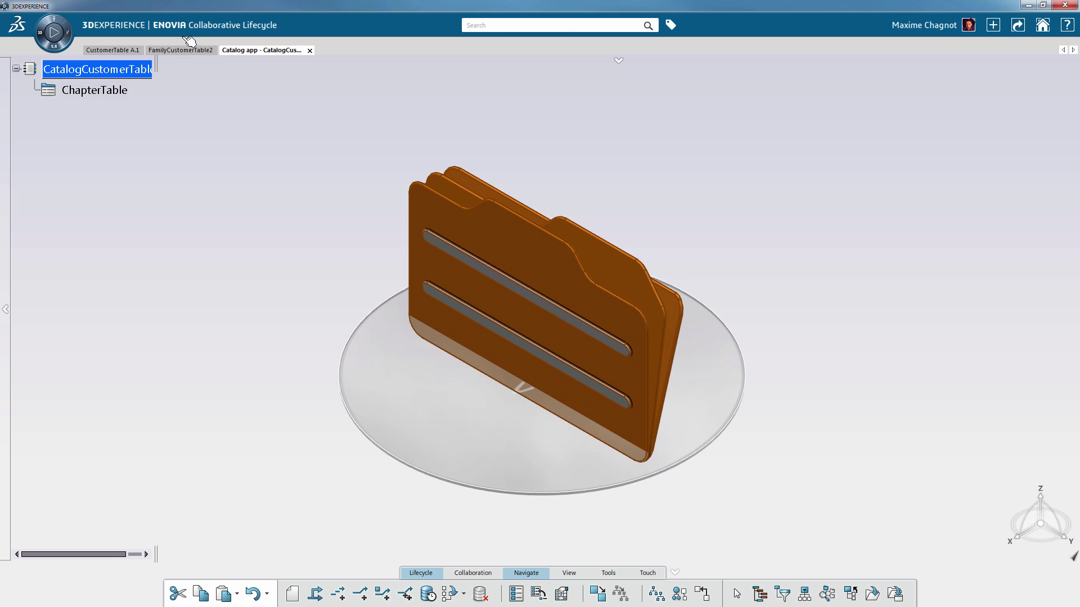
- From FamilyCustomerTable2, open catalog management for all items and choose CatalogCustomerTable from the session as the target catalog
{"action": "left_click", "coordinate": [172, 50]}
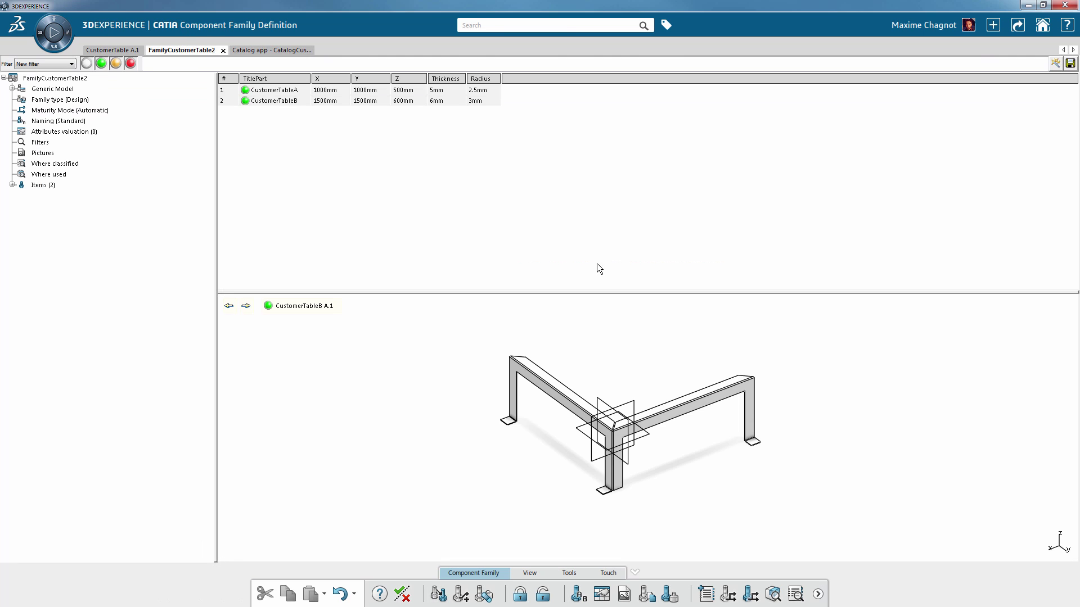
{"action": "left_click", "coordinate": [705, 596]}
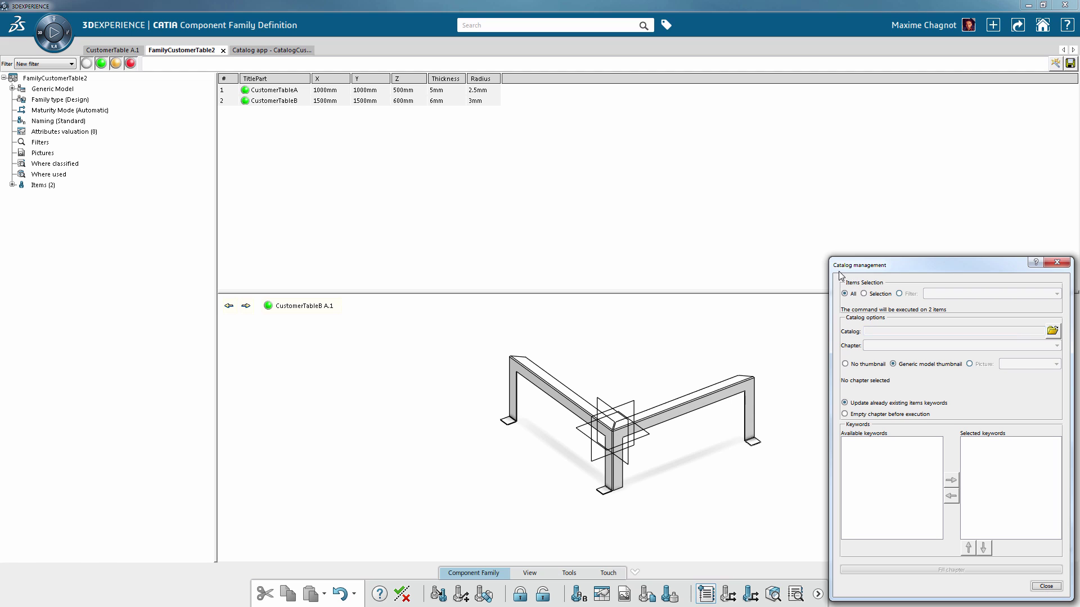
{"action": "left_click", "coordinate": [1052, 330]}
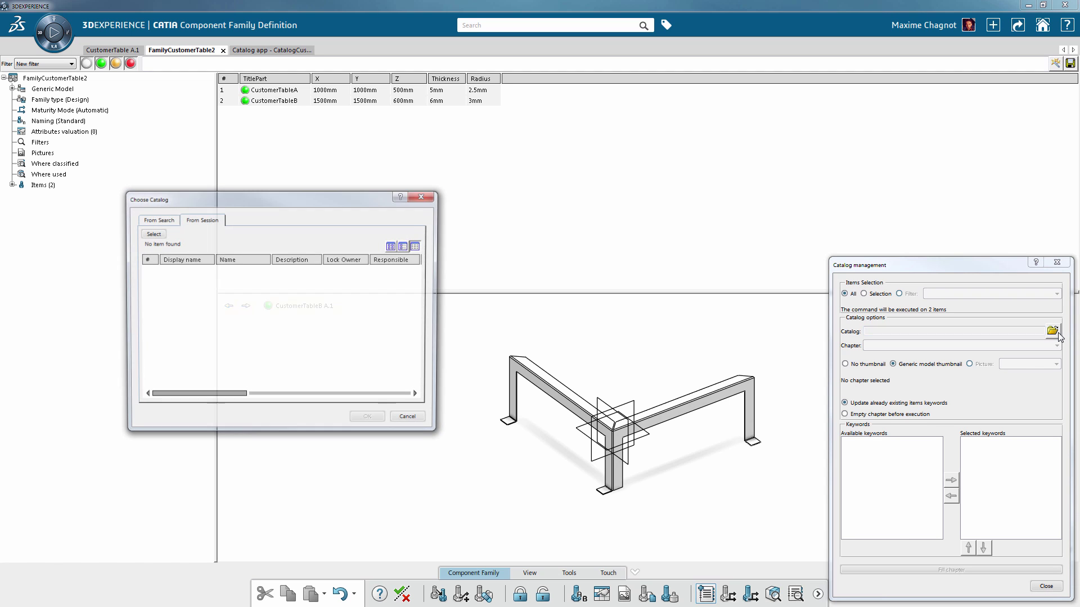
{"action": "left_click", "coordinate": [157, 232]}
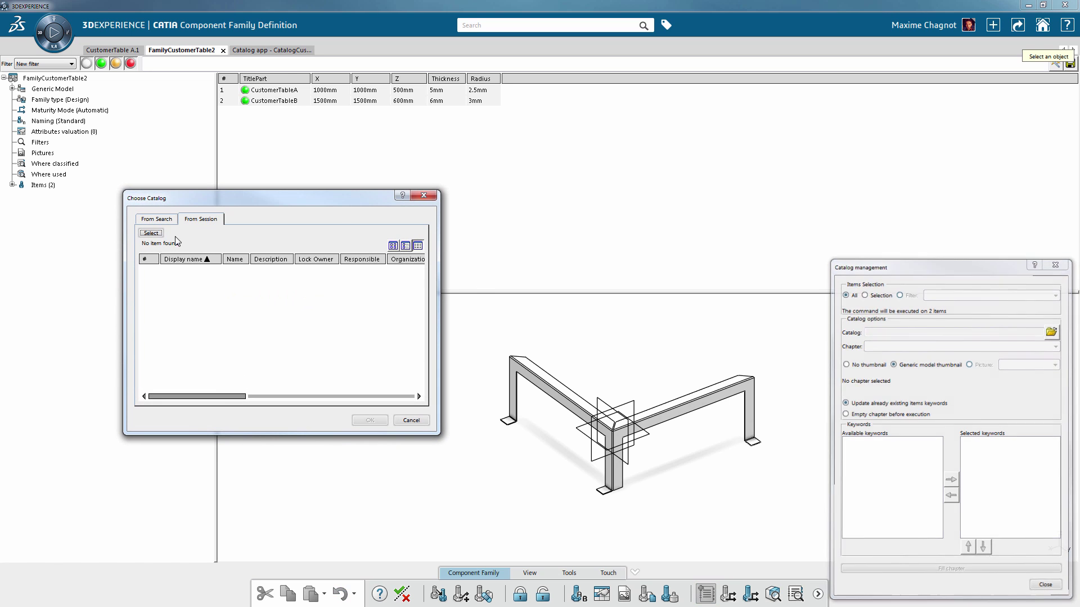
{"action": "left_click", "coordinate": [267, 50]}
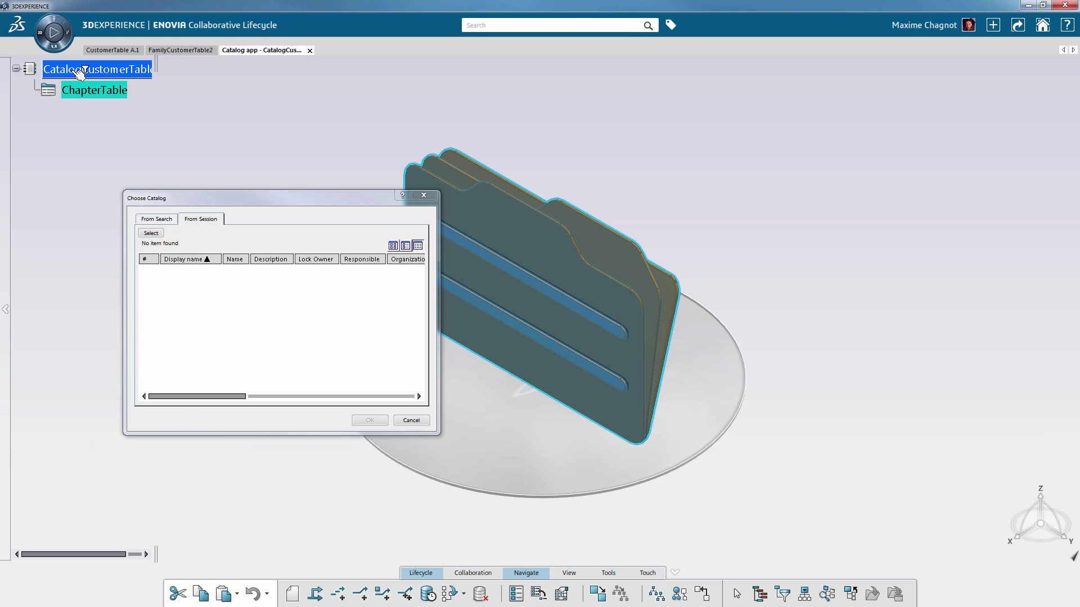
{"action": "left_click", "coordinate": [80, 72]}
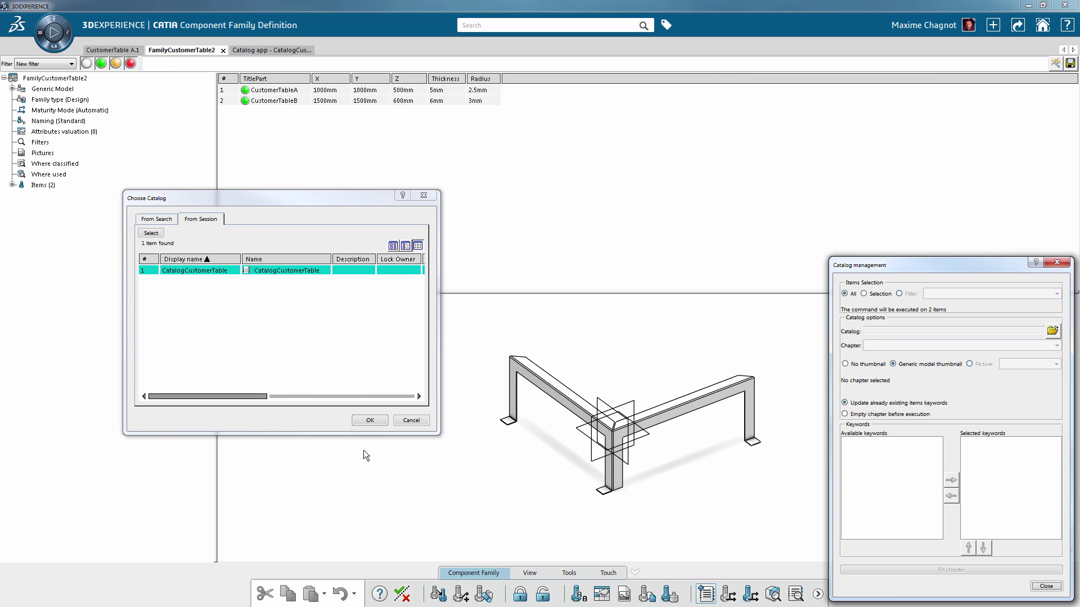
{"action": "left_click", "coordinate": [371, 422]}
{"action": "left_click", "coordinate": [366, 421]}
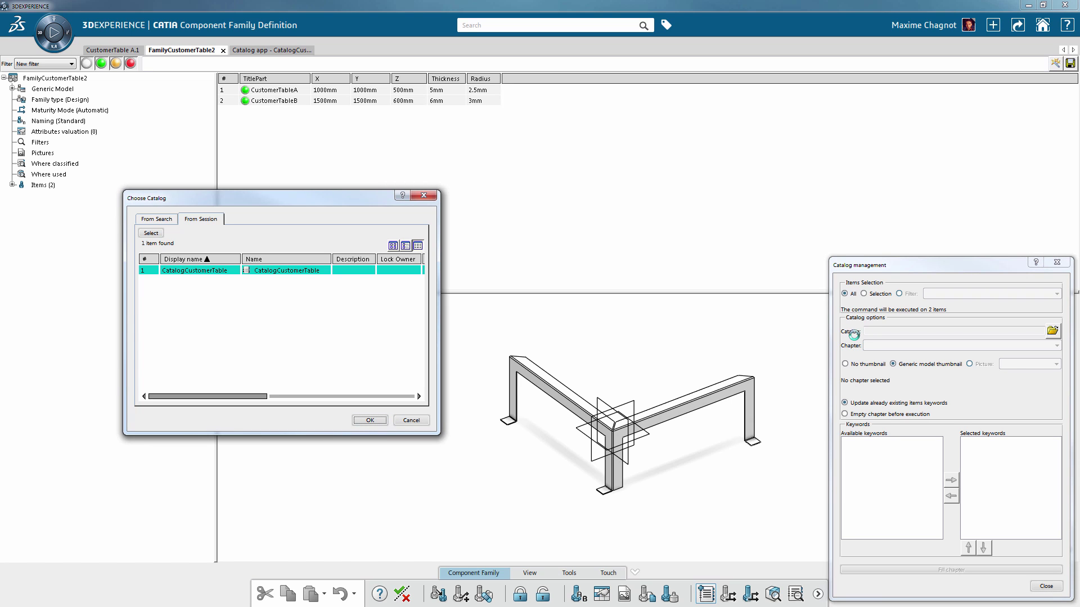
- Choose ChapterTable, add TitlePart (String) to the selected keywords, fill the chapter and close catalog management
{"action": "left_click", "coordinate": [897, 347]}
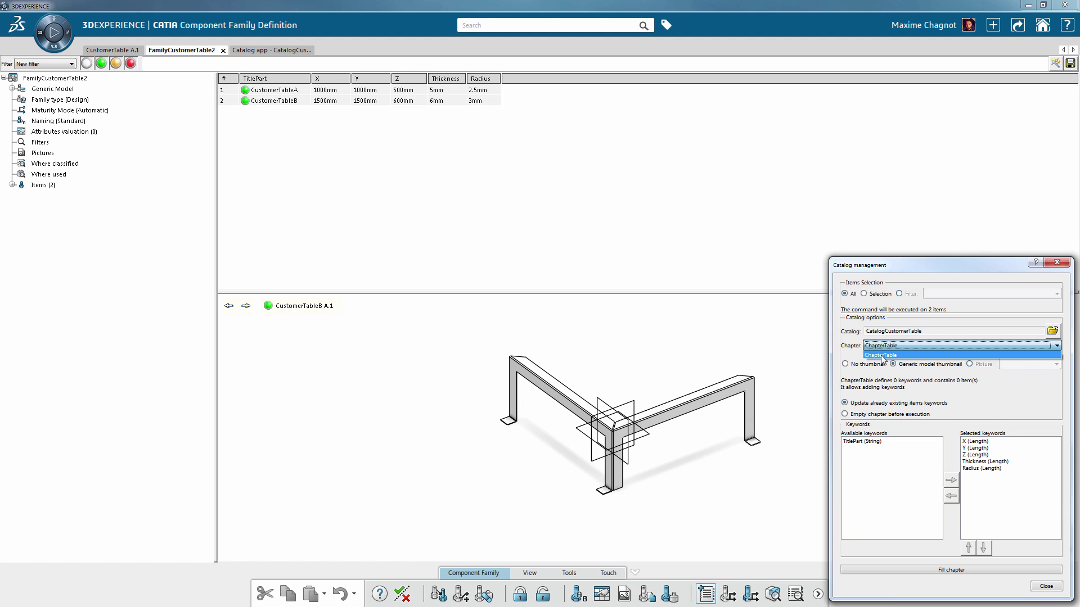
{"action": "left_click", "coordinate": [877, 356]}
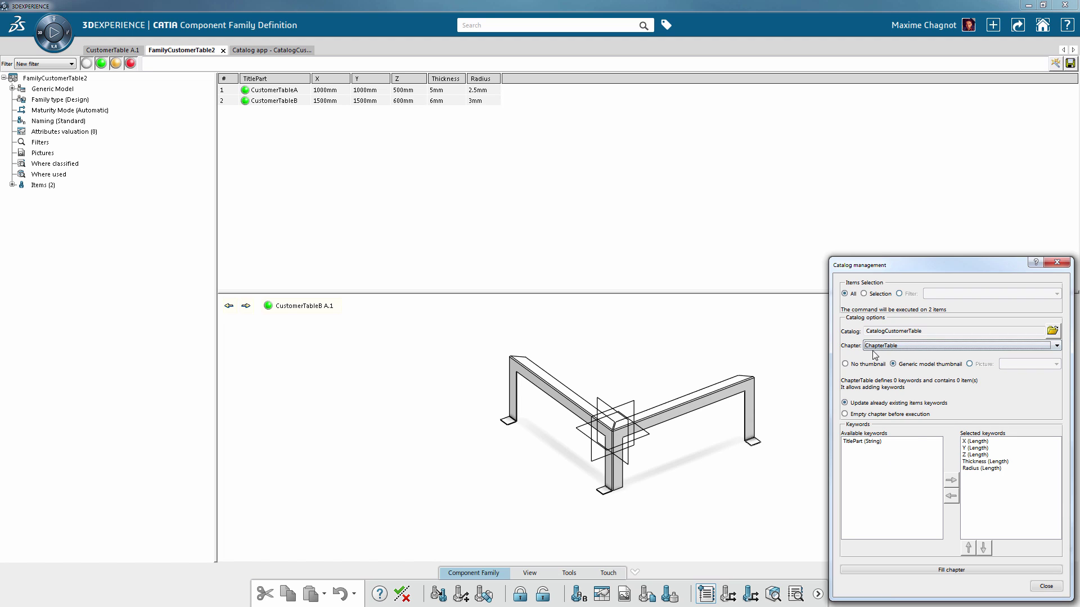
{"action": "left_click", "coordinate": [862, 442]}
{"action": "left_click", "coordinate": [951, 481]}
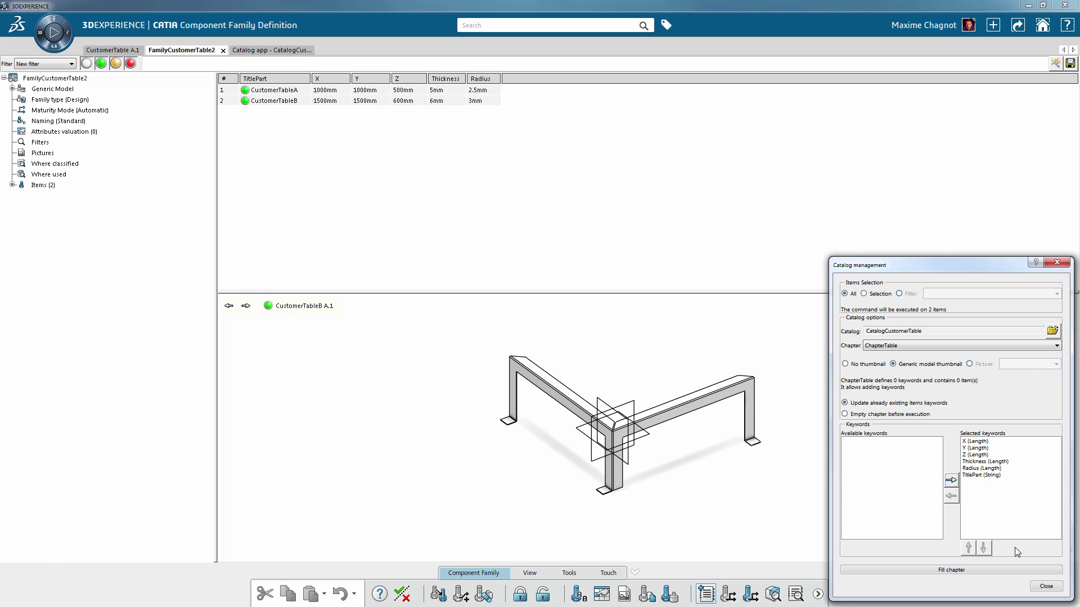
{"action": "left_click", "coordinate": [978, 568]}
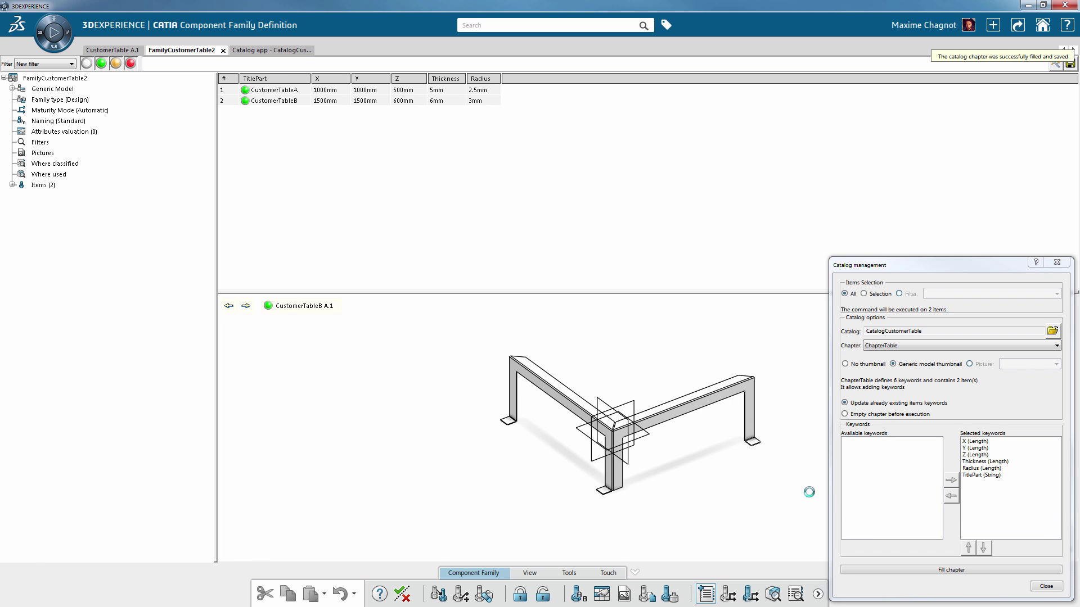
{"action": "left_click", "coordinate": [1042, 587]}
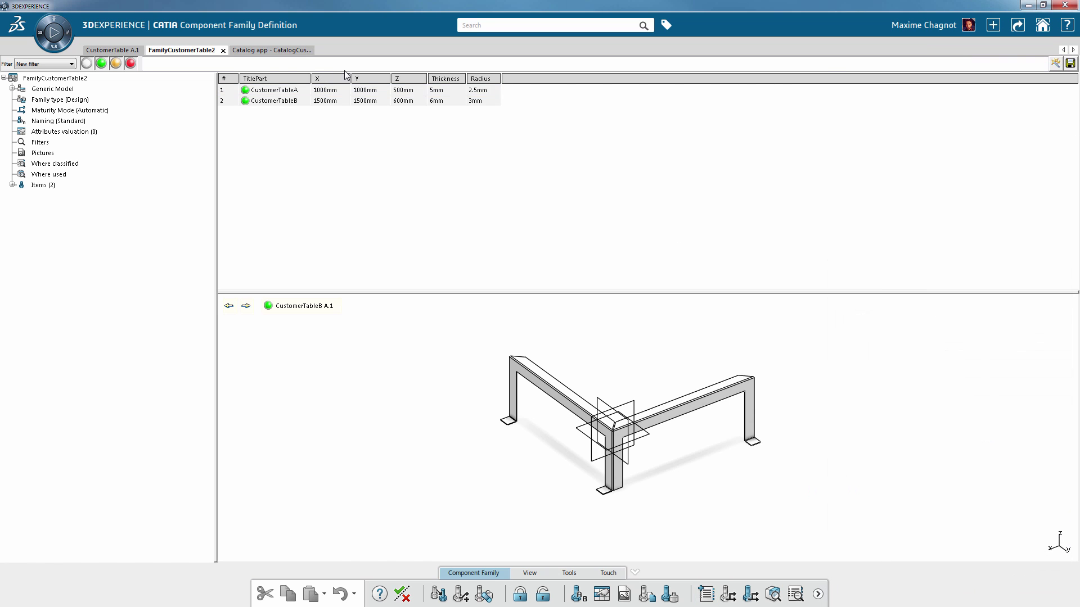
- Expand the whole CatalogCustomerTable structure and widen the tree to read the item names in ChapterTable
{"action": "left_click", "coordinate": [275, 51]}
{"action": "right_click", "coordinate": [97, 69]}
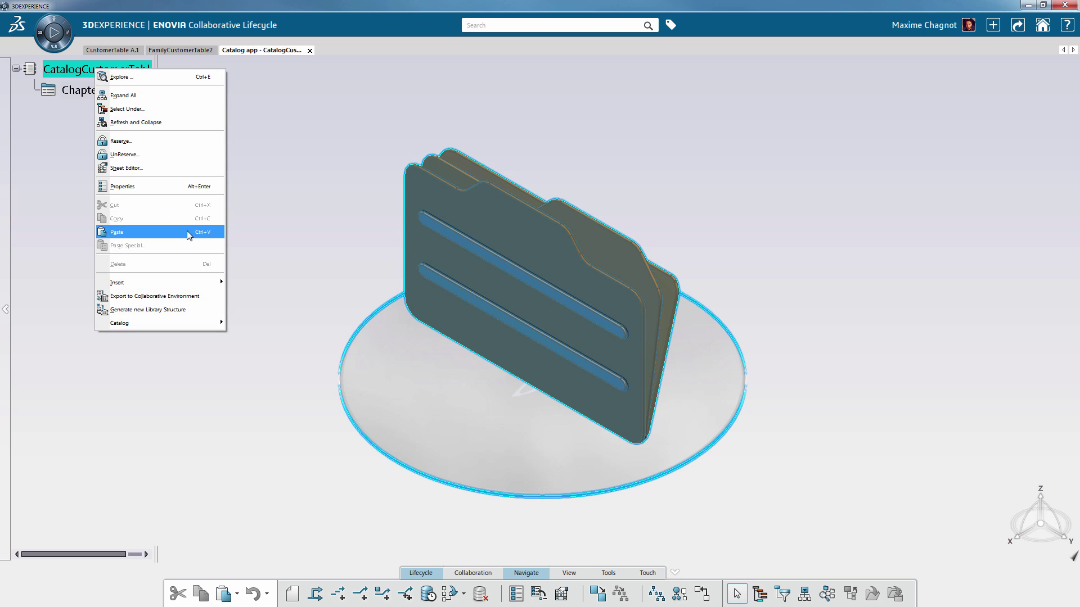
{"action": "left_click", "coordinate": [145, 95]}
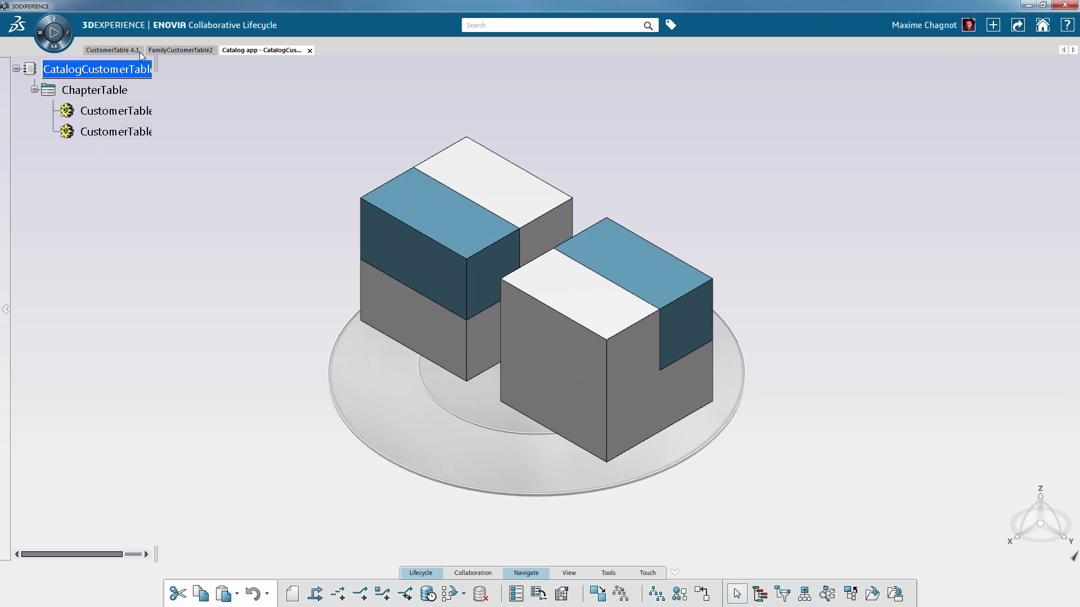
{"action": "left_click_drag", "start_coordinate": [156, 62], "coordinate": [240, 62]}
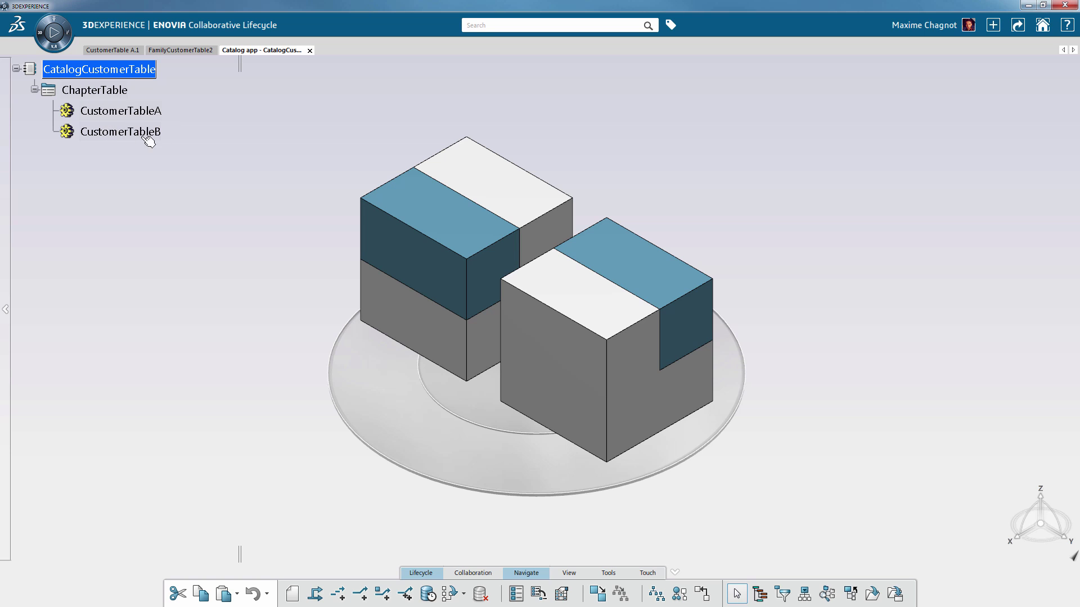
- Create a new physical product titled AssemblyCustomerTable
{"action": "left_click", "coordinate": [994, 24]}
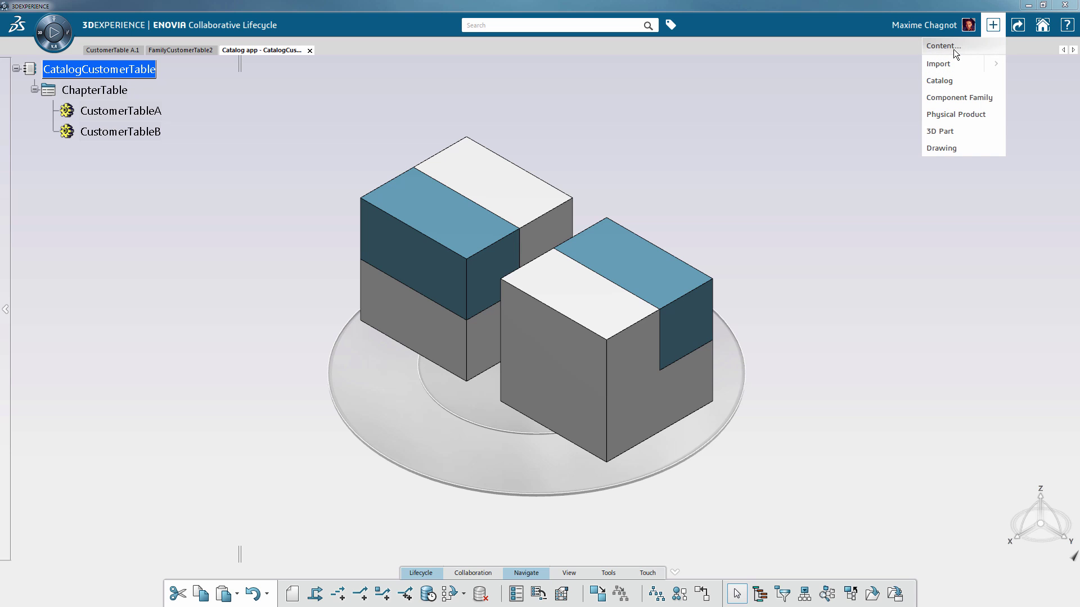
{"action": "left_click", "coordinate": [954, 115]}
{"action": "left_click_drag", "start_coordinate": [977, 473], "coordinate": [890, 471]}
{"action": "type", "text": "AssemblyCustomerTable"}
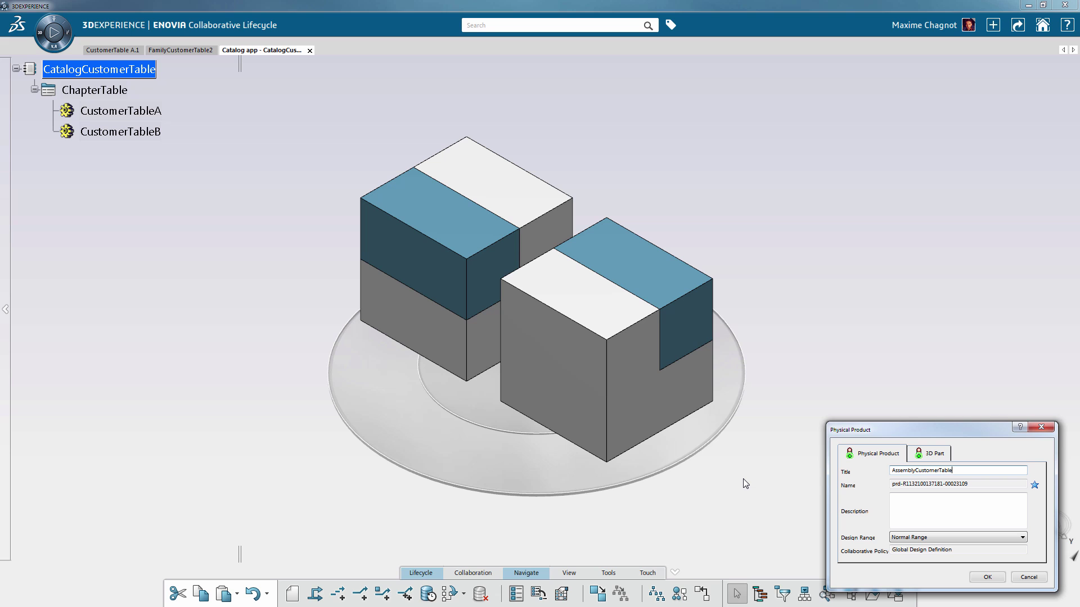
{"action": "key", "text": "Return"}
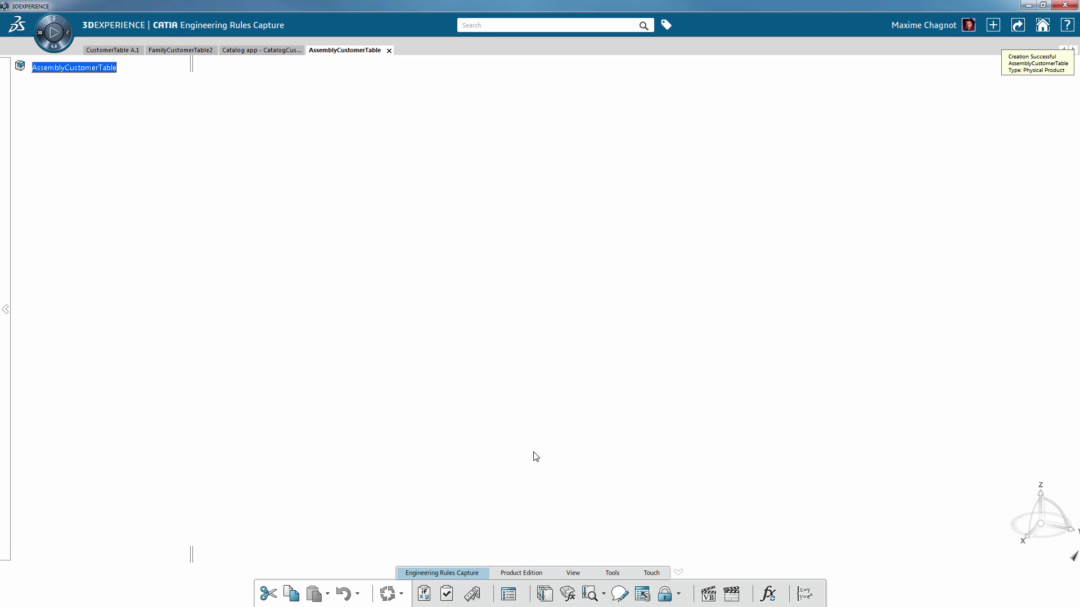
- Switch AssemblyCustomerTable to the Assembly Design app
{"action": "left_click", "coordinate": [42, 42]}
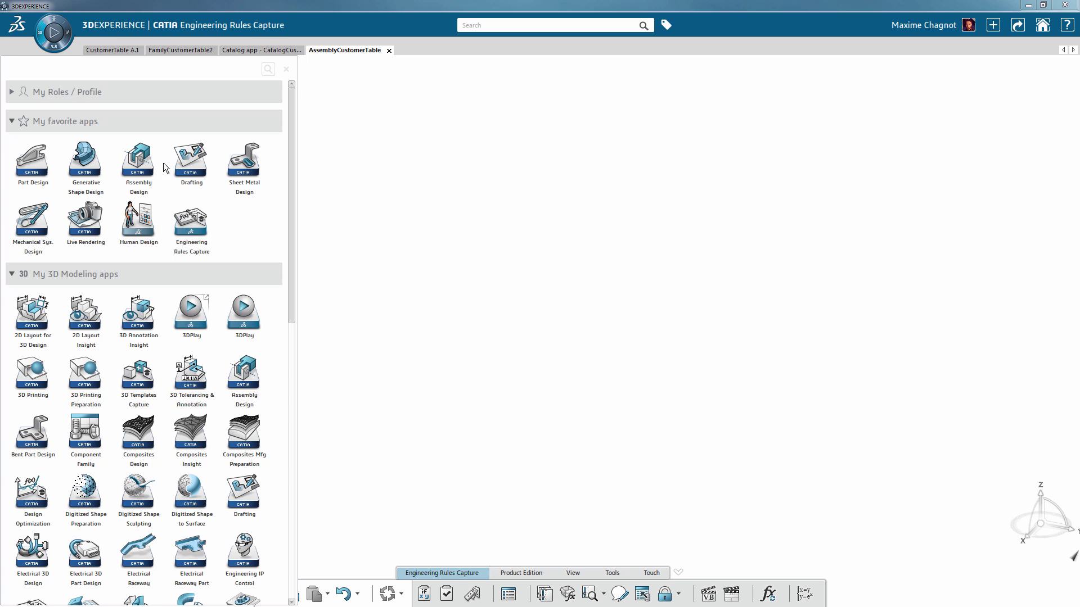
{"action": "left_click", "coordinate": [141, 160]}
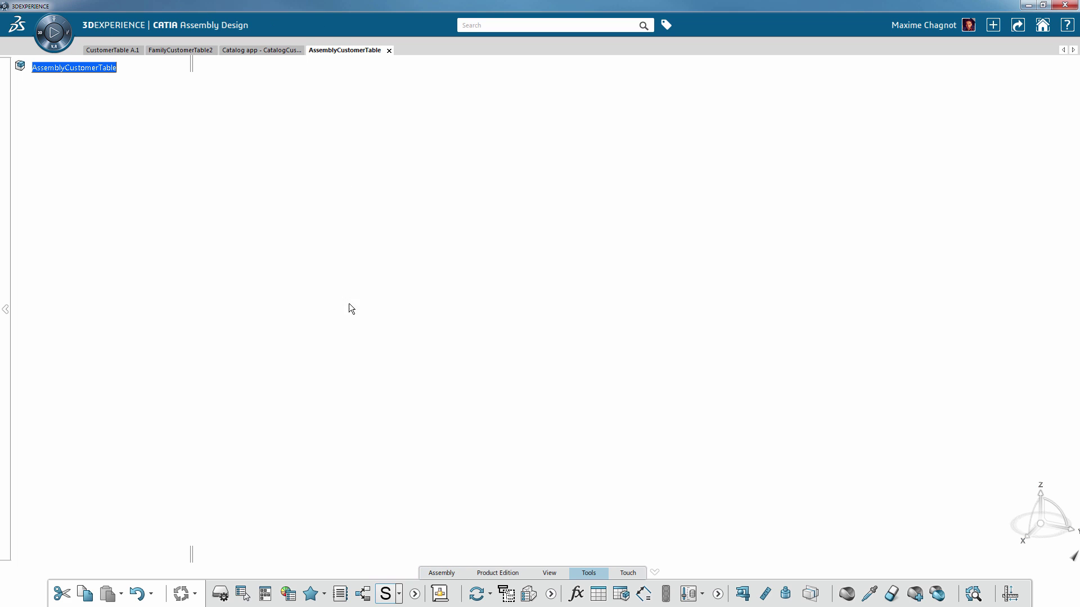
{"action": "left_click", "coordinate": [38, 31]}
{"action": "left_click", "coordinate": [428, 445]}
- Load CatalogCustomerTable in the catalog browser and display the items of ChapterTable
{"action": "left_click", "coordinate": [340, 594]}
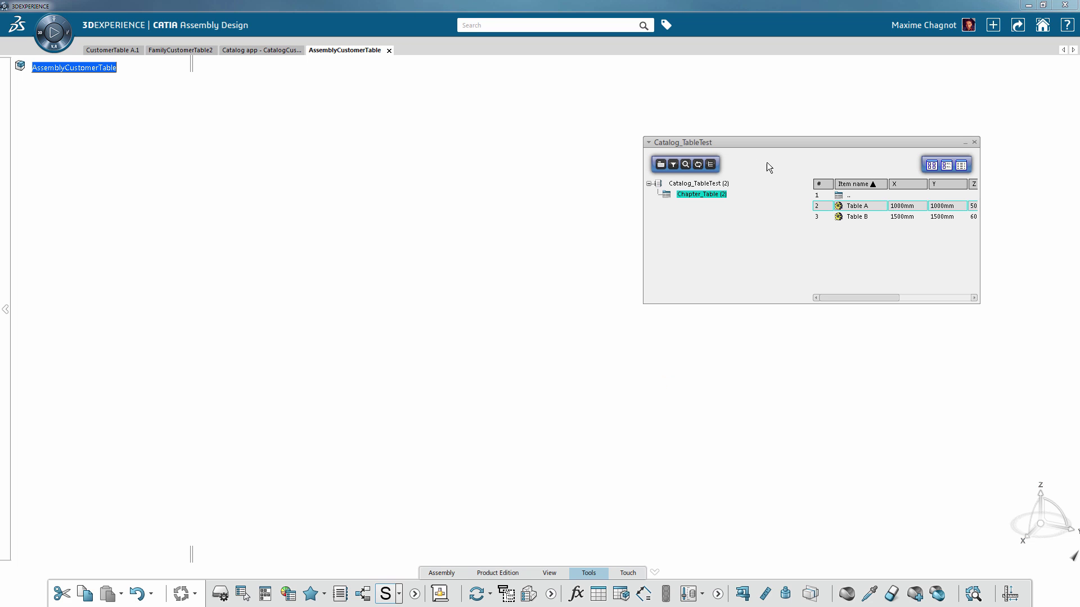
{"action": "left_click", "coordinate": [661, 165]}
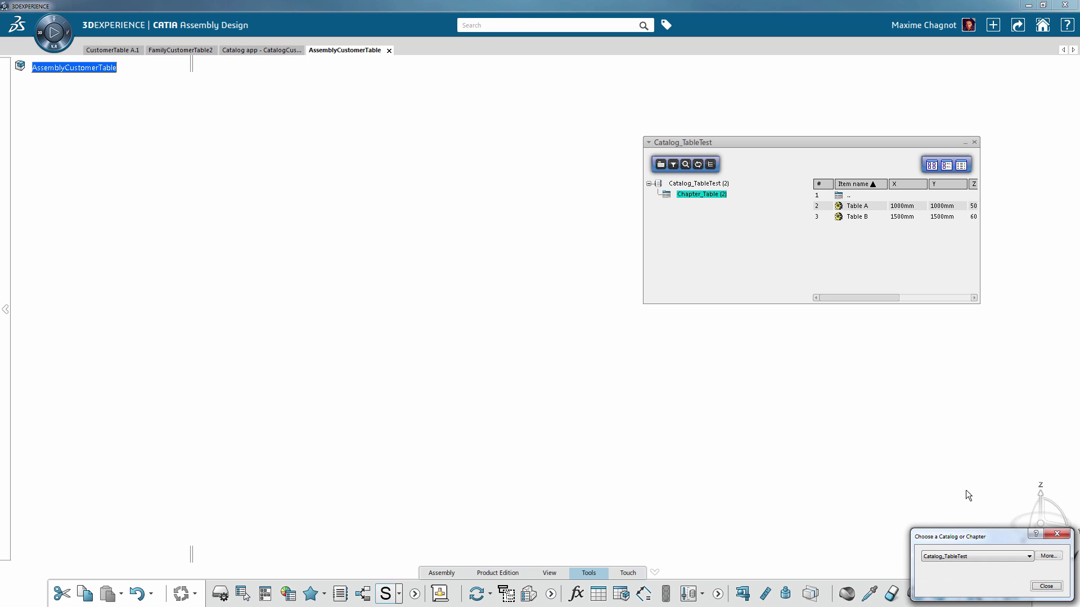
{"action": "left_click", "coordinate": [1046, 586]}
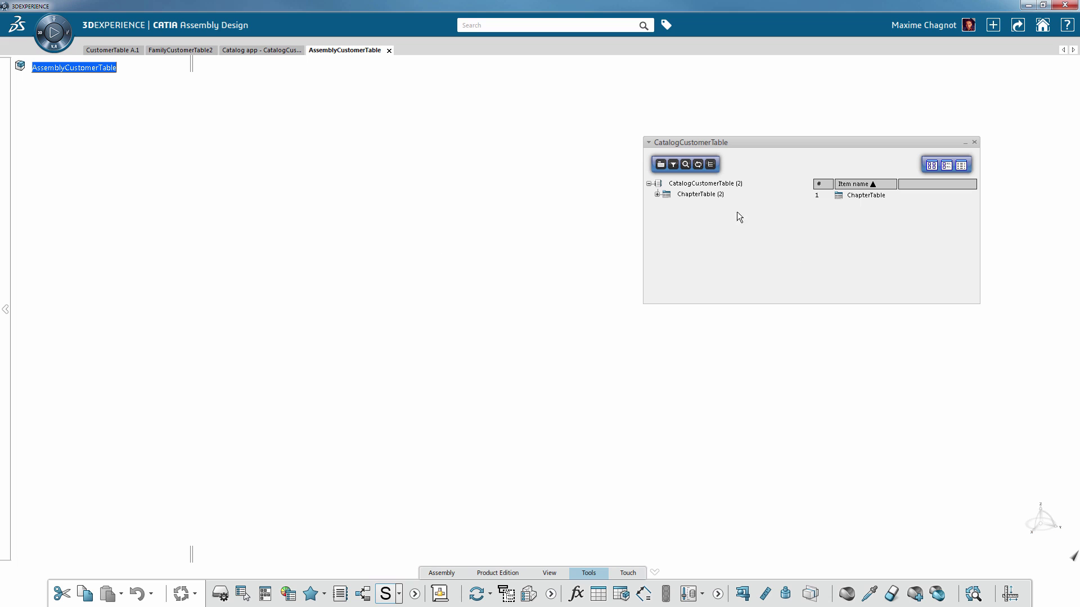
{"action": "left_click", "coordinate": [657, 194]}
{"action": "left_click", "coordinate": [696, 197]}
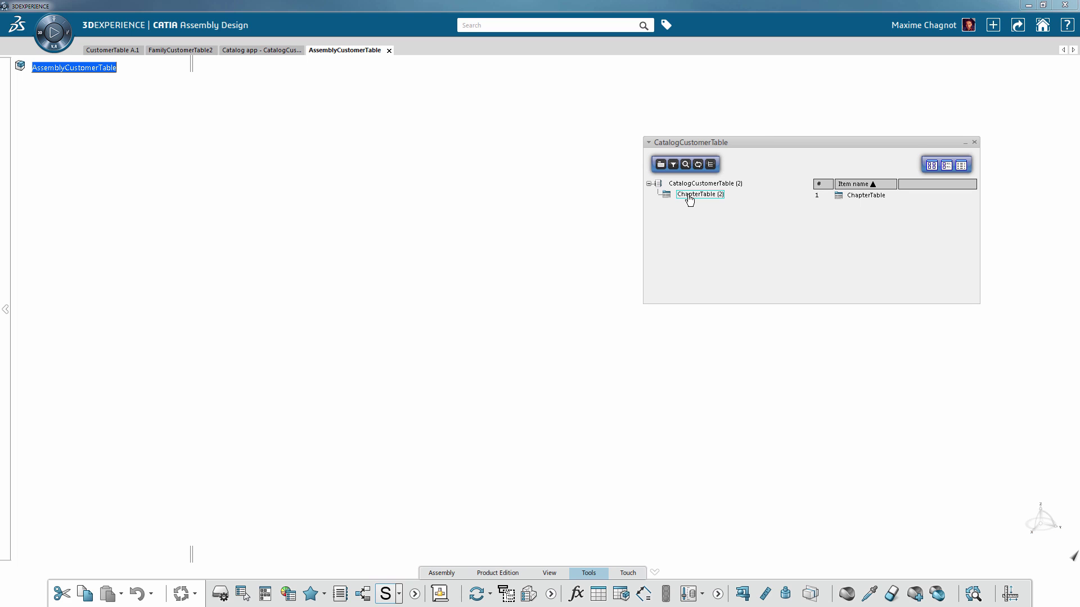
{"action": "left_click", "coordinate": [689, 200]}
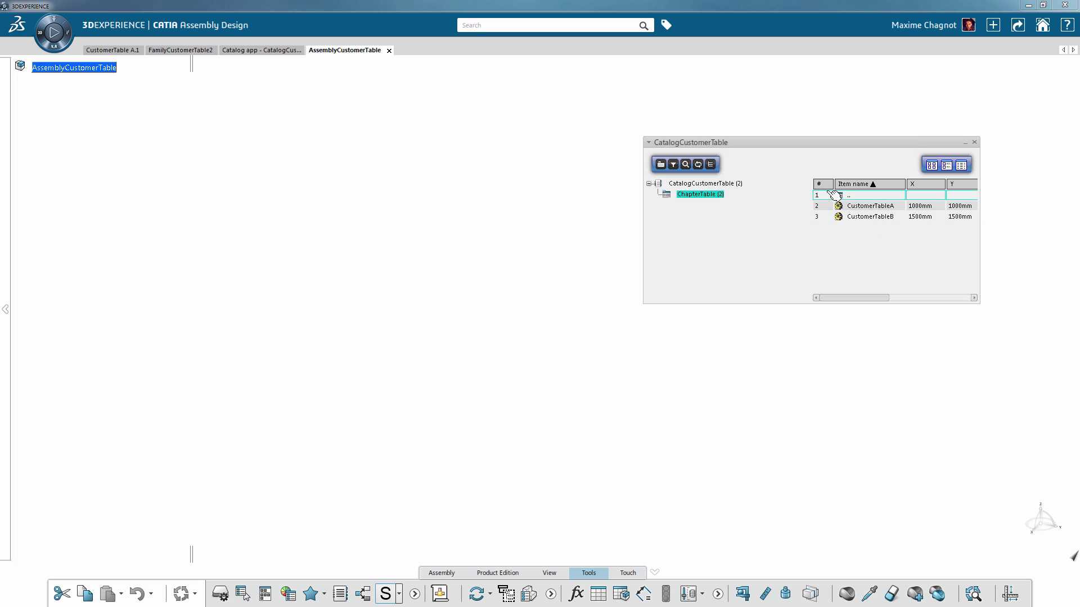
- Insert two instances of CustomerTableA from the catalog under AssemblyCustomerTable and close the catalog browser
{"action": "left_click", "coordinate": [880, 208]}
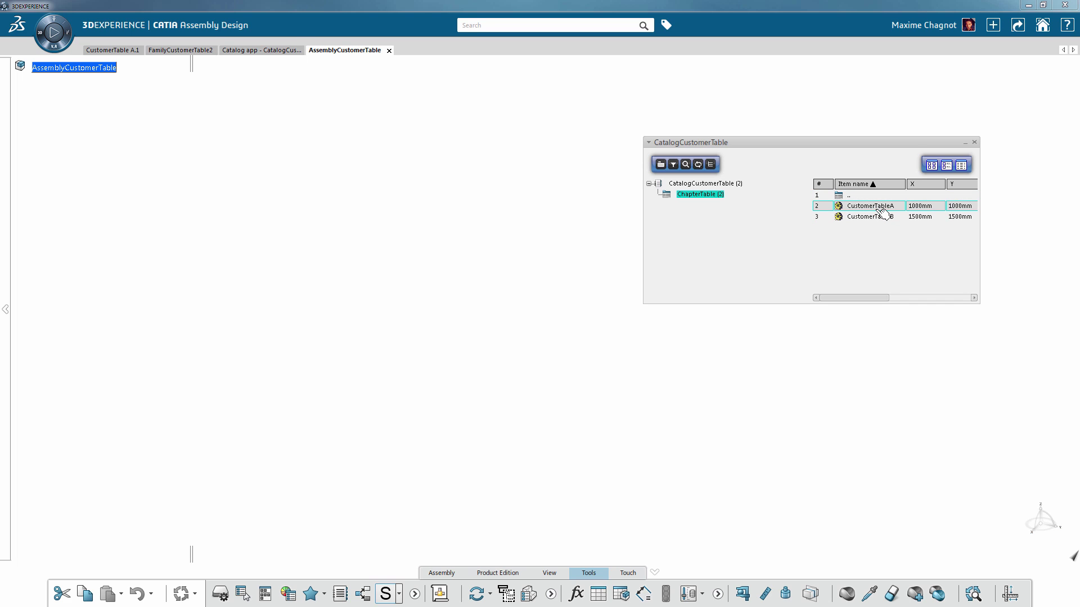
{"action": "double_click", "coordinate": [851, 210]}
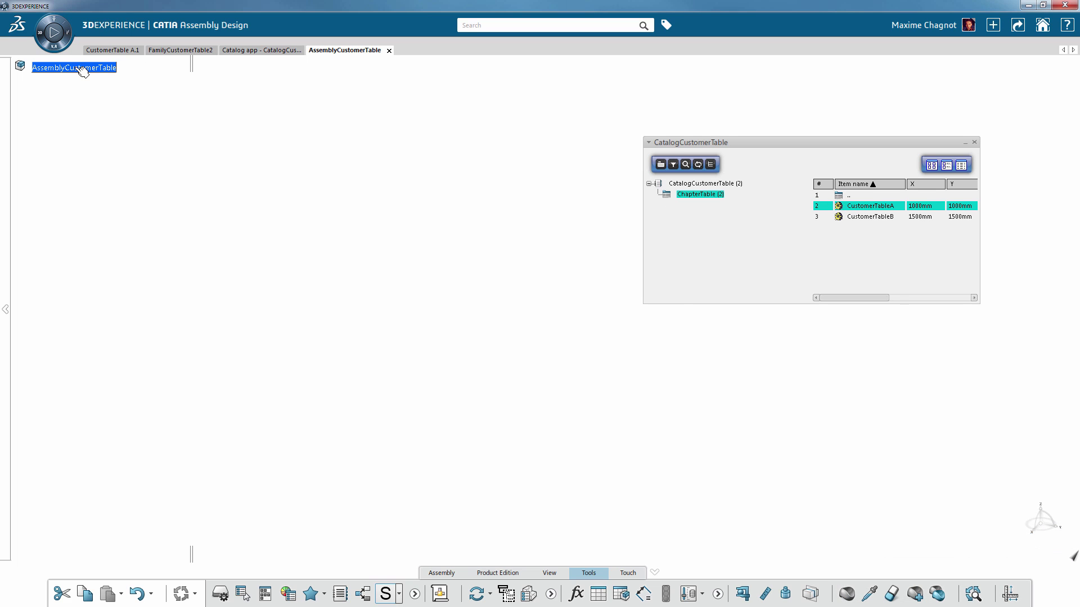
{"action": "middle_click_drag", "start_coordinate": [473, 234], "coordinate": [875, 282]}
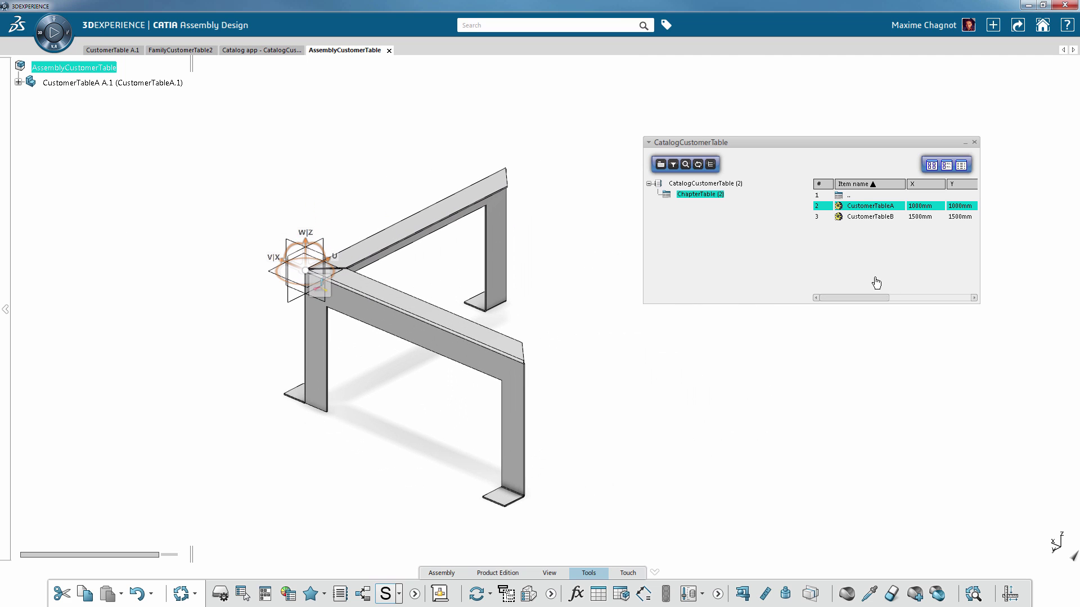
{"action": "double_click", "coordinate": [874, 206]}
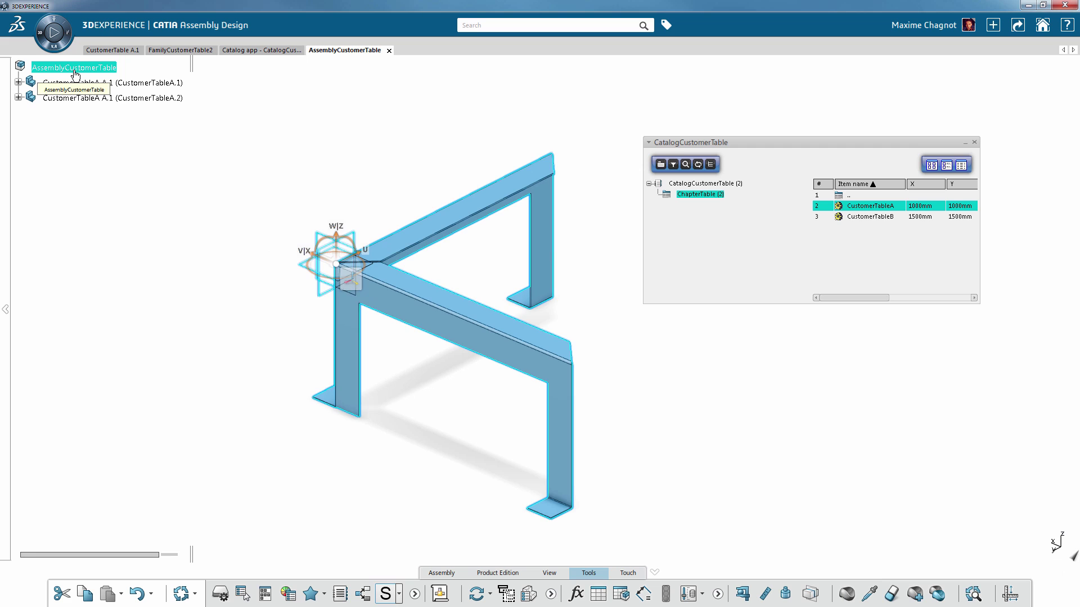
{"action": "left_click", "coordinate": [974, 143]}
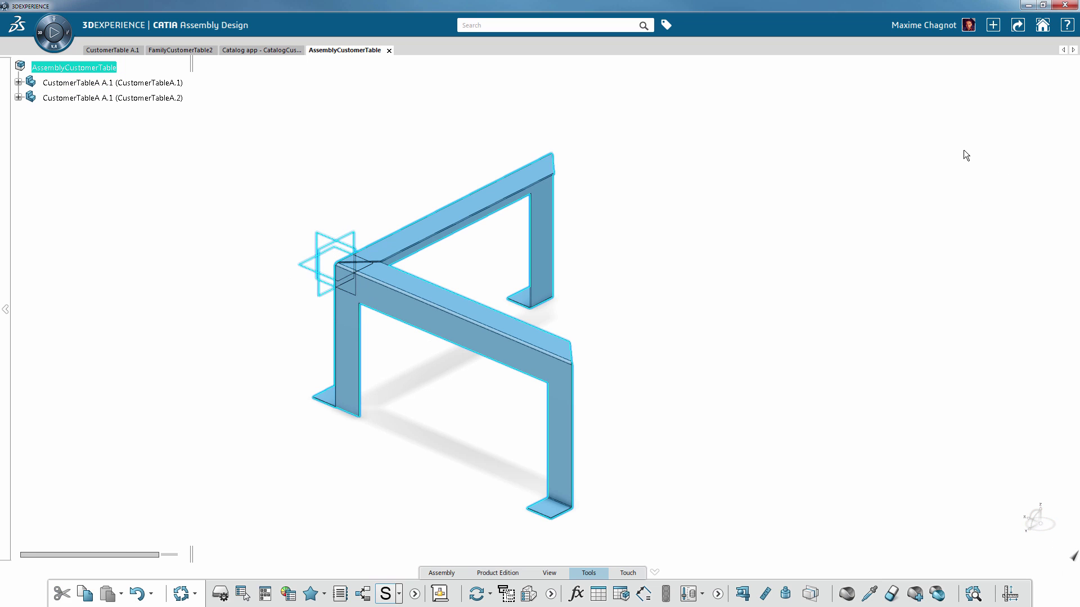
- Hide the first CustomerTableA instance in the assembly
{"action": "middle_click_drag", "start_coordinate": [666, 330], "coordinate": [568, 322]}
{"action": "left_click", "coordinate": [107, 83]}
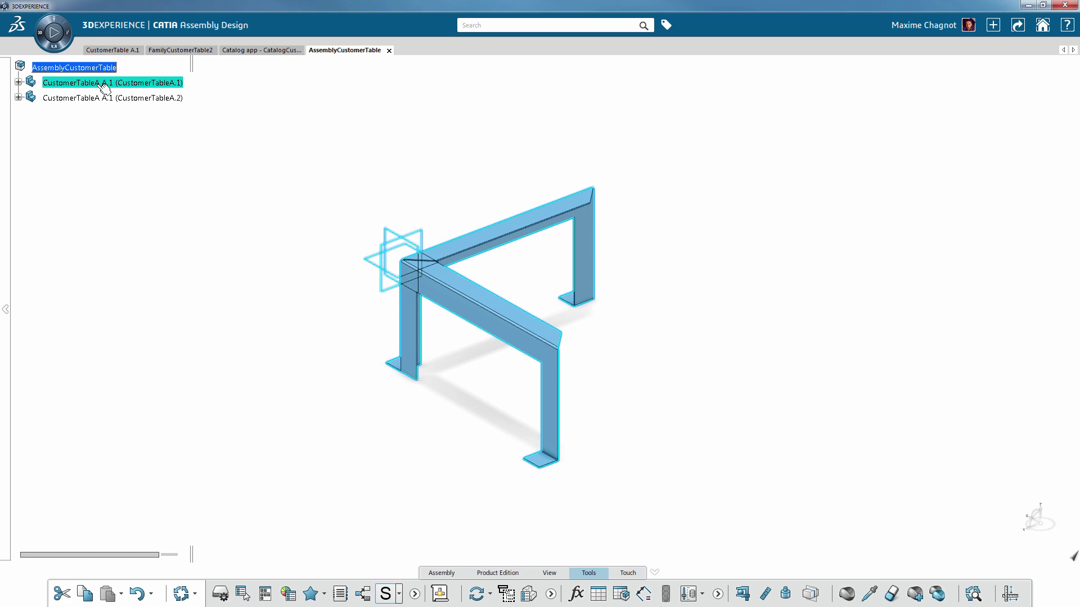
{"action": "right_click", "coordinate": [98, 84]}
{"action": "left_click", "coordinate": [124, 121]}
{"action": "right_click", "coordinate": [94, 84]}
{"action": "left_click", "coordinate": [124, 119]}
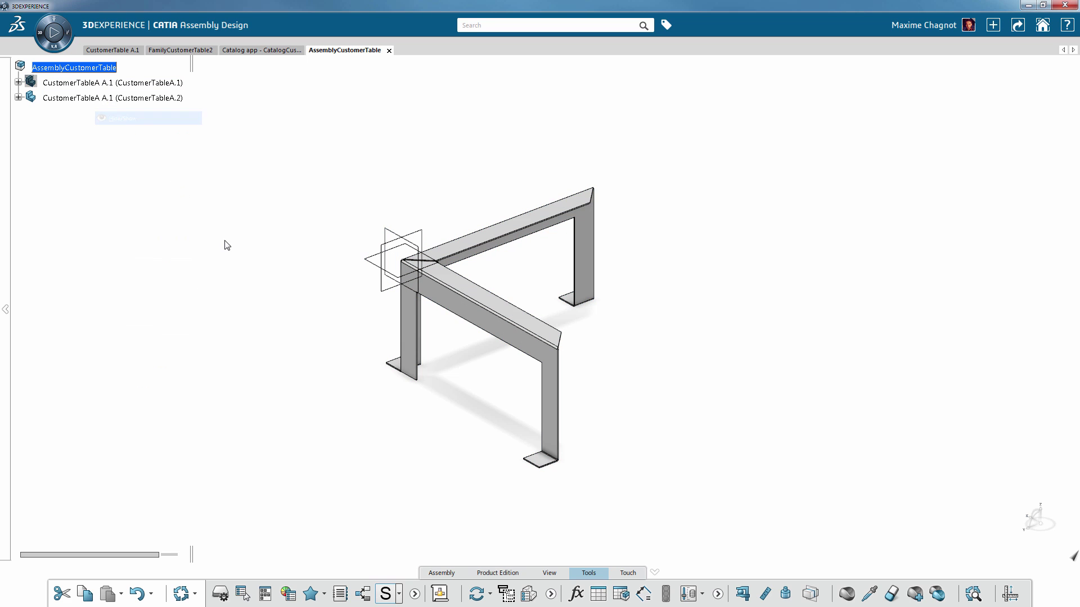
- Turn the second CustomerTableA instance half a turn about the vertical axis, move it opposite the first, and show the first instance again
{"action": "left_click_drag", "start_coordinate": [1041, 530], "coordinate": [751, 296]}
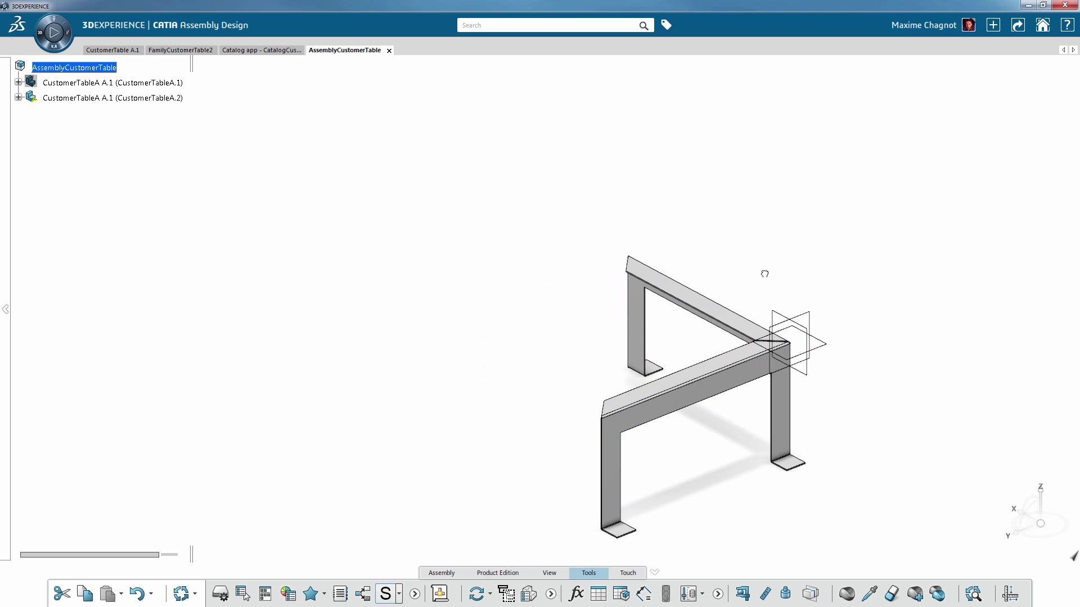
{"action": "right_click", "coordinate": [94, 83]}
{"action": "left_click", "coordinate": [125, 121]}
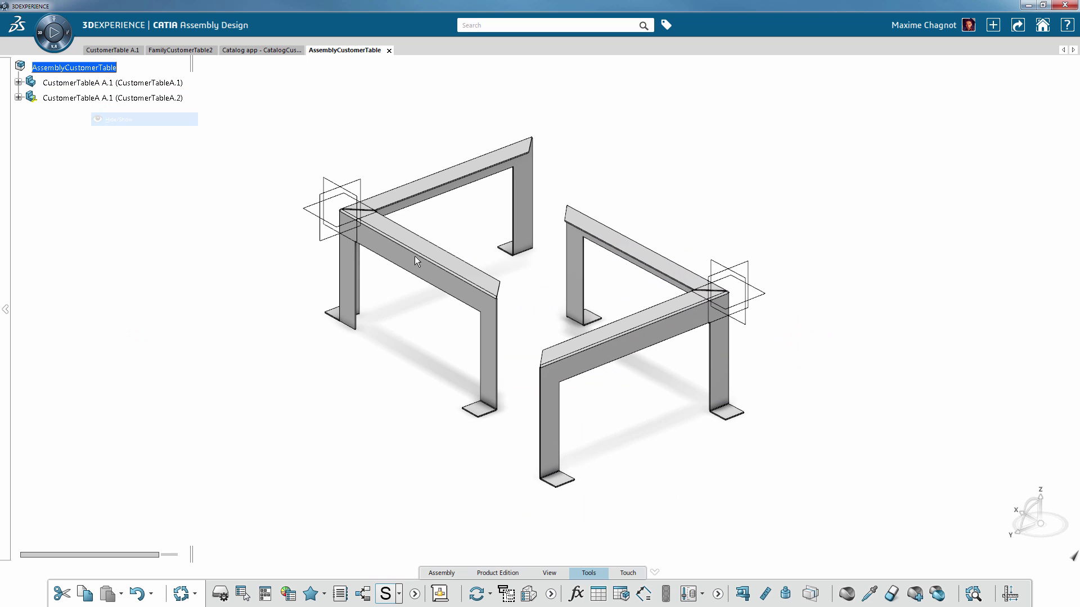
{"action": "middle_click_drag", "start_coordinate": [487, 394], "coordinate": [500, 274]}
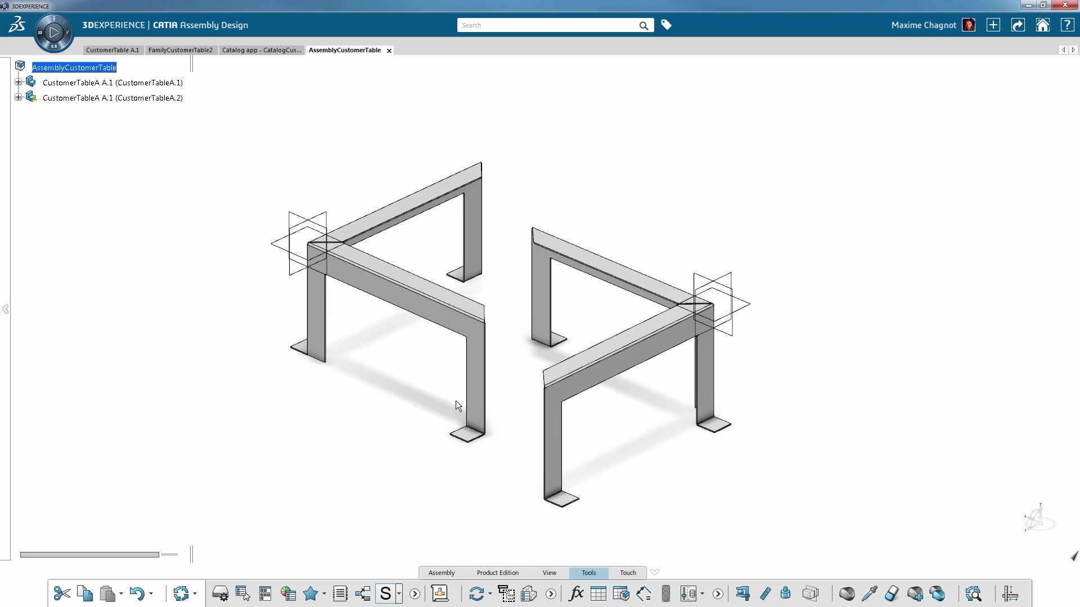
- Fix the first CustomerTableA instance in place with an engineering connection
{"action": "left_click", "coordinate": [443, 573]}
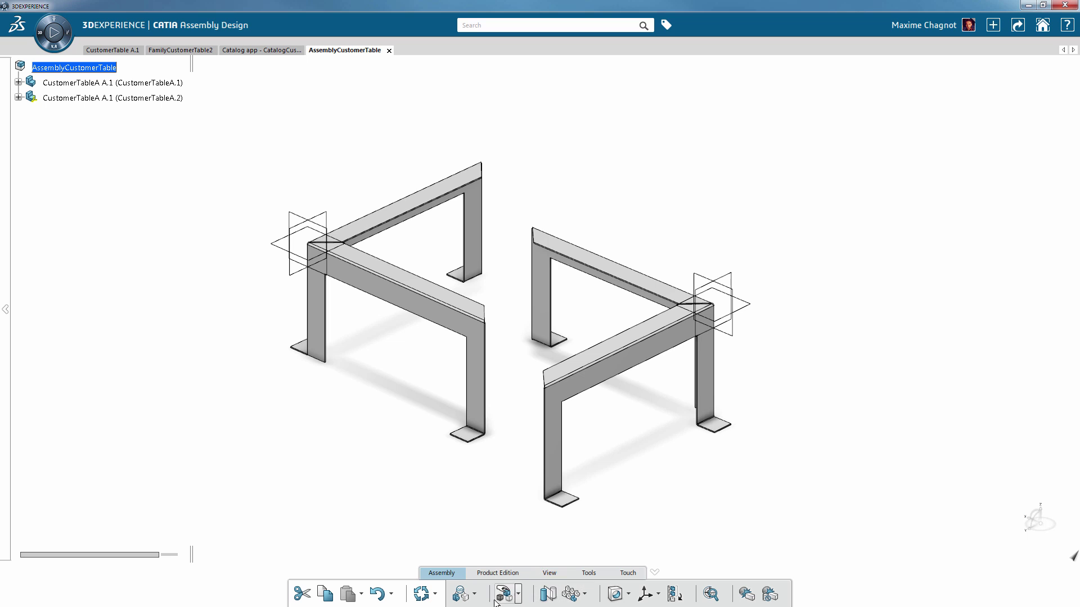
{"action": "left_click", "coordinate": [462, 597]}
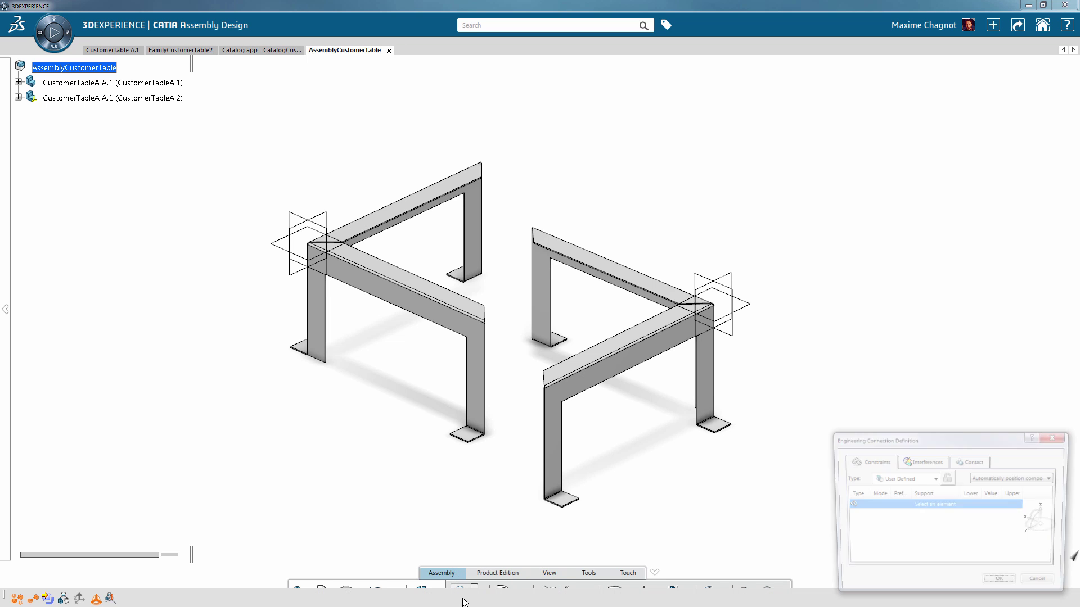
{"action": "left_click", "coordinate": [80, 84]}
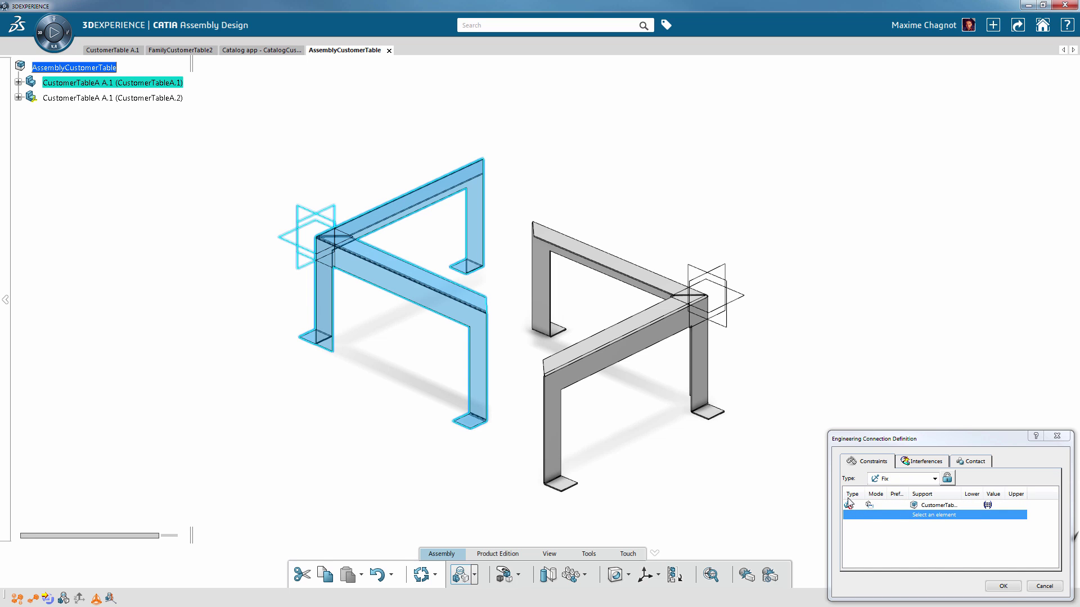
{"action": "left_click", "coordinate": [1003, 587]}
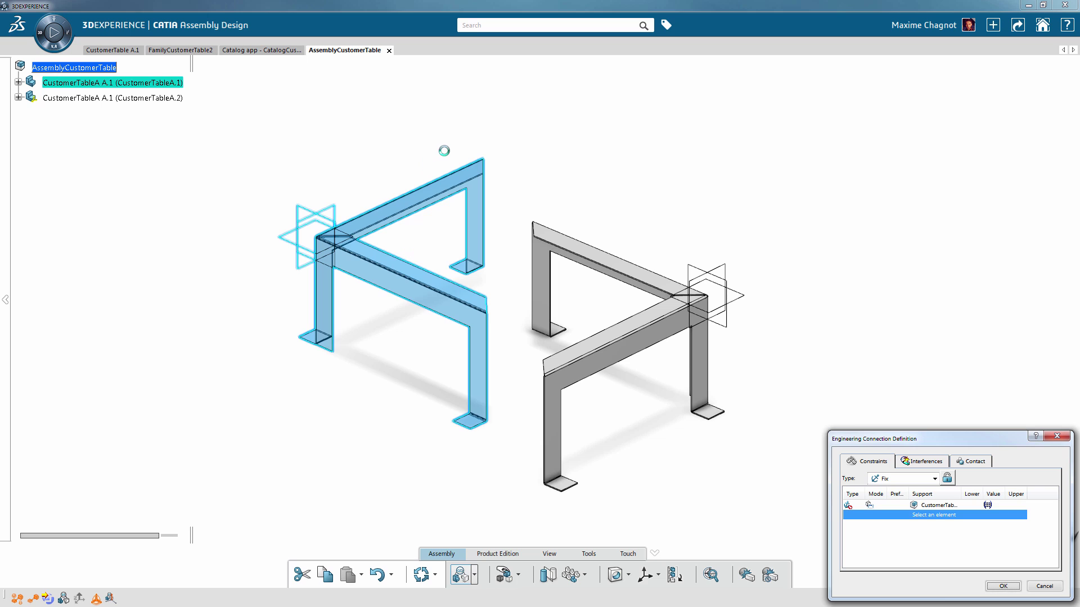
- Start an engineering connection between both CustomerTableA instances with a planar constraint on the top faces of their beams
{"action": "middle_click_drag", "start_coordinate": [369, 384], "coordinate": [446, 347]}
{"action": "middle_click_drag", "start_coordinate": [208, 238], "coordinate": [181, 296]}
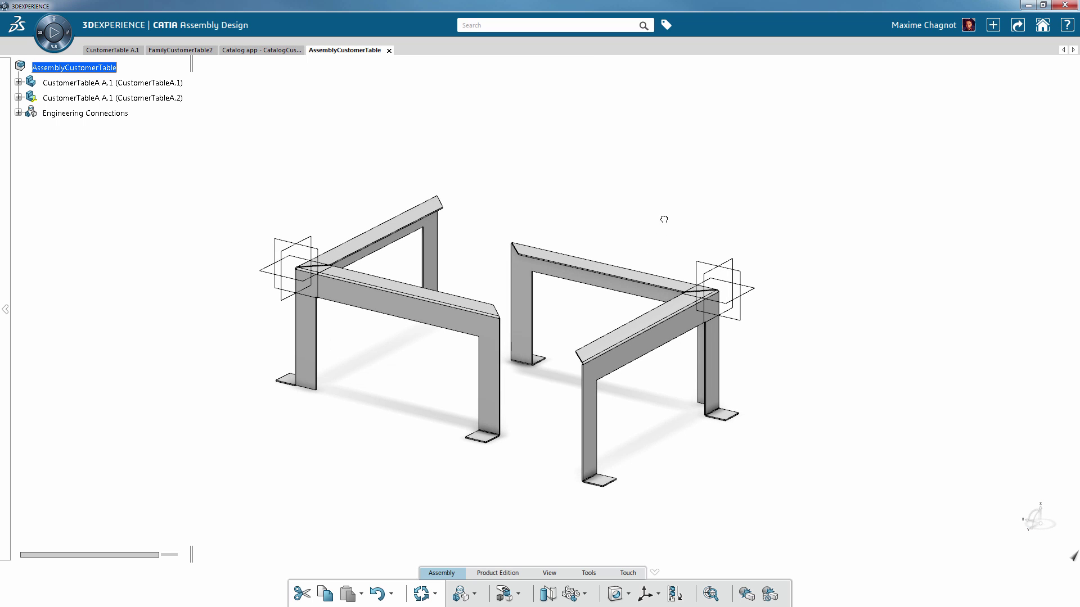
{"action": "left_click", "coordinate": [460, 595]}
{"action": "scroll", "coordinate": [559, 309], "scroll_direction": "up", "scroll_amount": 5}
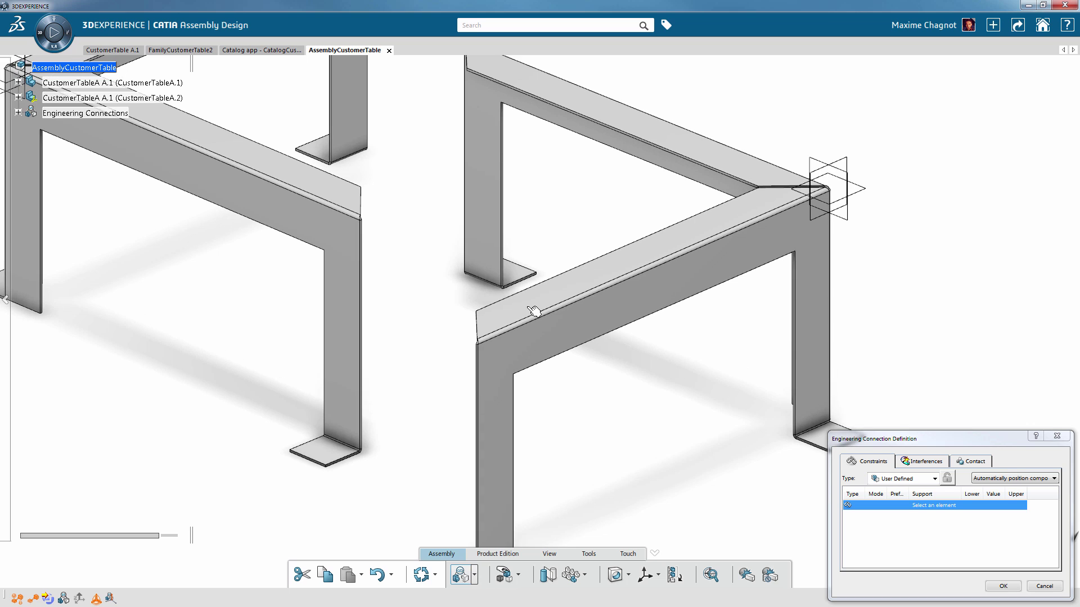
{"action": "left_click", "coordinate": [534, 311]}
{"action": "middle_click_drag", "start_coordinate": [424, 248], "coordinate": [416, 304]}
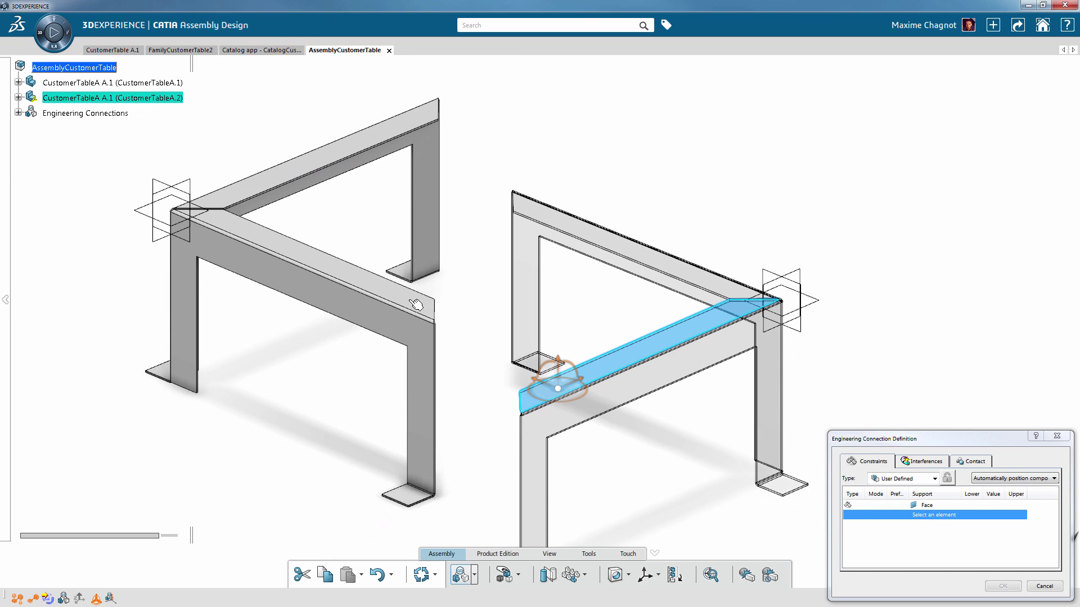
{"action": "left_click", "coordinate": [416, 304]}
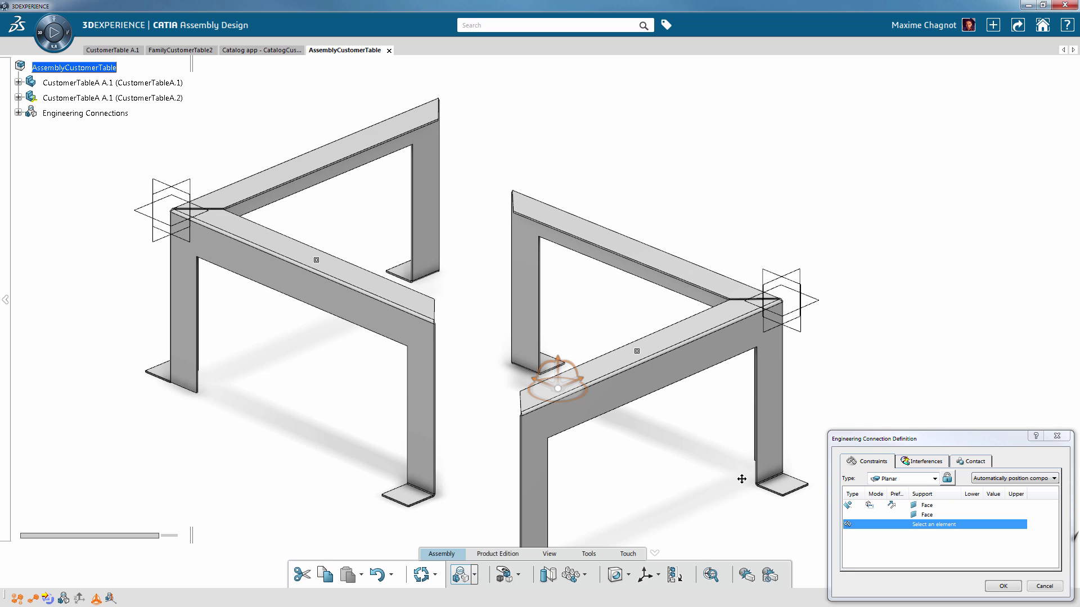
- Add a coincidence between the vertical leg edges of the two instances at one open corner
{"action": "middle_click_drag", "start_coordinate": [557, 388], "coordinate": [534, 262]}
{"action": "middle_click_drag", "start_coordinate": [480, 404], "coordinate": [323, 296]}
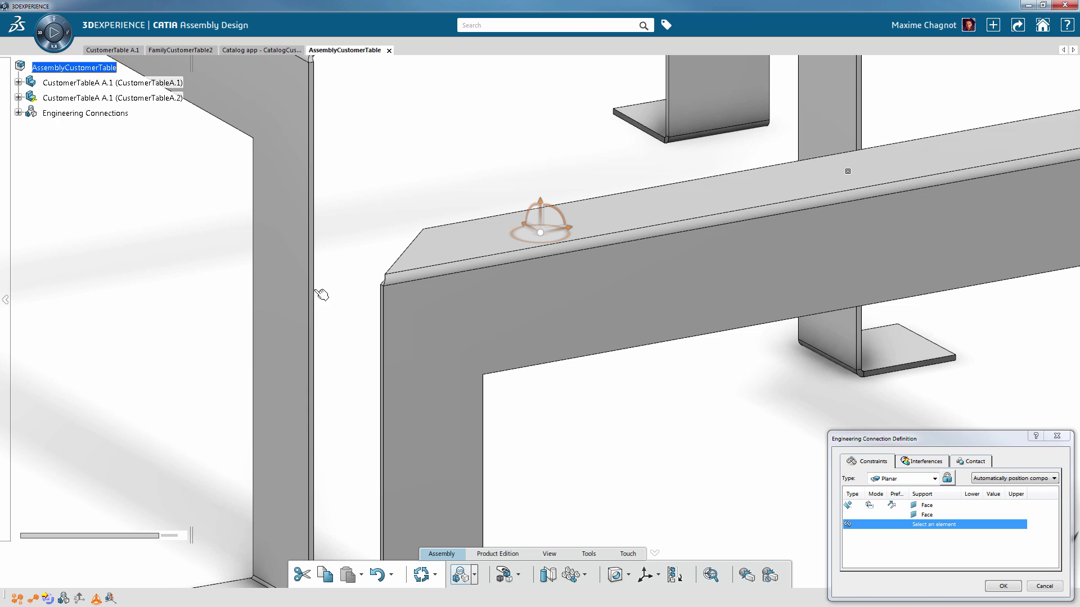
{"action": "left_click", "coordinate": [315, 291]}
{"action": "middle_click_drag", "start_coordinate": [332, 387], "coordinate": [449, 387]}
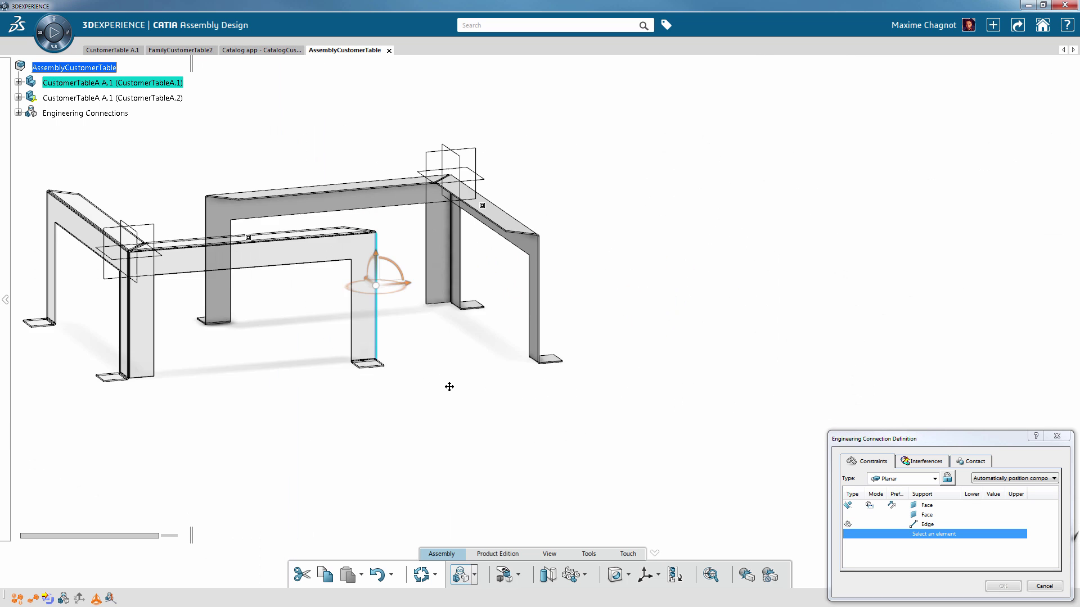
{"action": "scroll", "coordinate": [622, 326], "scroll_direction": "up", "scroll_amount": 10}
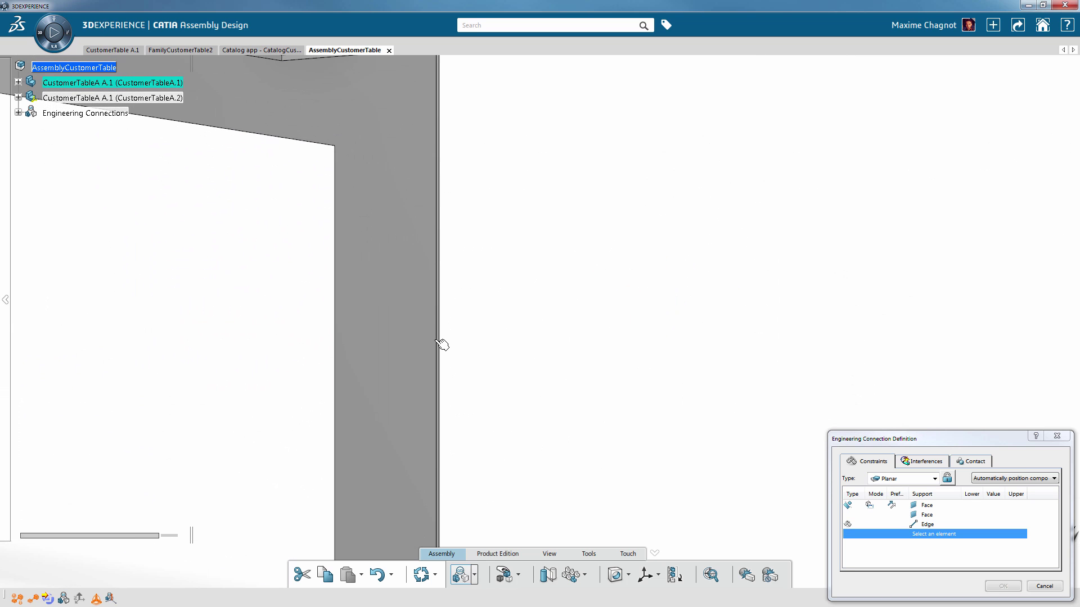
{"action": "left_click", "coordinate": [443, 344]}
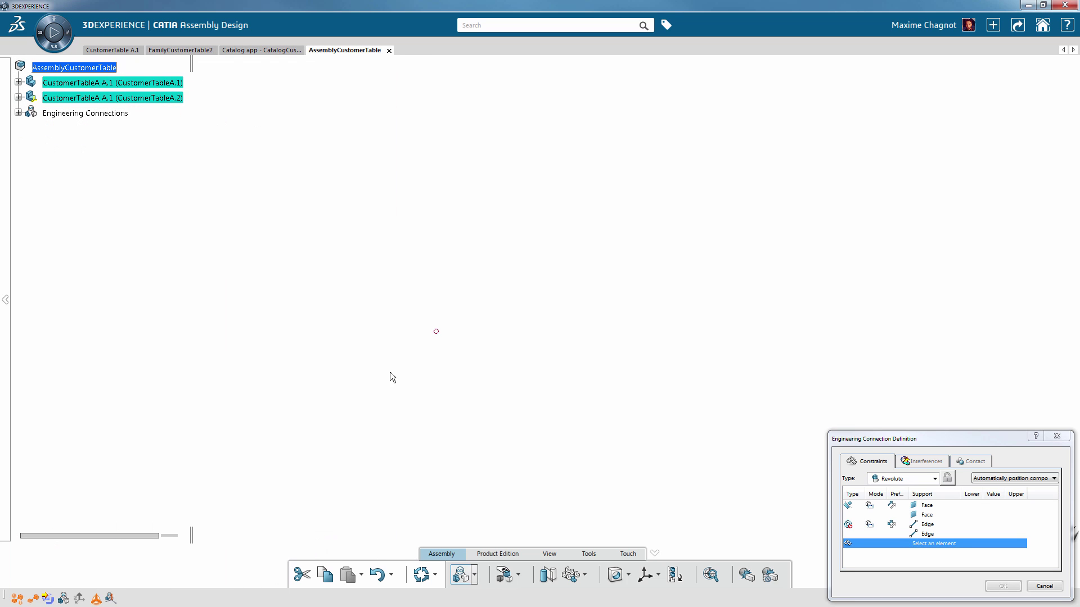
{"action": "scroll", "coordinate": [602, 415], "scroll_direction": "down", "scroll_amount": 5}
{"action": "middle_click_drag", "start_coordinate": [349, 420], "coordinate": [611, 385]}
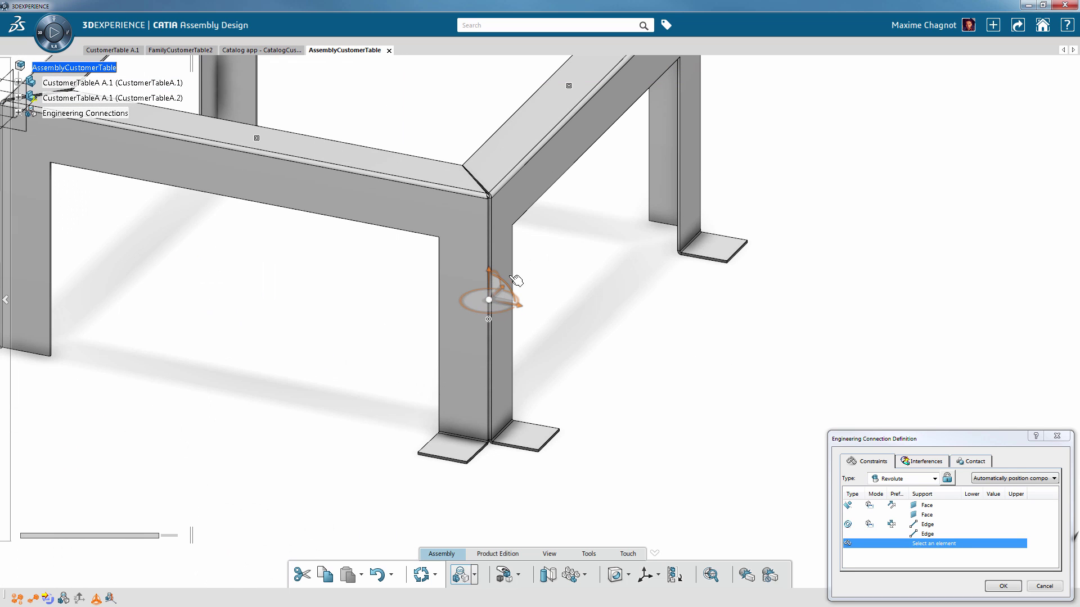
- Add a second coincidence between the vertical leg edges at the opposite open corner of the table
{"action": "middle_click_drag", "start_coordinate": [517, 339], "coordinate": [398, 253]}
{"action": "scroll", "coordinate": [506, 281], "scroll_direction": "up", "scroll_amount": 5}
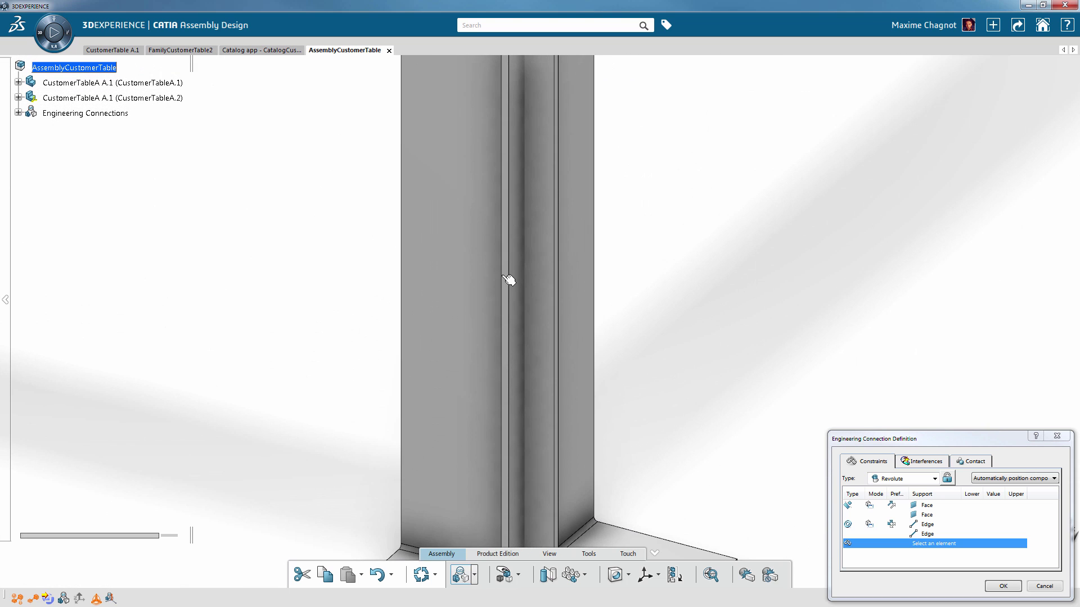
{"action": "left_click", "coordinate": [508, 279]}
{"action": "middle_click_drag", "start_coordinate": [767, 296], "coordinate": [451, 296]}
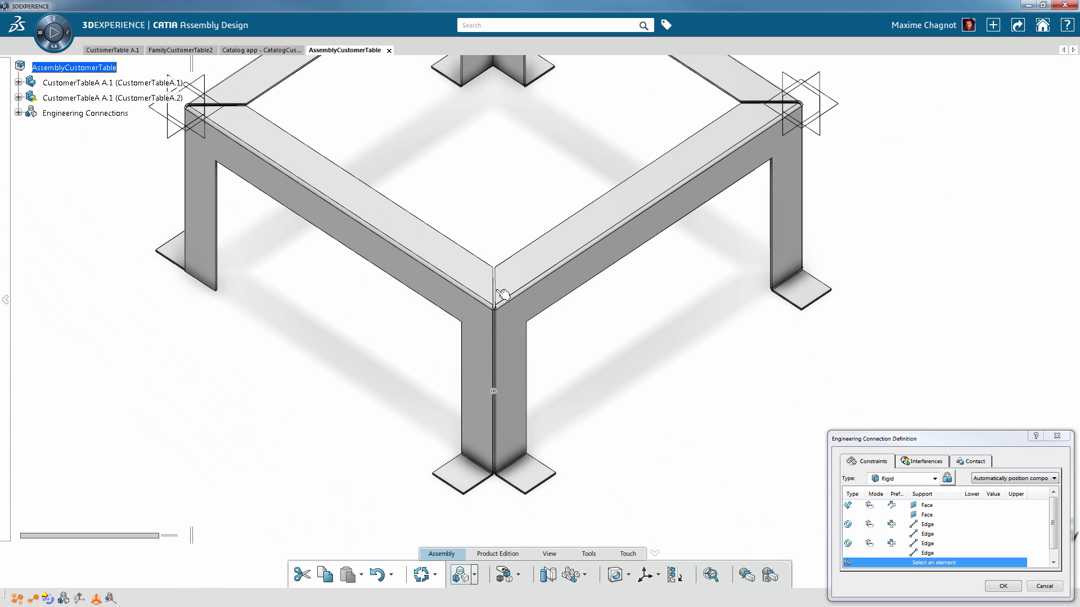
- Validate the engineering connection without making check contact a specification, and update the assembly
{"action": "mouse_move", "coordinate": [482, 163]}
{"action": "middle_mouse_down"}
{"action": "mouse_move", "coordinate": [470, 294]}
{"action": "mouse_move", "coordinate": [489, 166]}
{"action": "middle_mouse_up"}
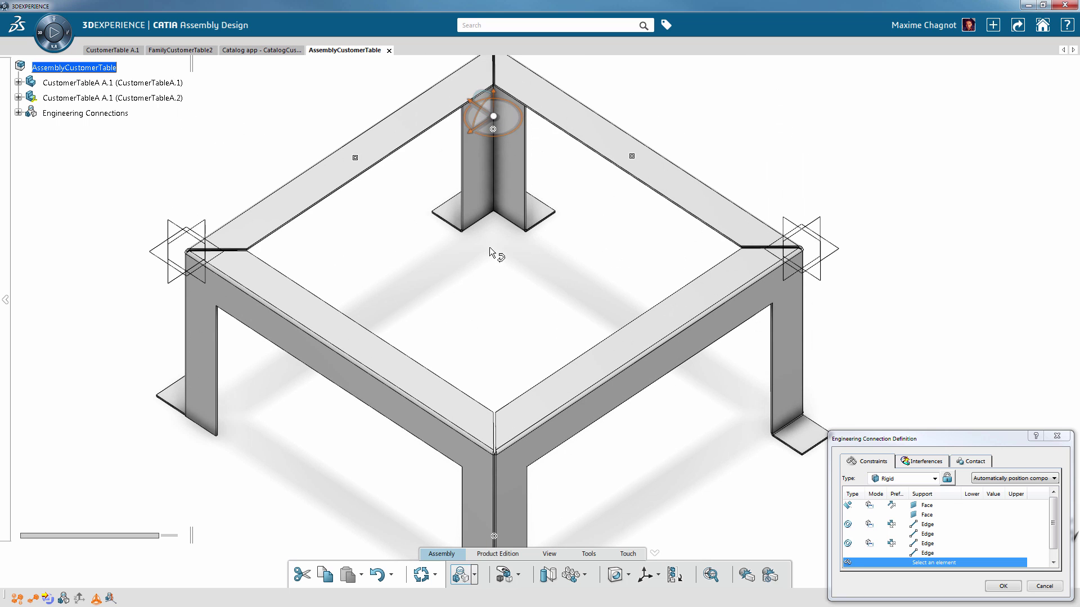
{"action": "middle_click_drag", "start_coordinate": [551, 379], "coordinate": [857, 478]}
{"action": "left_click", "coordinate": [1001, 586]}
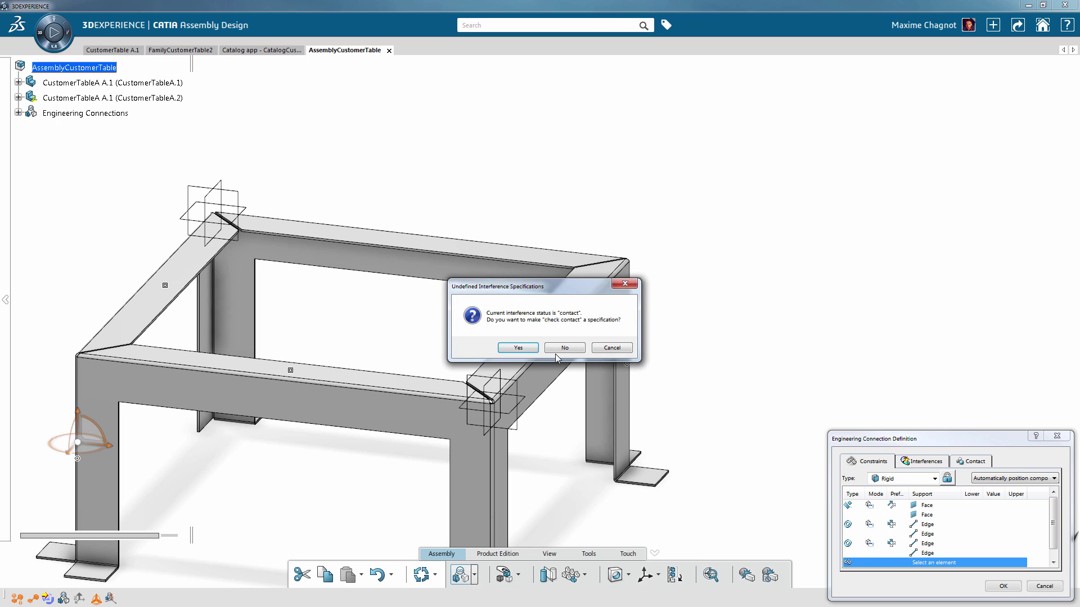
{"action": "left_click", "coordinate": [562, 350]}
{"action": "middle_click_drag", "start_coordinate": [329, 330], "coordinate": [658, 282]}
{"action": "left_click", "coordinate": [420, 593]}
{"action": "scroll", "coordinate": [429, 404], "scroll_direction": "up", "scroll_amount": 3}
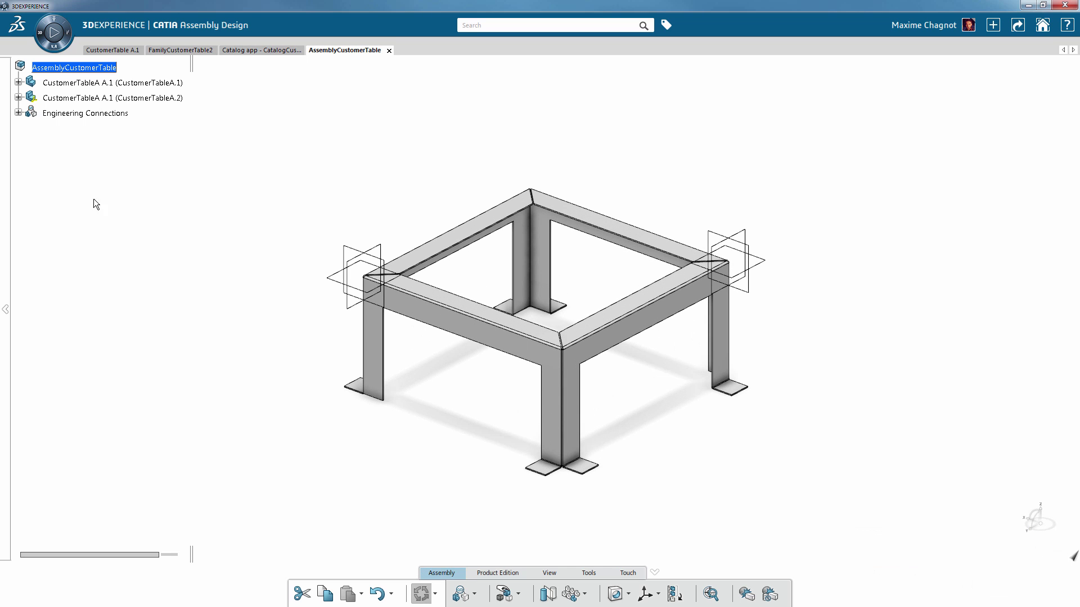
- Insert a drawing titled DrawingCustomerTable under AssemblyCustomerTable
{"action": "right_click", "coordinate": [65, 74]}
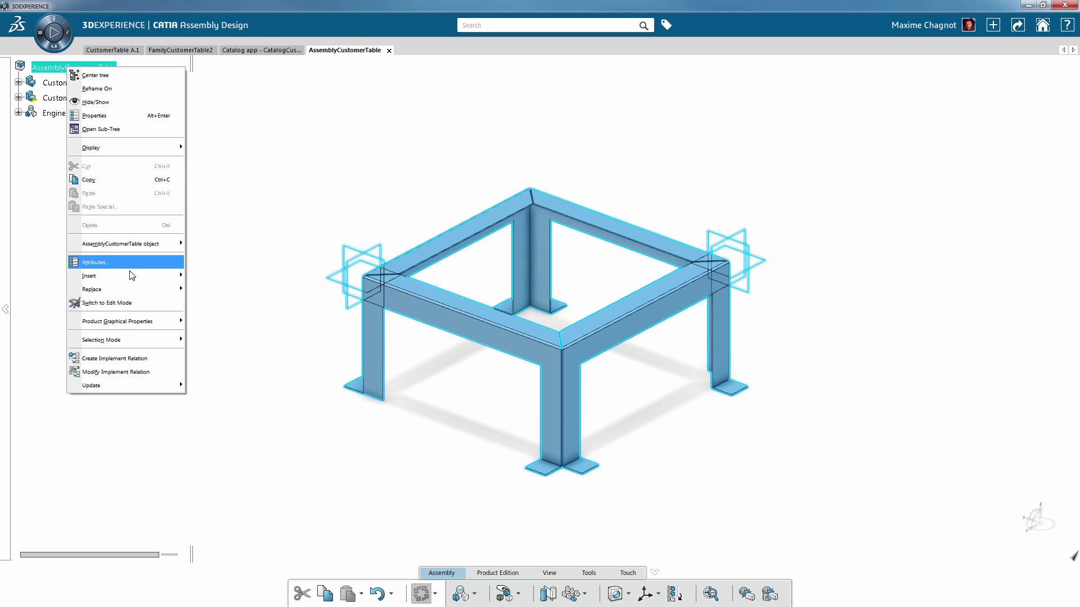
{"action": "mouse_move", "coordinate": [131, 278]}
{"action": "left_click", "coordinate": [221, 329]}
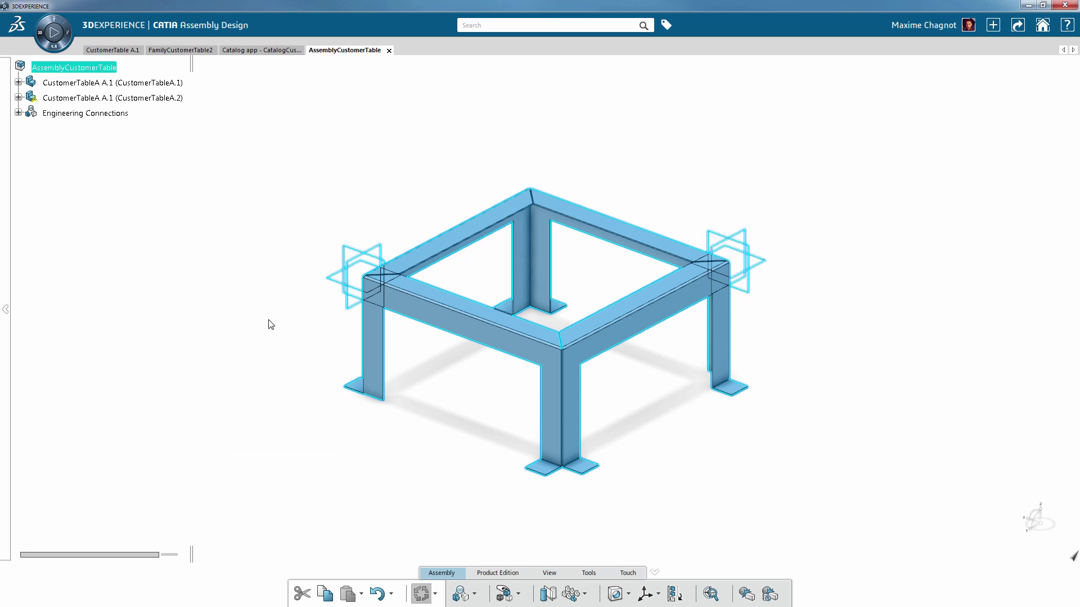
{"action": "left_click", "coordinate": [968, 471]}
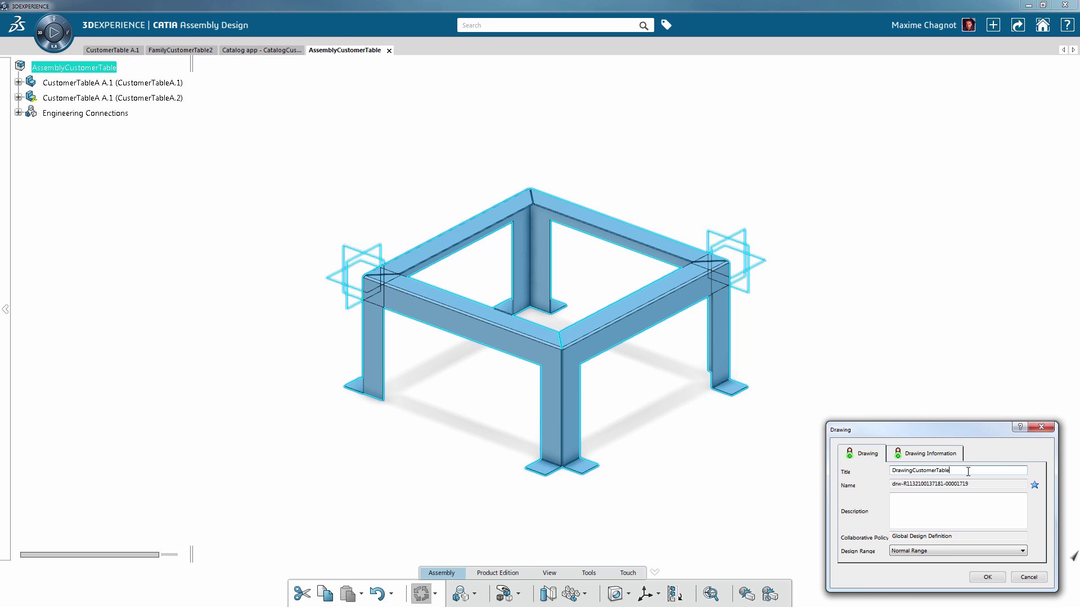
{"action": "key", "text": "Return"}
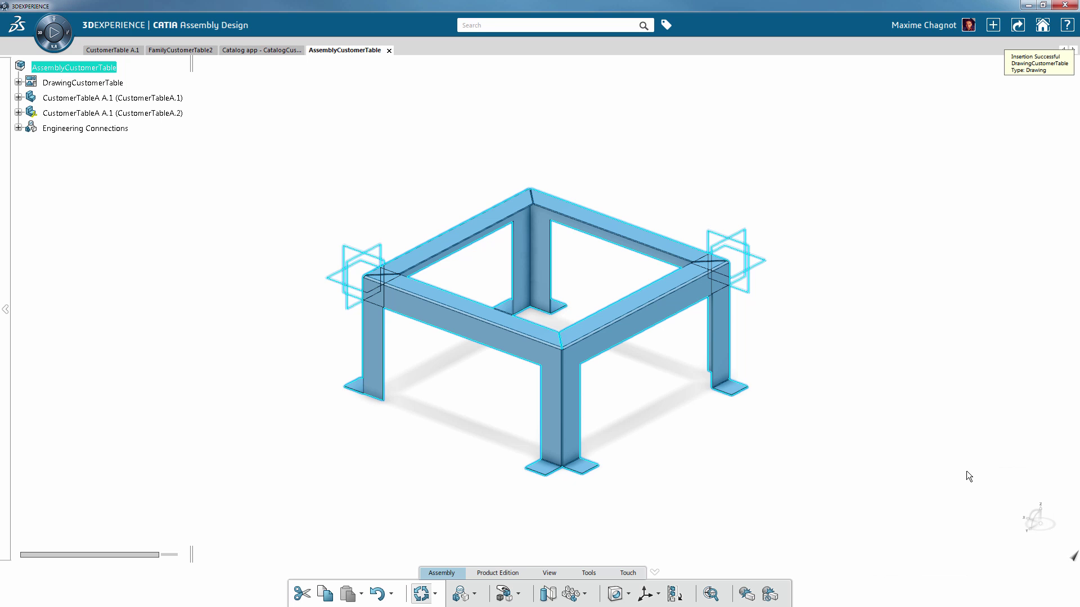
- Open DrawingCustomerTable and switch to the Drafting app
{"action": "double_click", "coordinate": [64, 83]}
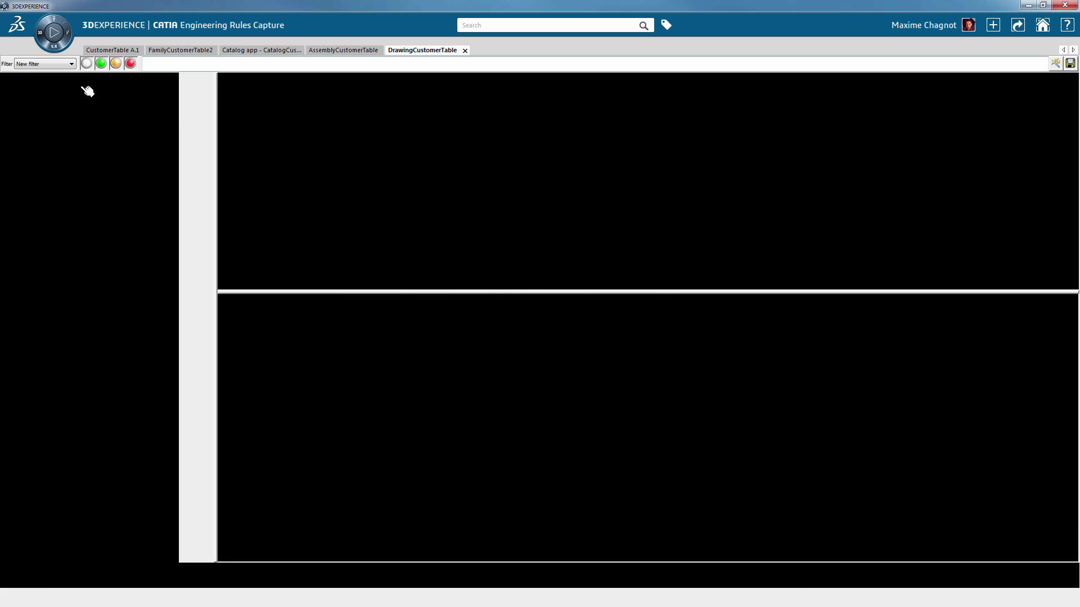
{"action": "right_click", "coordinate": [473, 320]}
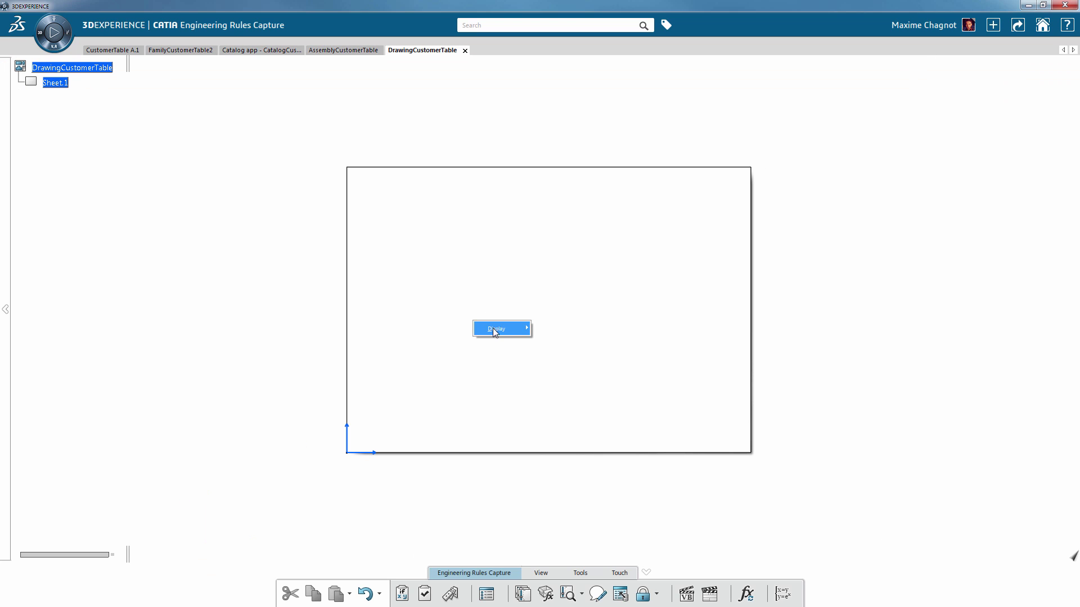
{"action": "left_click", "coordinate": [415, 359]}
{"action": "right_click", "coordinate": [59, 83]}
{"action": "left_click", "coordinate": [90, 343]}
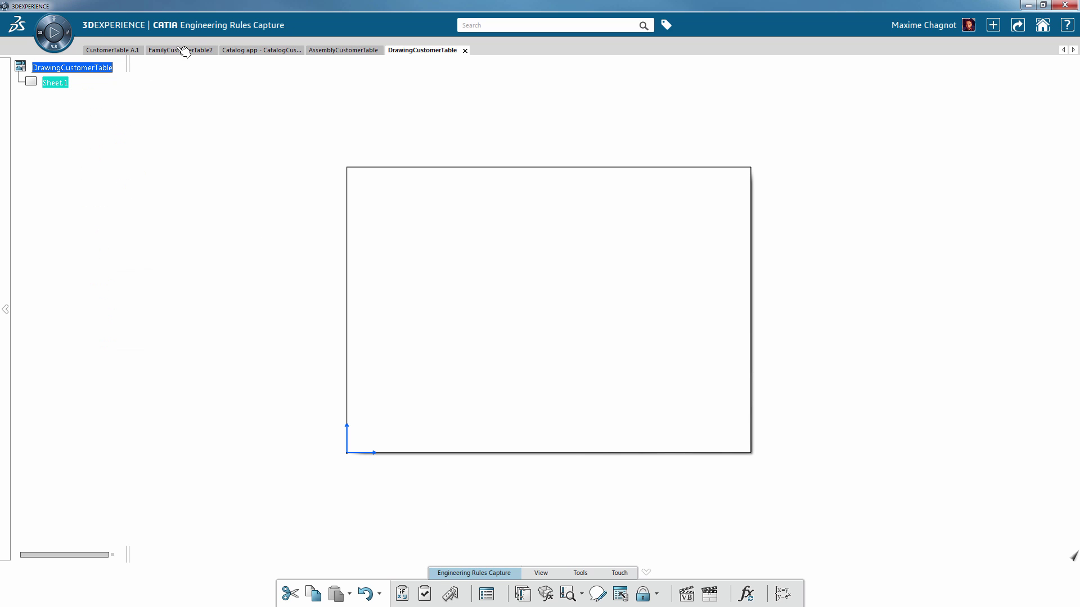
{"action": "left_click", "coordinate": [48, 35]}
{"action": "left_click", "coordinate": [182, 153]}
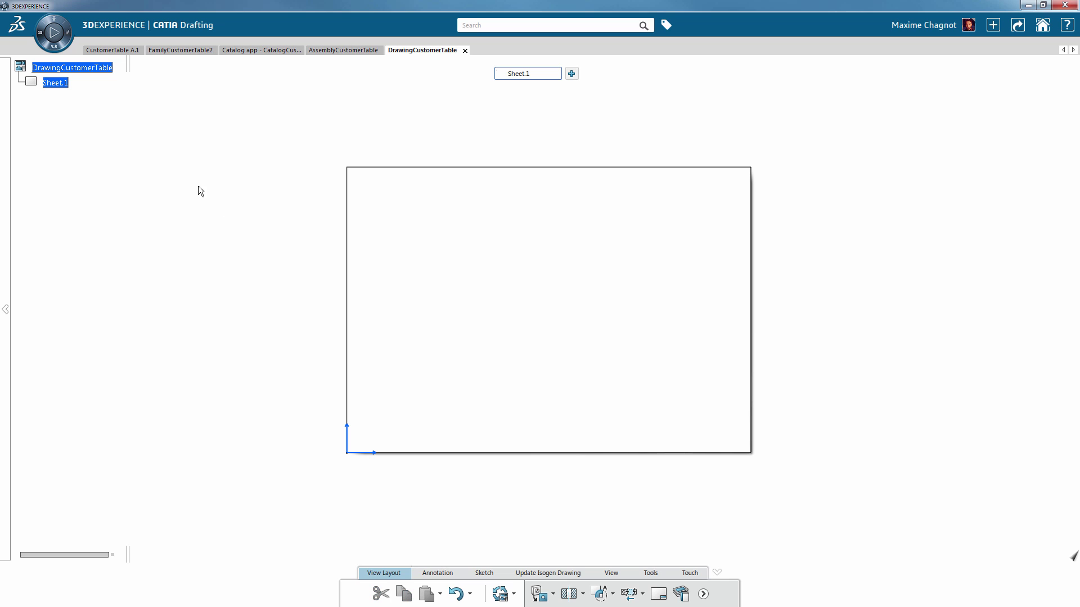
- Review the format, scale and projection method in the properties of Sheet.1
{"action": "right_click", "coordinate": [69, 88]}
{"action": "left_click", "coordinate": [67, 132]}
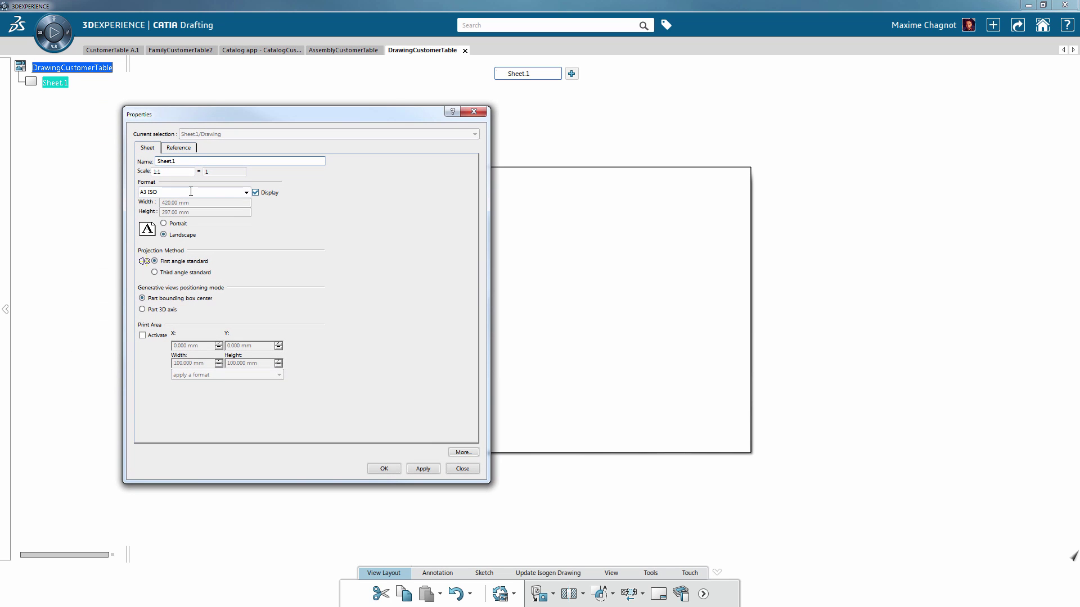
{"action": "left_click", "coordinate": [397, 467]}
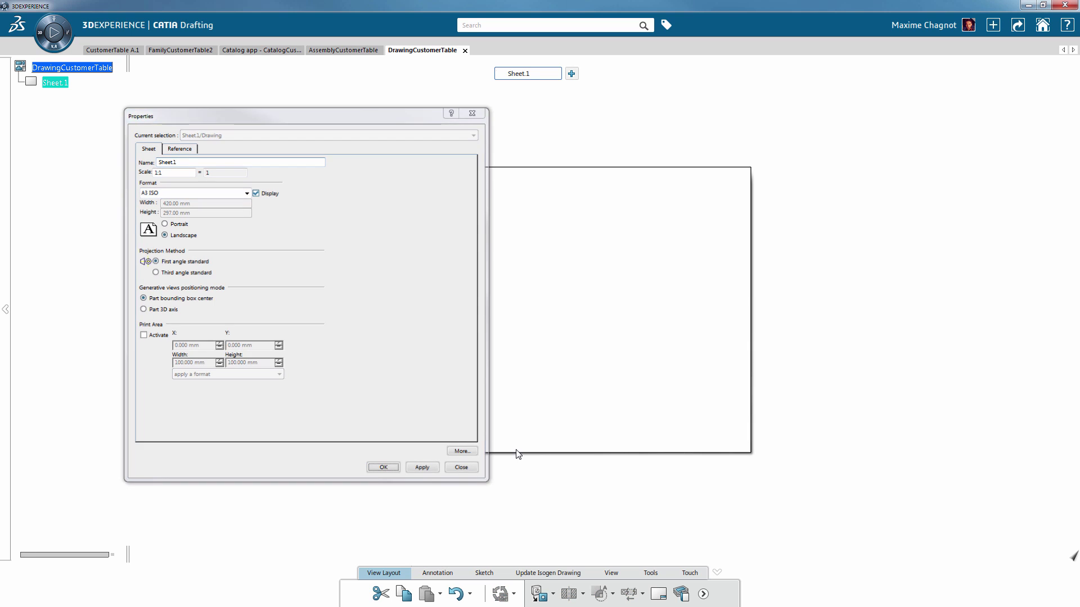
- Create a front view on Sheet.1, using a top face of the frame in AssemblyCustomerTable as the projection plane
{"action": "left_click", "coordinate": [539, 595]}
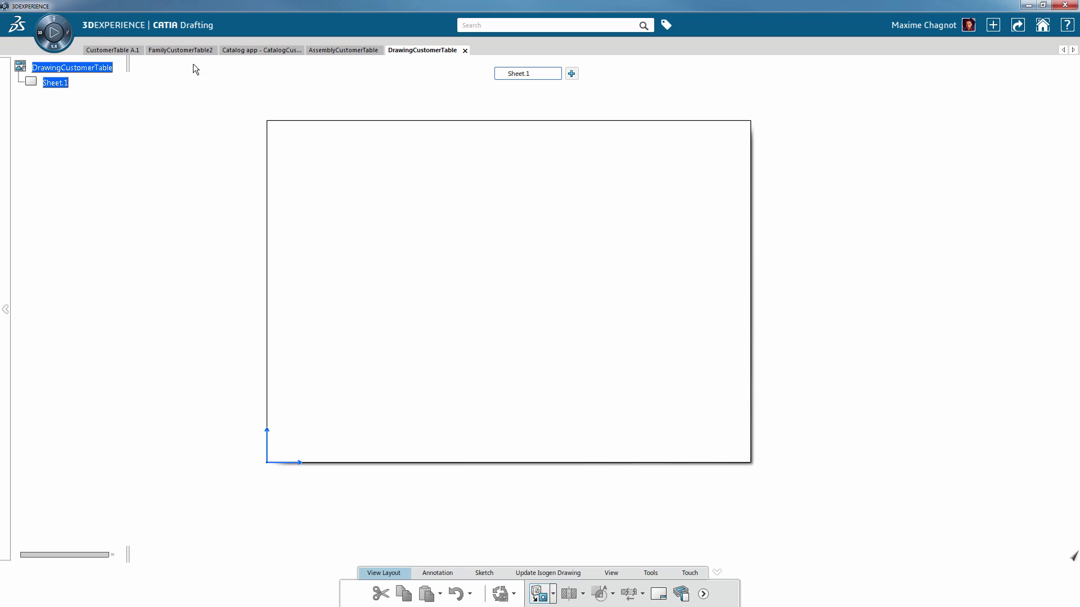
{"action": "left_click", "coordinate": [343, 50]}
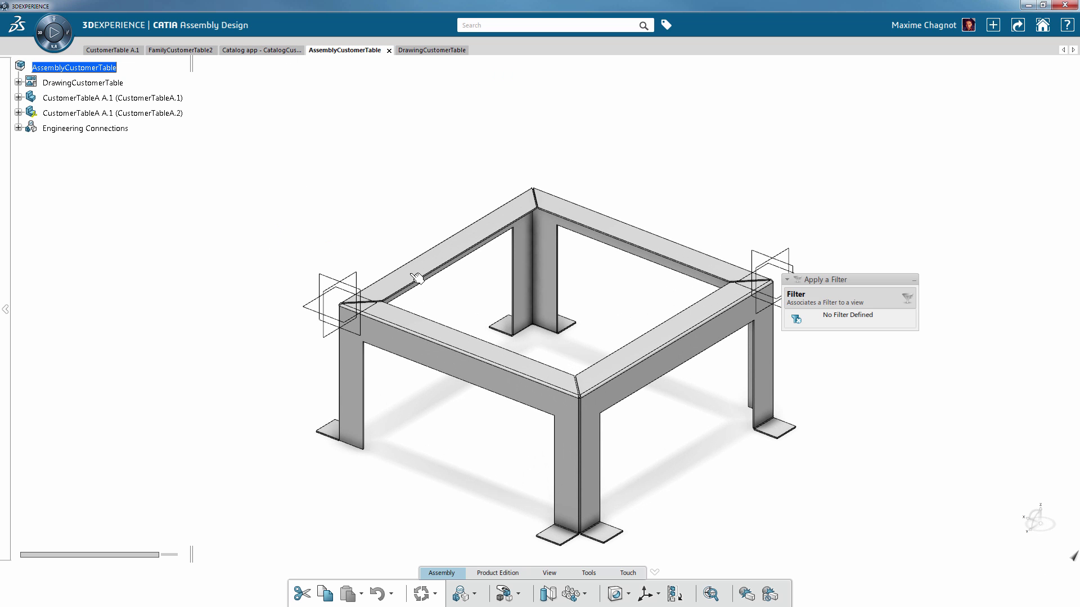
{"action": "left_click", "coordinate": [417, 278]}
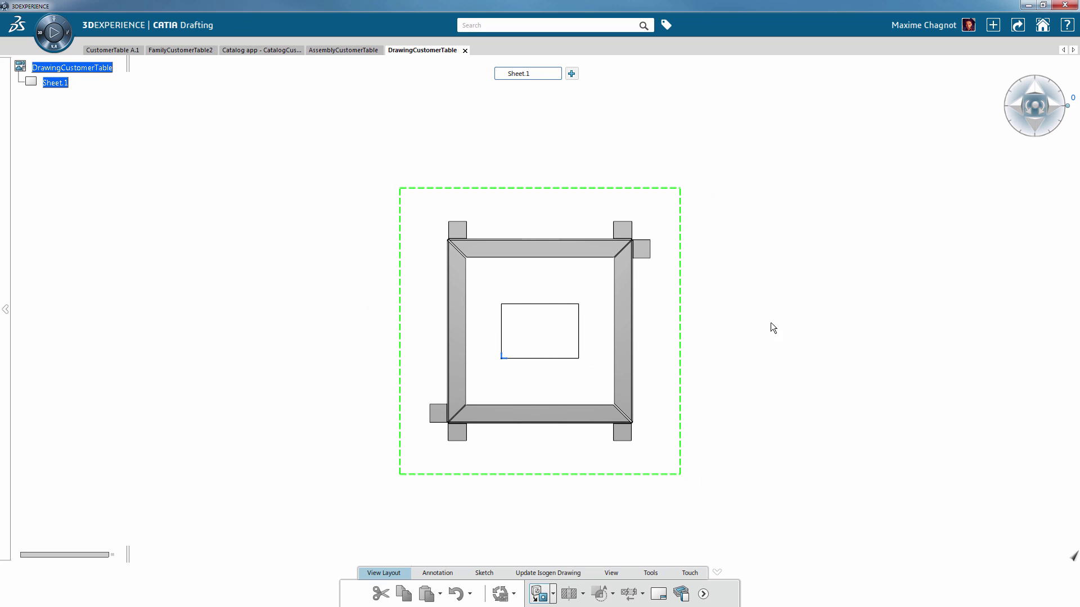
{"action": "left_click", "coordinate": [781, 304]}
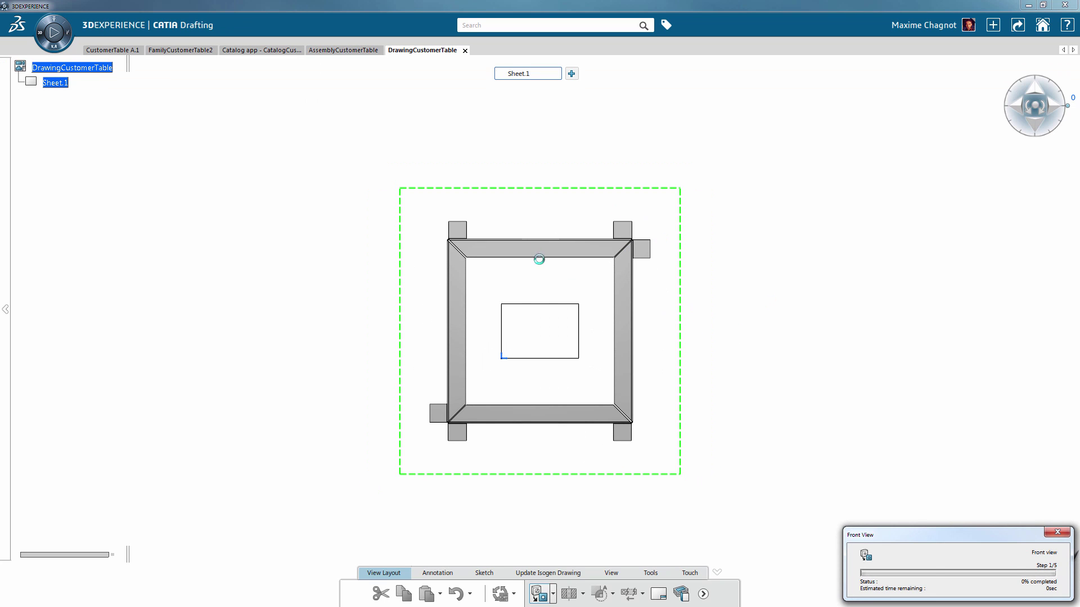
- Set the scale of the front view to 1:10
{"action": "right_click", "coordinate": [675, 296]}
{"action": "left_click", "coordinate": [703, 343]}
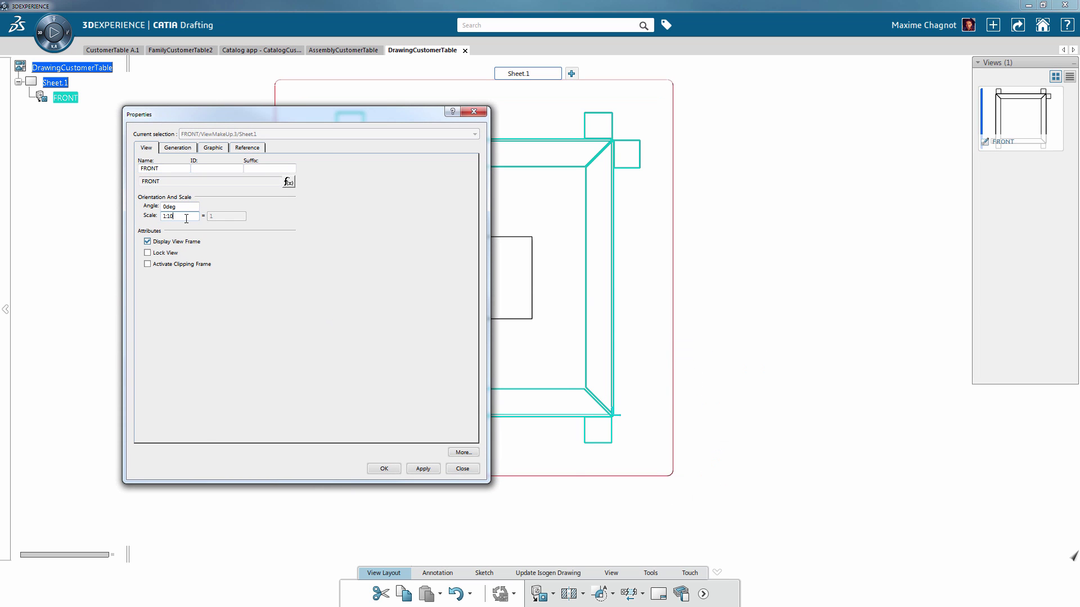
{"action": "key", "text": "Return"}
- Add one projection view above the front view and another to its right
{"action": "middle_click_drag", "start_coordinate": [432, 384], "coordinate": [590, 387]}
{"action": "left_click", "coordinate": [553, 594]}
{"action": "left_click", "coordinate": [568, 550]}
{"action": "left_click", "coordinate": [460, 146]}
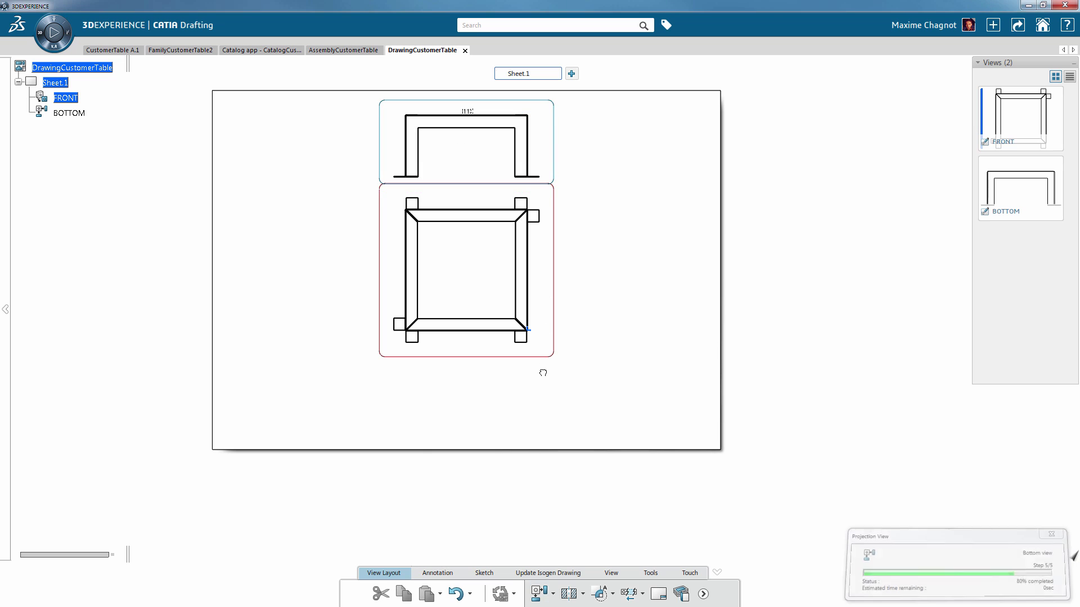
{"action": "left_click", "coordinate": [538, 595]}
{"action": "left_click", "coordinate": [601, 242]}
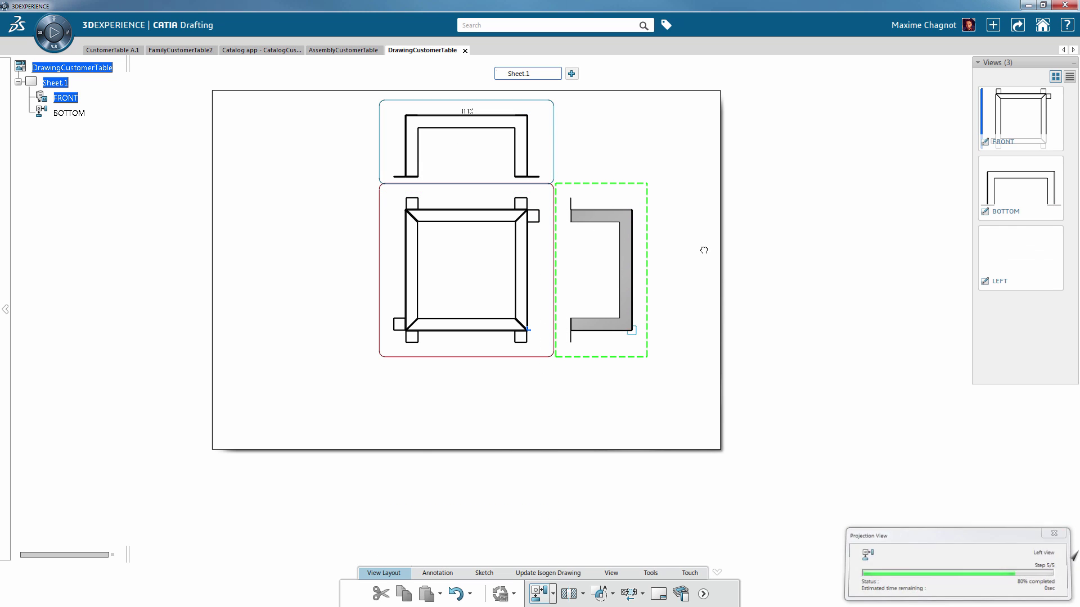
- Dimension the distance between the two inner horizontal edges of the table profile in the left view
{"action": "left_click_drag", "start_coordinate": [522, 357], "coordinate": [387, 368]}
{"action": "middle_click_drag", "start_coordinate": [337, 400], "coordinate": [389, 359]}
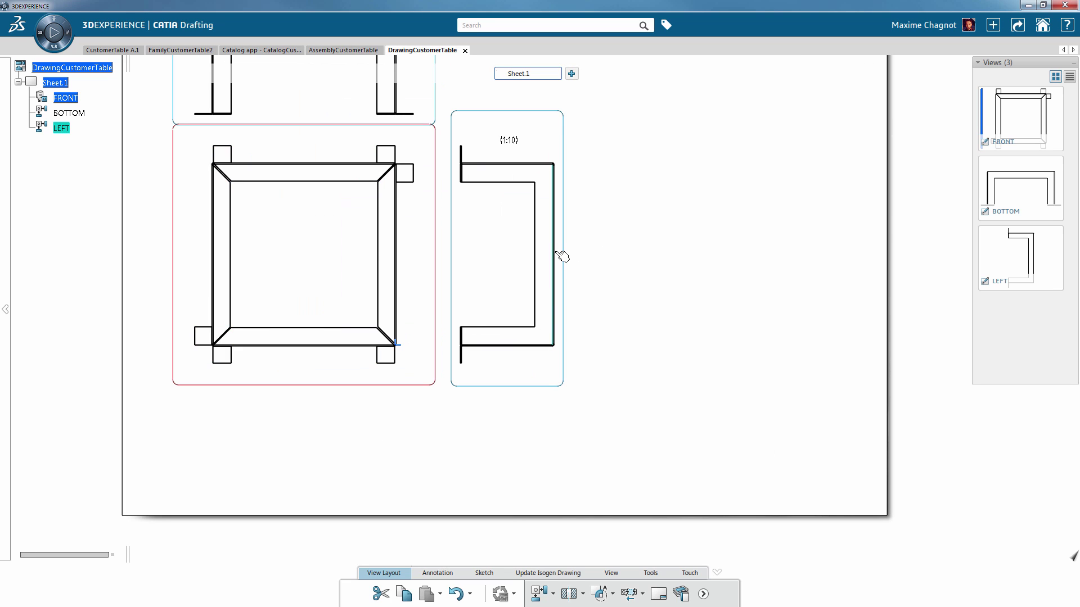
{"action": "left_click", "coordinate": [441, 573]}
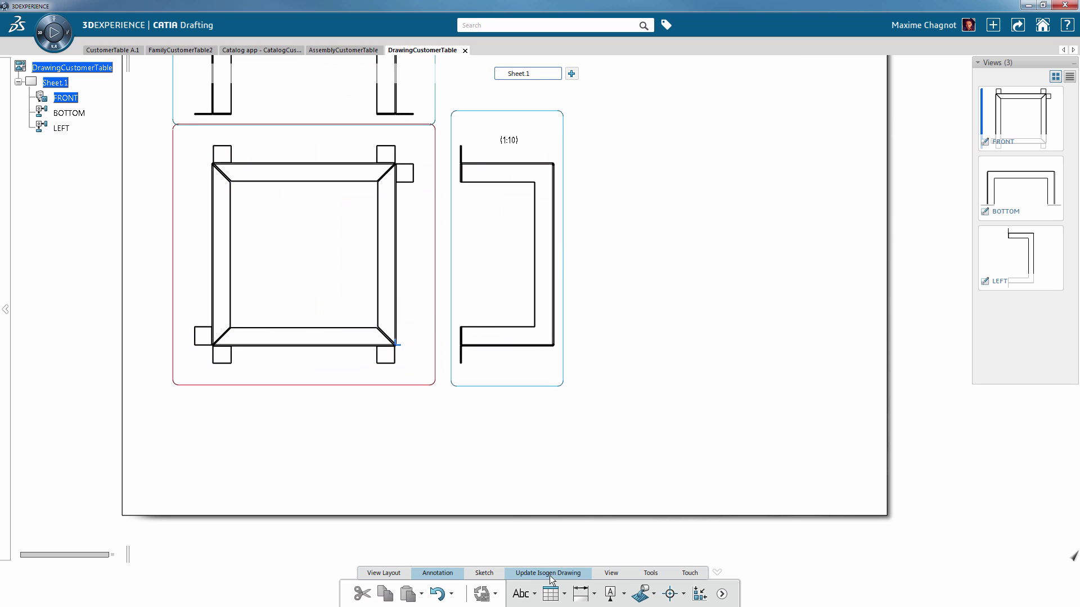
{"action": "left_click", "coordinate": [489, 328]}
{"action": "left_click", "coordinate": [487, 182]}
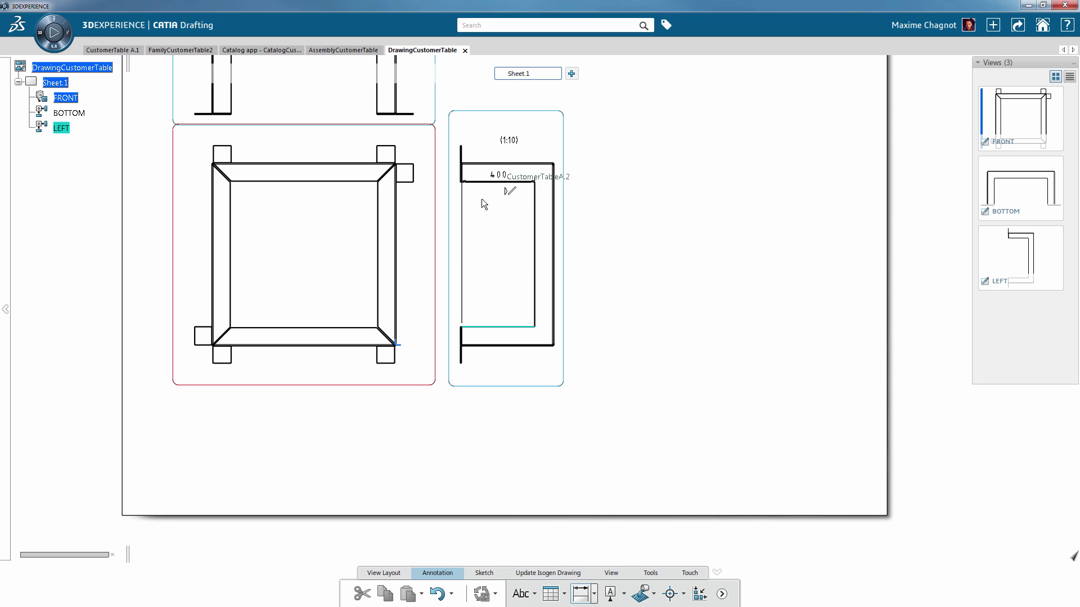
{"action": "left_click", "coordinate": [475, 238]}
{"action": "scroll", "coordinate": [600, 301], "scroll_direction": "down", "scroll_amount": 3}
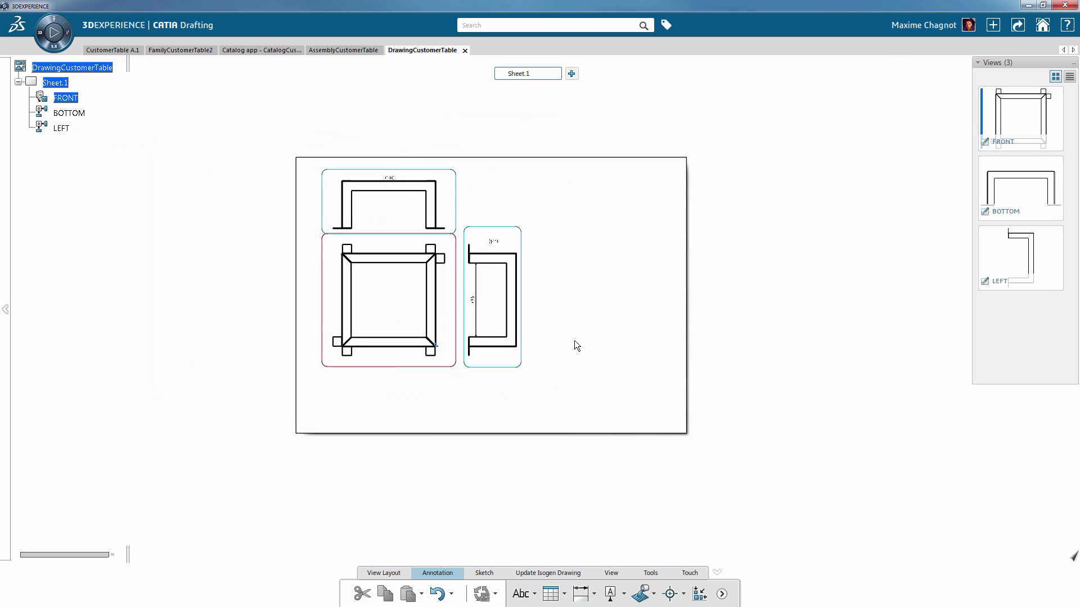
- Create a frame and title block on the current sheet using Drawing Titleblock Sample 2
{"action": "left_click", "coordinate": [389, 572]}
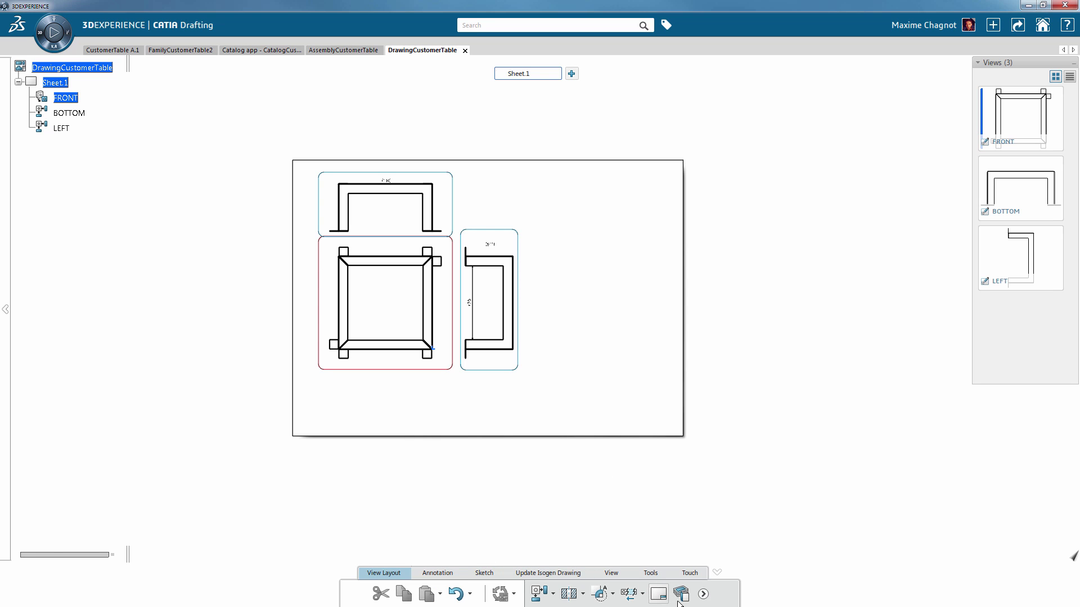
{"action": "left_click", "coordinate": [659, 594]}
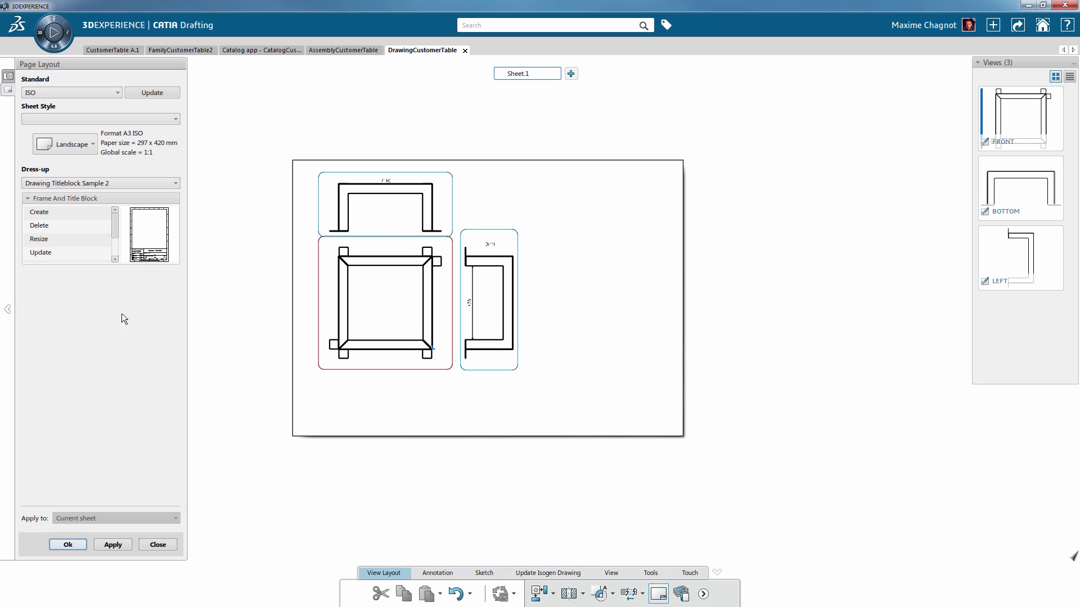
{"action": "left_click", "coordinate": [118, 546]}
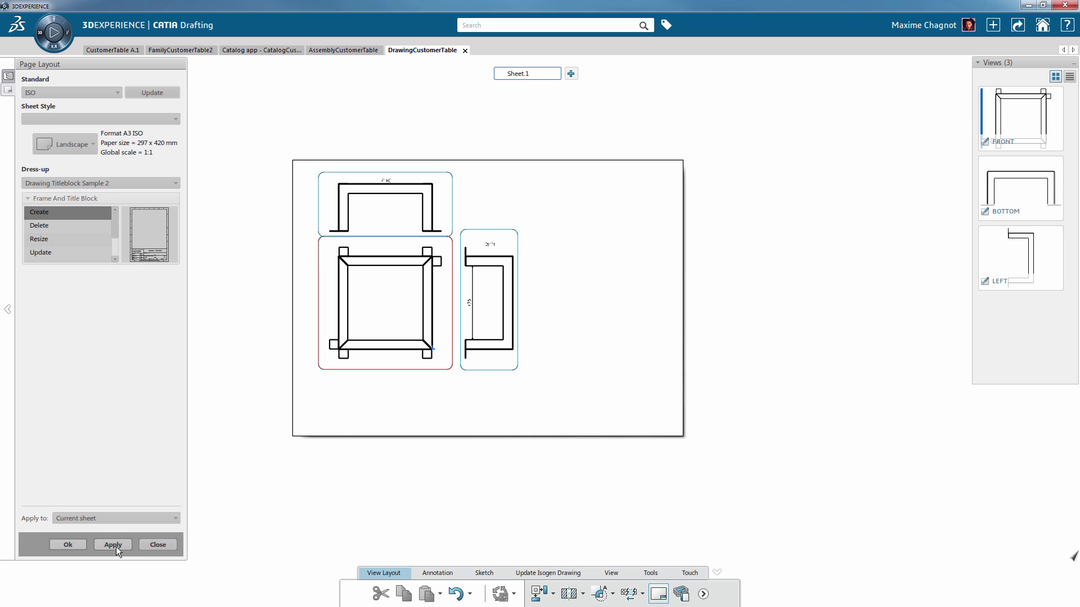
{"action": "left_click", "coordinate": [67, 545]}
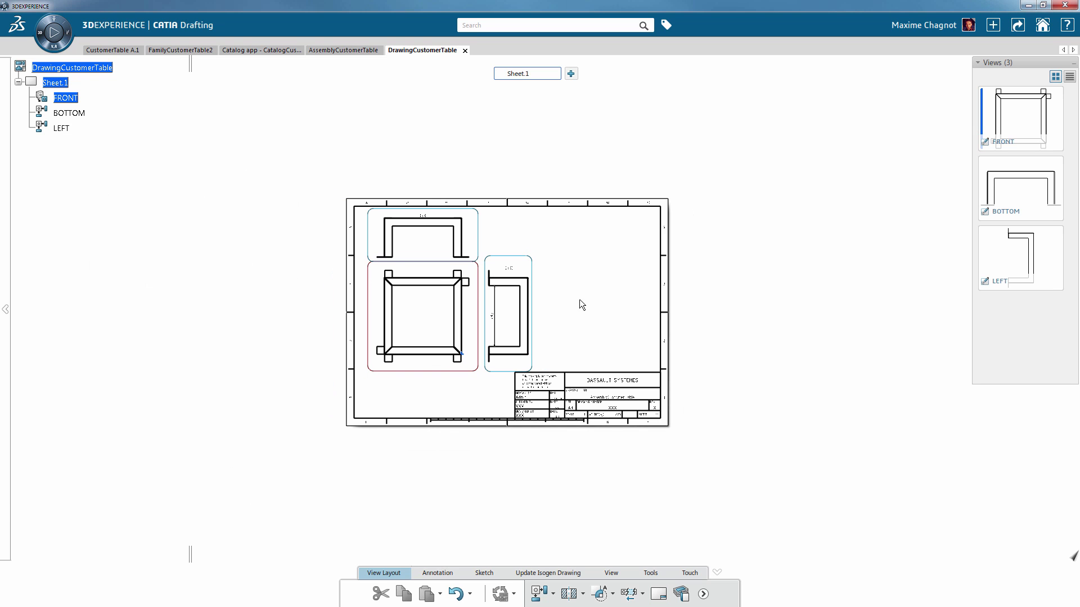
- Return to AssemblyCustomerTable and display its Weight Distribution with B.I. Essentials
{"action": "left_click", "coordinate": [335, 51]}
{"action": "middle_click_drag", "start_coordinate": [424, 243], "coordinate": [397, 168]}
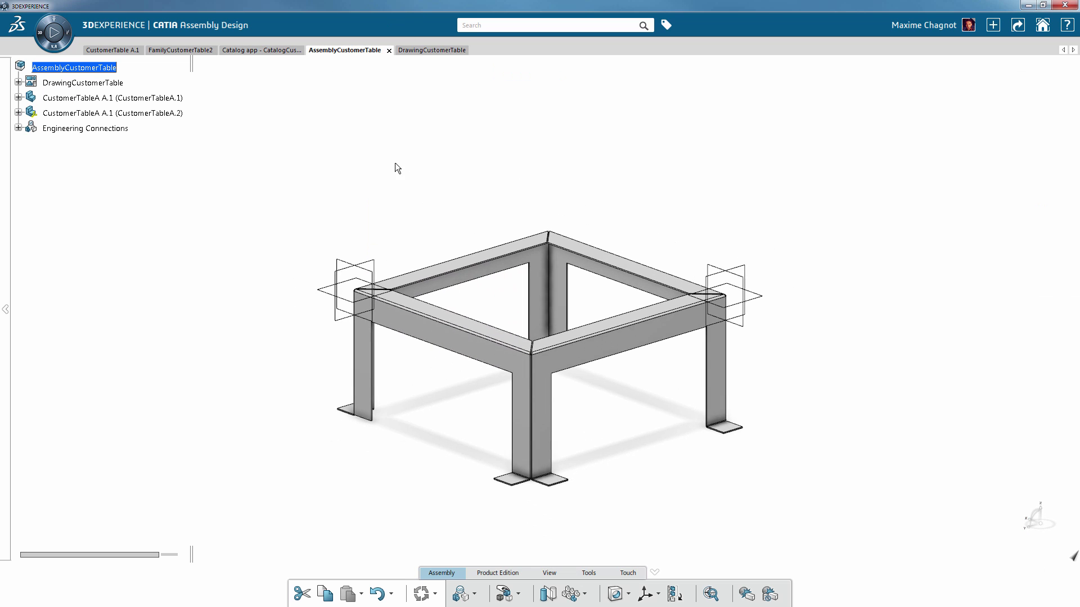
{"action": "left_click", "coordinate": [591, 574]}
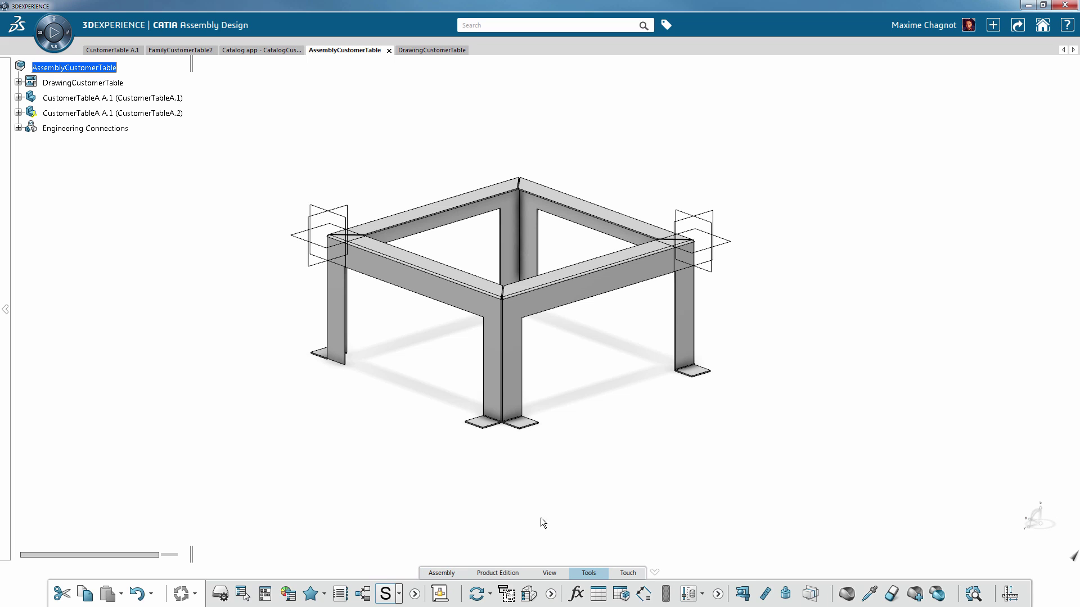
{"action": "left_click", "coordinate": [288, 595]}
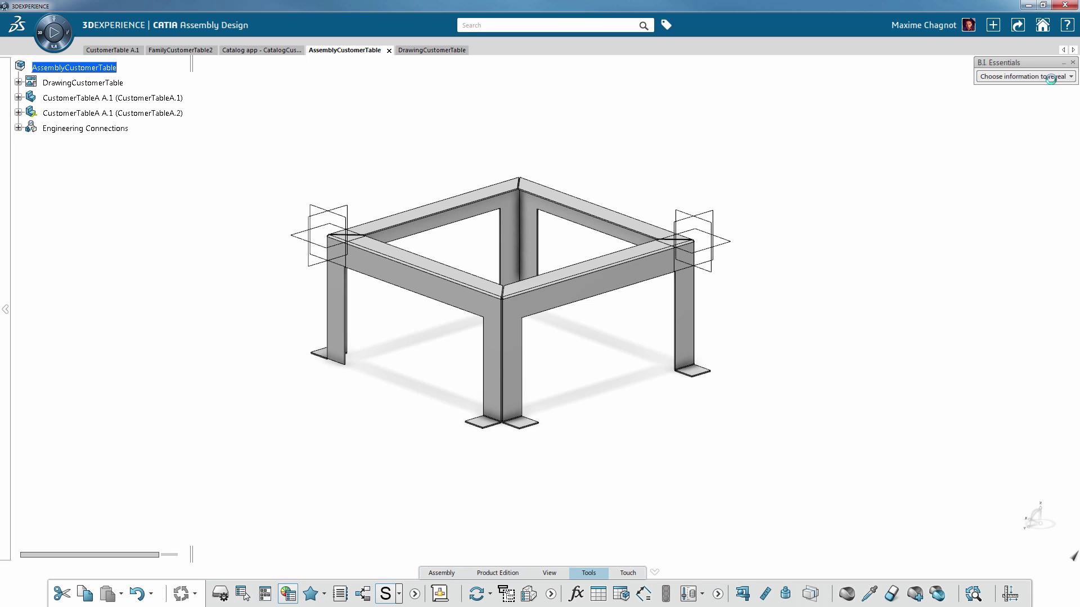
{"action": "left_click", "coordinate": [1050, 77]}
{"action": "left_click_drag", "start_coordinate": [1073, 96], "coordinate": [1074, 165]}
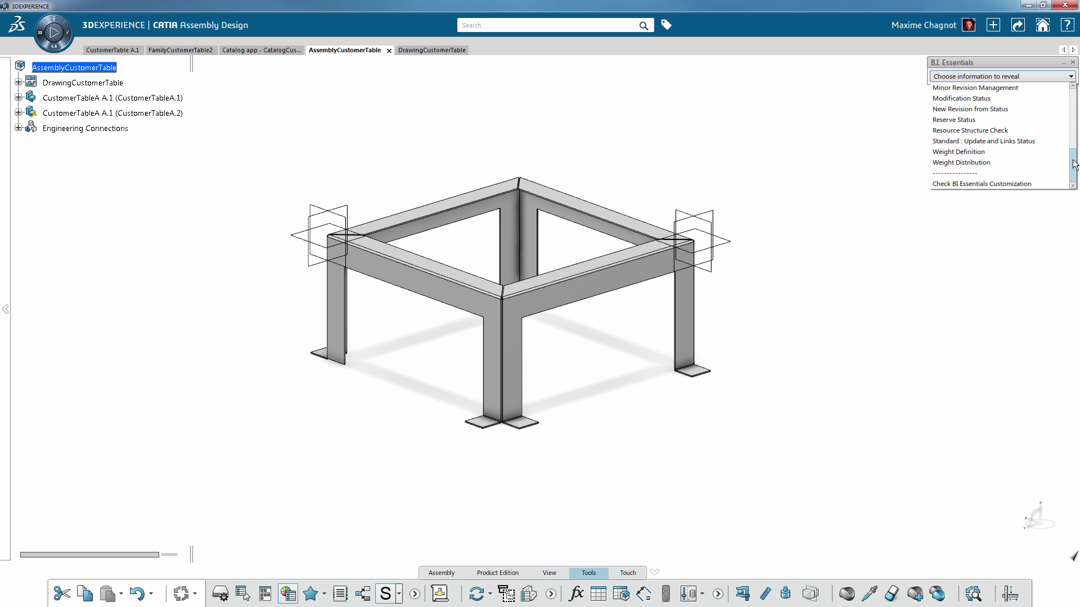
{"action": "left_click", "coordinate": [977, 162]}
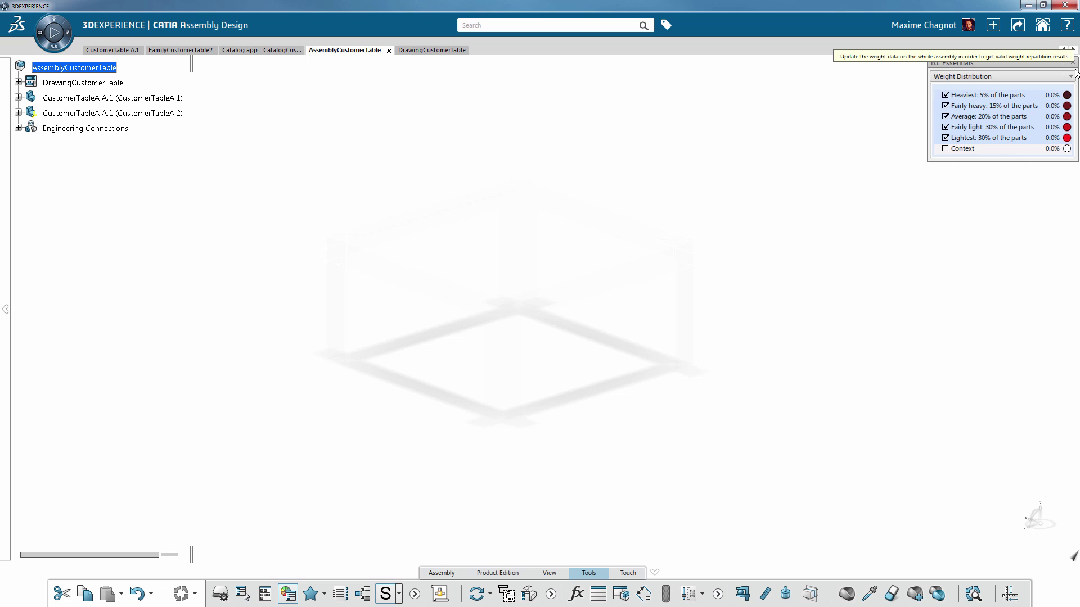
- Display the assembly's Weight Definition, compute the missing weights and review the inertia values of CustomerTableA.2, then exit B.I. Essentials
{"action": "left_click", "coordinate": [1046, 76]}
{"action": "left_click", "coordinate": [971, 153]}
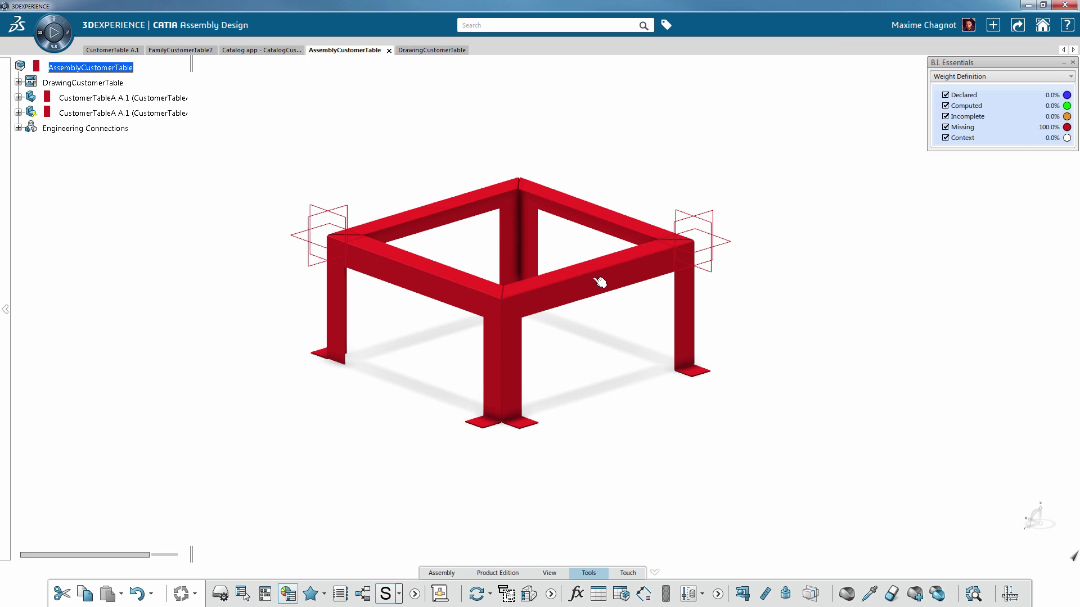
{"action": "mouse_move", "coordinate": [605, 298]}
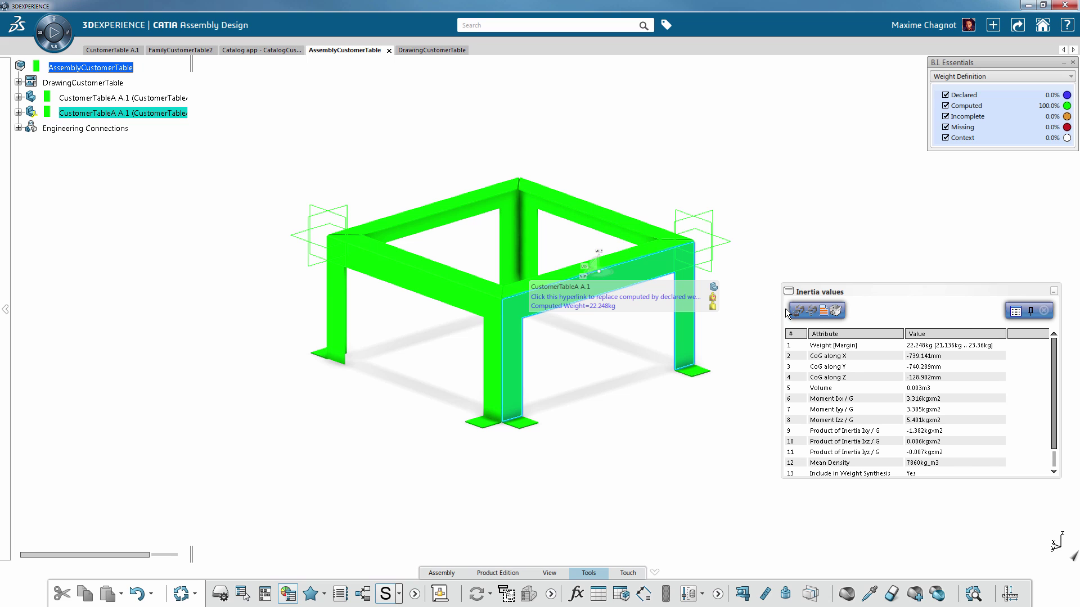
{"action": "left_click", "coordinate": [1053, 290]}
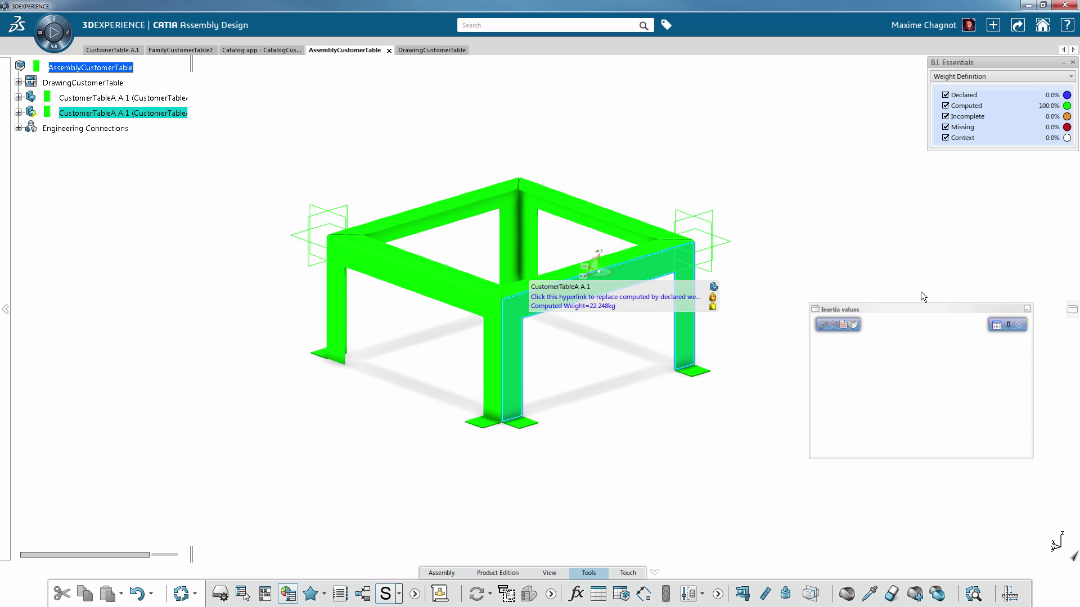
{"action": "left_click", "coordinate": [1072, 63]}
{"action": "middle_click_drag", "start_coordinate": [351, 368], "coordinate": [110, 232]}
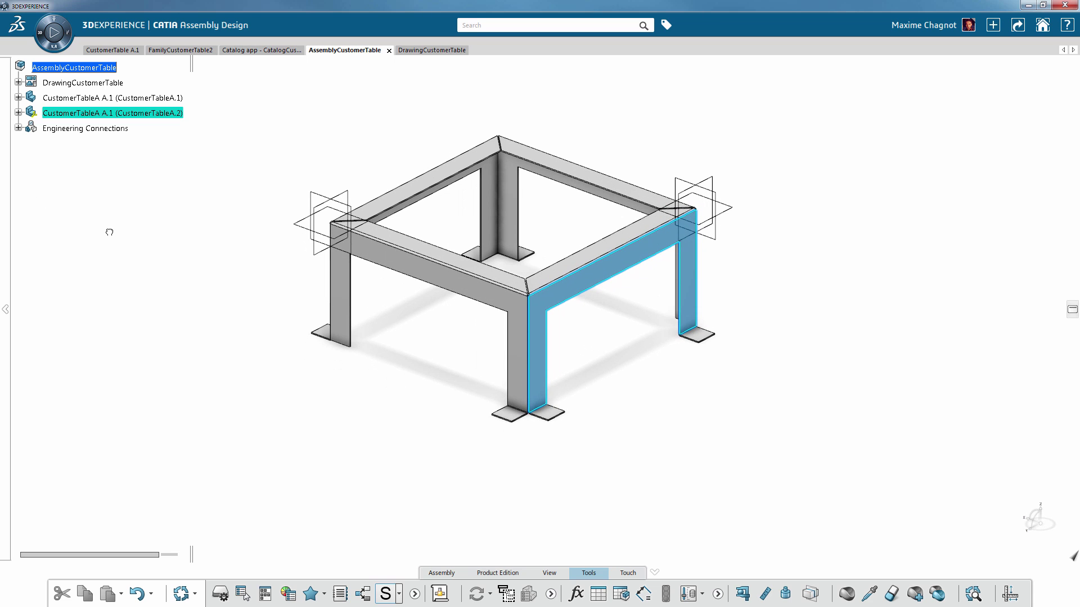
{"action": "middle_click_drag", "start_coordinate": [65, 185], "coordinate": [154, 175]}
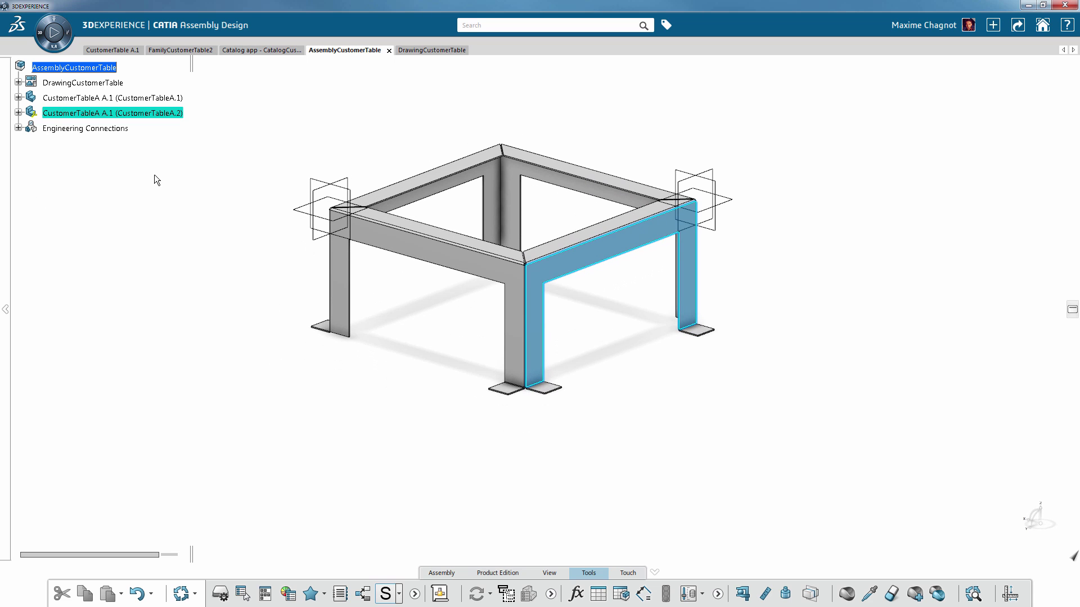
- Switch to the Structural Validation app, start a Structural simulation of AssemblyCustomerTable, and close the 3DSwym Communities window
{"action": "left_click", "coordinate": [55, 46]}
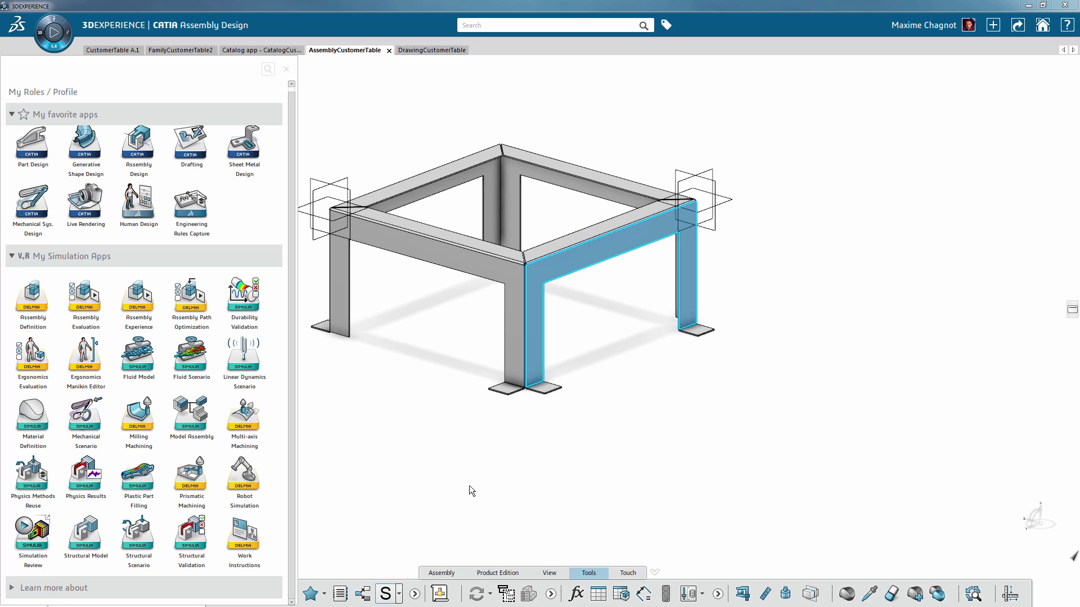
{"action": "left_click", "coordinate": [189, 536]}
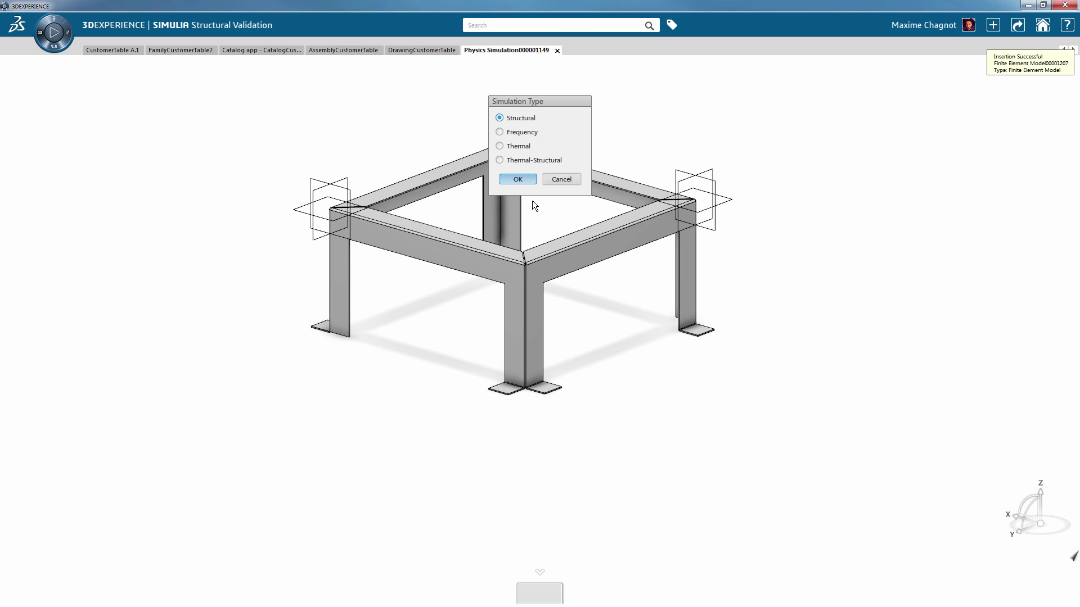
{"action": "key", "text": "Return"}
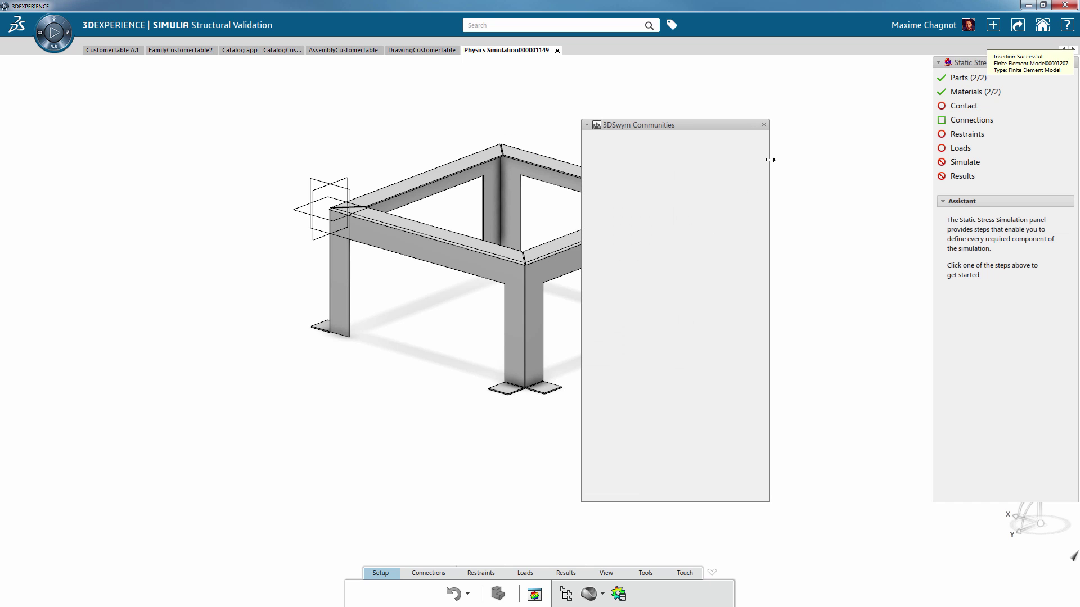
{"action": "left_click", "coordinate": [760, 124]}
- Run Contact Detection on the whole model and apply the bonded contacts it finds
{"action": "middle_click_drag", "start_coordinate": [275, 353], "coordinate": [646, 383]}
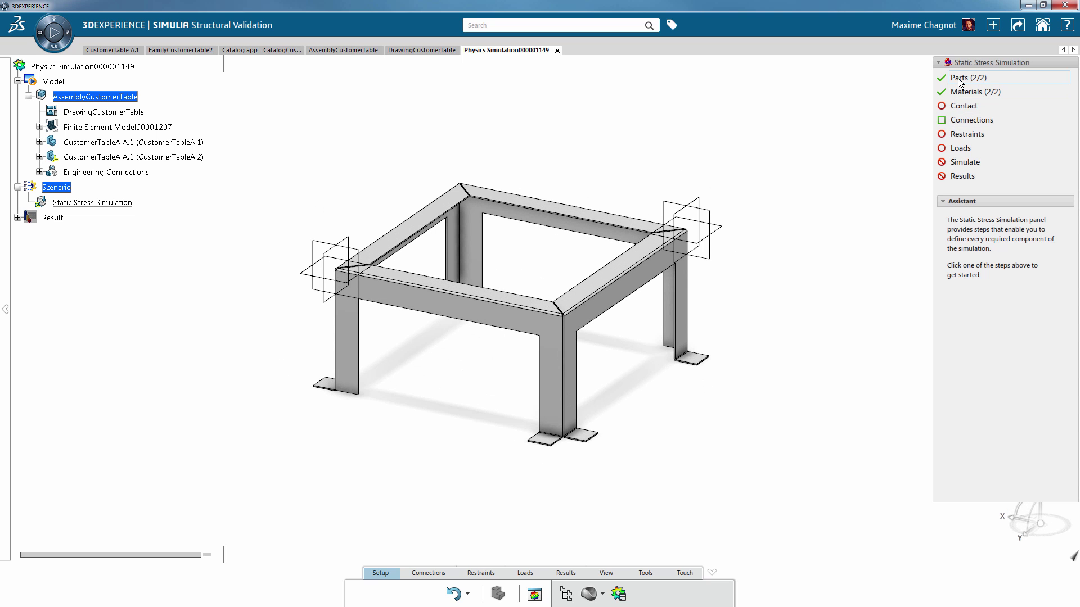
{"action": "left_click", "coordinate": [964, 106]}
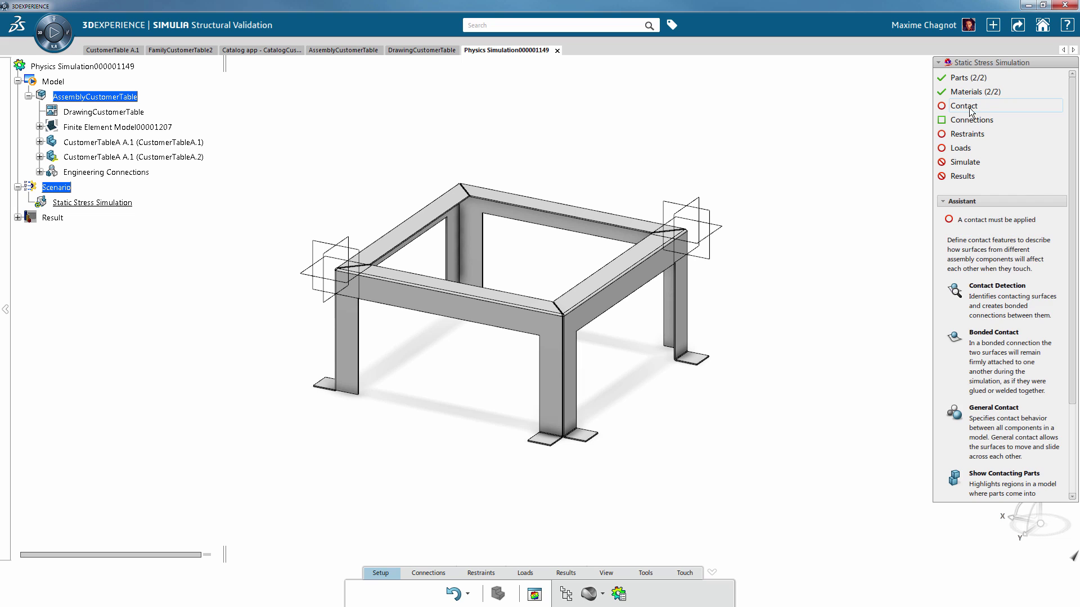
{"action": "left_click", "coordinate": [954, 292]}
{"action": "left_click", "coordinate": [769, 351]}
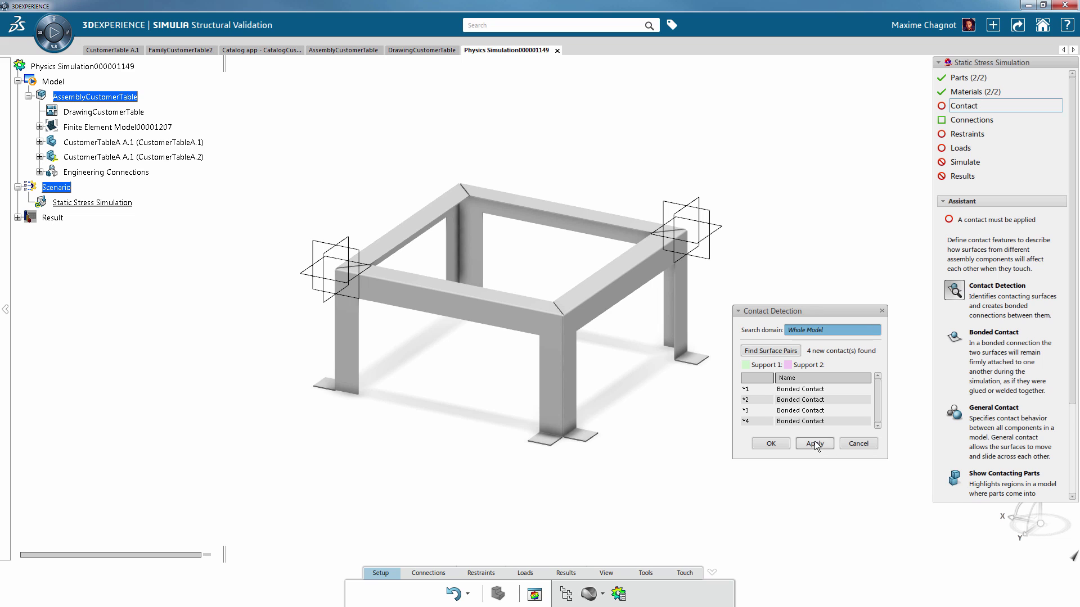
{"action": "left_click", "coordinate": [817, 444]}
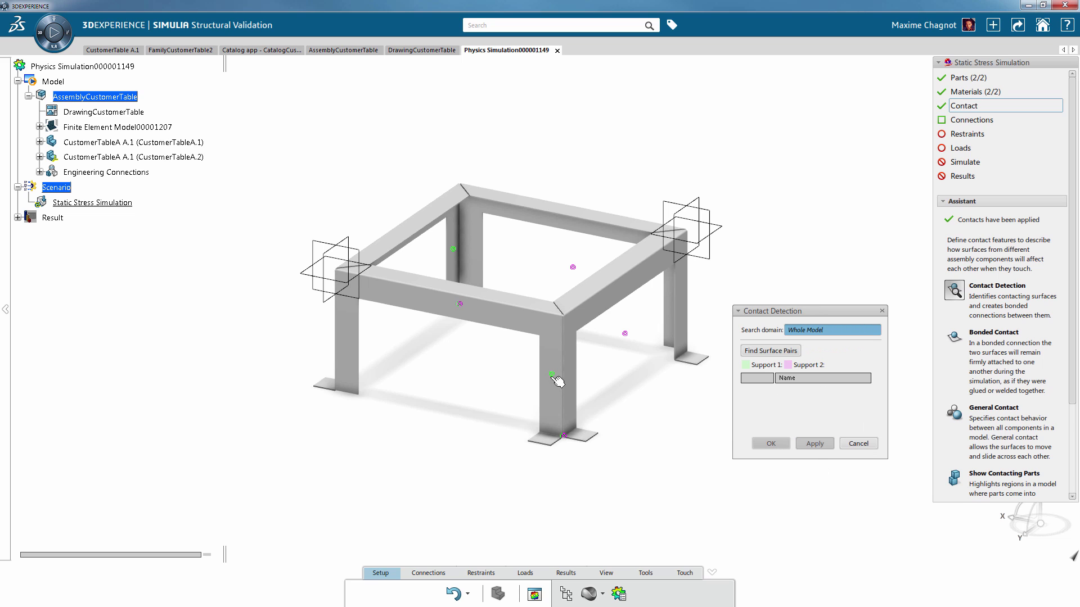
{"action": "left_click", "coordinate": [857, 444]}
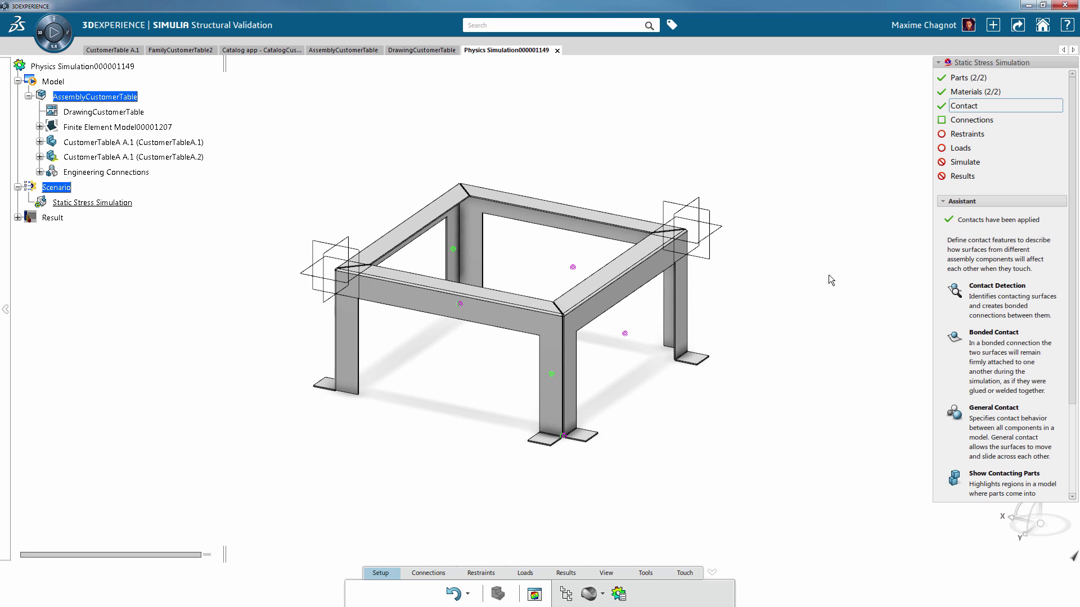
- Create a Clamp restraint on the underside faces of all six table feet
{"action": "left_click", "coordinate": [979, 122]}
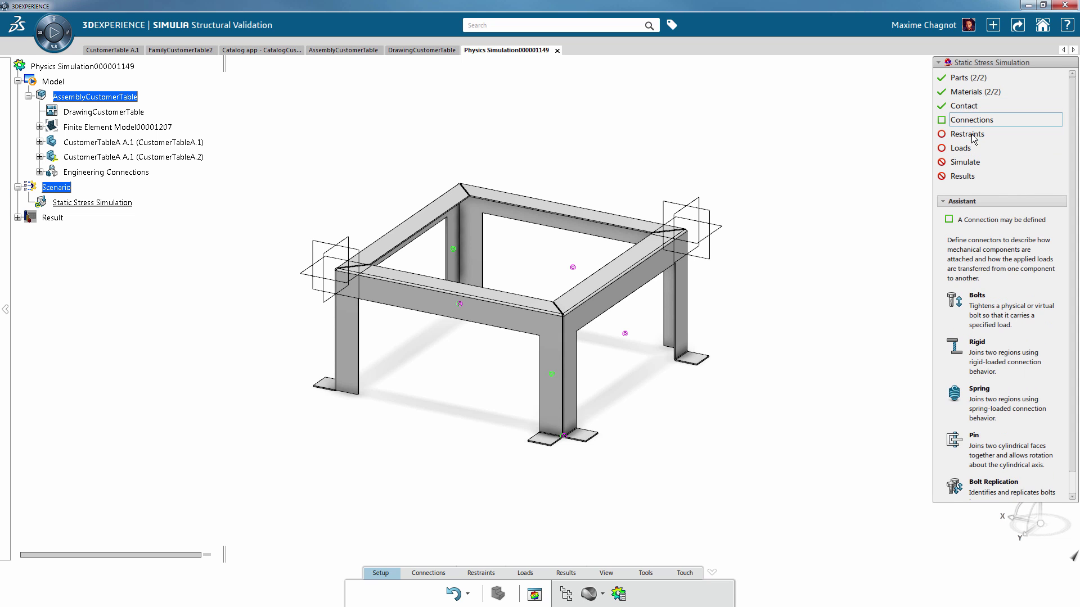
{"action": "left_click", "coordinate": [967, 134]}
{"action": "left_click", "coordinate": [954, 328]}
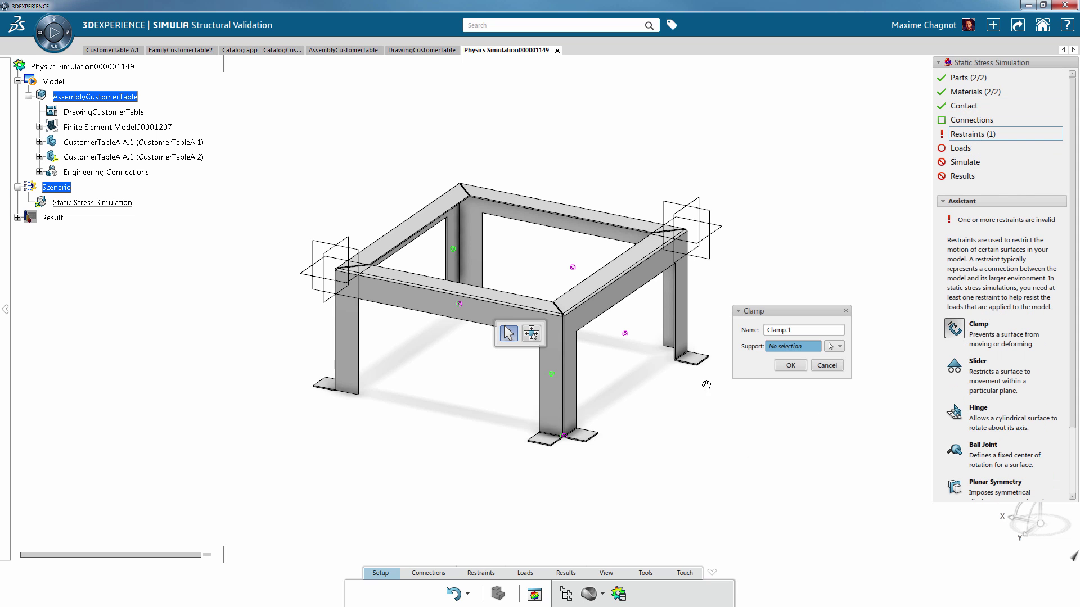
{"action": "scroll", "coordinate": [545, 415], "scroll_direction": "up", "scroll_amount": 5}
{"action": "left_click", "coordinate": [77, 294]}
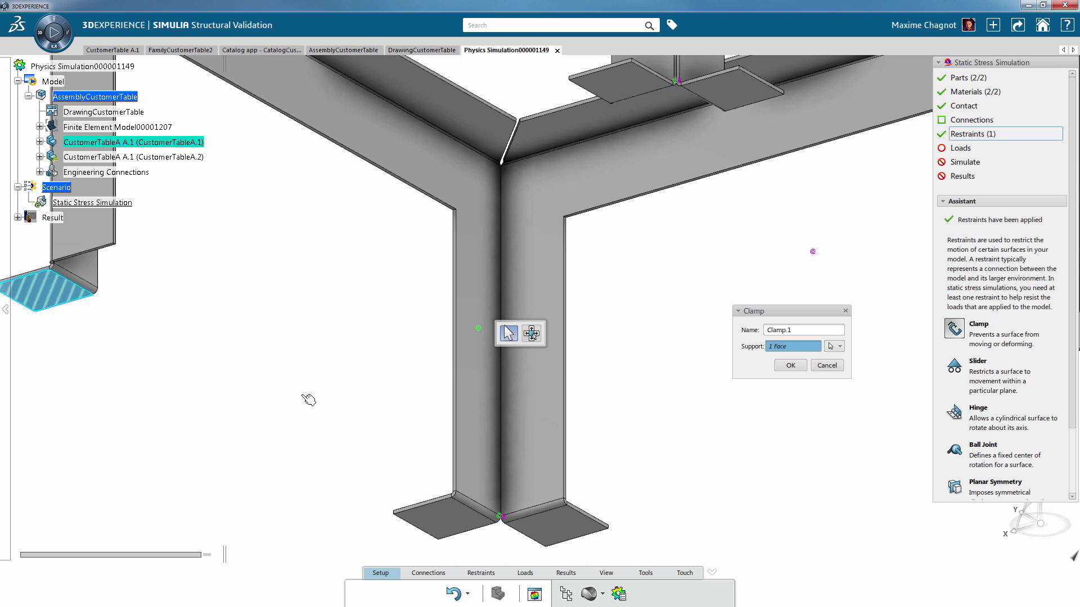
{"action": "middle_click_drag", "start_coordinate": [355, 468], "coordinate": [326, 389]}
{"action": "left_click", "coordinate": [402, 438]}
{"action": "left_click", "coordinate": [548, 441]}
{"action": "scroll", "coordinate": [489, 407], "scroll_direction": "down", "scroll_amount": 5}
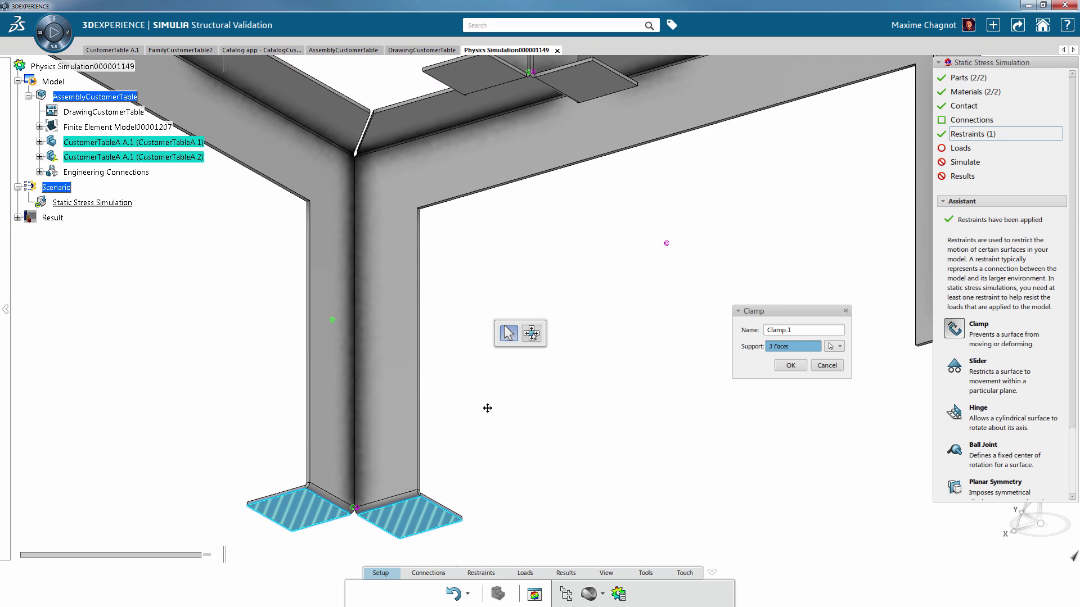
{"action": "left_click", "coordinate": [520, 196]}
{"action": "left_click", "coordinate": [572, 199]}
{"action": "middle_click_drag", "start_coordinate": [572, 199], "coordinate": [420, 180]}
{"action": "left_click", "coordinate": [666, 304]}
{"action": "key", "text": "Return"}
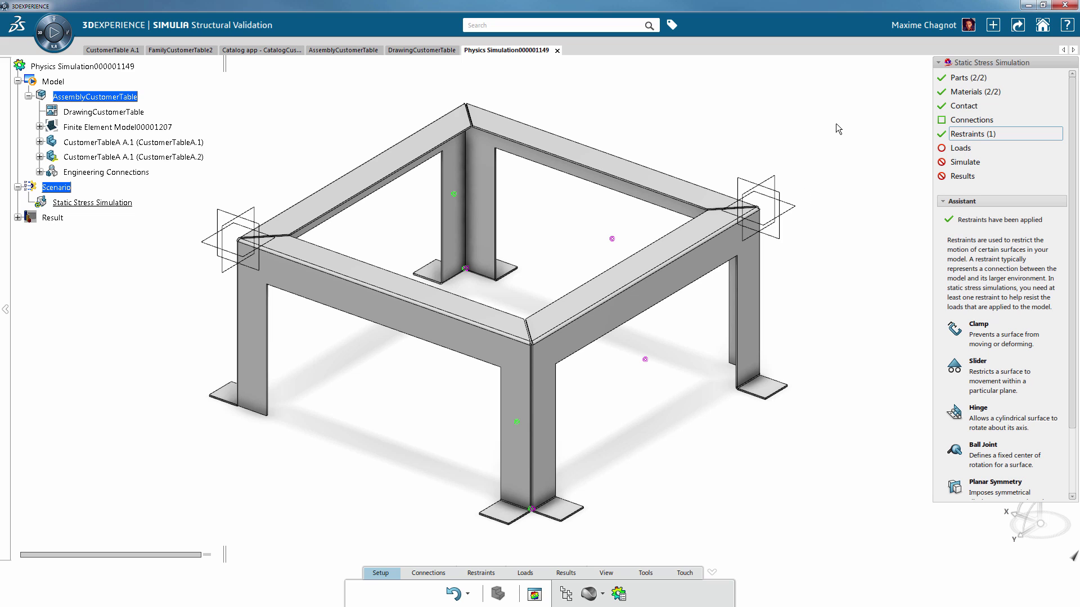
- Apply a Pressure load of 900 N_m2 to the four top faces of the table frame
{"action": "left_click", "coordinate": [971, 149]}
{"action": "left_click", "coordinate": [954, 329]}
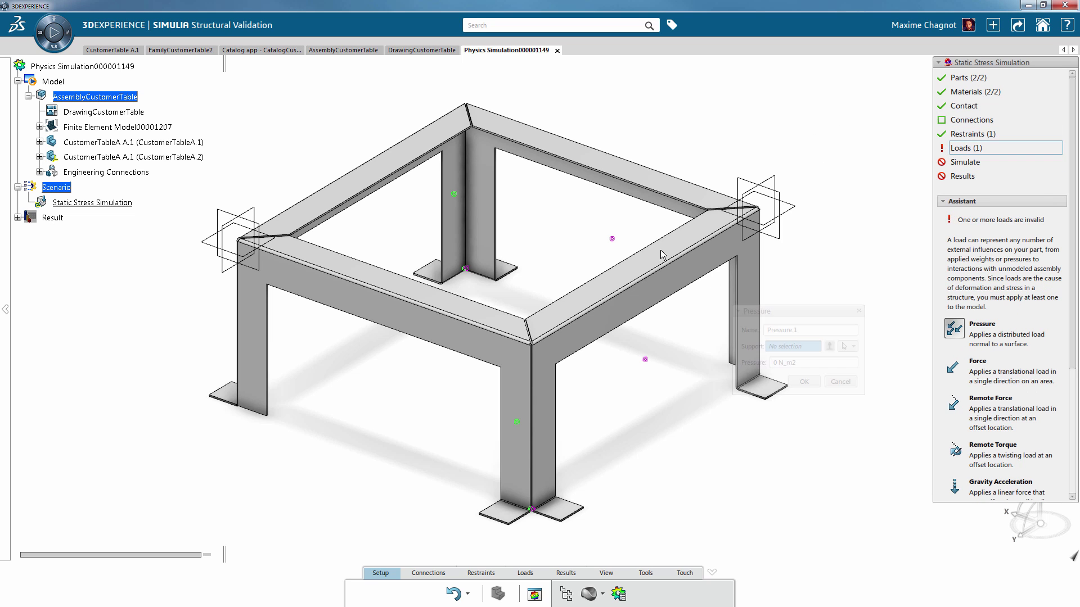
{"action": "left_click", "coordinate": [665, 260]}
{"action": "left_click", "coordinate": [667, 188]}
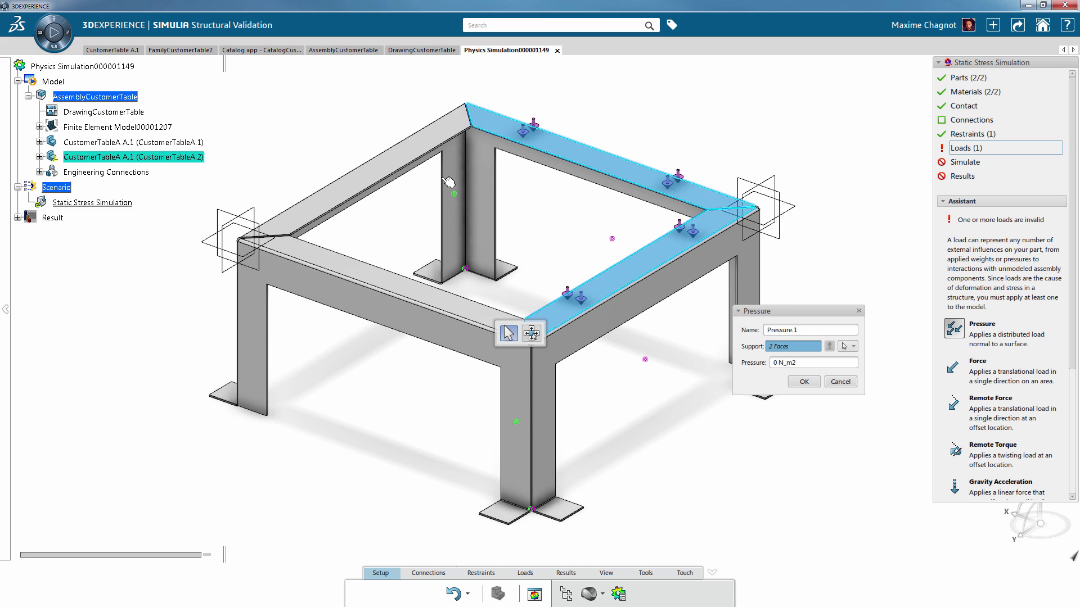
{"action": "left_click", "coordinate": [406, 162]}
{"action": "left_click", "coordinate": [345, 272]}
{"action": "left_click", "coordinate": [790, 364]}
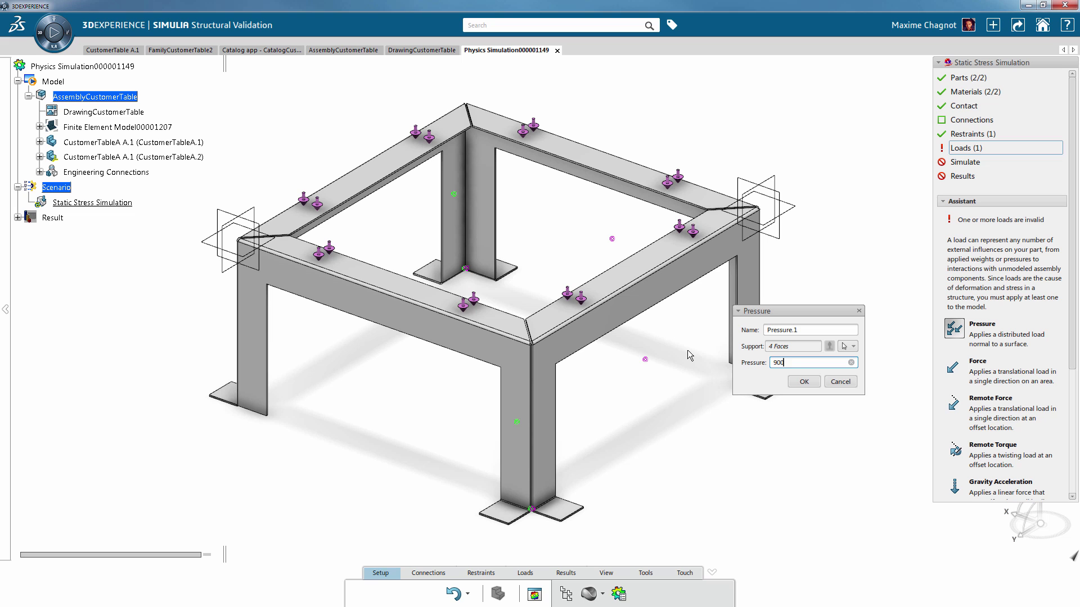
{"action": "left_click", "coordinate": [799, 382]}
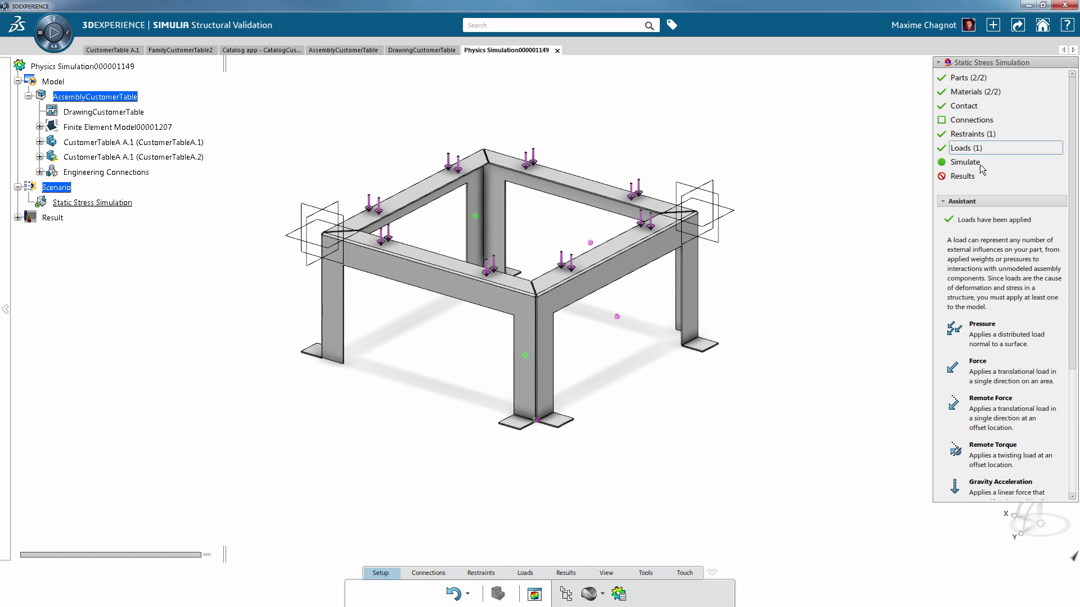
- Run the static stress simulation with Good accuracy, performance 3 and Interactive execution mode, and close the simulation status window
{"action": "left_click", "coordinate": [980, 163]}
{"action": "left_click", "coordinate": [954, 281]}
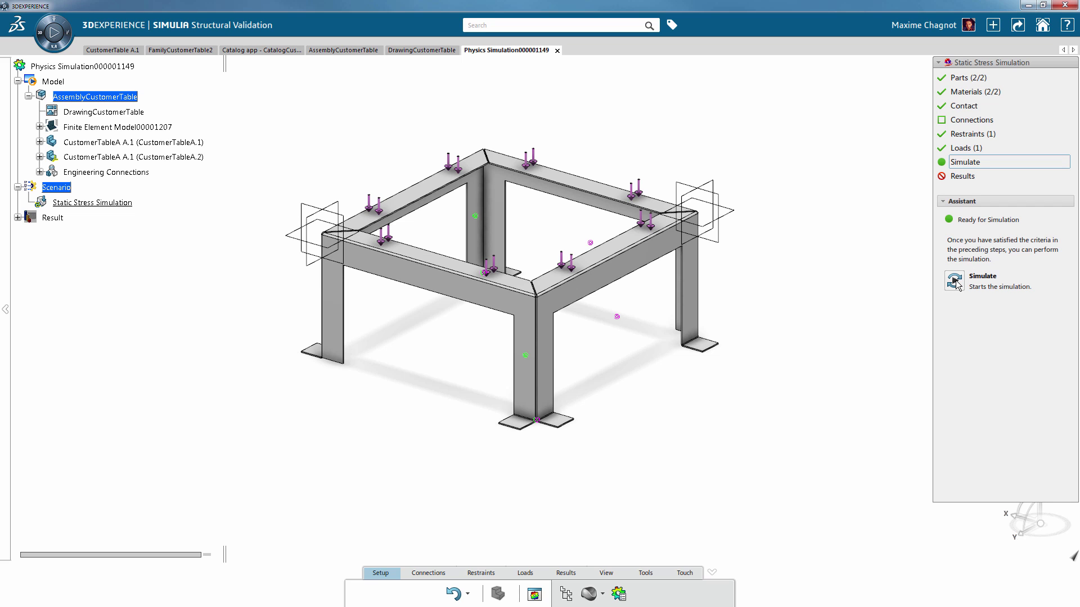
{"action": "left_click", "coordinate": [776, 353]}
{"action": "left_click_drag", "start_coordinate": [779, 380], "coordinate": [803, 380]}
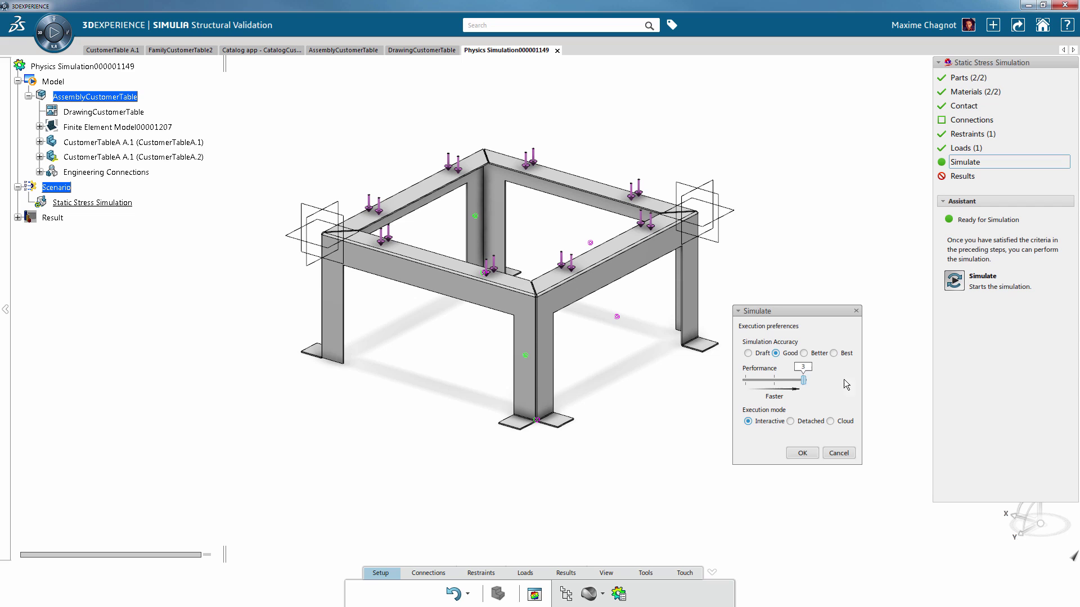
{"action": "left_click", "coordinate": [801, 454]}
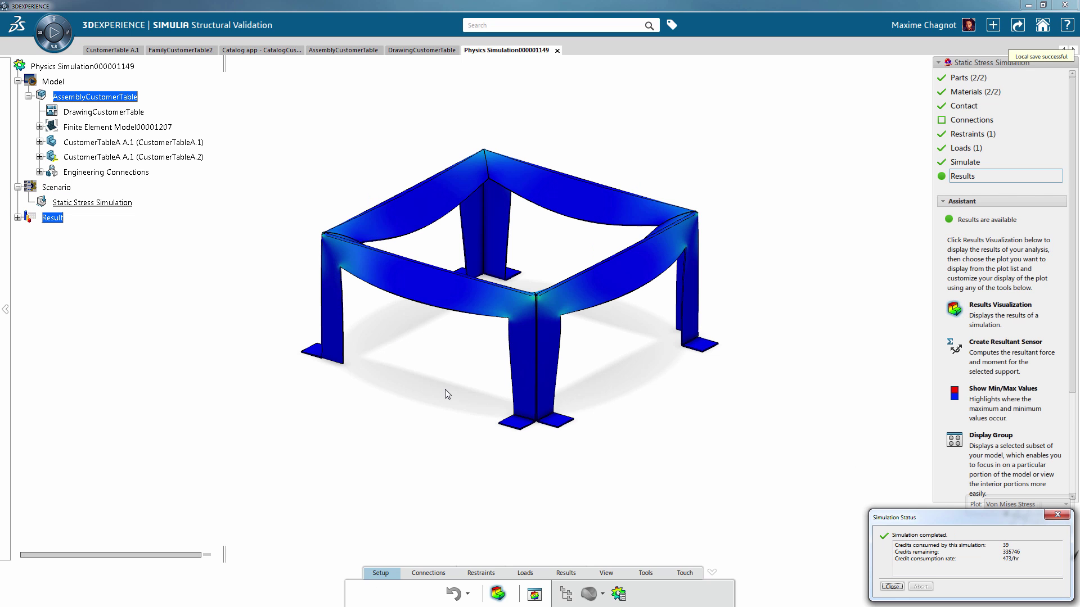
{"action": "left_click", "coordinate": [894, 587]}
- Play the deformation animation of the Von Mises stress result from the compass and pause it
{"action": "middle_click_drag", "start_coordinate": [753, 428], "coordinate": [580, 471]}
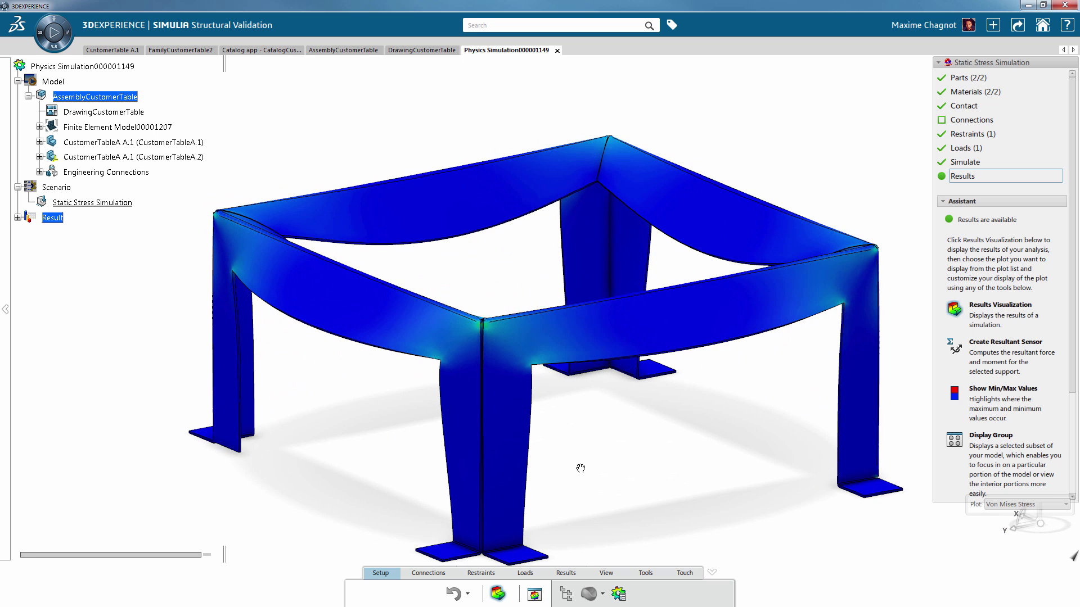
{"action": "middle_click_drag", "start_coordinate": [580, 469], "coordinate": [552, 514]}
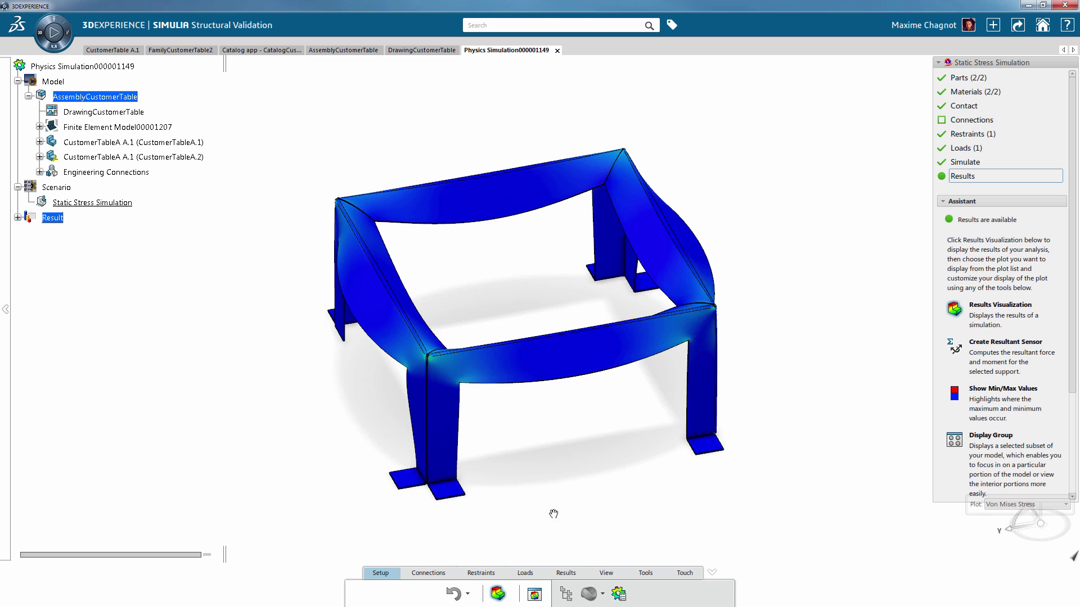
{"action": "middle_click_drag", "start_coordinate": [300, 466], "coordinate": [337, 448]}
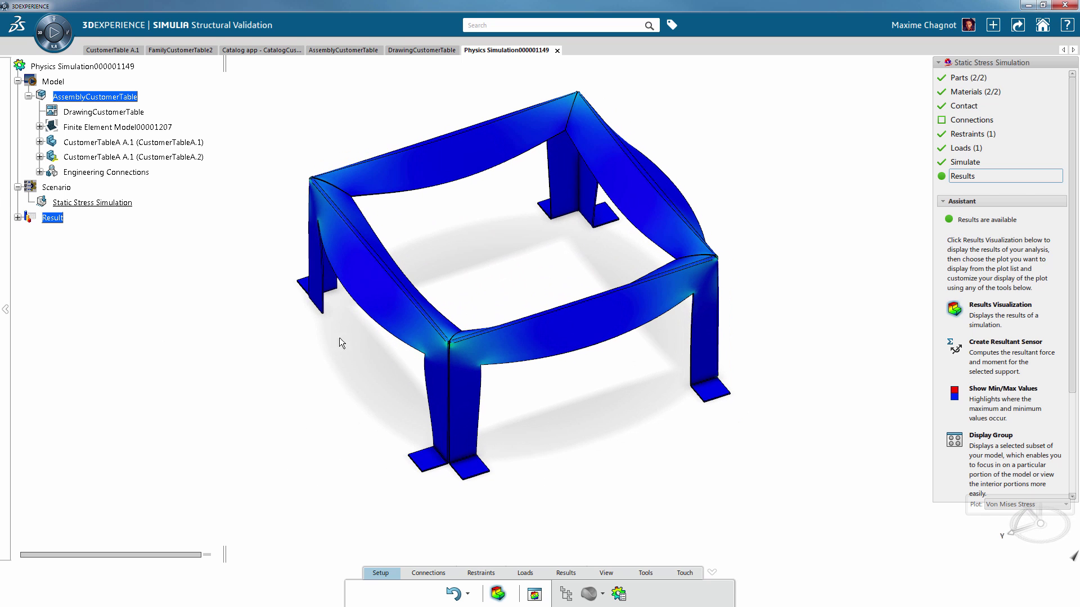
{"action": "middle_click_drag", "start_coordinate": [335, 360], "coordinate": [335, 341]}
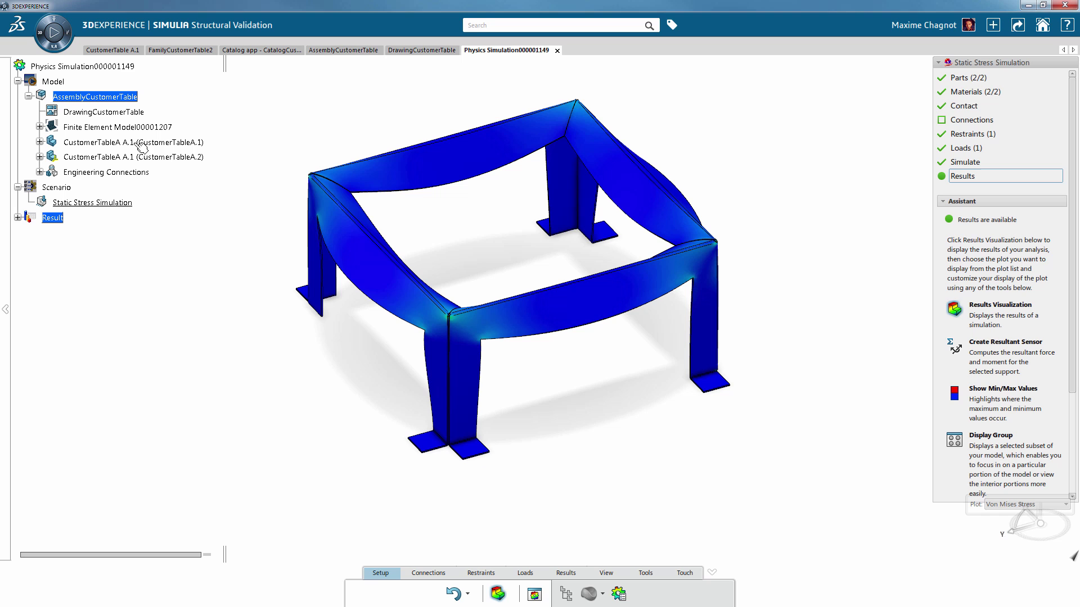
{"action": "left_click", "coordinate": [51, 34]}
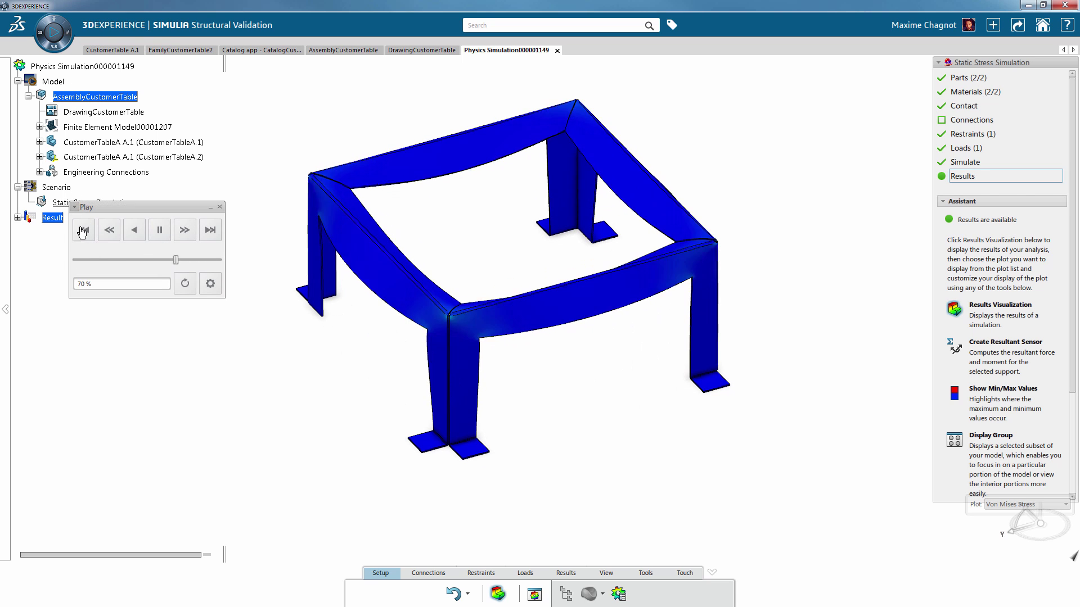
{"action": "left_click", "coordinate": [160, 230]}
- Set the result animation to 100 frames, replay it on the table, pause it and close the player
{"action": "left_click", "coordinate": [210, 283]}
{"action": "left_click", "coordinate": [300, 316]}
{"action": "key", "text": "BackSpace"}
{"action": "type", "text": "100"}
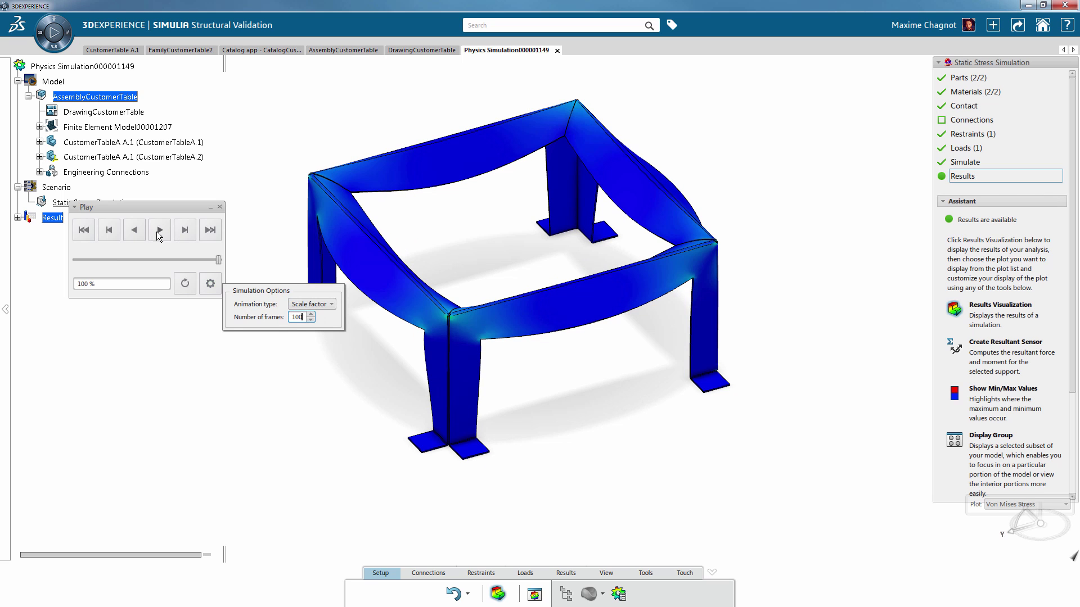
{"action": "left_click", "coordinate": [159, 230]}
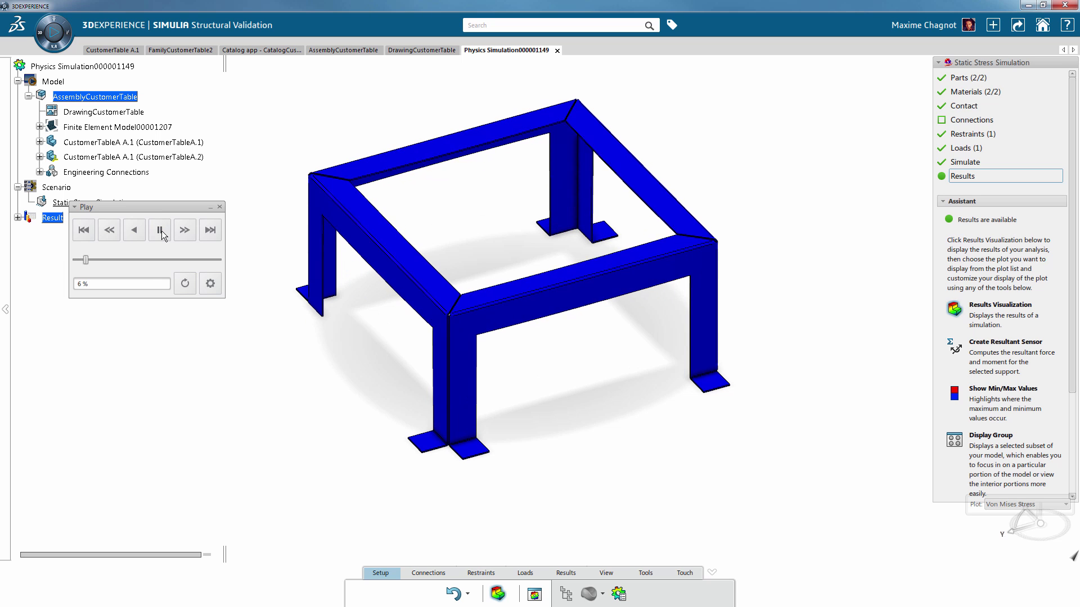
{"action": "middle_click_drag", "start_coordinate": [297, 401], "coordinate": [465, 378]}
{"action": "middle_click_drag", "start_coordinate": [219, 375], "coordinate": [259, 198]}
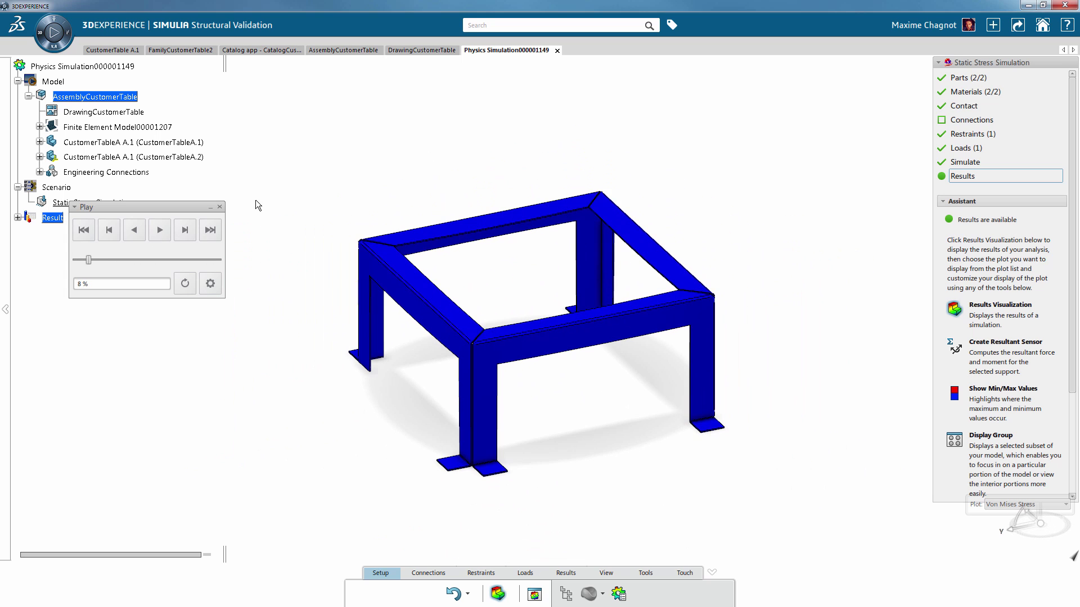
{"action": "left_click", "coordinate": [220, 207]}
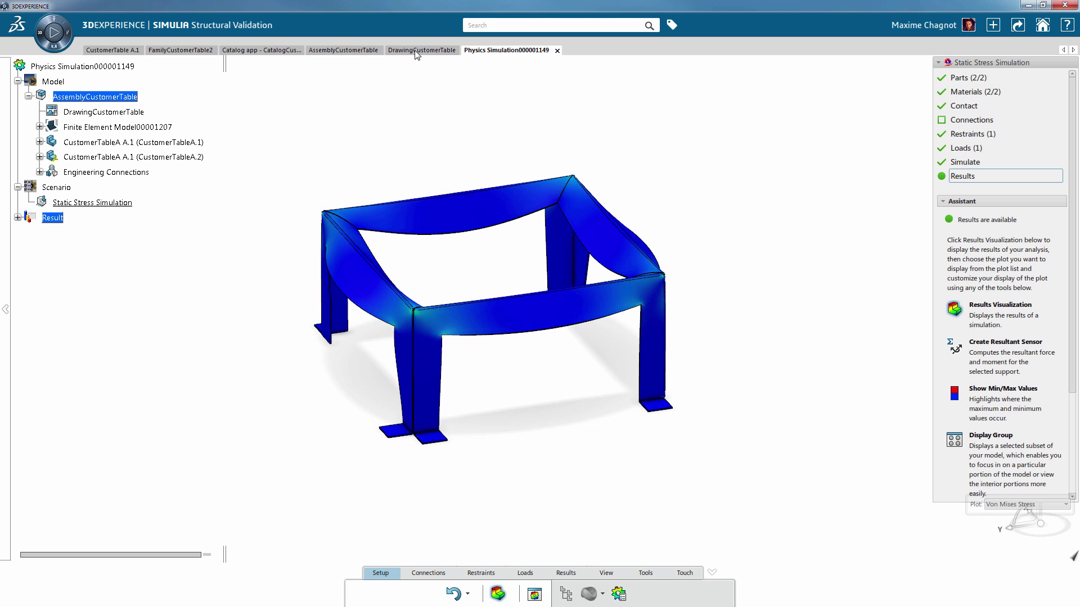
- Switch to AssemblyCustomerTable, open the CatalogCustomerTable catalog and select CustomerTableB in ChapterTable
{"action": "left_click", "coordinate": [358, 51]}
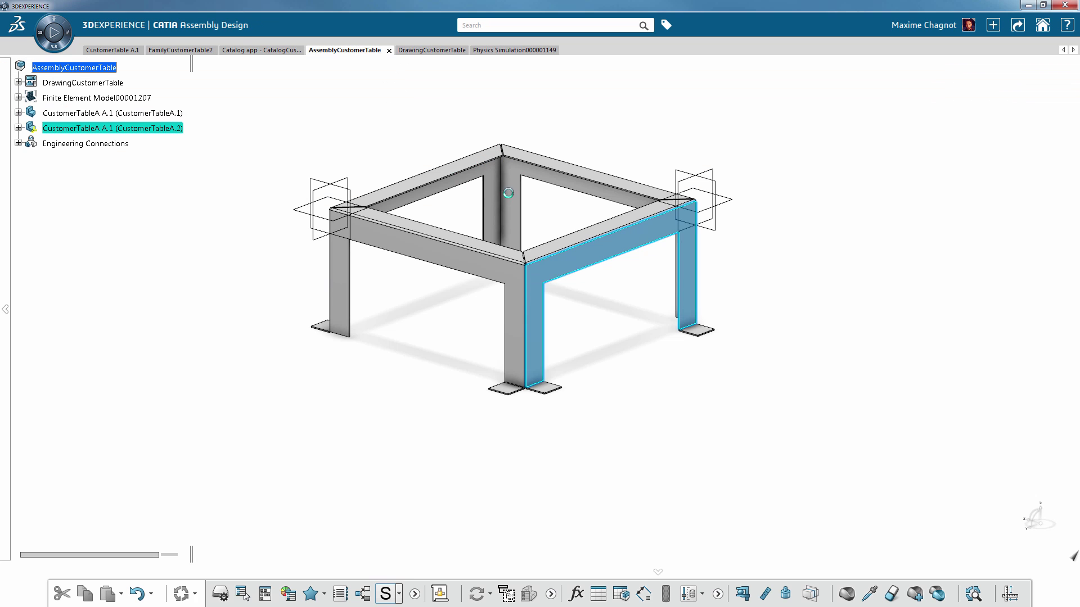
{"action": "middle_click_drag", "start_coordinate": [673, 377], "coordinate": [733, 410]}
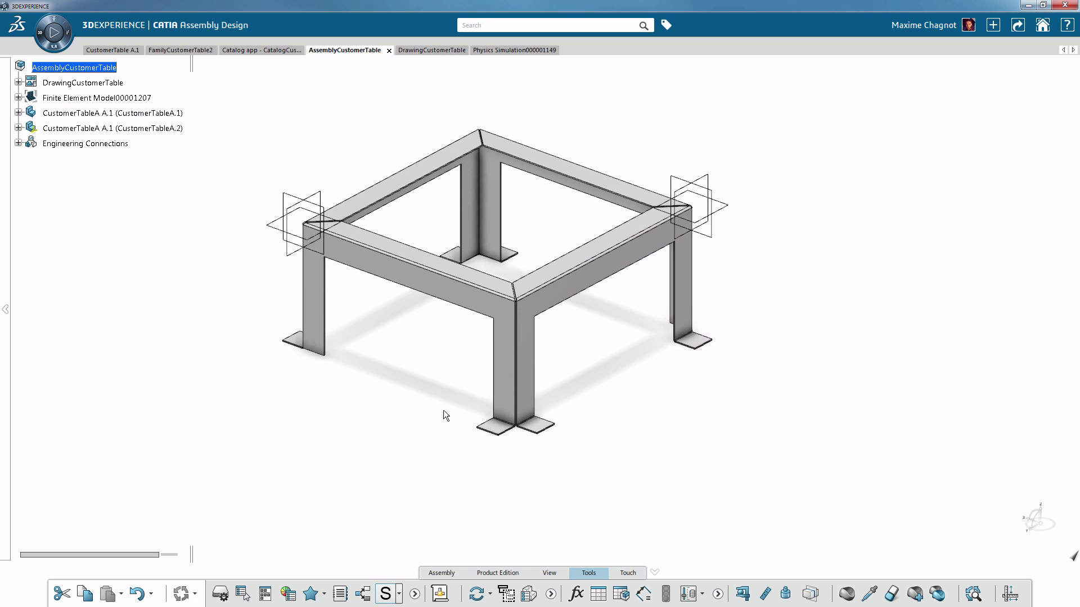
{"action": "middle_click_drag", "start_coordinate": [244, 476], "coordinate": [205, 450]}
{"action": "middle_click_drag", "start_coordinate": [307, 383], "coordinate": [355, 419]}
{"action": "left_click", "coordinate": [339, 599]}
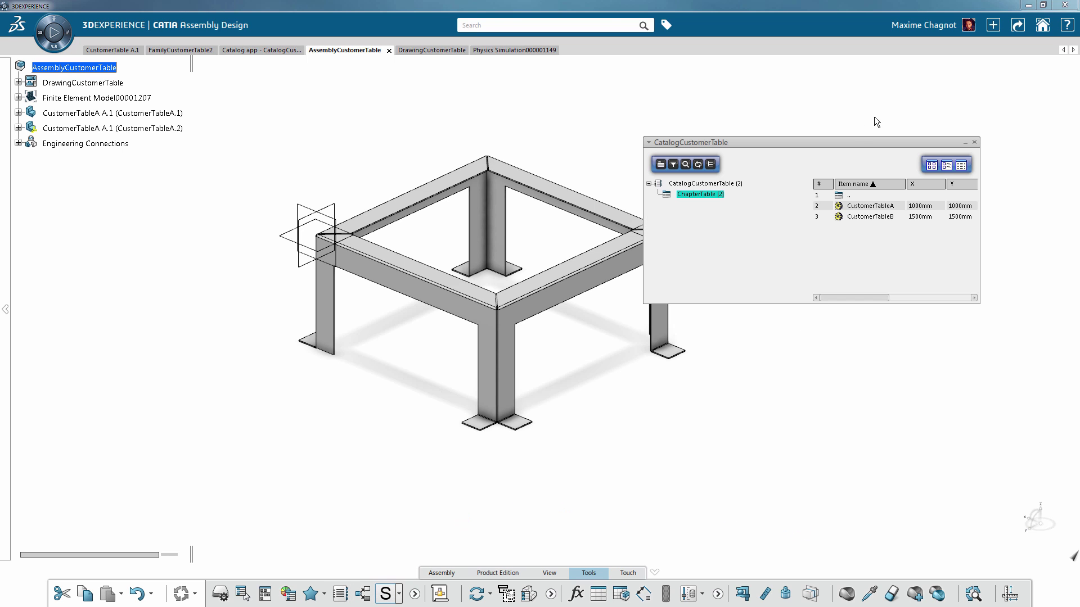
{"action": "left_click_drag", "start_coordinate": [824, 148], "coordinate": [876, 150]}
{"action": "left_click", "coordinate": [923, 219]}
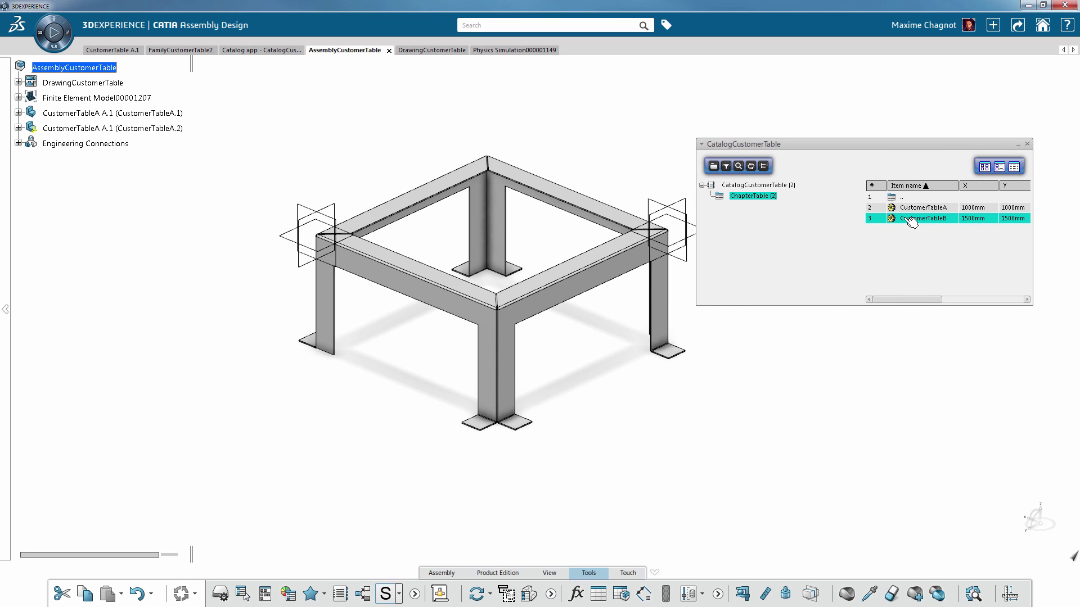
- Try to place catalog item CustomerTableB on the first CustomerTableA instance
{"action": "right_click", "coordinate": [905, 219]}
{"action": "mouse_move", "coordinate": [930, 228]}
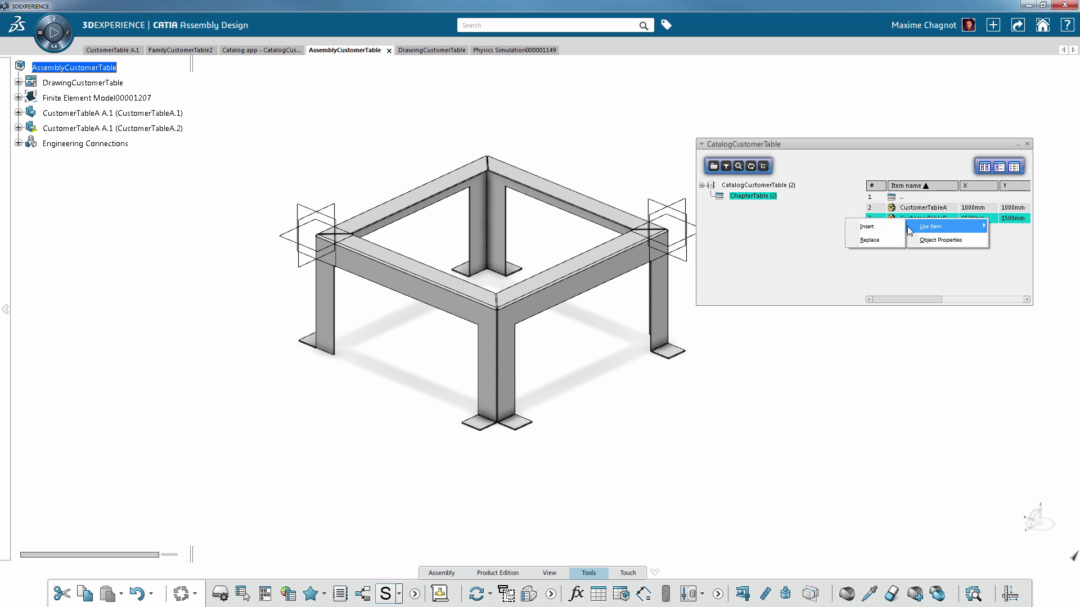
{"action": "left_click", "coordinate": [872, 242]}
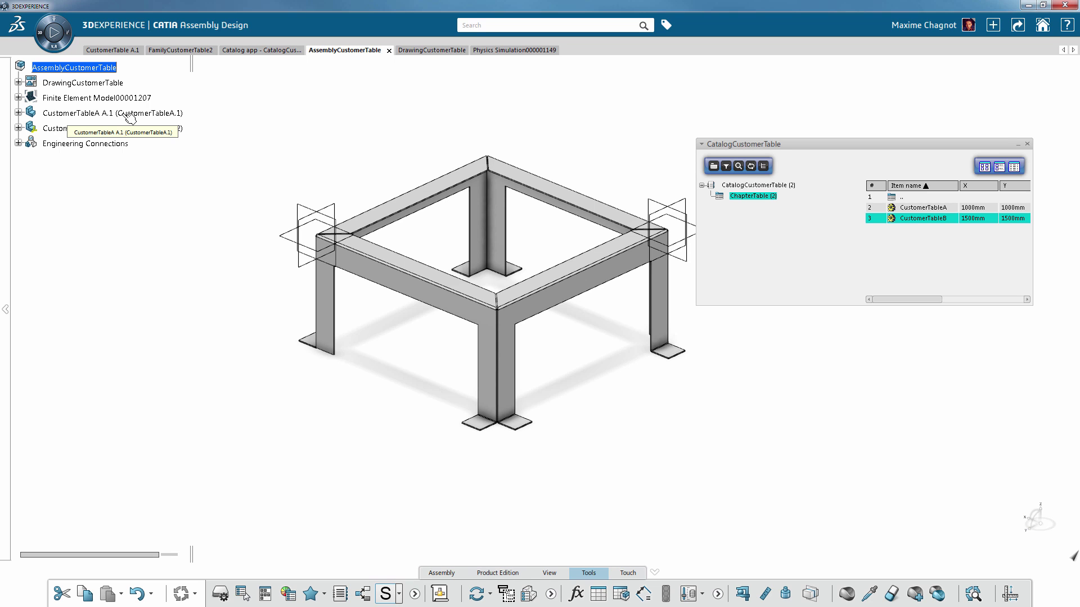
{"action": "double_click", "coordinate": [920, 219]}
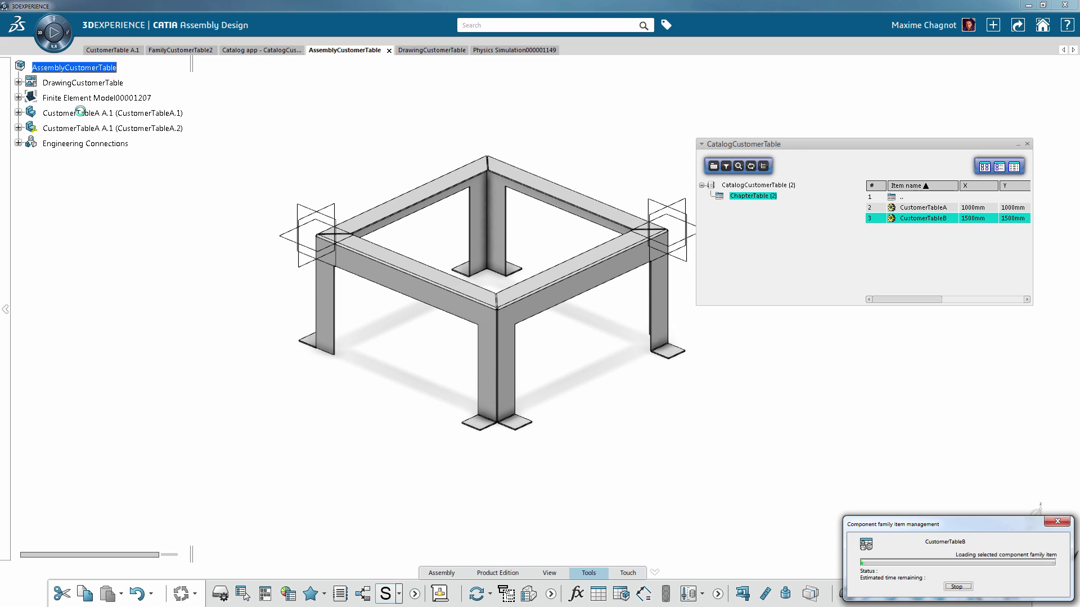
{"action": "left_click", "coordinate": [126, 114]}
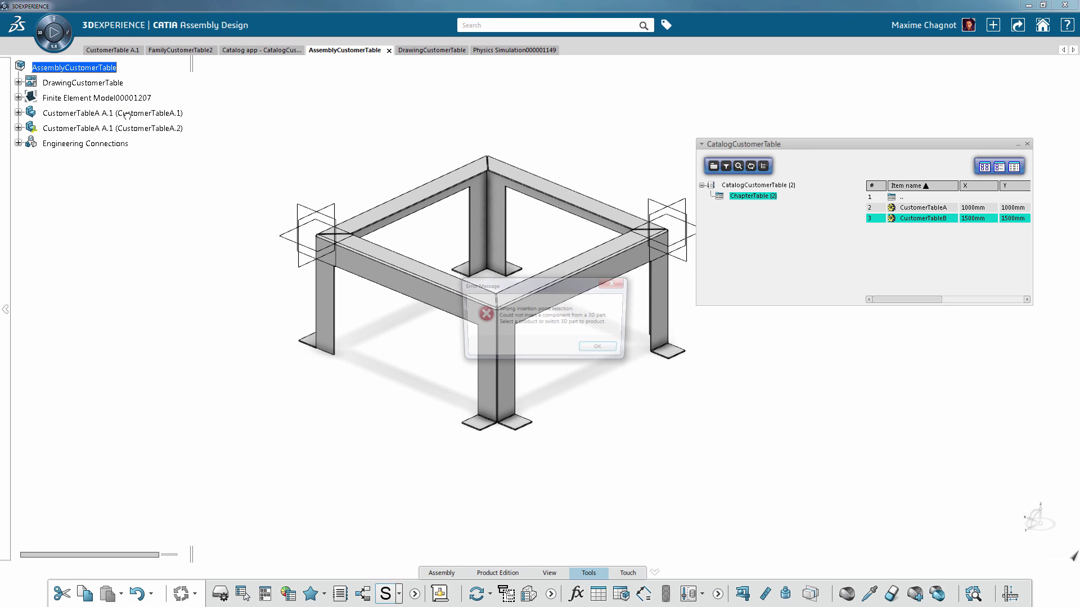
{"action": "left_click", "coordinate": [601, 350]}
- Replace the first table instance, CustomerTableA.1, with catalog item CustomerTableB and accept the replace options
{"action": "right_click", "coordinate": [926, 222]}
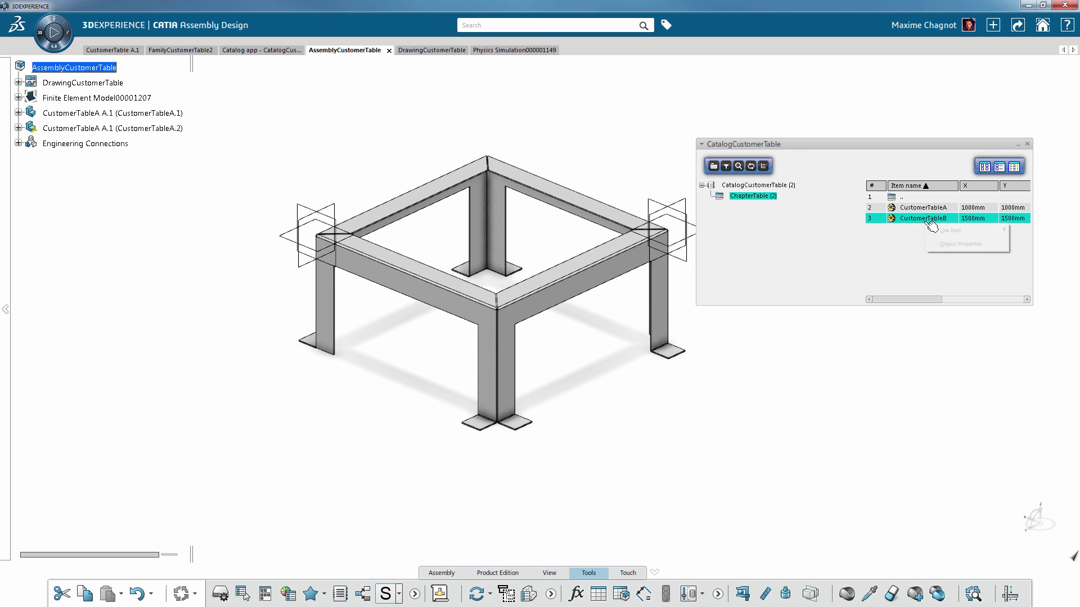
{"action": "mouse_move", "coordinate": [946, 233]}
{"action": "left_click", "coordinate": [888, 247]}
{"action": "left_click", "coordinate": [90, 115]}
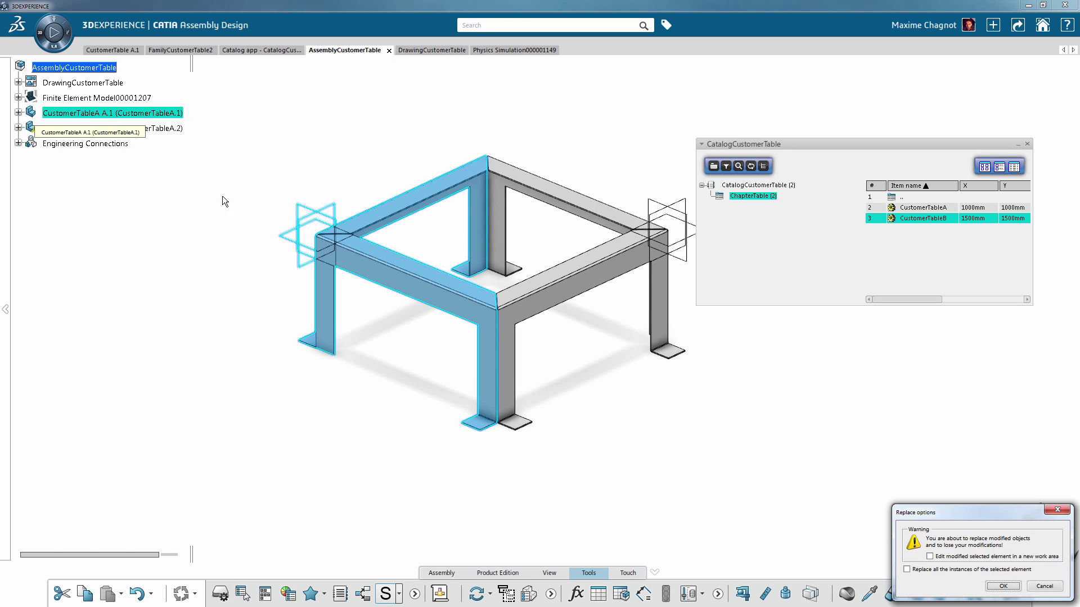
{"action": "left_click", "coordinate": [1003, 586]}
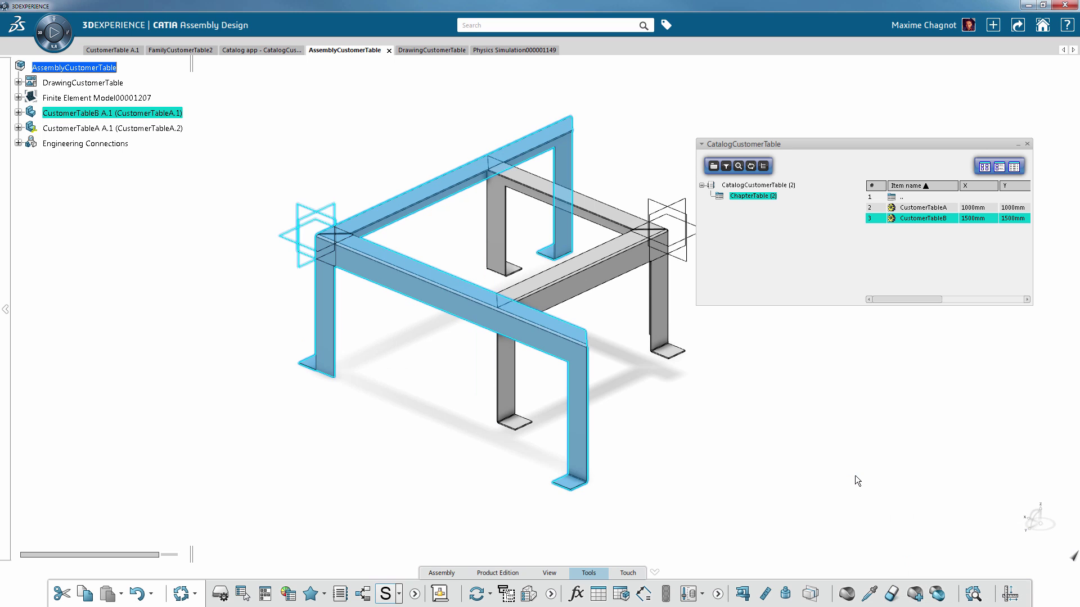
- Replace the second table instance, CustomerTableA.2, with catalog item CustomerTableB as well
{"action": "right_click", "coordinate": [930, 221]}
{"action": "mouse_move", "coordinate": [960, 234]}
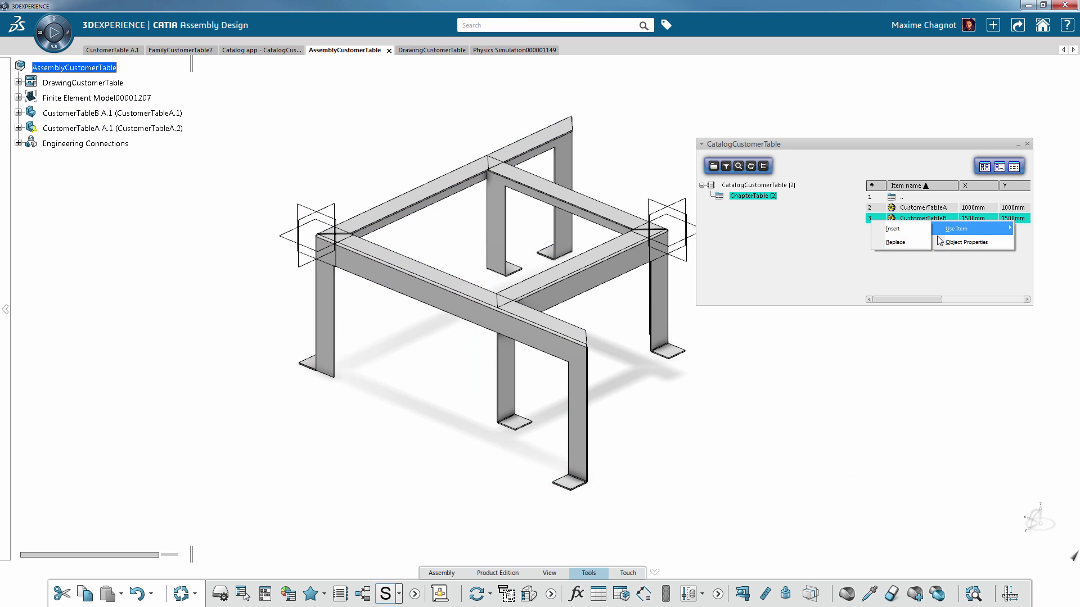
{"action": "left_click", "coordinate": [909, 244]}
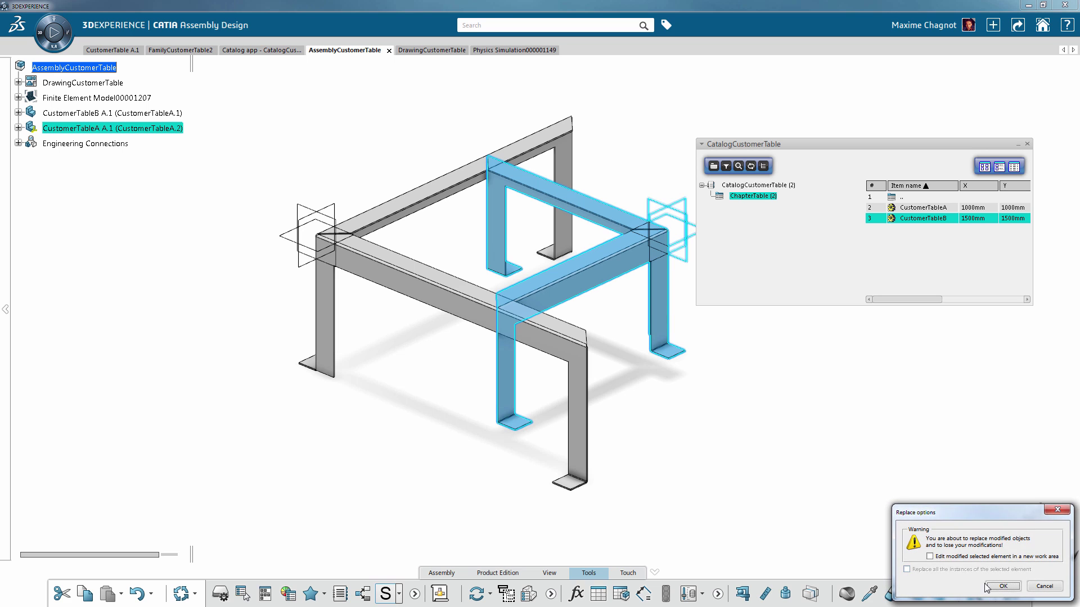
{"action": "left_click", "coordinate": [776, 434]}
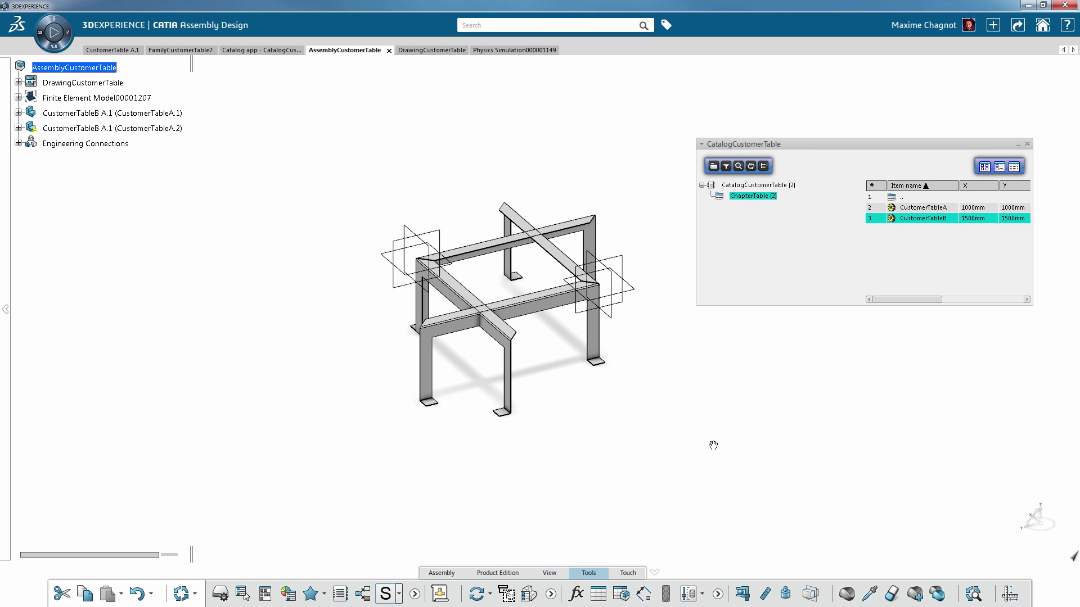
- Update AssemblyCustomerTable to reposition the replaced parts, and close the catalog window
{"action": "left_click", "coordinate": [180, 597]}
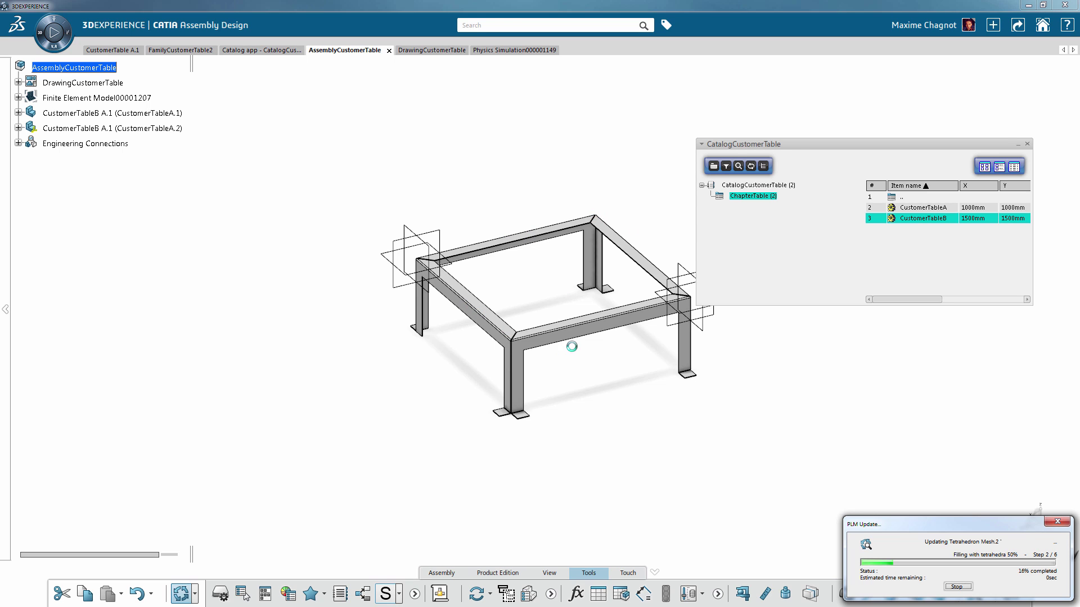
{"action": "left_click", "coordinate": [1027, 143]}
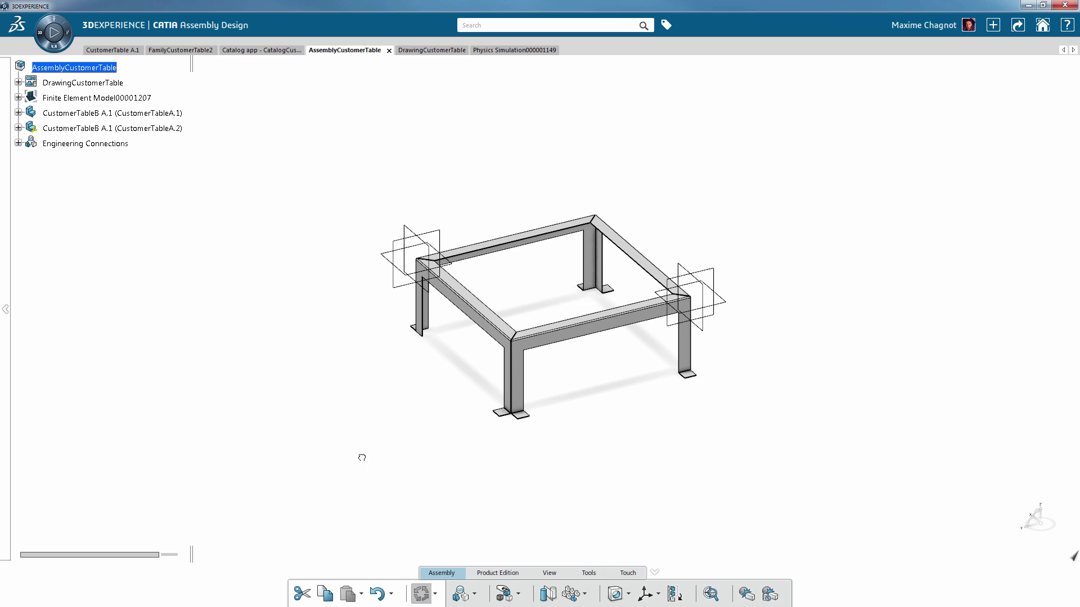
{"action": "middle_click_drag", "start_coordinate": [735, 373], "coordinate": [569, 444]}
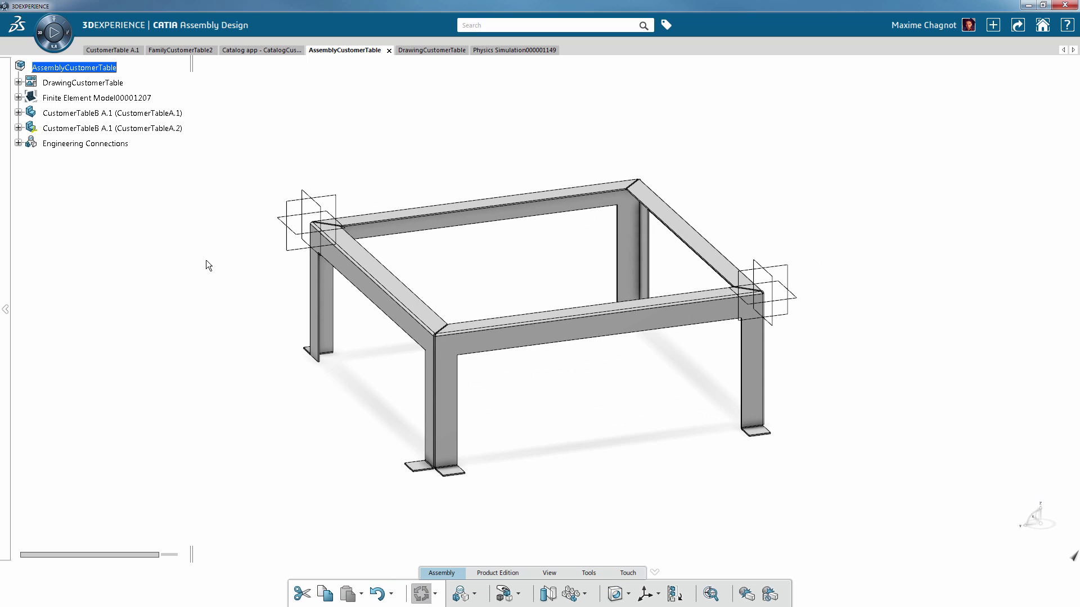
{"action": "middle_click_drag", "start_coordinate": [208, 265], "coordinate": [242, 303]}
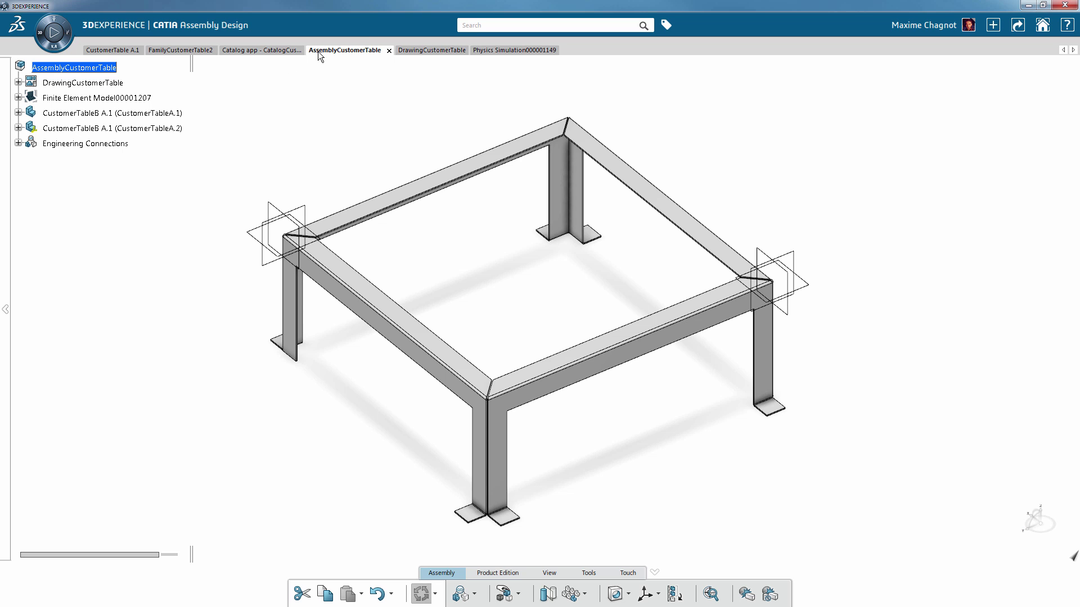
- Switch to DrawingCustomerTable and update its views to the modified assembly
{"action": "left_click", "coordinate": [412, 51]}
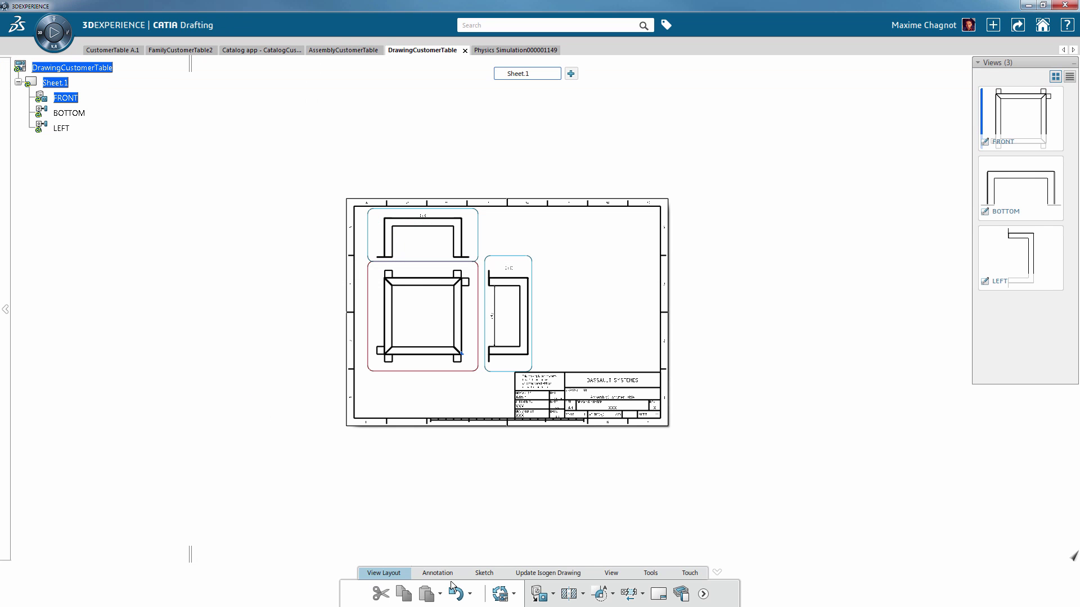
{"action": "left_click", "coordinate": [500, 594]}
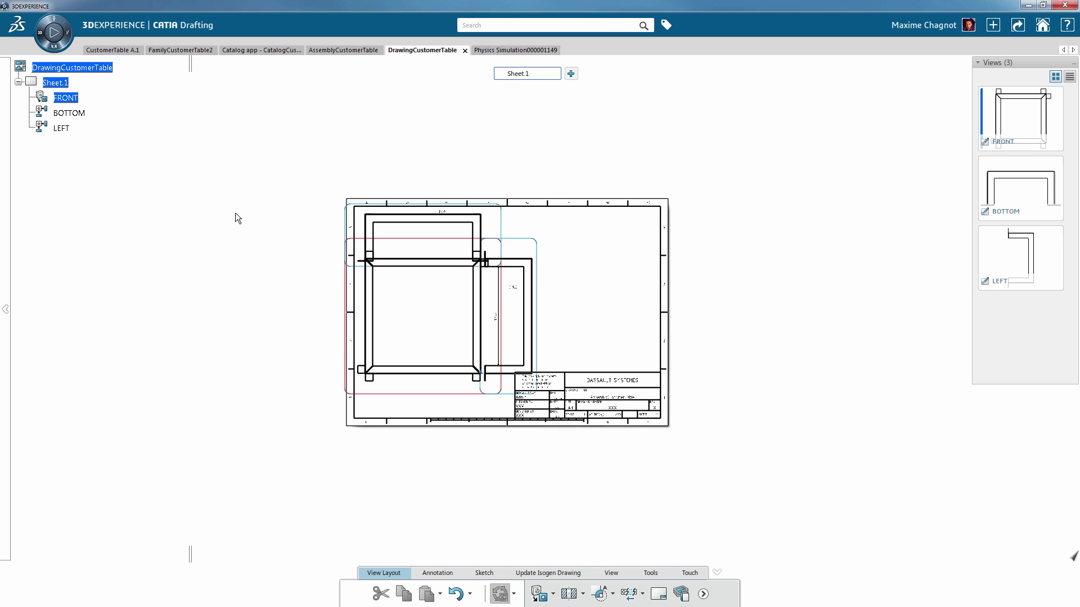
- Return to the physics simulation and check the status of its Parts, Simulate and Results stages
{"action": "left_click", "coordinate": [493, 53]}
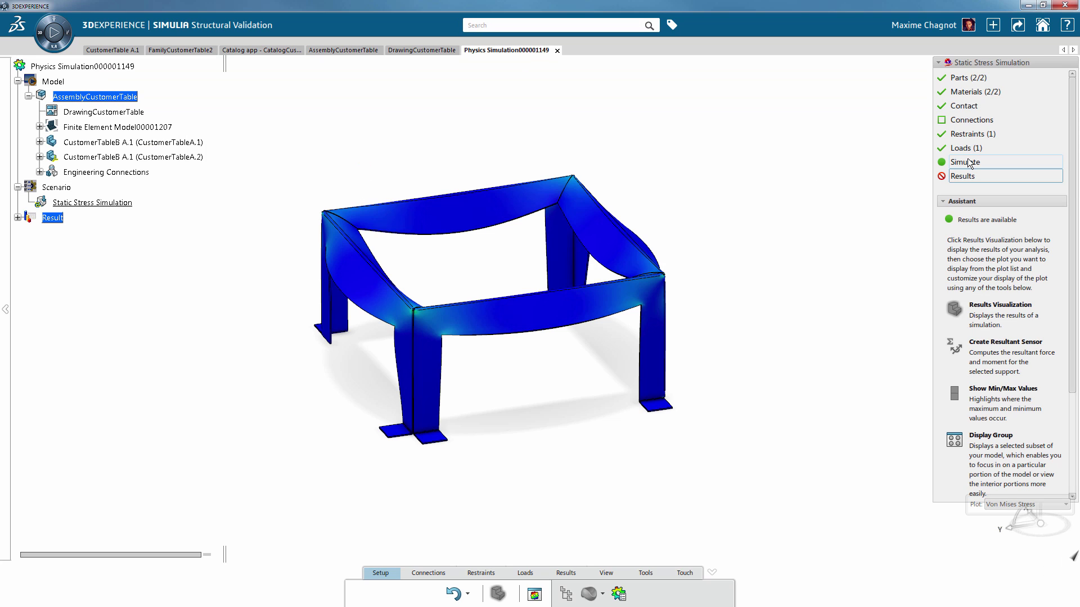
{"action": "left_click", "coordinate": [967, 78]}
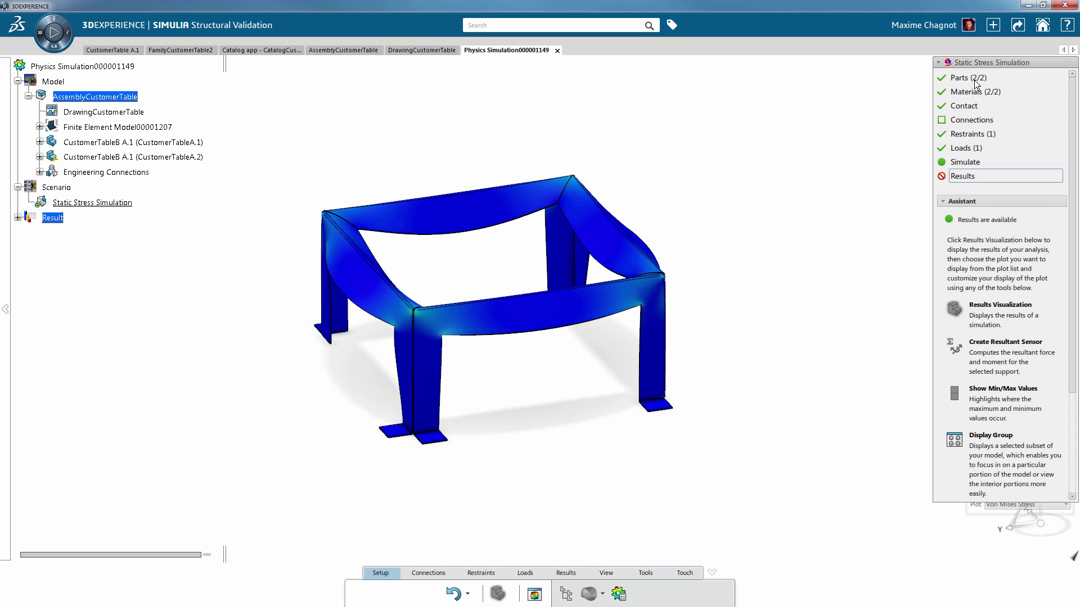
{"action": "left_click", "coordinate": [970, 162]}
{"action": "left_click", "coordinate": [962, 177]}
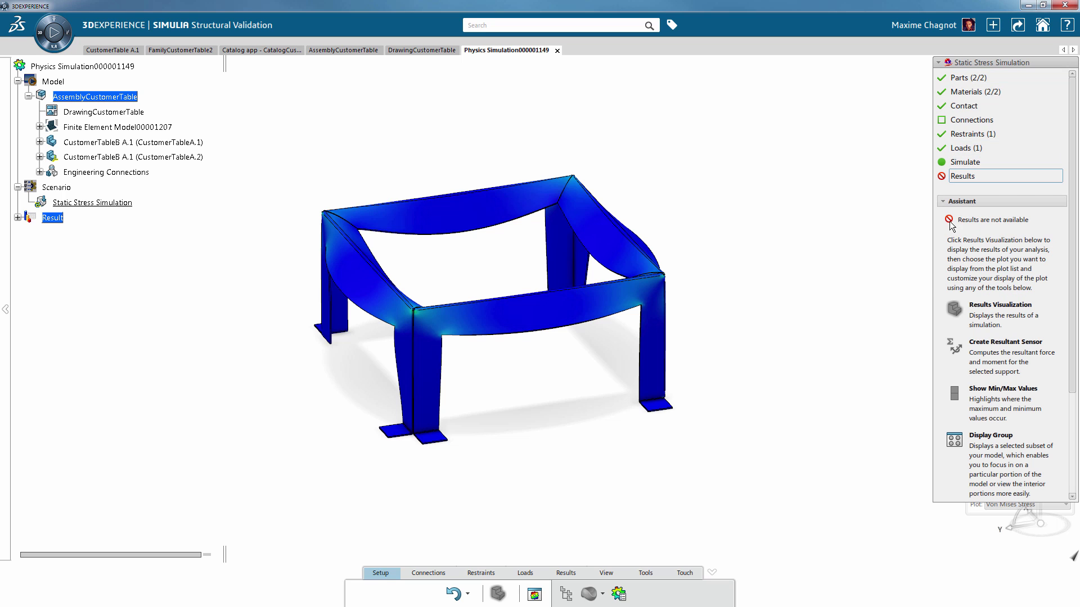
- Activate the Static Stress Simulation scenario and show the hidden table model together with its loads
{"action": "double_click", "coordinate": [56, 218]}
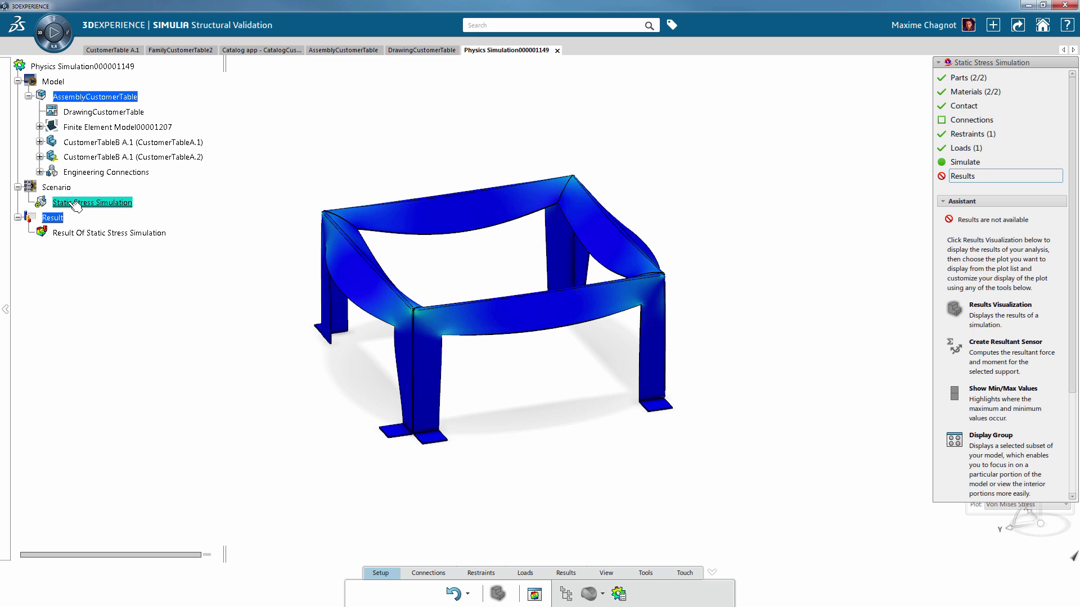
{"action": "double_click", "coordinate": [76, 203]}
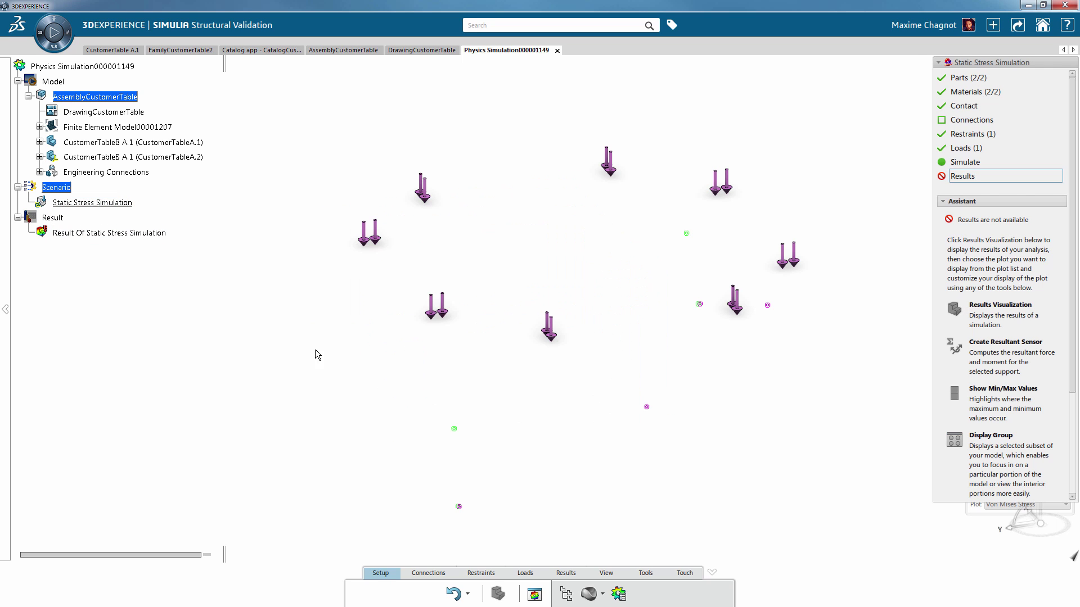
{"action": "left_click", "coordinate": [428, 573]}
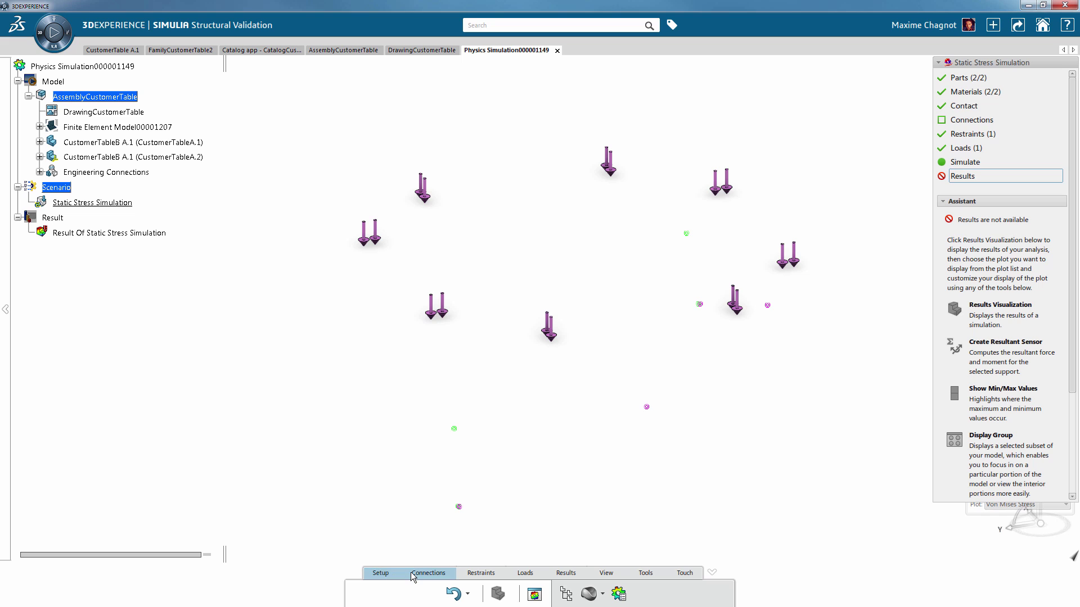
{"action": "left_click", "coordinate": [380, 573]}
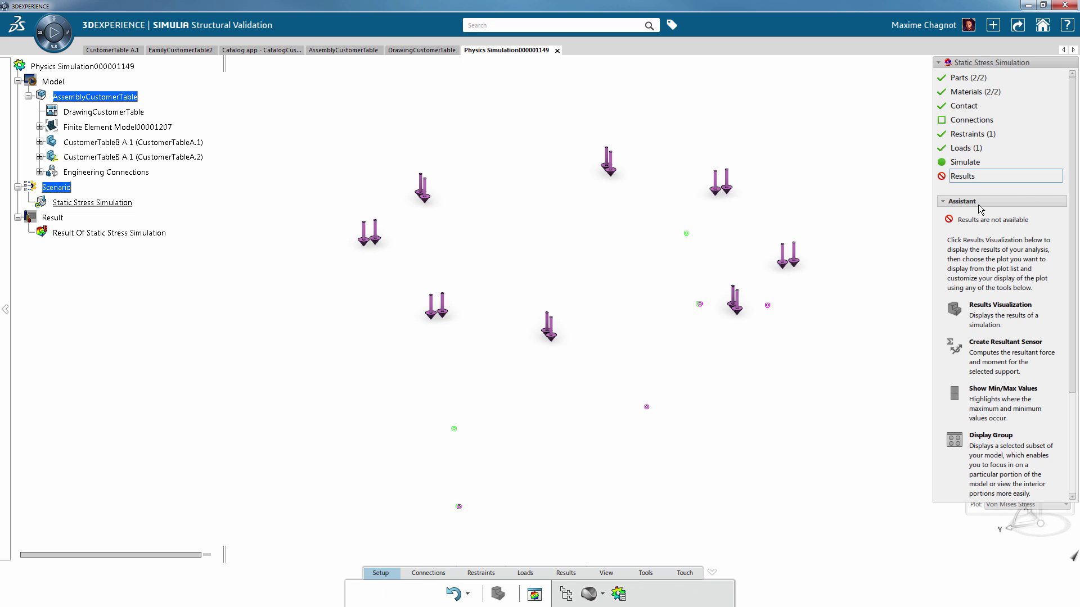
{"action": "left_click", "coordinate": [968, 78]}
{"action": "left_click", "coordinate": [974, 91]}
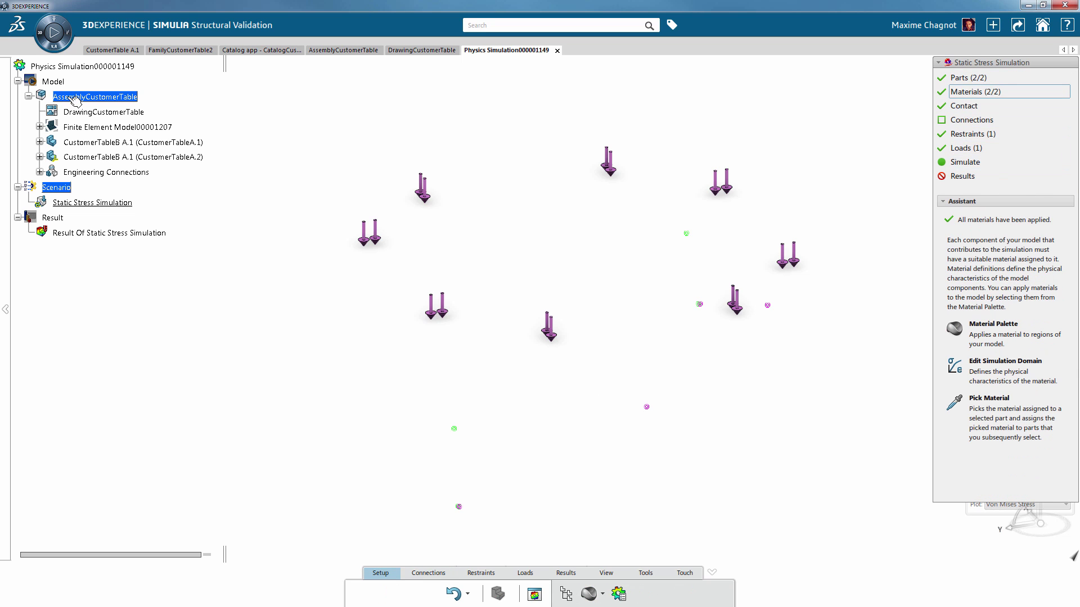
{"action": "right_click", "coordinate": [58, 84]}
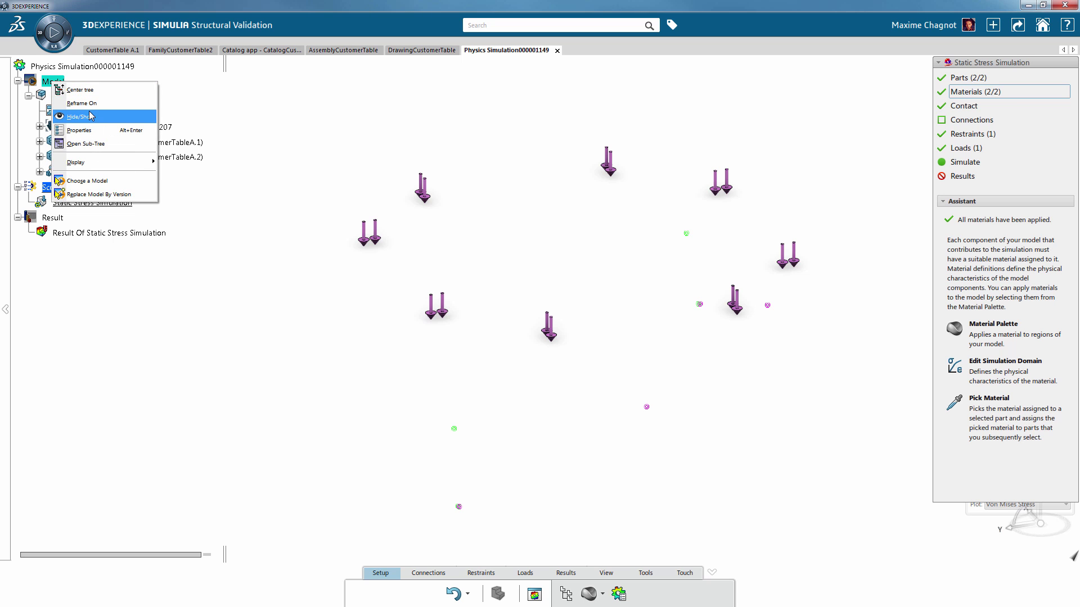
{"action": "left_click", "coordinate": [89, 117]}
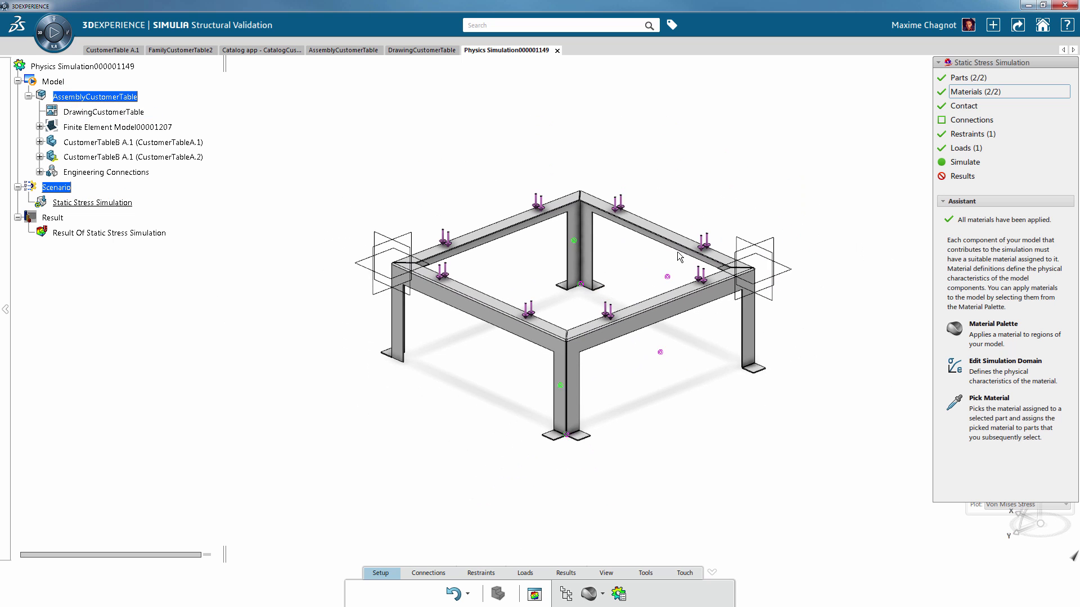
- Set the pressure load on the table's four top faces to 1200 N_m2
{"action": "left_click", "coordinate": [956, 148]}
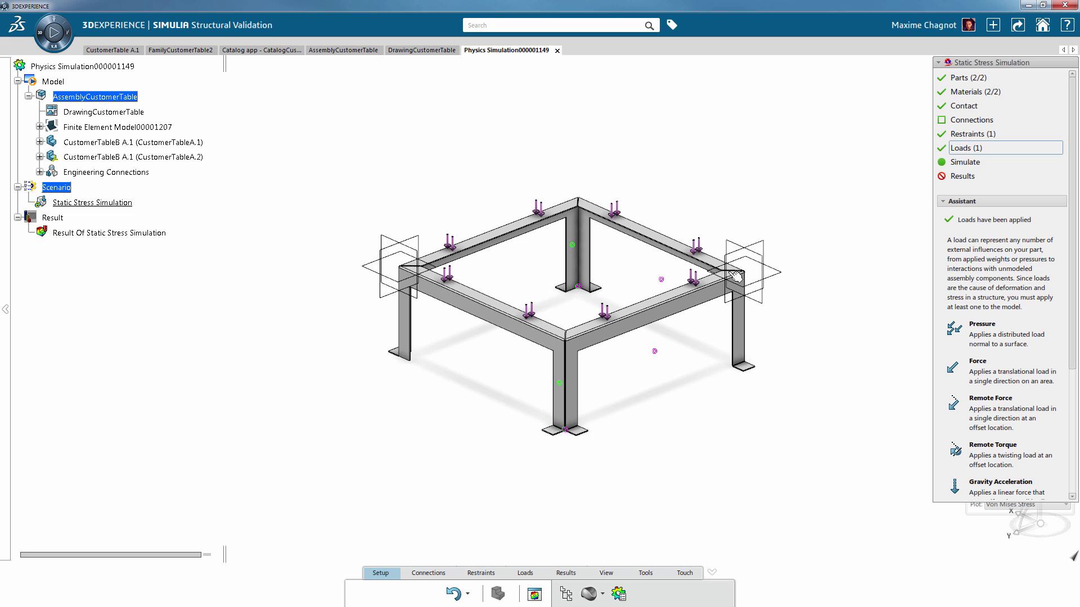
{"action": "double_click", "coordinate": [699, 247]}
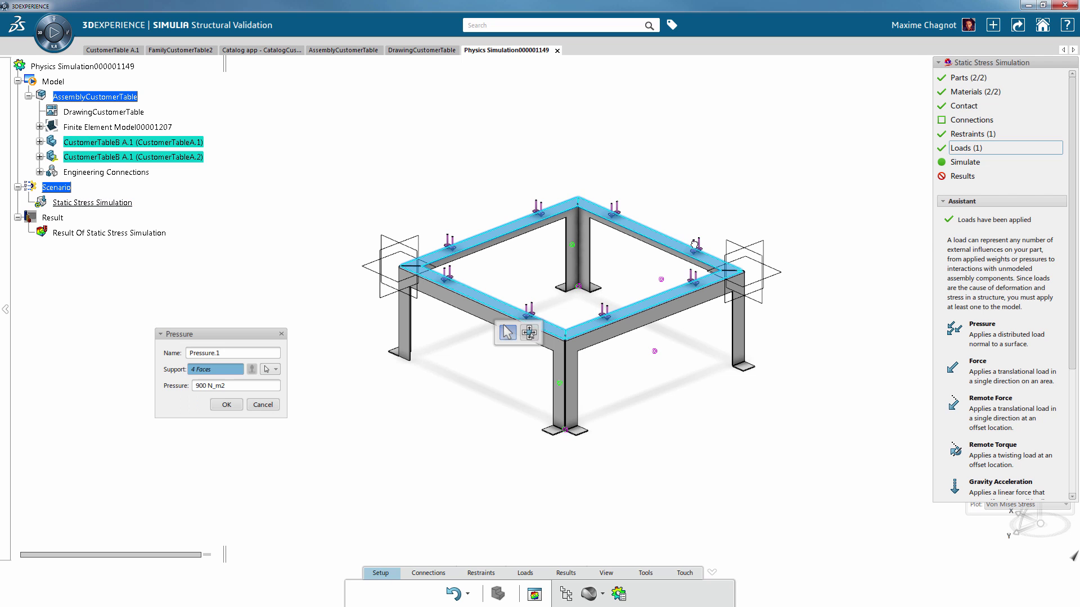
{"action": "left_click", "coordinate": [201, 386]}
{"action": "type", "text": "1200"}
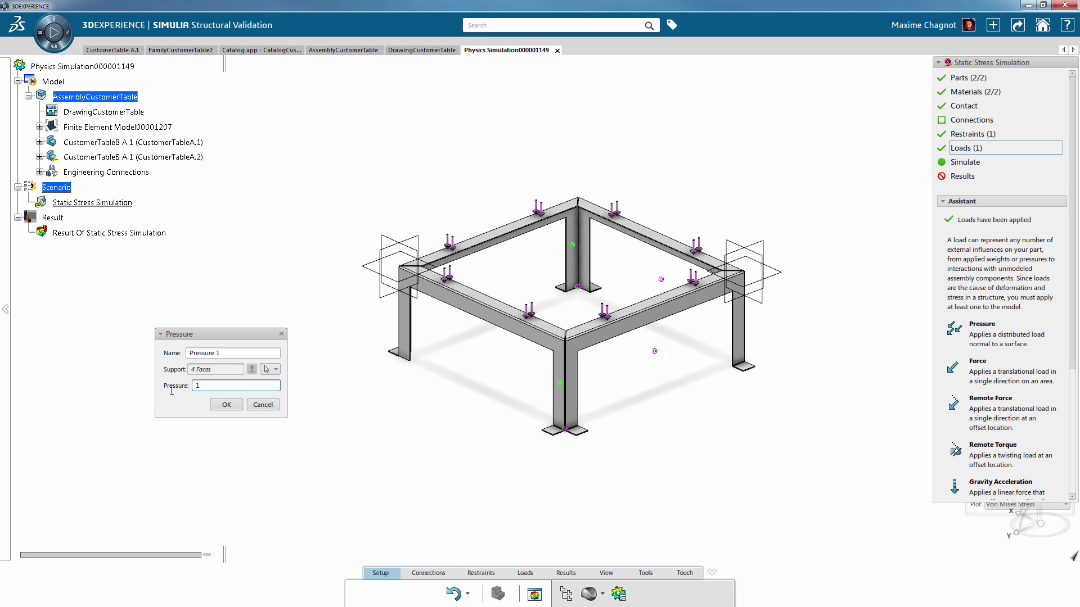
{"action": "left_click", "coordinate": [224, 406]}
- Run the simulation interactively with Good accuracy and performance set to the fastest level
{"action": "left_click", "coordinate": [965, 162]}
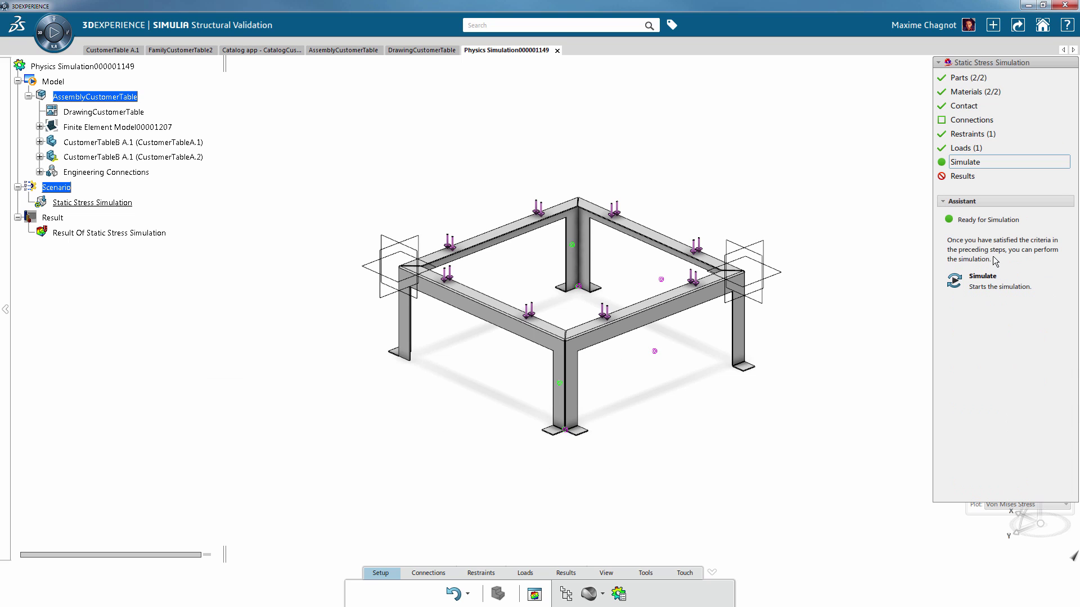
{"action": "left_click", "coordinate": [954, 280]}
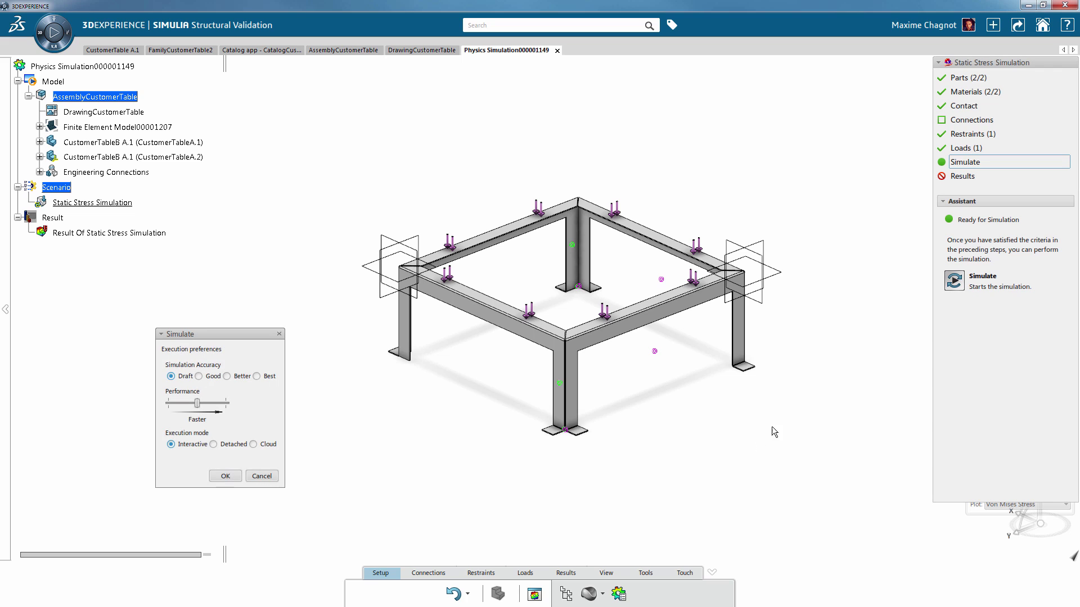
{"action": "left_click", "coordinate": [198, 376]}
{"action": "left_click_drag", "start_coordinate": [196, 403], "coordinate": [226, 403]}
{"action": "left_click", "coordinate": [227, 477]}
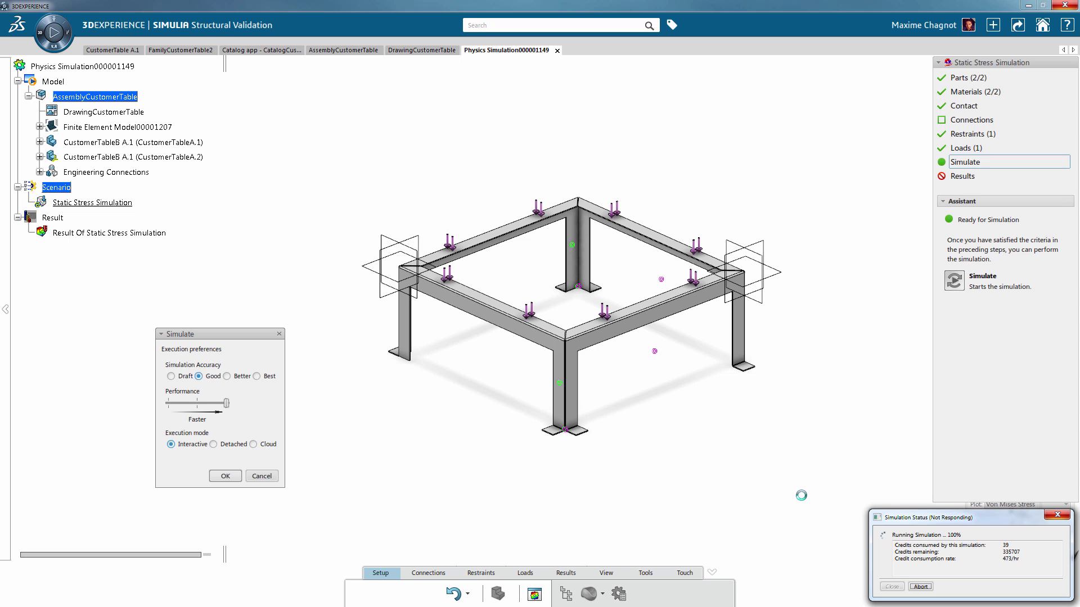
- Look over the deformed table and start a report on the static stress results
{"action": "middle_click_drag", "start_coordinate": [715, 466], "coordinate": [439, 443]}
{"action": "scroll", "coordinate": [756, 500], "scroll_direction": "down", "scroll_amount": 3}
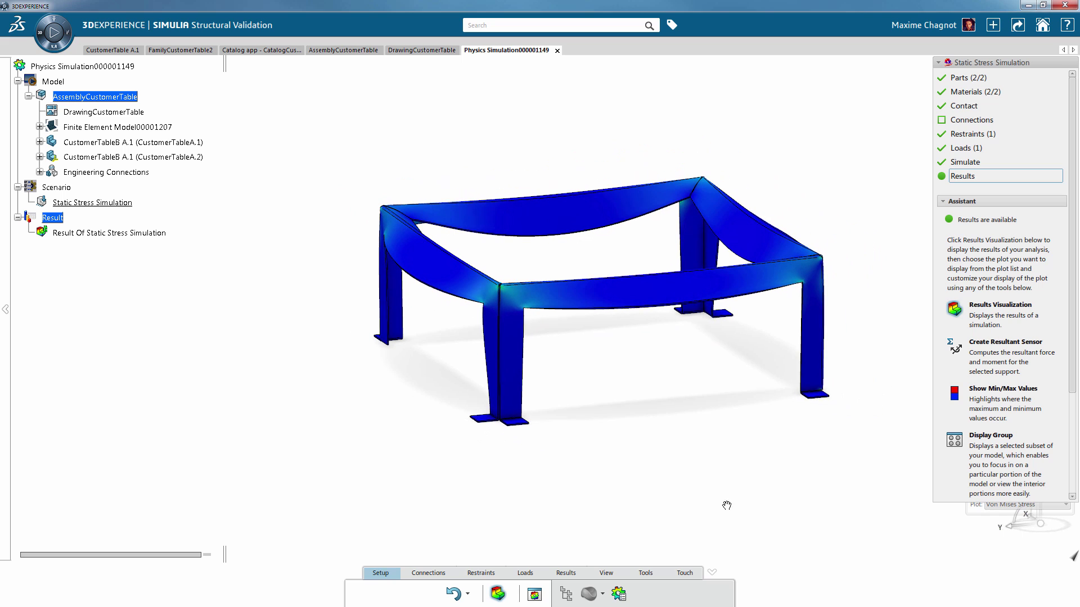
{"action": "left_click", "coordinate": [481, 573]}
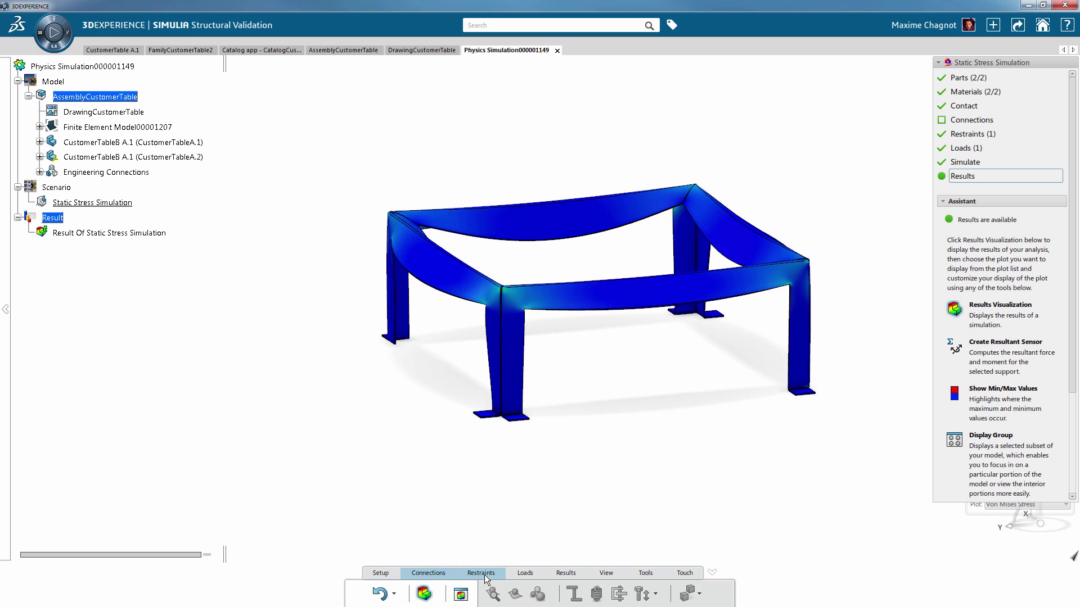
{"action": "left_click", "coordinate": [565, 573]}
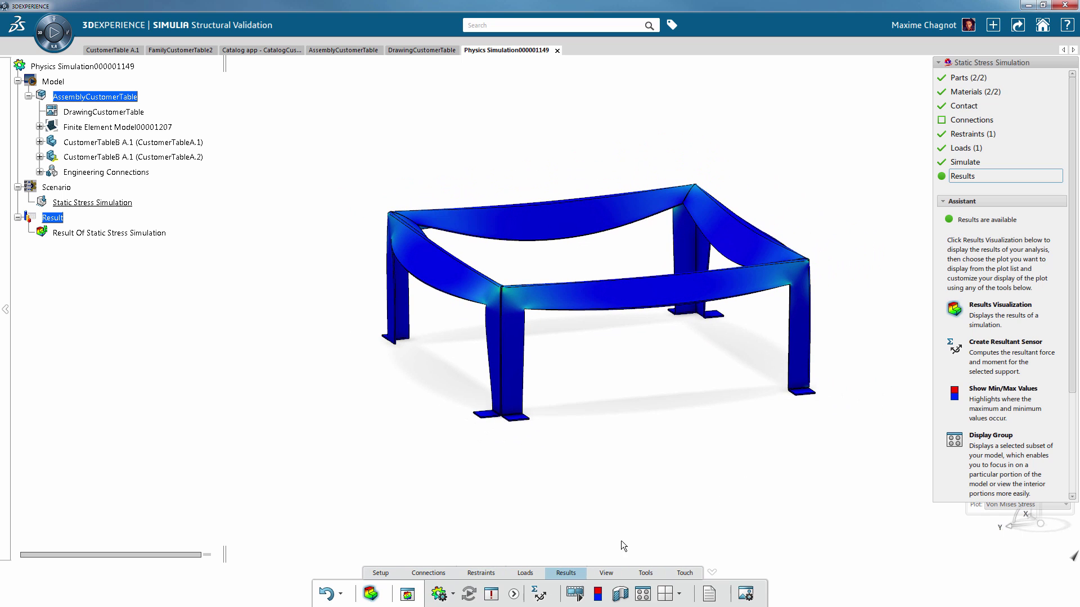
{"action": "middle_click_drag", "start_coordinate": [717, 527], "coordinate": [721, 527]}
{"action": "scroll", "coordinate": [721, 526], "scroll_direction": "down", "scroll_amount": 3}
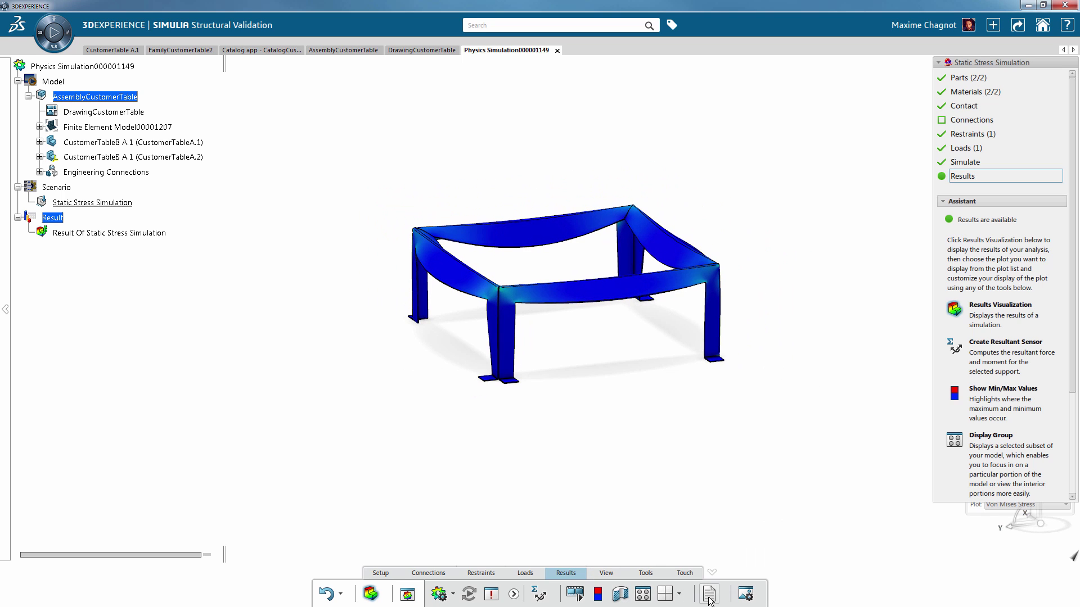
{"action": "left_click", "coordinate": [709, 599]}
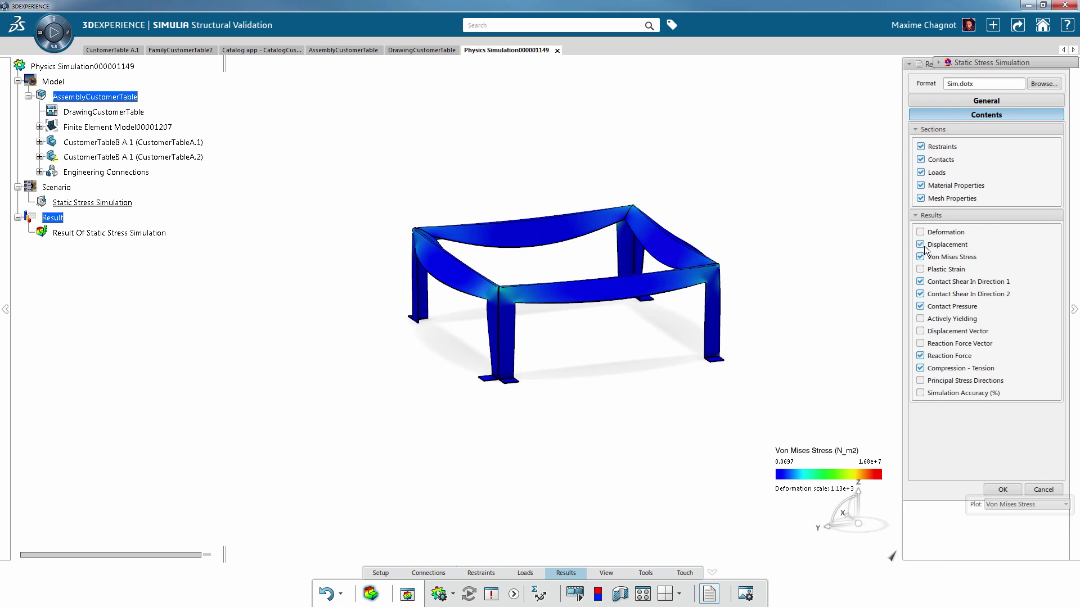
- Exclude Contact Shear In Direction 1 and 2 from the report's results and generate the report
{"action": "left_click", "coordinate": [920, 294]}
{"action": "left_click", "coordinate": [920, 282]}
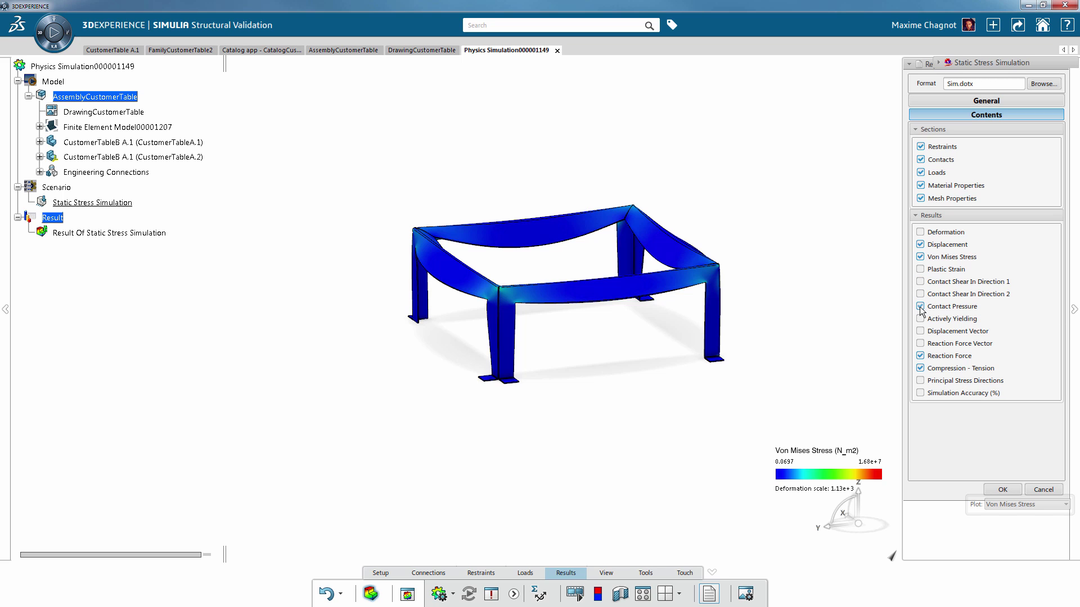
{"action": "left_click", "coordinate": [920, 369]}
{"action": "left_click", "coordinate": [920, 368]}
{"action": "left_click", "coordinate": [920, 368]}
{"action": "left_click", "coordinate": [920, 356]}
{"action": "left_click", "coordinate": [1012, 493]}
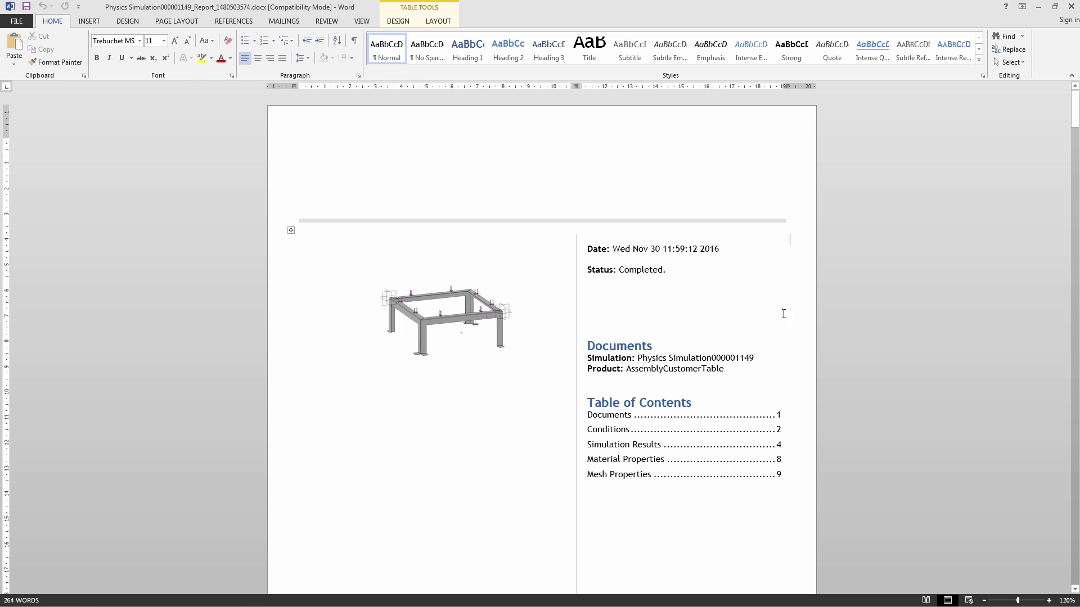
- Review the restraint, bonded contact and load conditions in the generated Word report
{"action": "scroll", "coordinate": [775, 303], "scroll_direction": "down", "scroll_amount": 20}
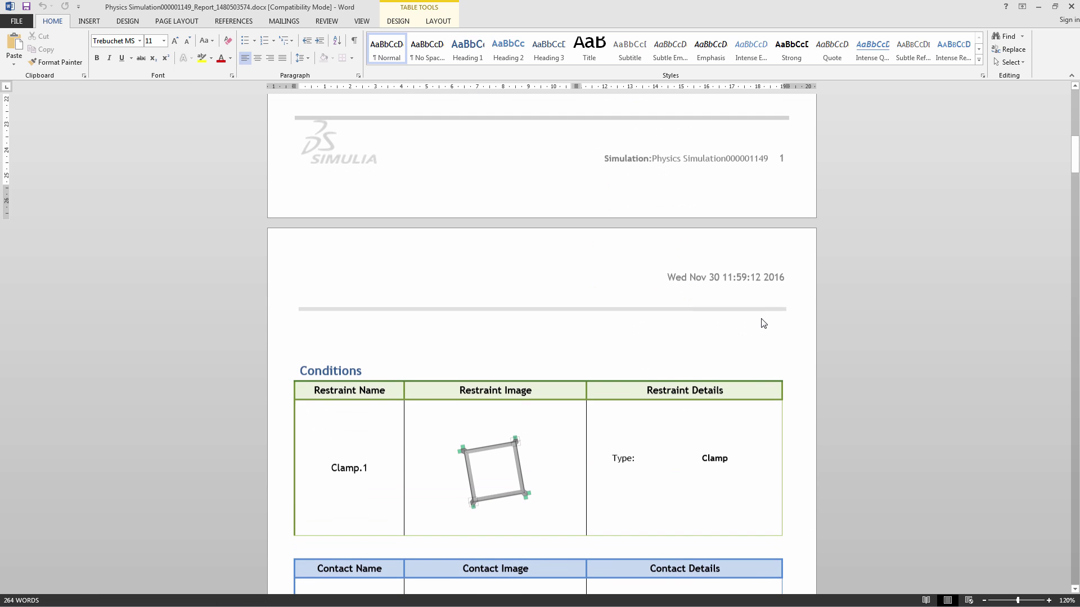
{"action": "scroll", "coordinate": [761, 315], "scroll_direction": "down", "scroll_amount": 3}
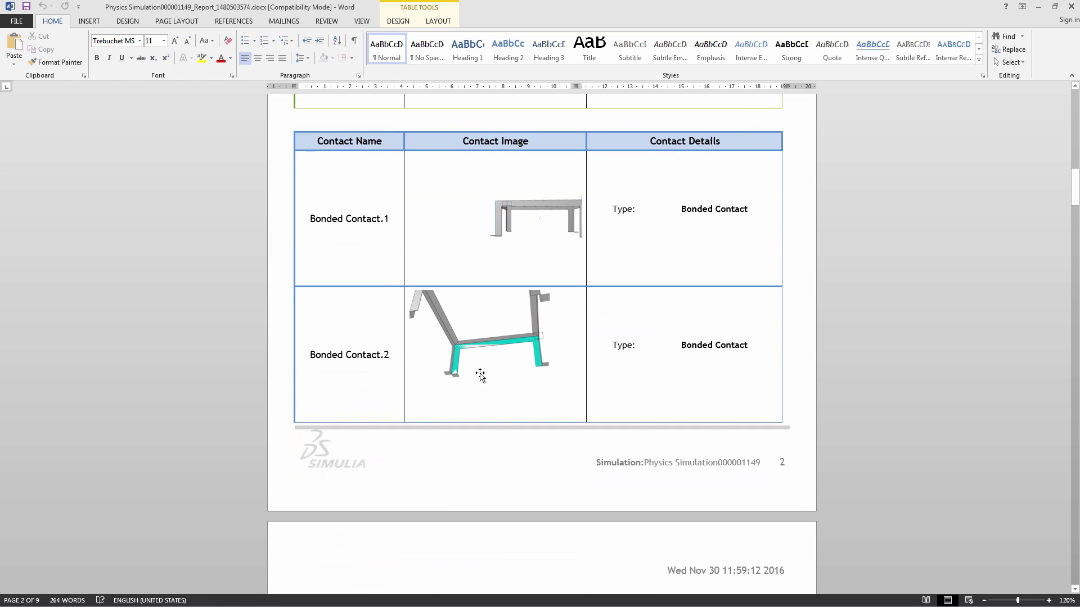
{"action": "scroll", "coordinate": [488, 380], "scroll_direction": "up", "scroll_amount": 3}
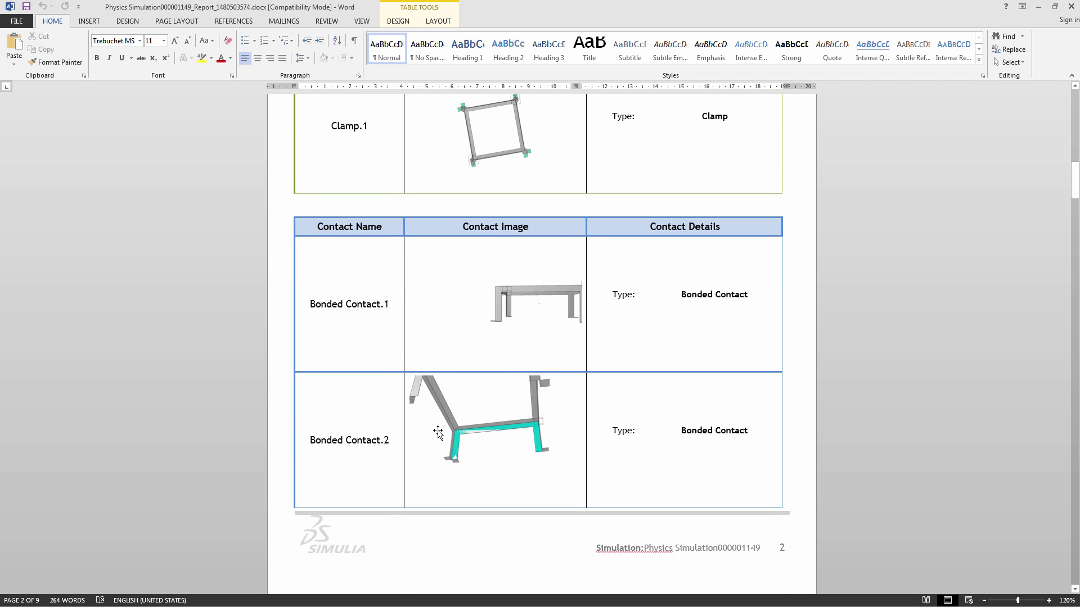
{"action": "scroll", "coordinate": [541, 373], "scroll_direction": "down", "scroll_amount": 20}
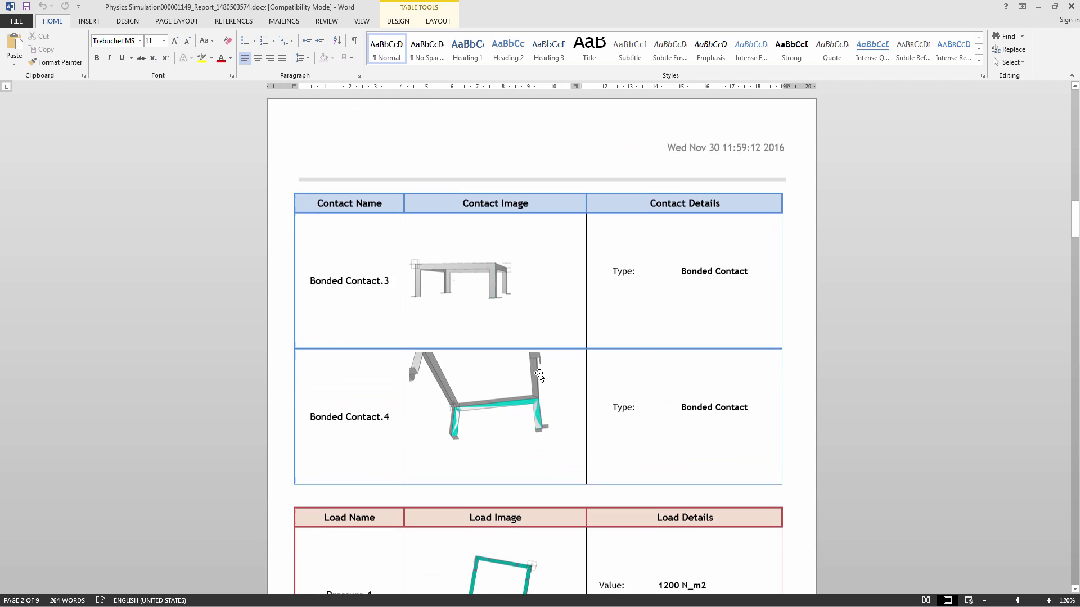
{"action": "scroll", "coordinate": [523, 360], "scroll_direction": "down", "scroll_amount": 4}
- Examine the report's displacement, Von Mises stress and contact pressure results, and its mesh quality table
{"action": "scroll", "coordinate": [507, 366], "scroll_direction": "down", "scroll_amount": 14}
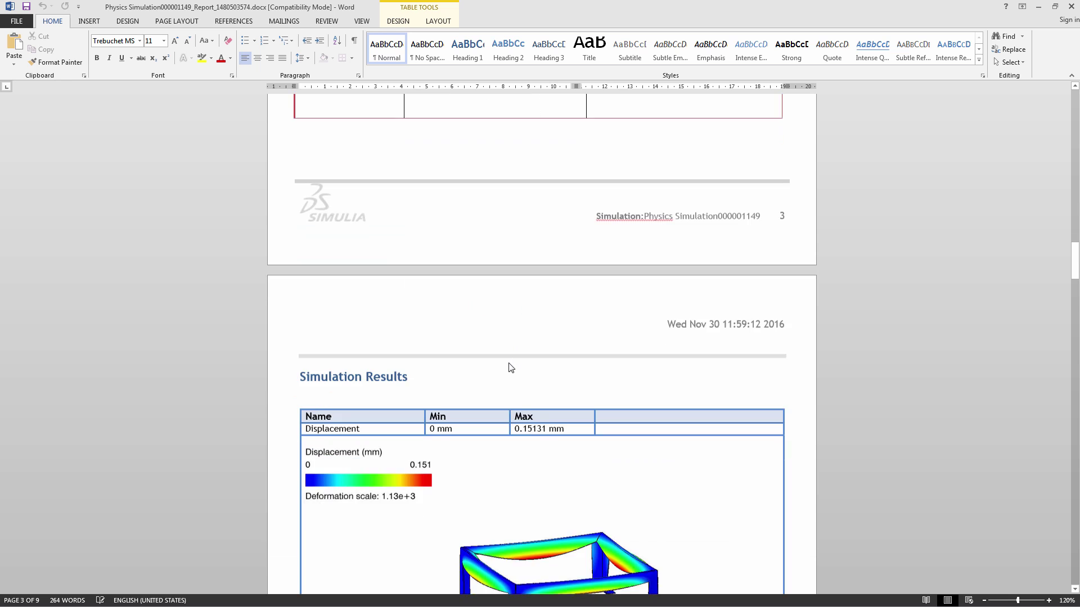
{"action": "scroll", "coordinate": [508, 363], "scroll_direction": "down", "scroll_amount": 5}
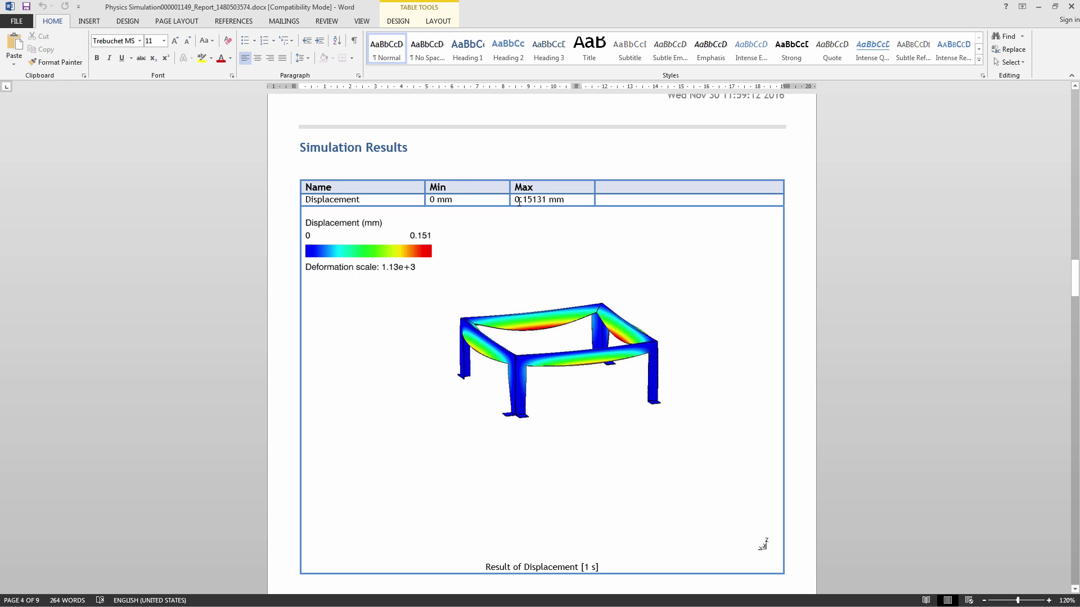
{"action": "scroll", "coordinate": [464, 331], "scroll_direction": "down", "scroll_amount": 20}
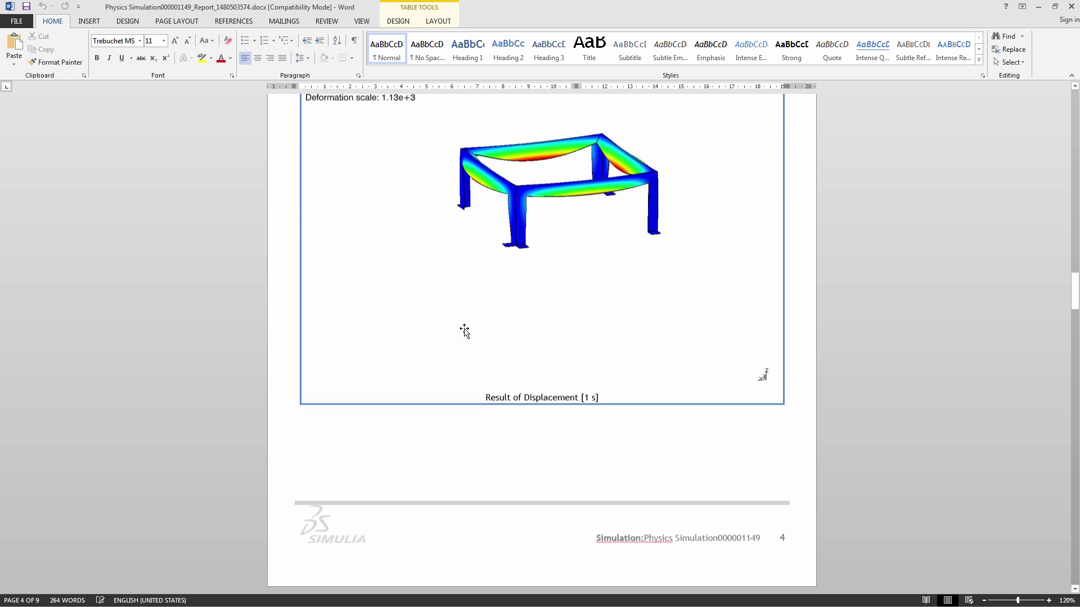
{"action": "scroll", "coordinate": [567, 347], "scroll_direction": "down", "scroll_amount": 18}
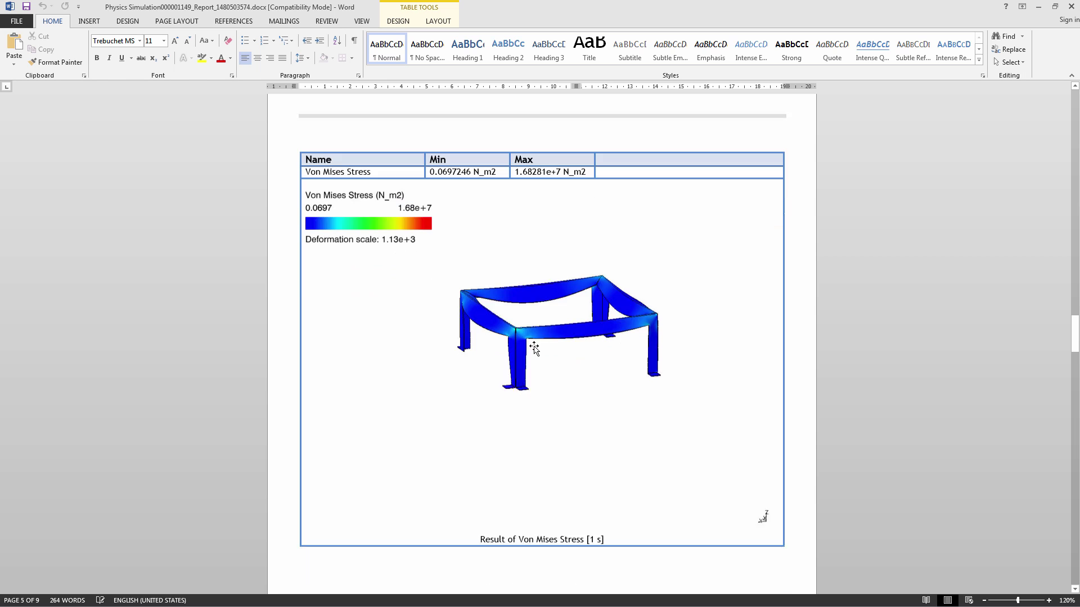
{"action": "scroll", "coordinate": [496, 347], "scroll_direction": "down", "scroll_amount": 20}
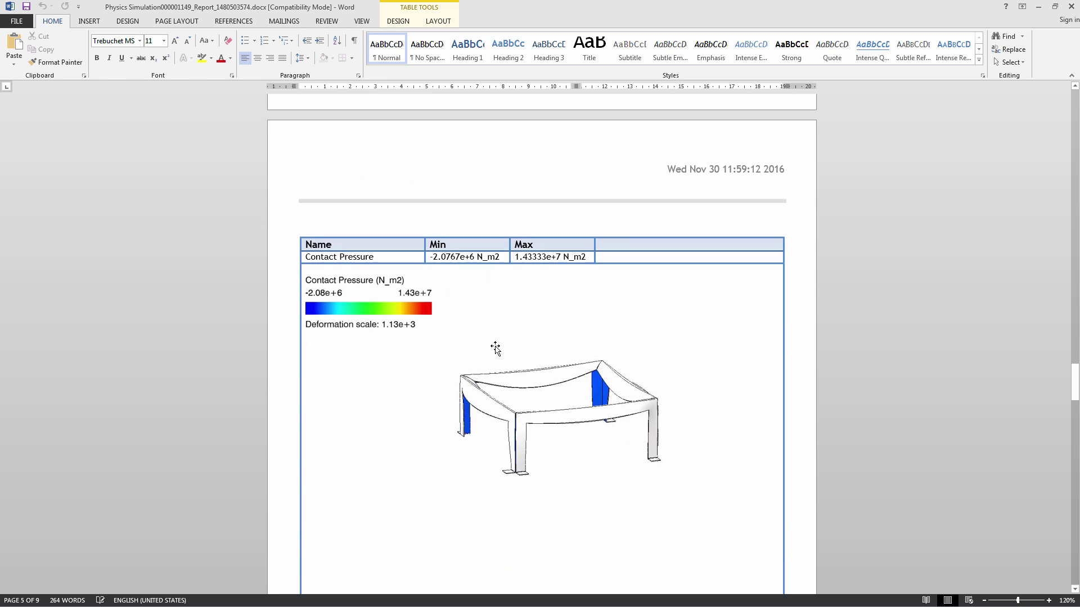
{"action": "scroll", "coordinate": [494, 349], "scroll_direction": "down", "scroll_amount": 20}
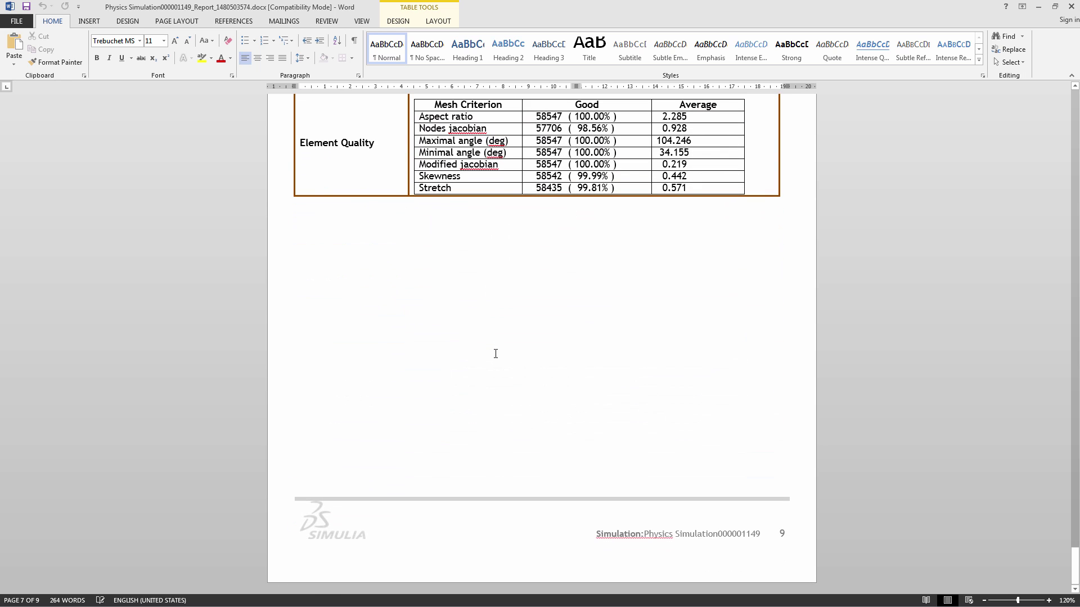
- Go back to the report's first page, close it and return to the table's stress plot in 3DEXPERIENCE
{"action": "scroll", "coordinate": [496, 346], "scroll_direction": "up", "scroll_amount": 20}
{"action": "scroll", "coordinate": [478, 354], "scroll_direction": "up", "scroll_amount": 15}
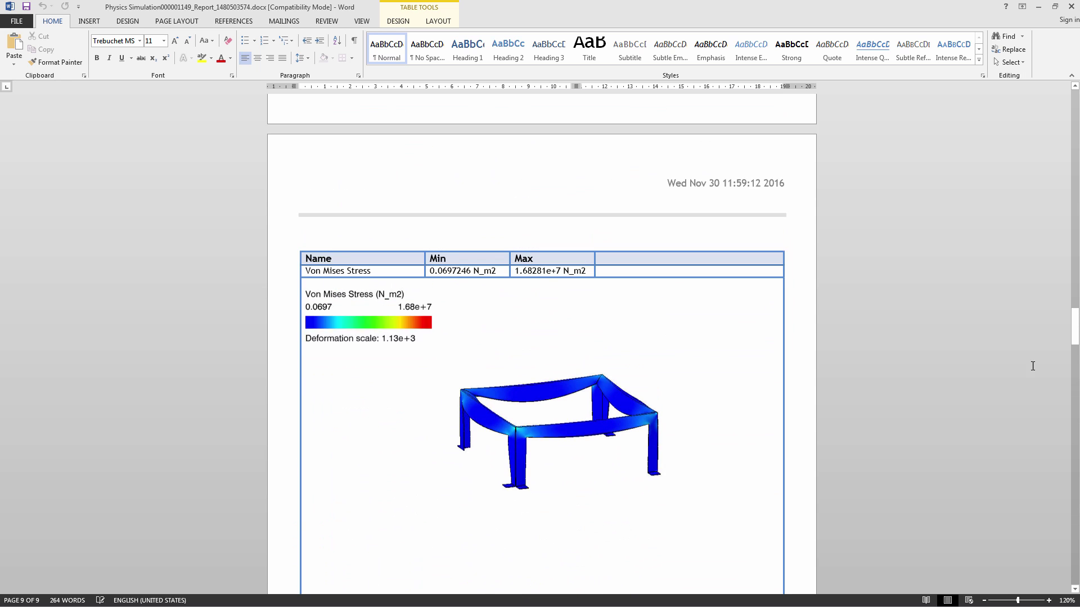
{"action": "left_click_drag", "start_coordinate": [1074, 328], "coordinate": [1075, 106]}
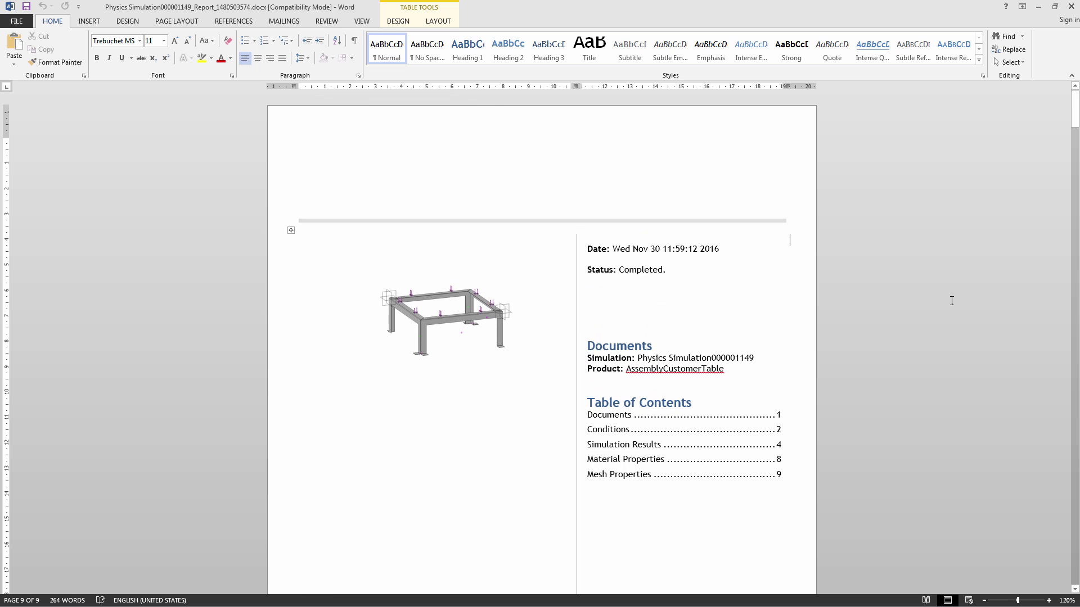
{"action": "left_click", "coordinate": [1072, 7]}
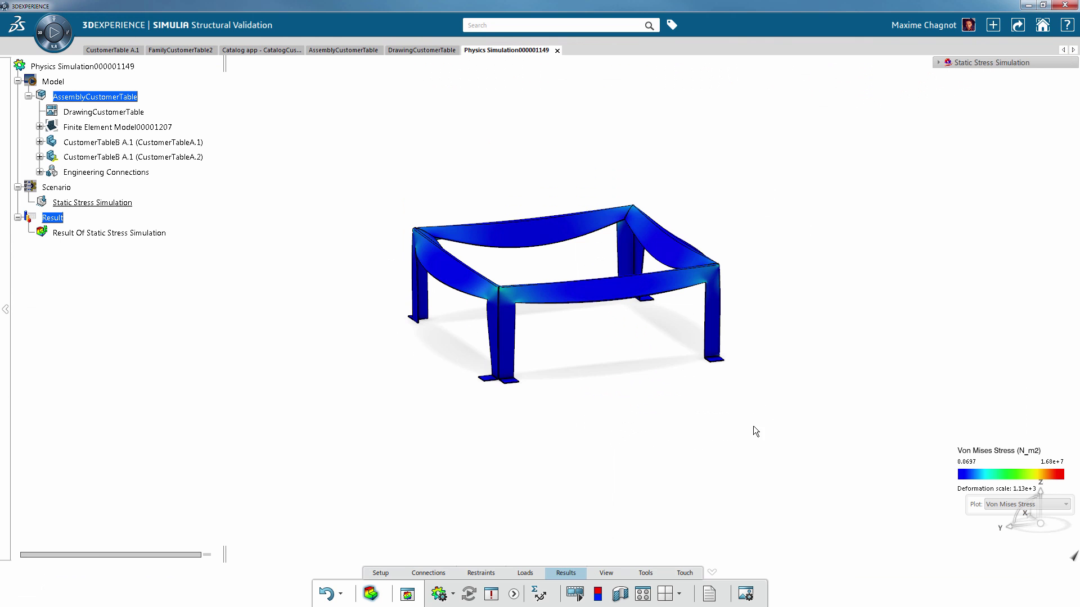
{"action": "middle_click_drag", "start_coordinate": [735, 404], "coordinate": [586, 404]}
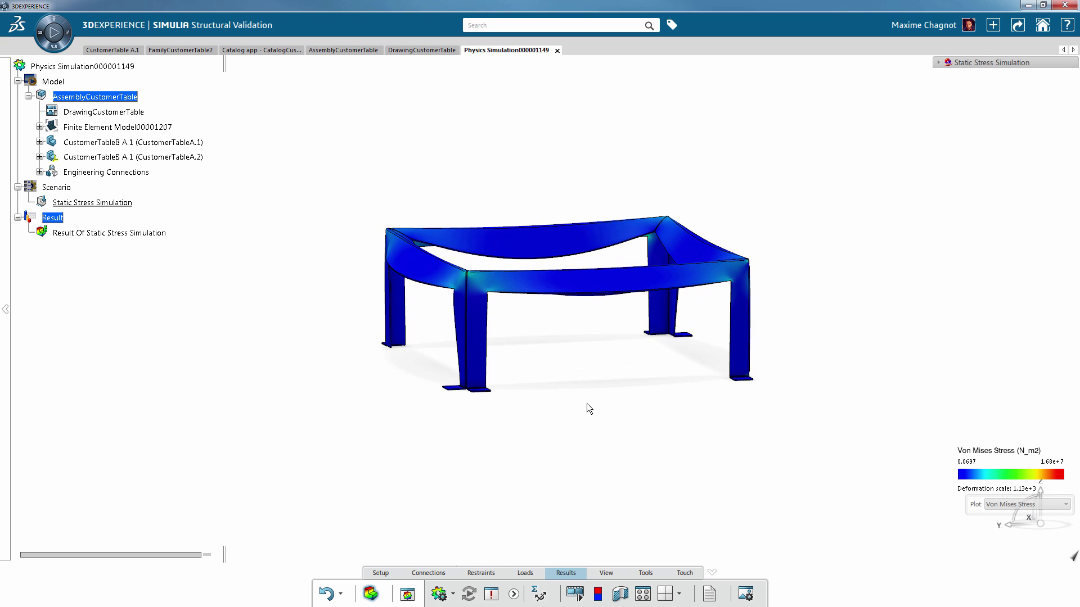